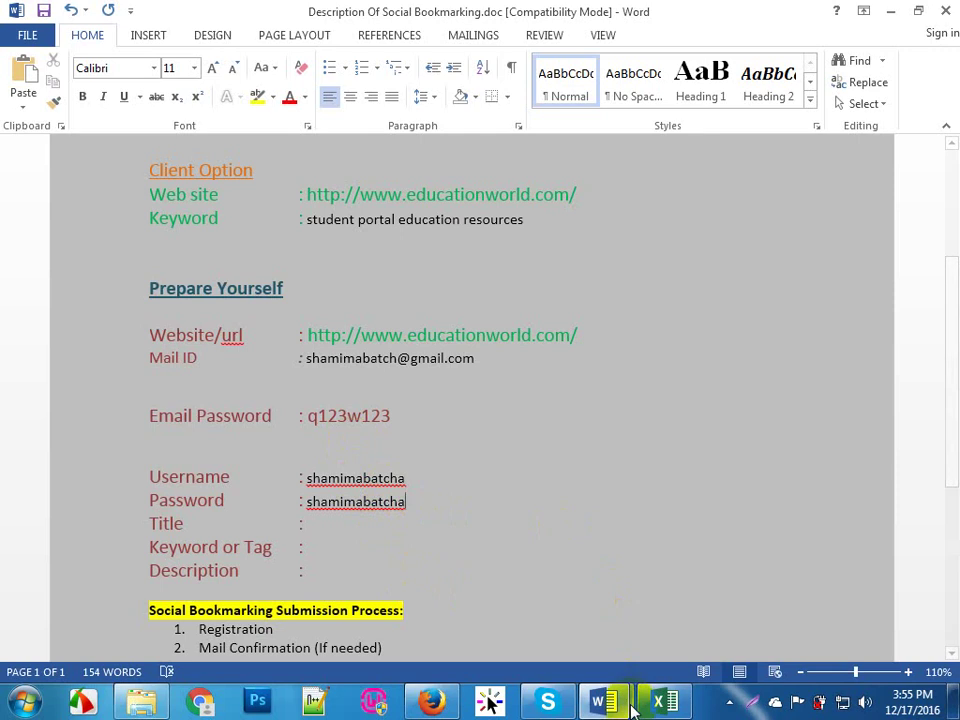
Step: Copy the meta keywords "education, portal, education resources, student resources" from the Directory Submission description document
{"action": "left_click", "coordinate": [590, 632]}
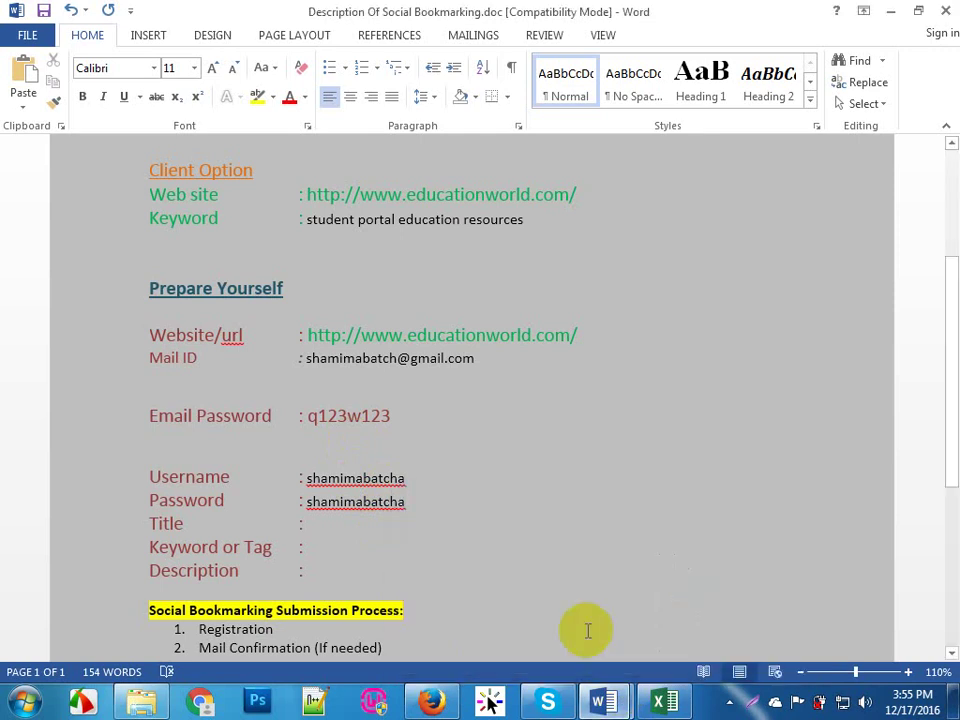
{"action": "mouse_move", "coordinate": [603, 702]}
{"action": "left_click", "coordinate": [672, 620]}
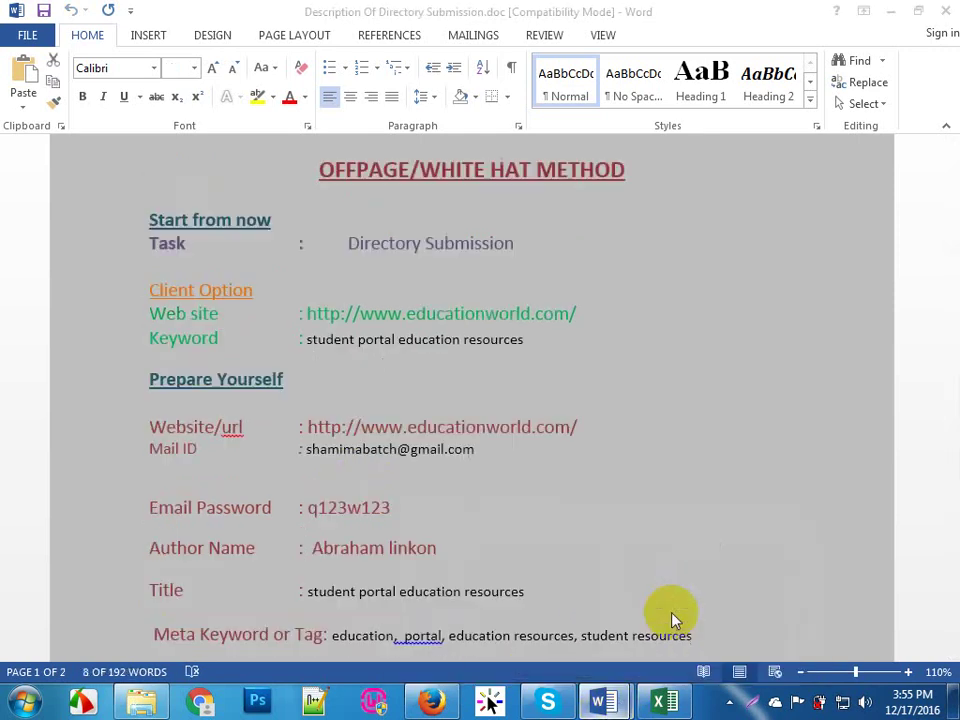
{"action": "left_click", "coordinate": [261, 570]}
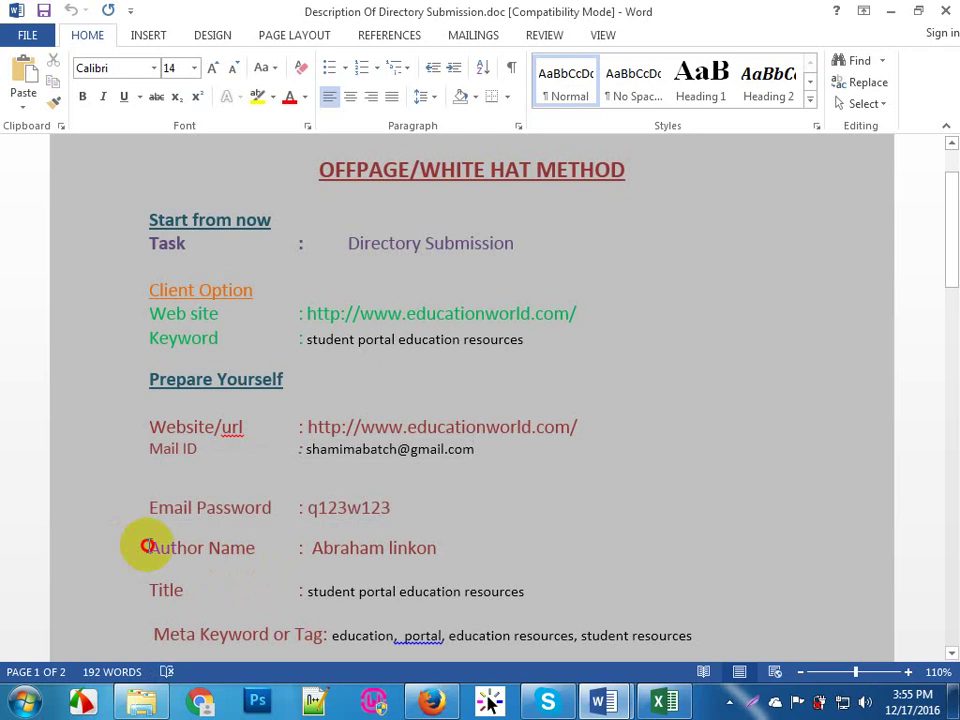
{"action": "left_click_drag", "start_coordinate": [147, 546], "coordinate": [446, 547]}
{"action": "left_click", "coordinate": [507, 553]}
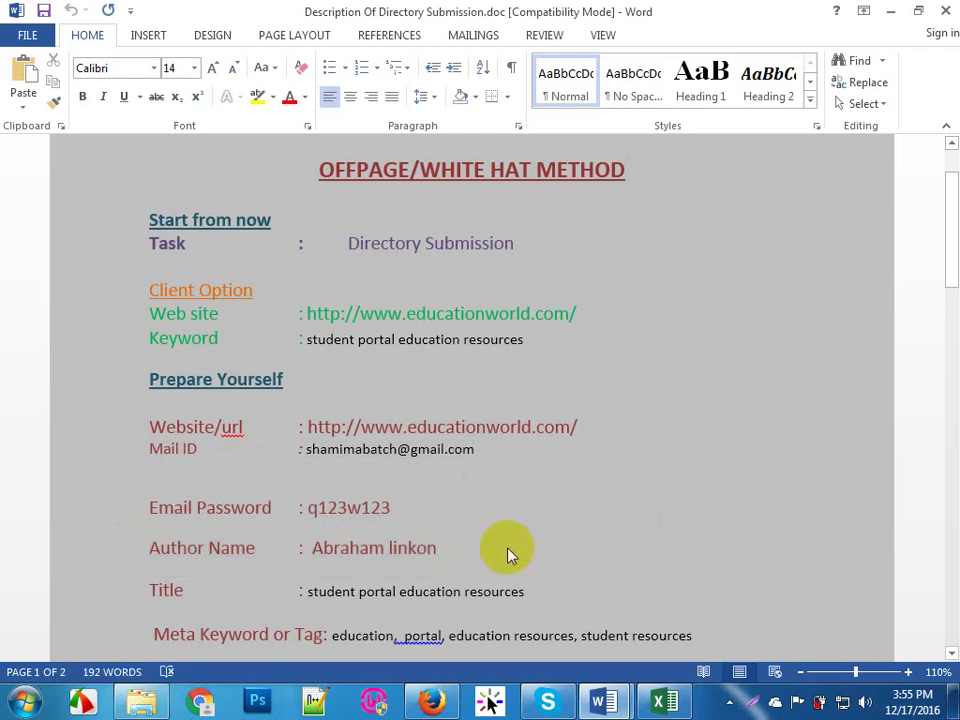
{"action": "scroll", "coordinate": [507, 553], "scroll_direction": "down", "scroll_amount": 2}
{"action": "left_click_drag", "start_coordinate": [304, 496], "coordinate": [514, 496]}
{"action": "left_click_drag", "start_coordinate": [717, 546], "coordinate": [333, 543]}
{"action": "key", "text": "ctrl+c"}
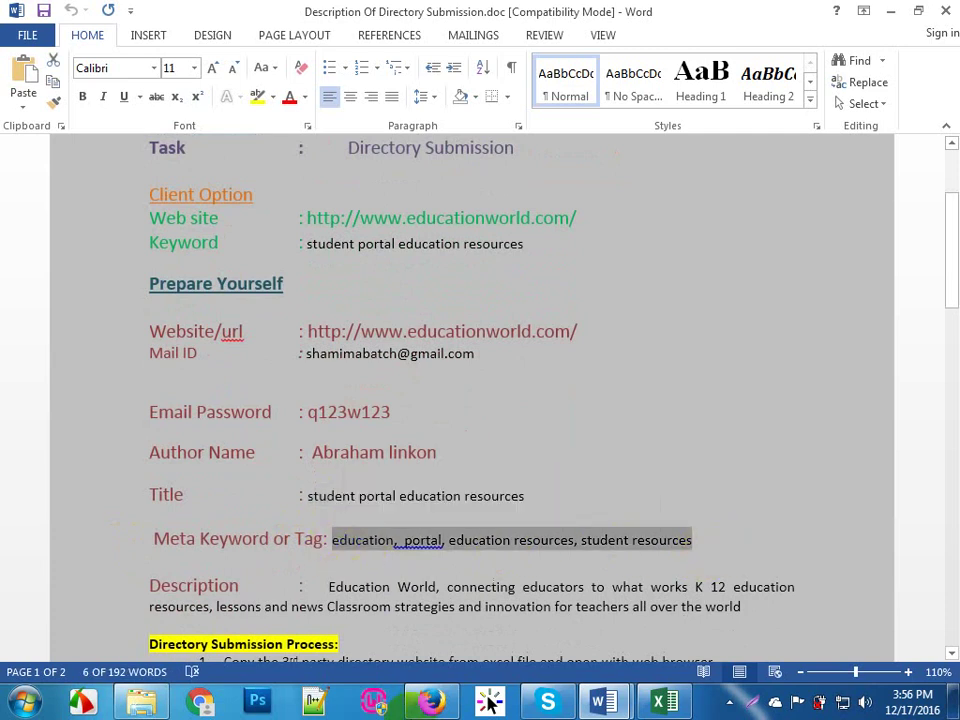
Step: Paste the copied keyword list into the Keyword or Tag entry of the Social Bookmarking description document
{"action": "left_click", "coordinate": [598, 692]}
{"action": "left_click", "coordinate": [561, 624]}
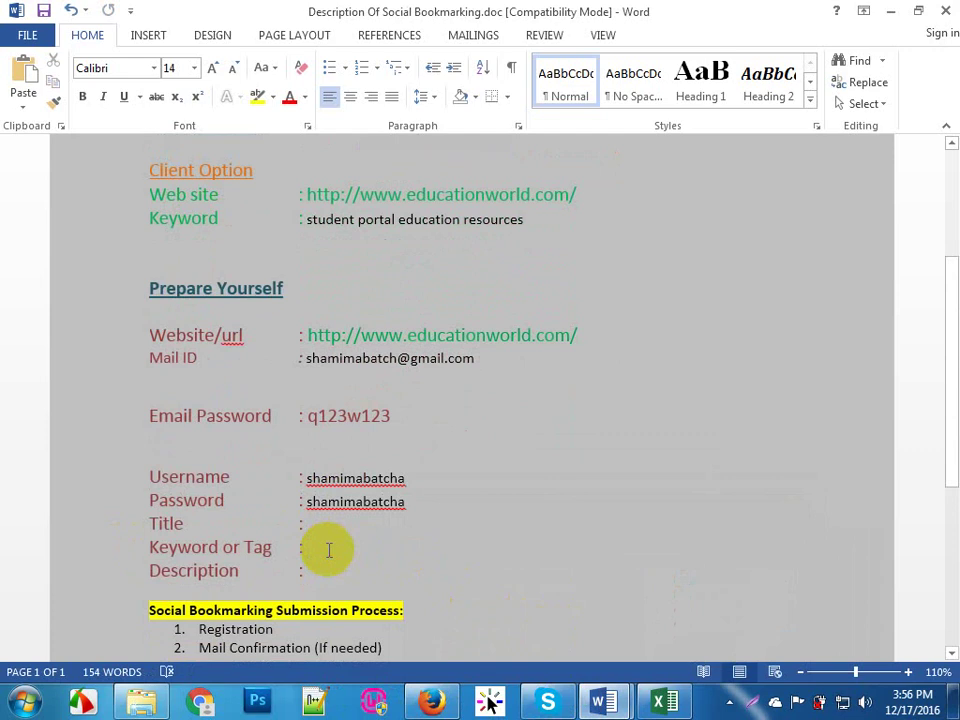
{"action": "left_click", "coordinate": [328, 549]}
{"action": "key", "text": "ctrl+v"}
Step: Copy the Education World description text from the Directory Submission document into the Description entry of the Social Bookmarking document
{"action": "left_click", "coordinate": [326, 572]}
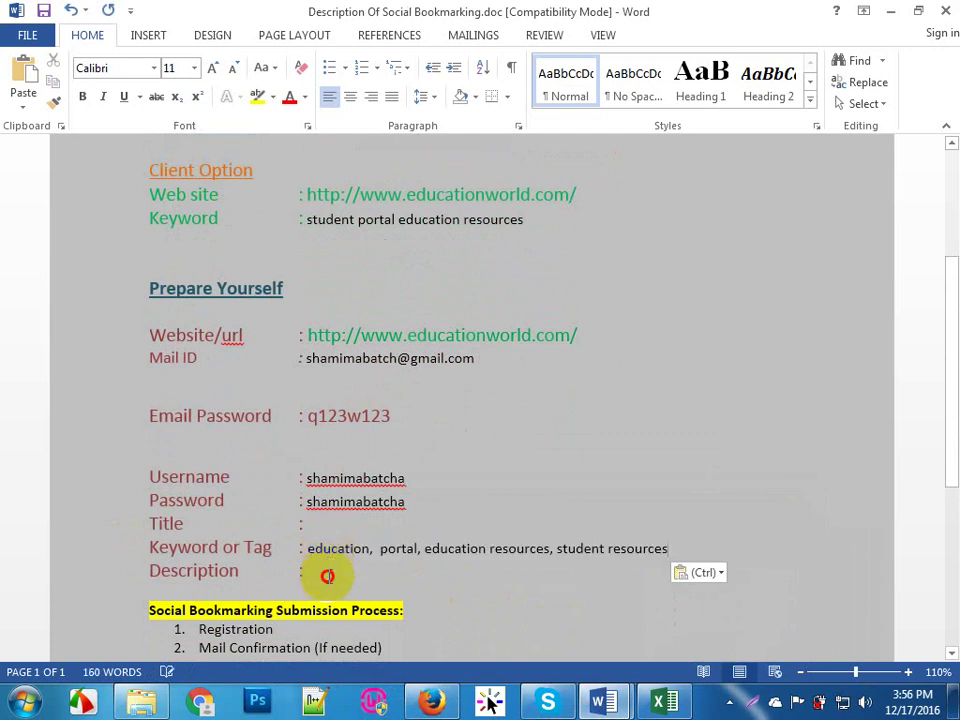
{"action": "left_click", "coordinate": [605, 703]}
{"action": "left_click", "coordinate": [621, 640]}
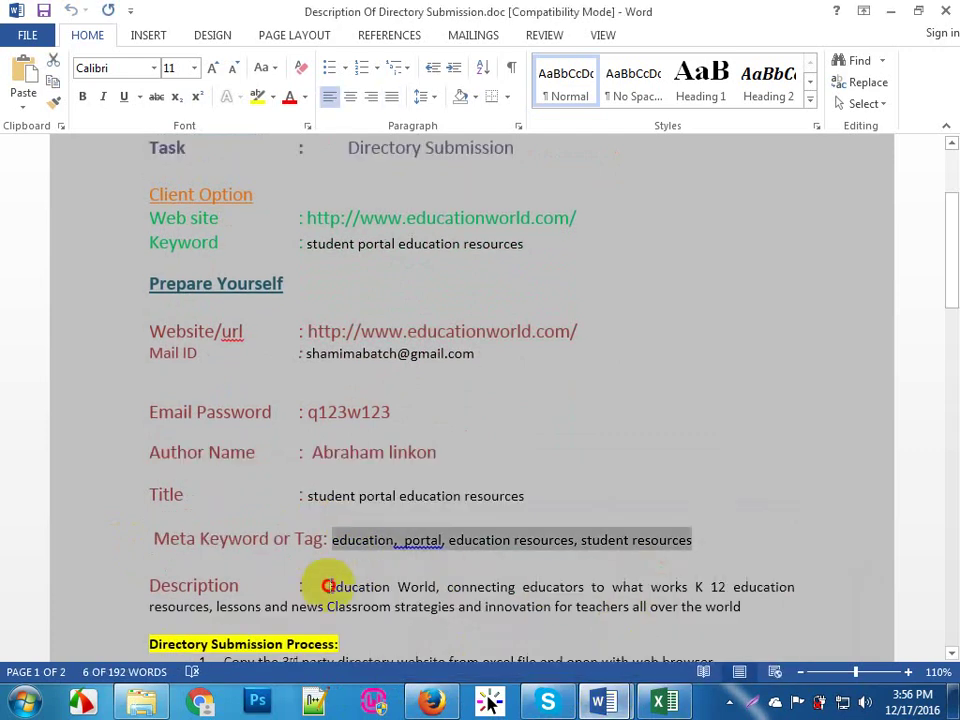
{"action": "left_click_drag", "start_coordinate": [328, 586], "coordinate": [729, 609]}
{"action": "key", "text": "ctrl+c"}
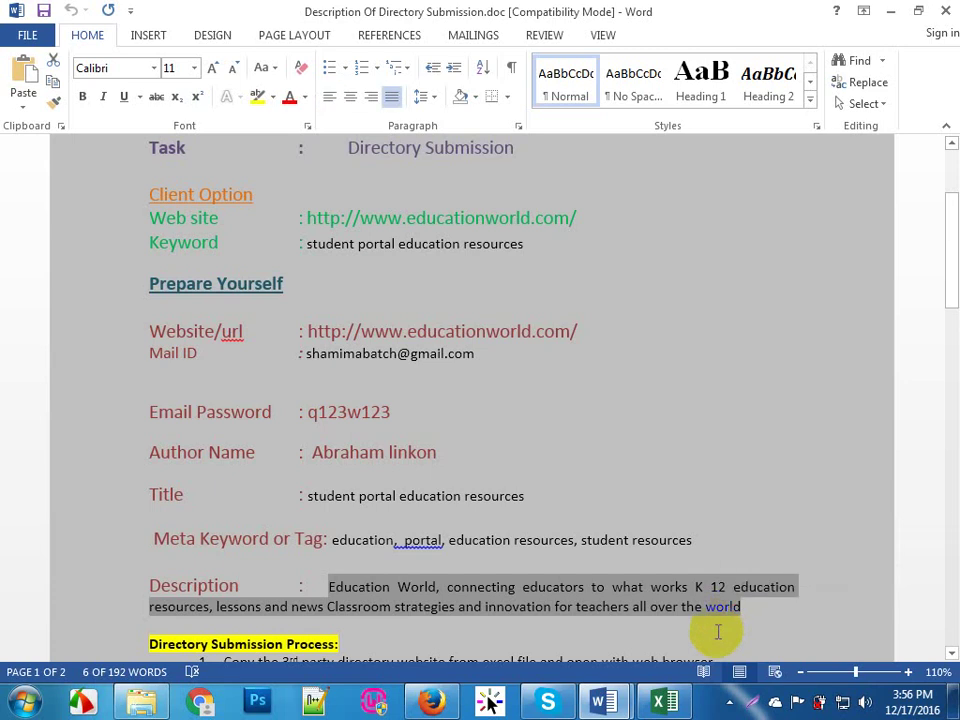
{"action": "left_click", "coordinate": [606, 701]}
{"action": "left_click", "coordinate": [460, 632]}
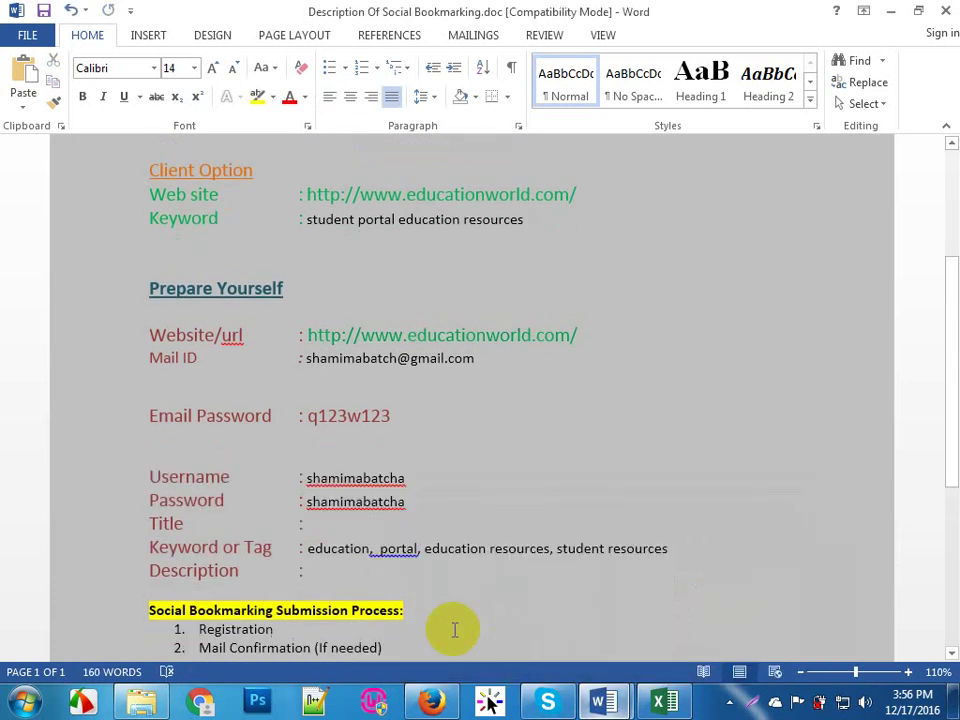
{"action": "key", "text": "ctrl+v"}
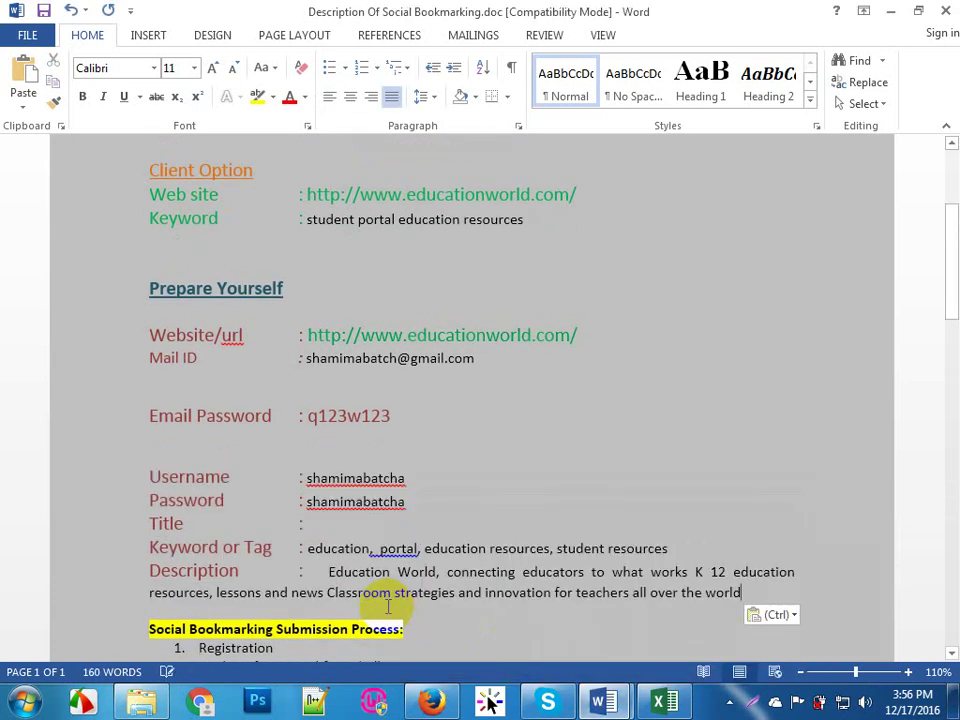
Step: Remove the extra spacing between the colon and the start of the Description text
{"action": "scroll", "coordinate": [387, 605], "scroll_direction": "down", "scroll_amount": 4}
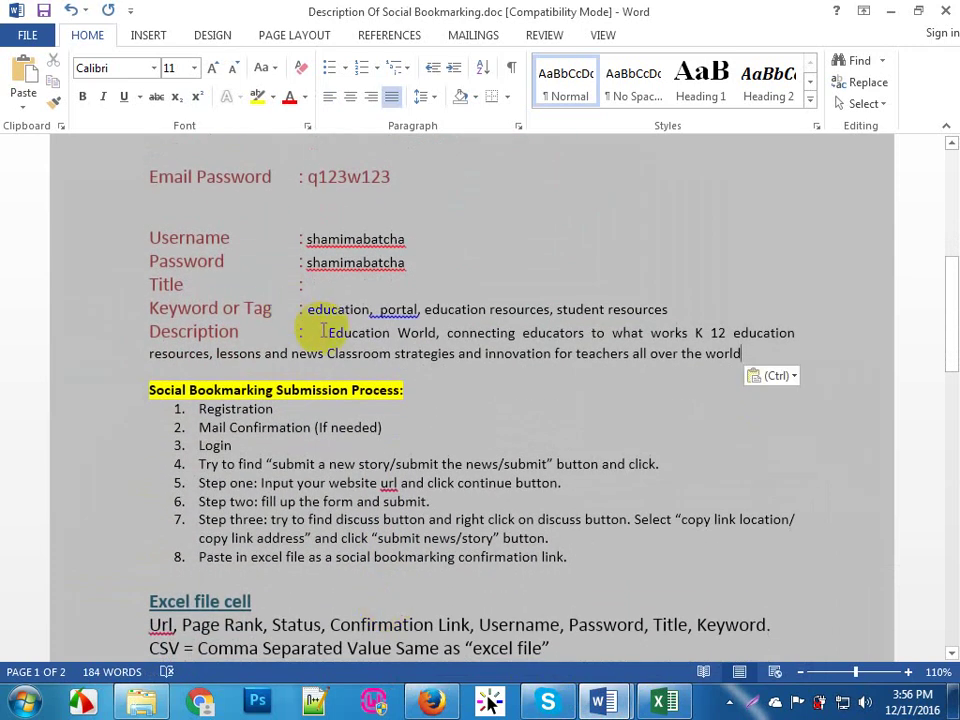
{"action": "left_click", "coordinate": [326, 332]}
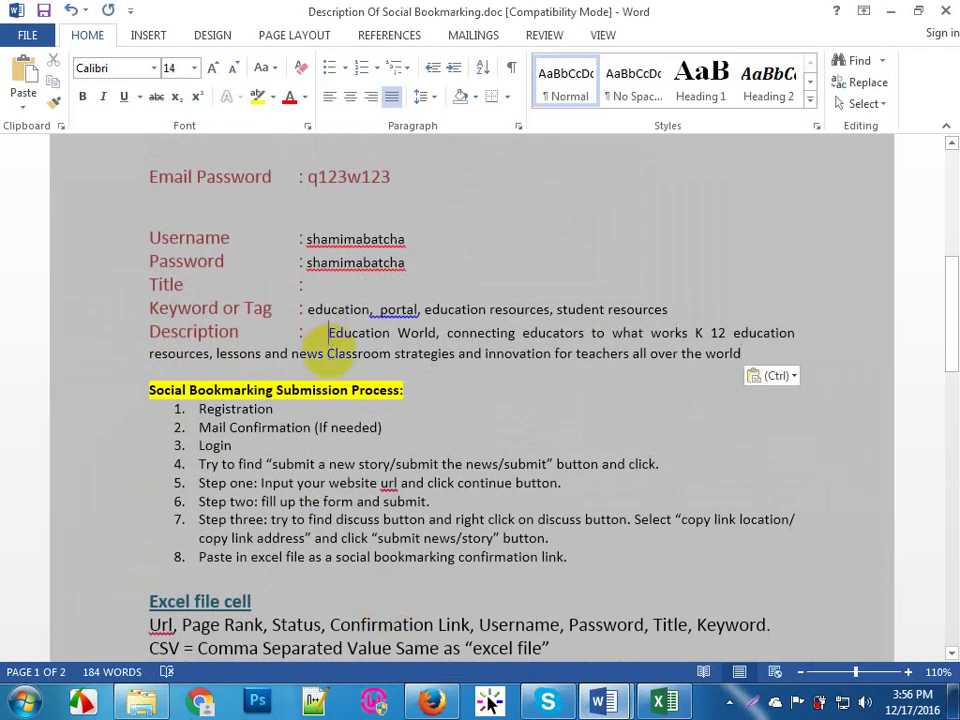
{"action": "key", "text": "BackSpace"}
{"action": "key", "text": "BackSpace"}
{"action": "key", "text": "BackSpace"}
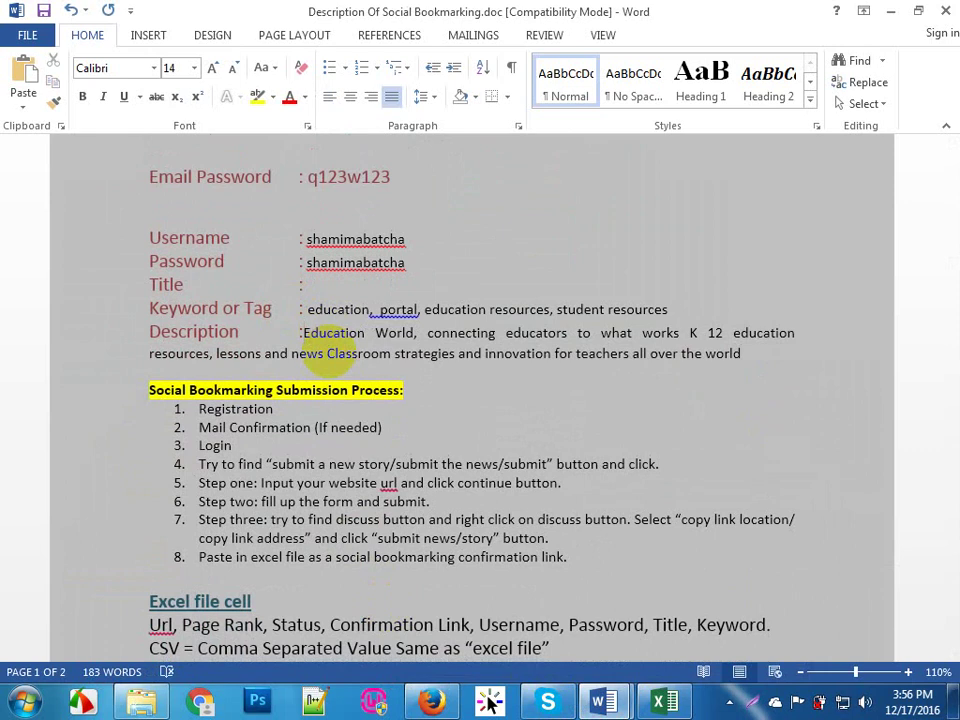
Step: Copy the client keyword "student portal education resources" into the Title entry and save the document
{"action": "scroll", "coordinate": [330, 350], "scroll_direction": "down", "scroll_amount": 2}
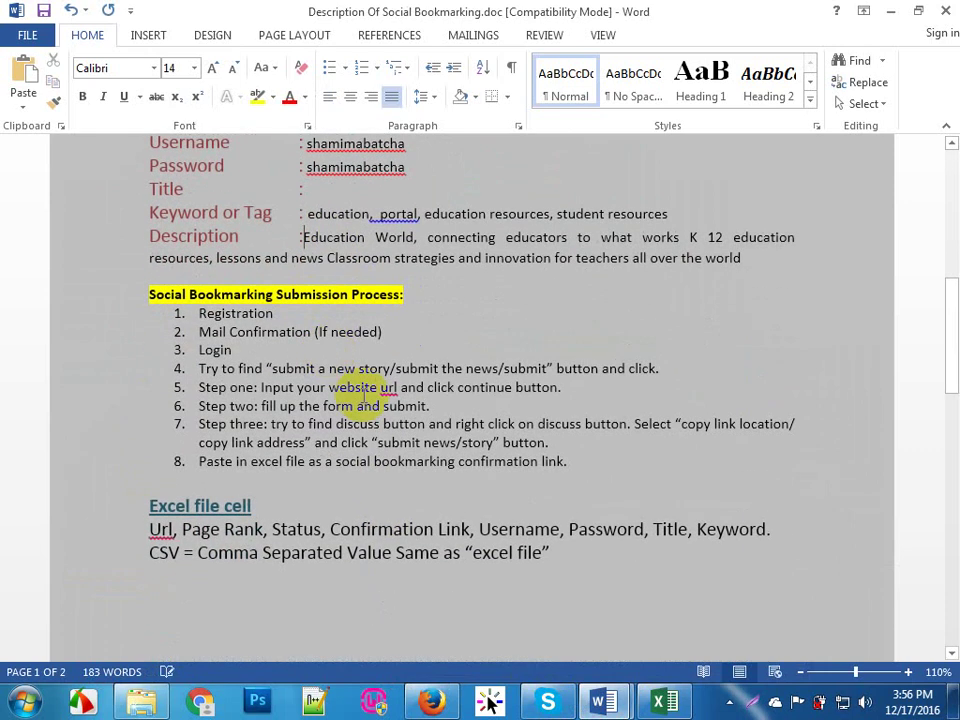
{"action": "scroll", "coordinate": [354, 403], "scroll_direction": "up", "scroll_amount": 5}
{"action": "scroll", "coordinate": [387, 414], "scroll_direction": "up", "scroll_amount": 5}
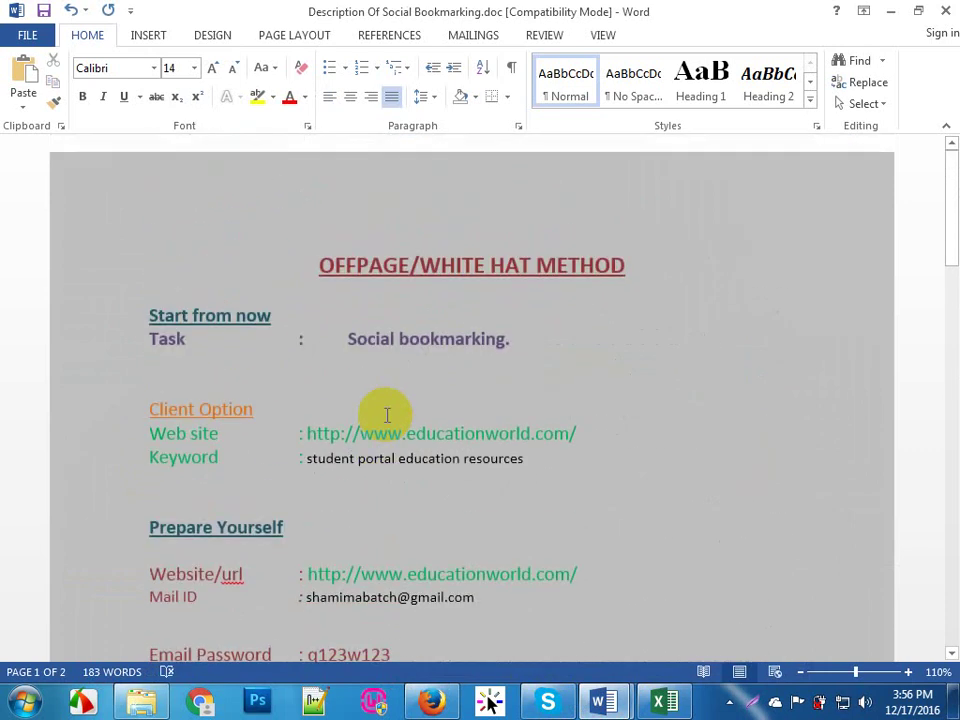
{"action": "scroll", "coordinate": [387, 414], "scroll_direction": "down", "scroll_amount": 3}
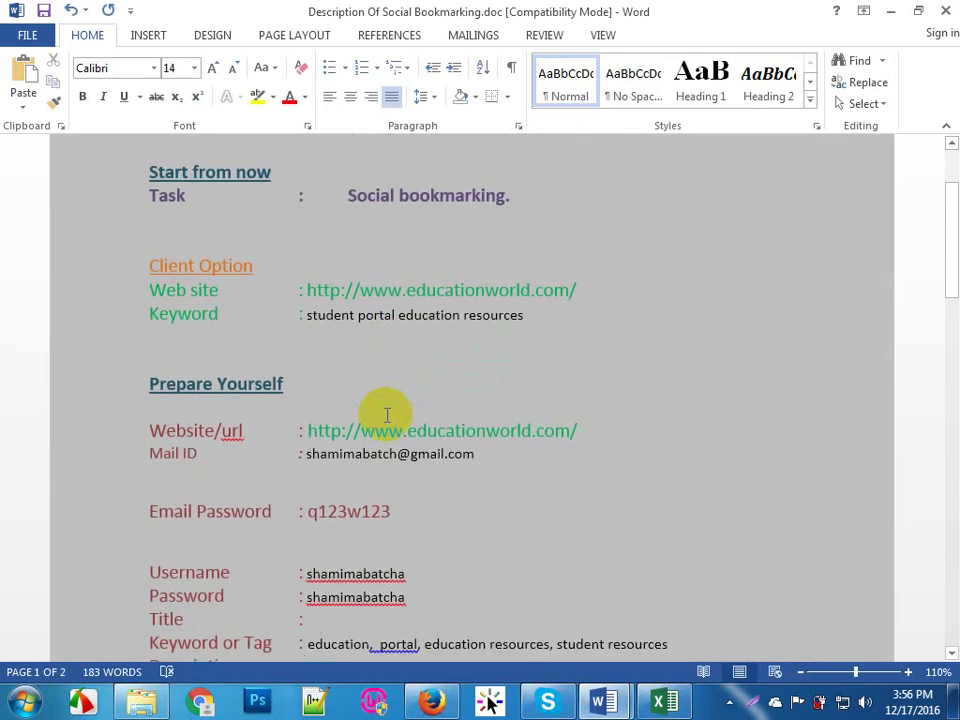
{"action": "scroll", "coordinate": [476, 371], "scroll_direction": "down", "scroll_amount": 2}
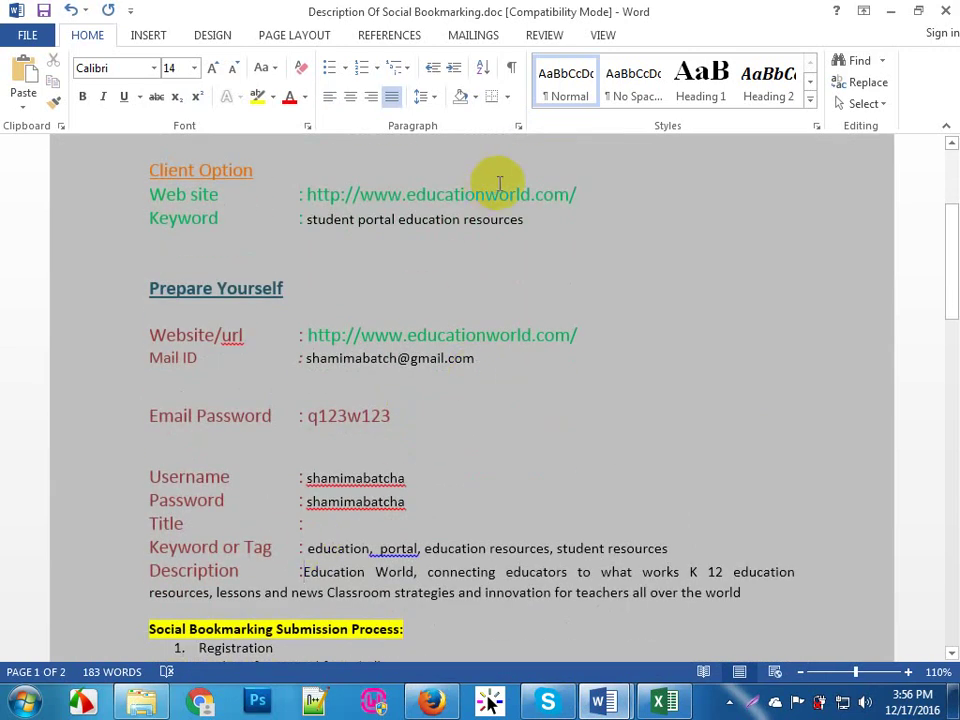
{"action": "left_click_drag", "start_coordinate": [560, 220], "coordinate": [330, 232]}
{"action": "key", "text": "ctrl+c"}
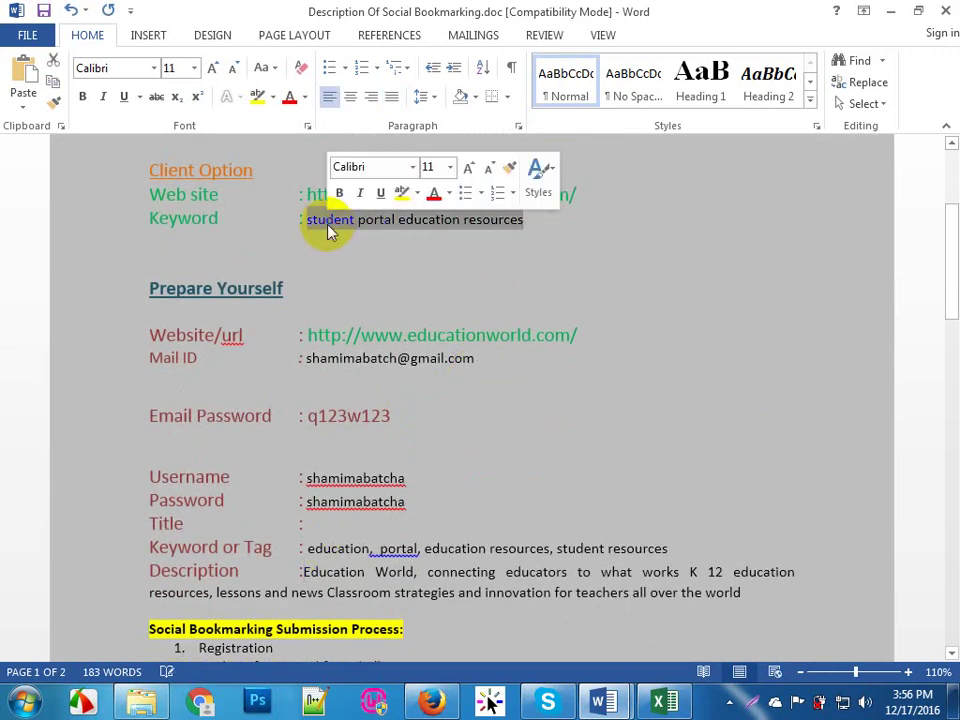
{"action": "left_click", "coordinate": [316, 524]}
{"action": "key", "text": "ctrl+v"}
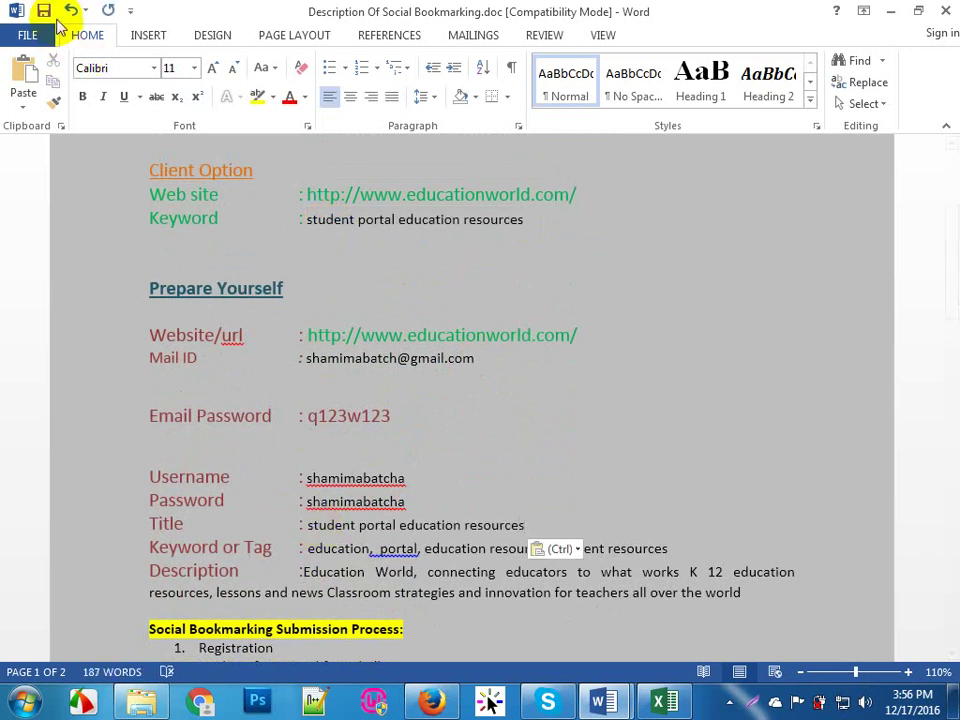
{"action": "left_click", "coordinate": [43, 10]}
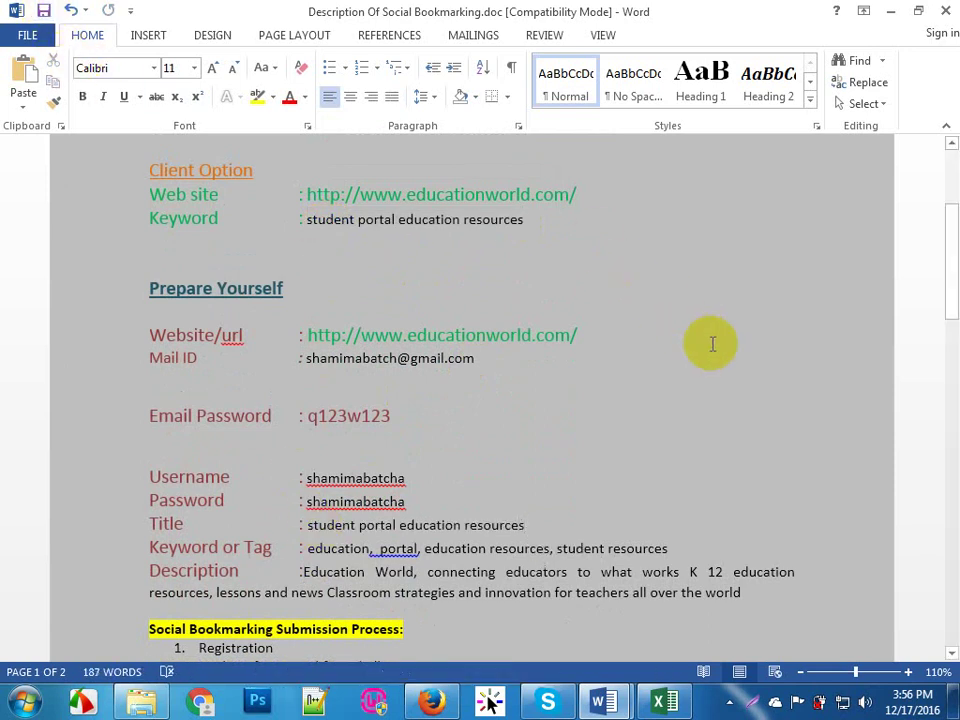
{"action": "left_click", "coordinate": [860, 384]}
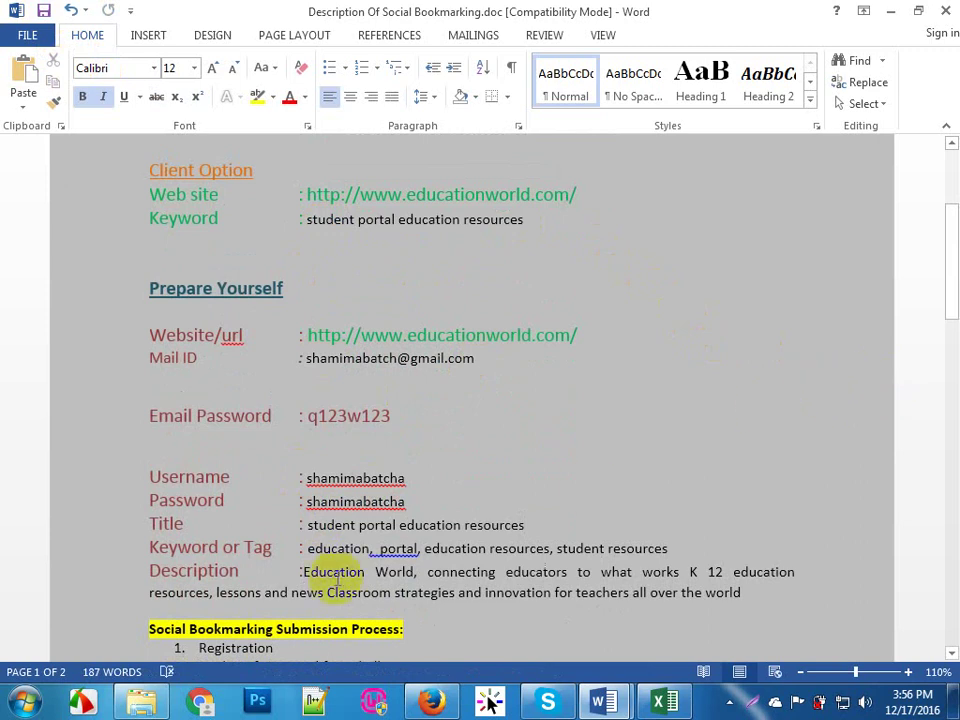
Step: Open Description Of Social Bookmarking.doc from an SEO batch's Off Page Optimization > 2. Social Bookmarking folder in Windows Explorer
{"action": "left_click", "coordinate": [141, 702]}
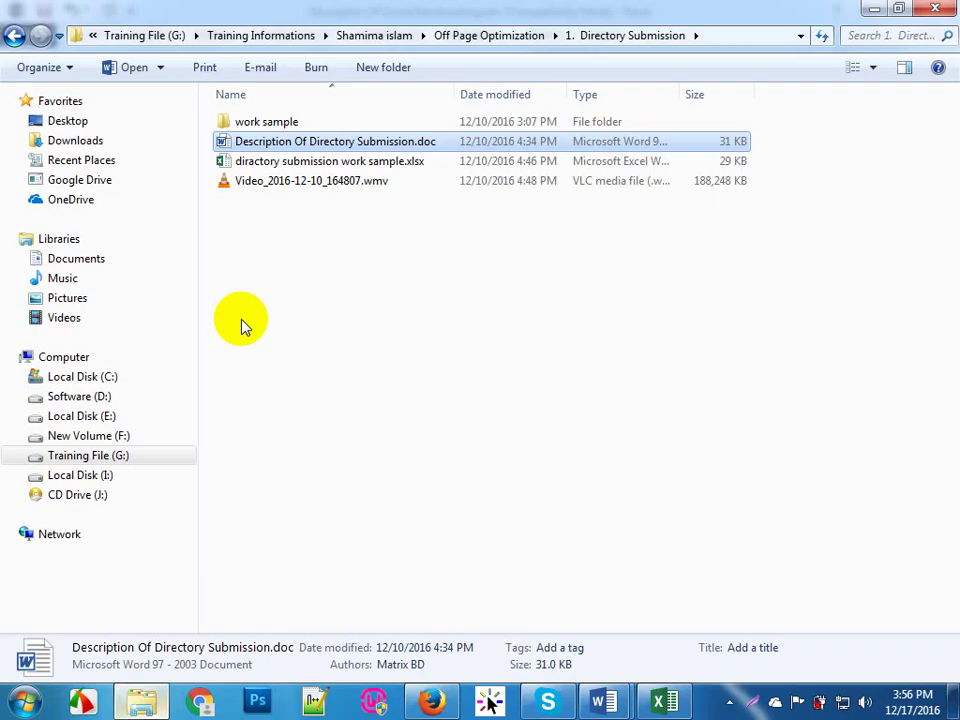
{"action": "left_click", "coordinate": [14, 36]}
{"action": "left_click", "coordinate": [14, 36]}
{"action": "left_click", "coordinate": [14, 36]}
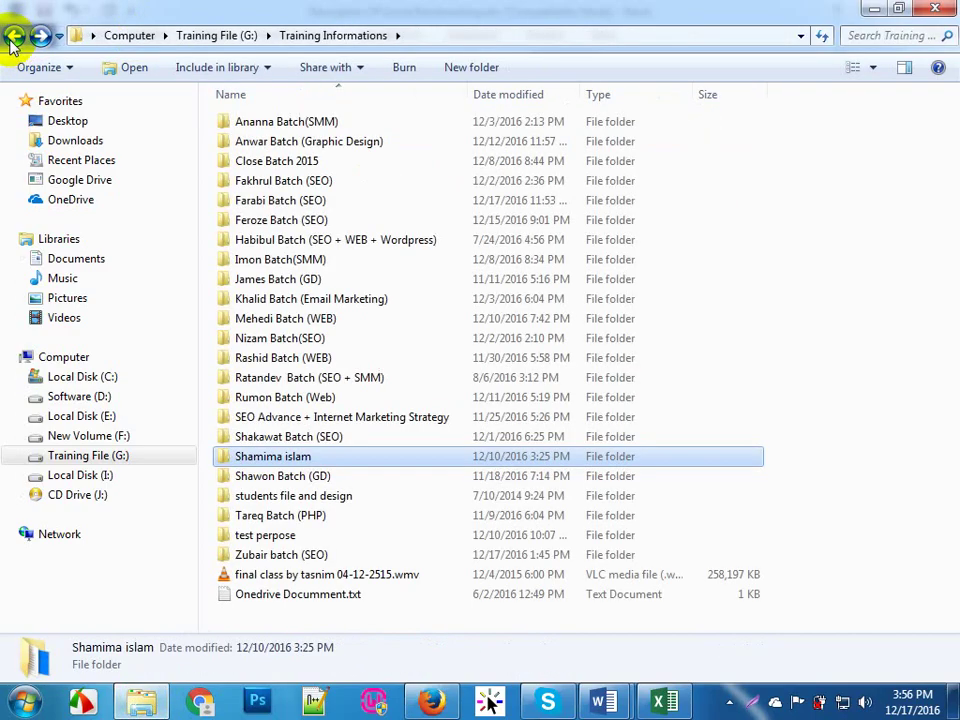
{"action": "left_click", "coordinate": [274, 341]}
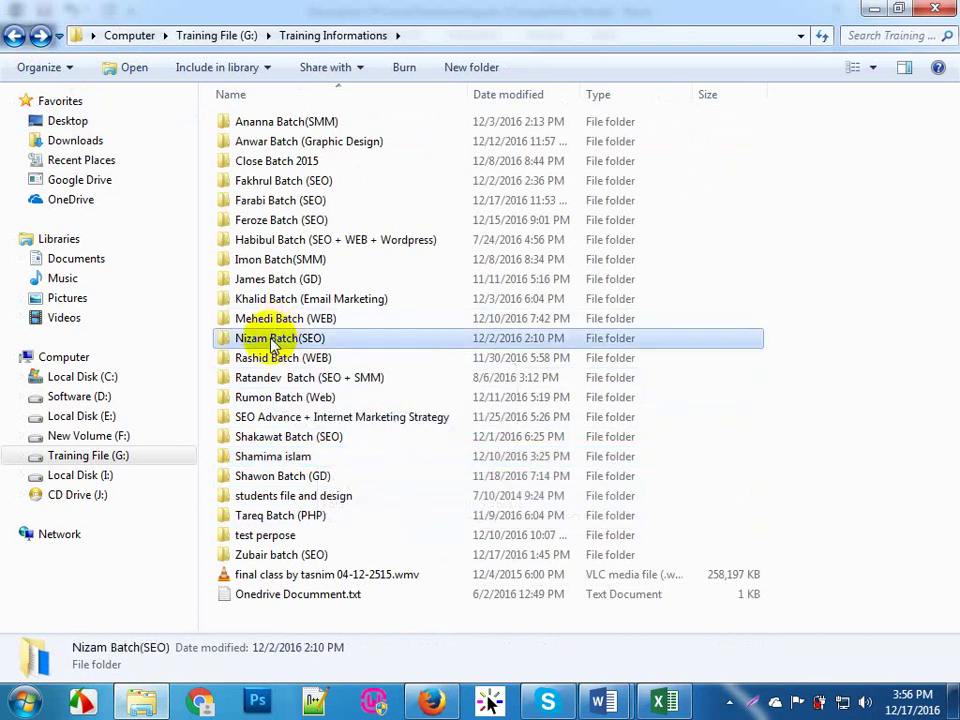
{"action": "double_click", "coordinate": [274, 341]}
{"action": "double_click", "coordinate": [268, 168]}
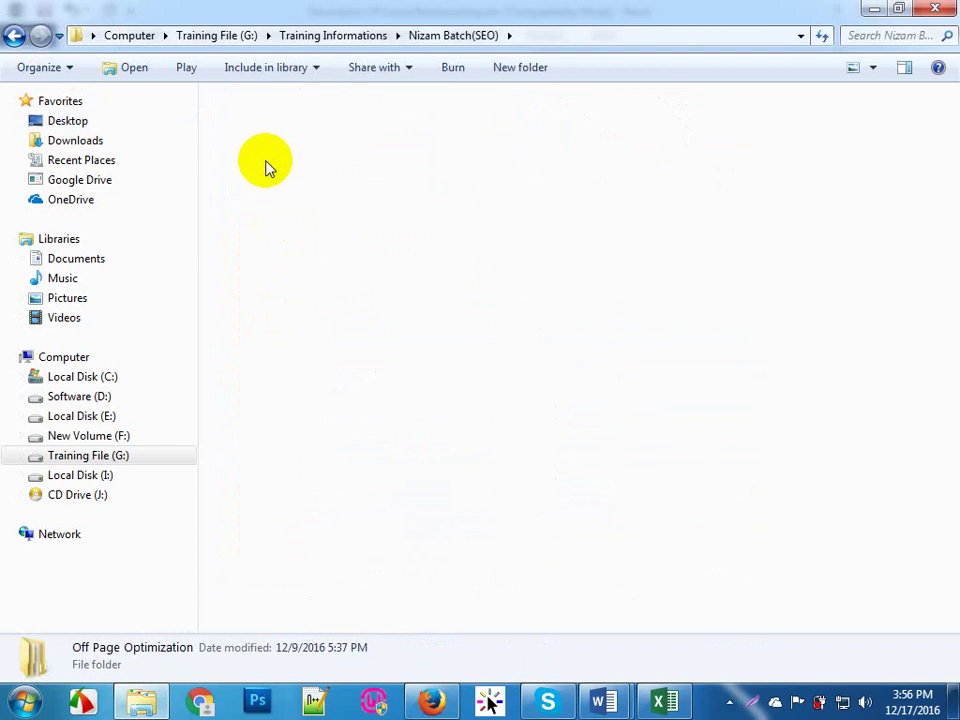
{"action": "double_click", "coordinate": [272, 145]}
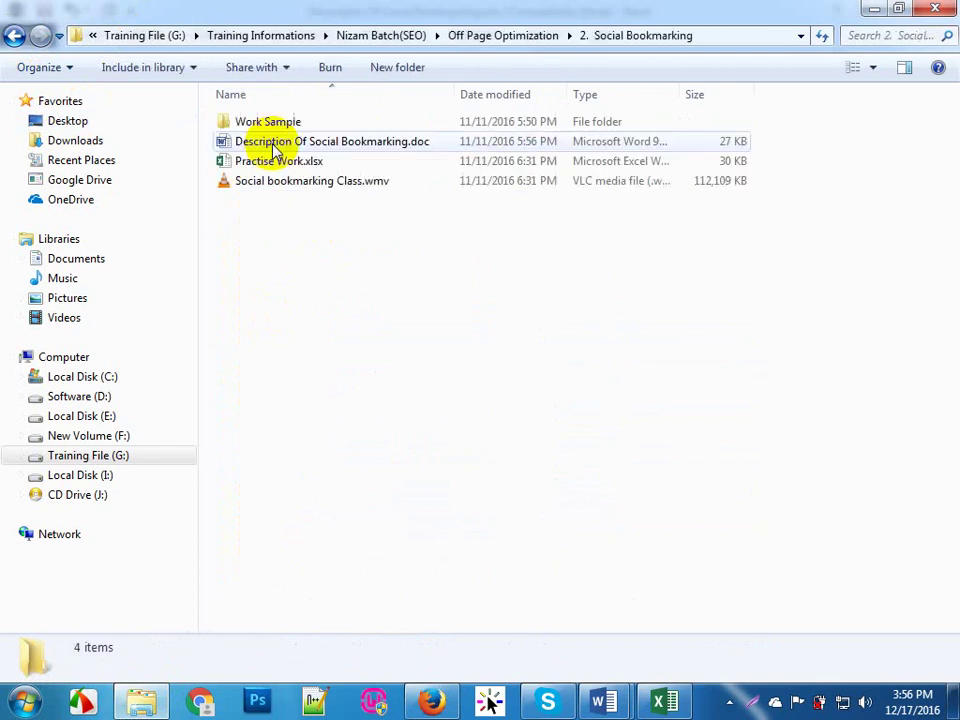
{"action": "double_click", "coordinate": [292, 140]}
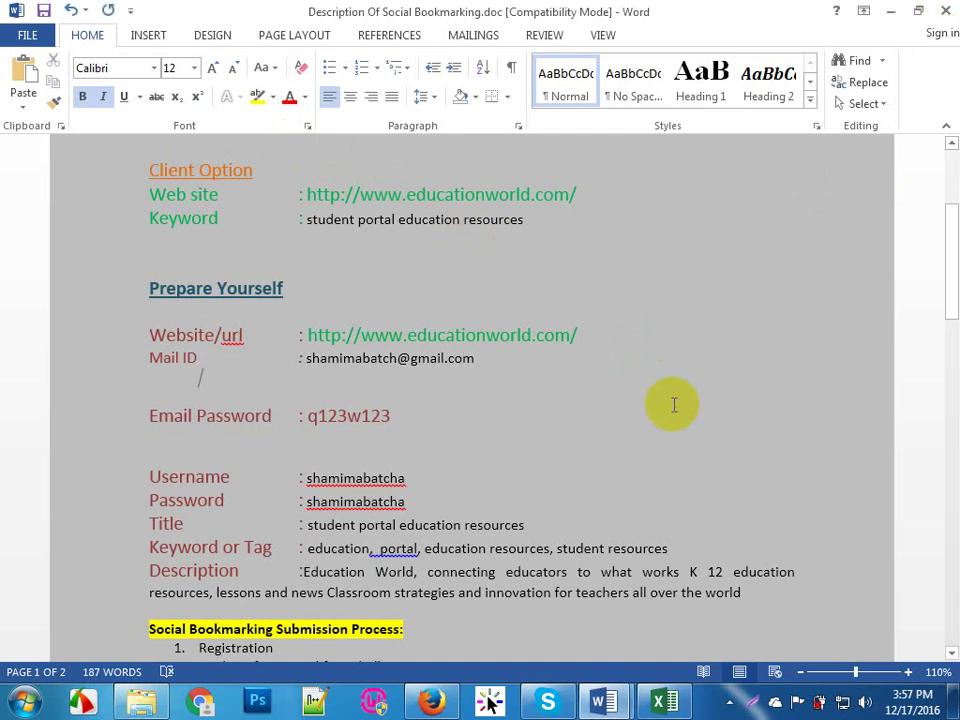
Step: Compare the Social Bookmarking and Directory Submission documents, and close the Directory Submission document
{"action": "mouse_move", "coordinate": [603, 703]}
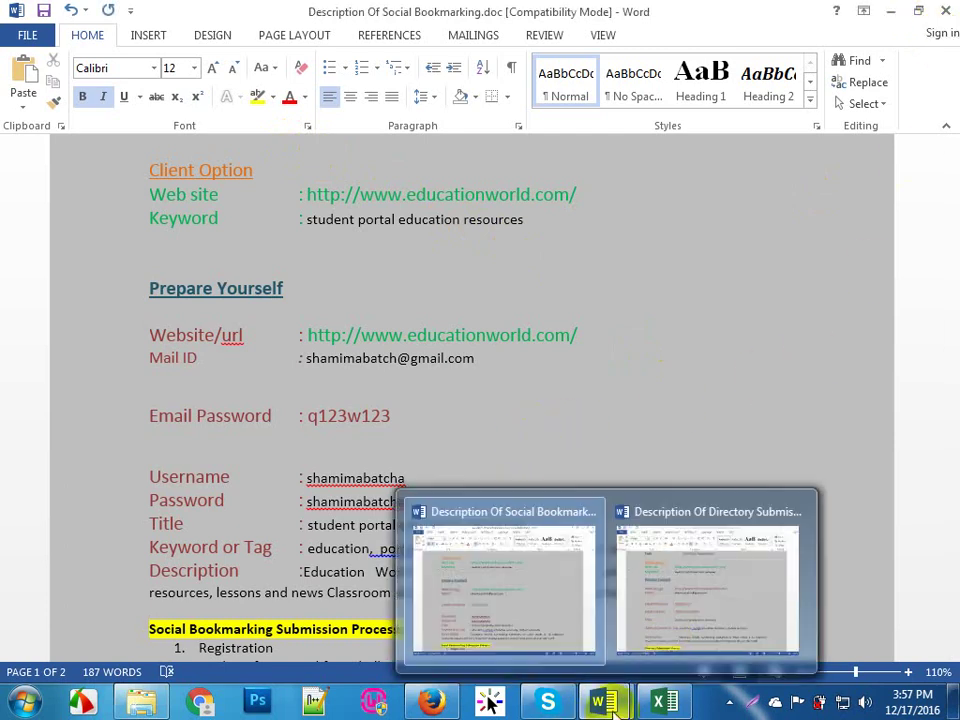
{"action": "left_click", "coordinate": [688, 630]}
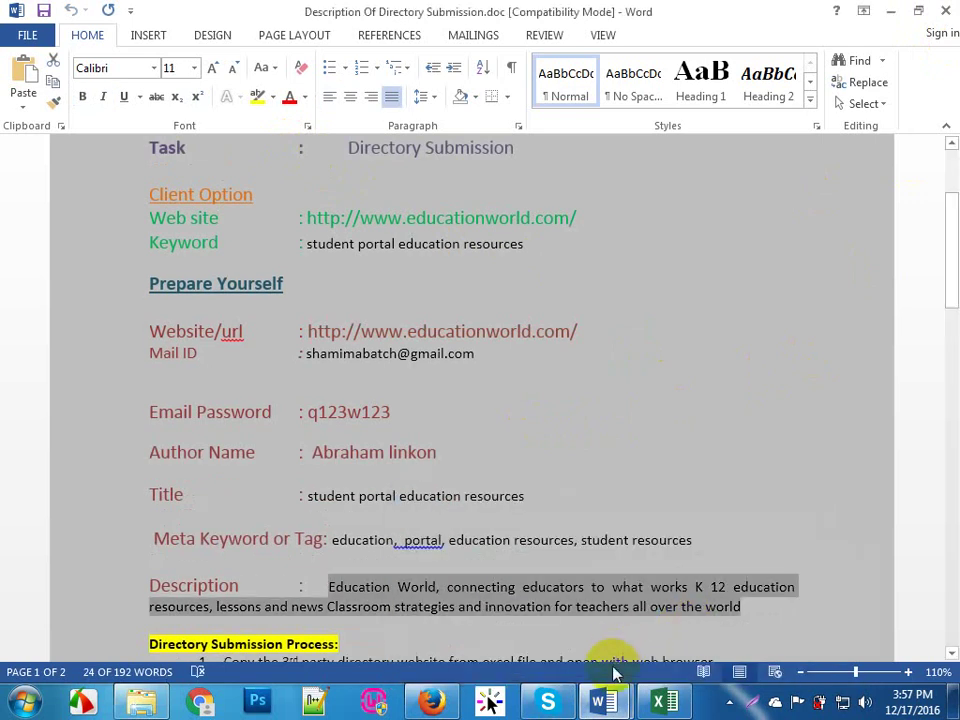
{"action": "mouse_move", "coordinate": [603, 703]}
{"action": "left_click", "coordinate": [533, 598]}
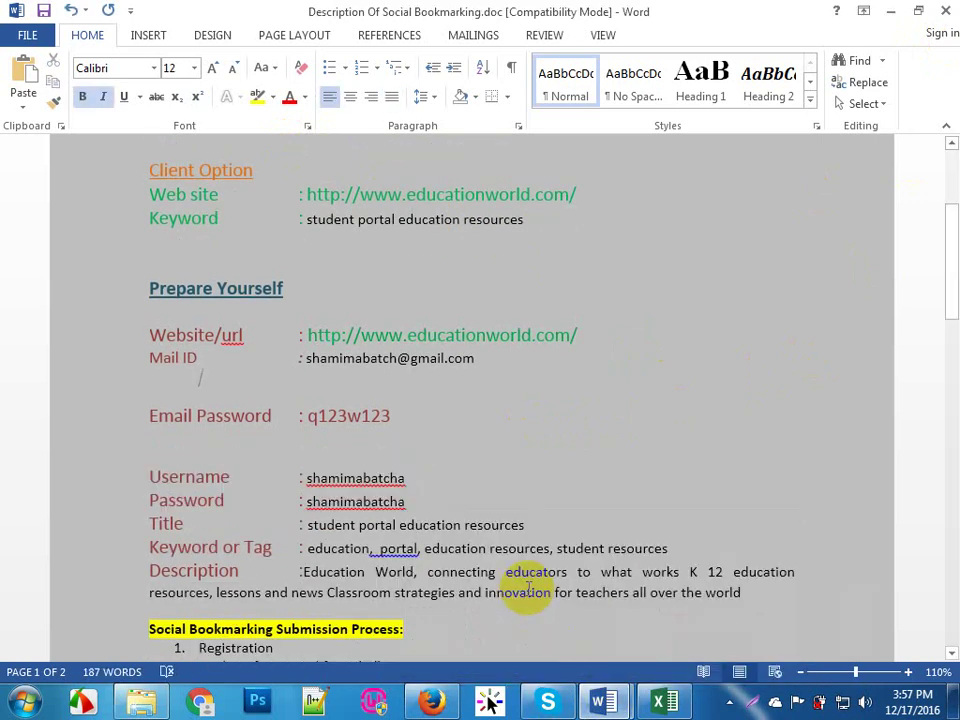
{"action": "scroll", "coordinate": [781, 390], "scroll_direction": "up", "scroll_amount": 4}
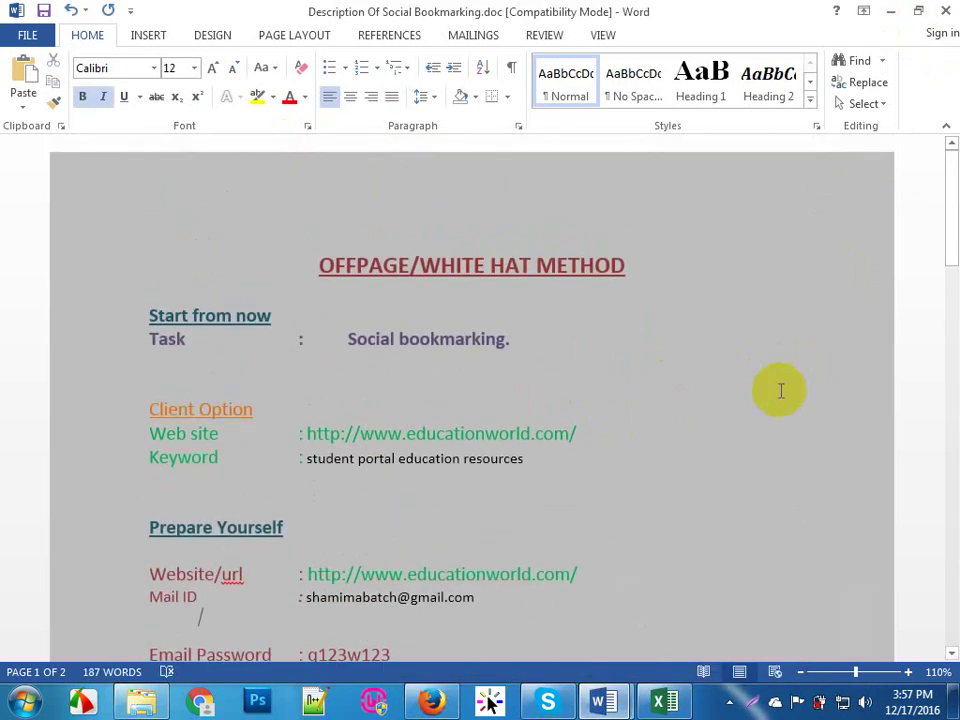
{"action": "mouse_move", "coordinate": [613, 700]}
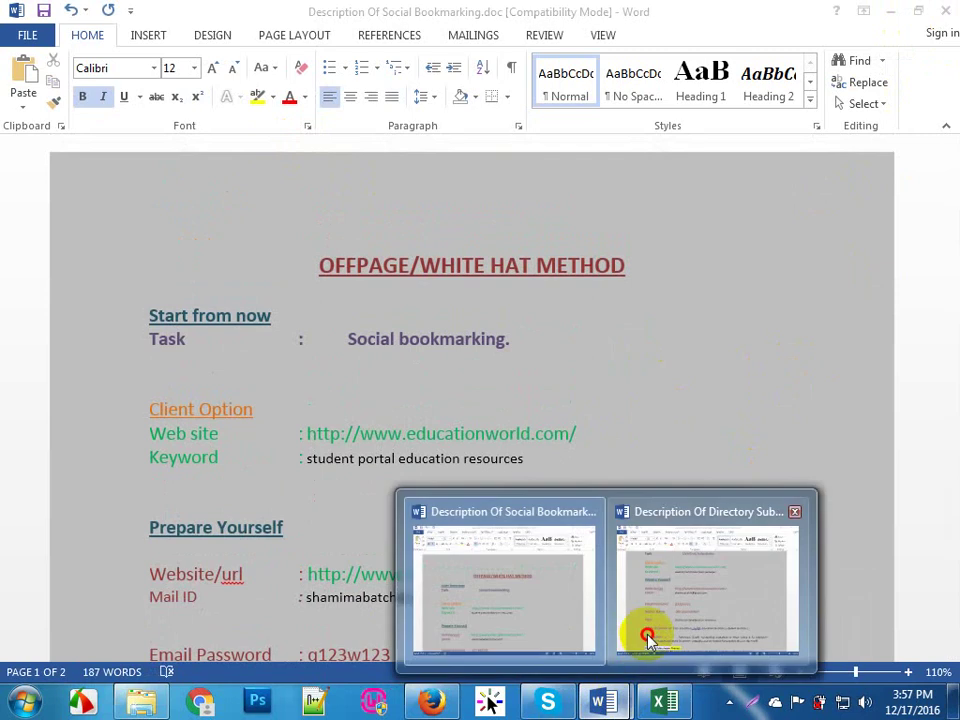
{"action": "left_click", "coordinate": [649, 634]}
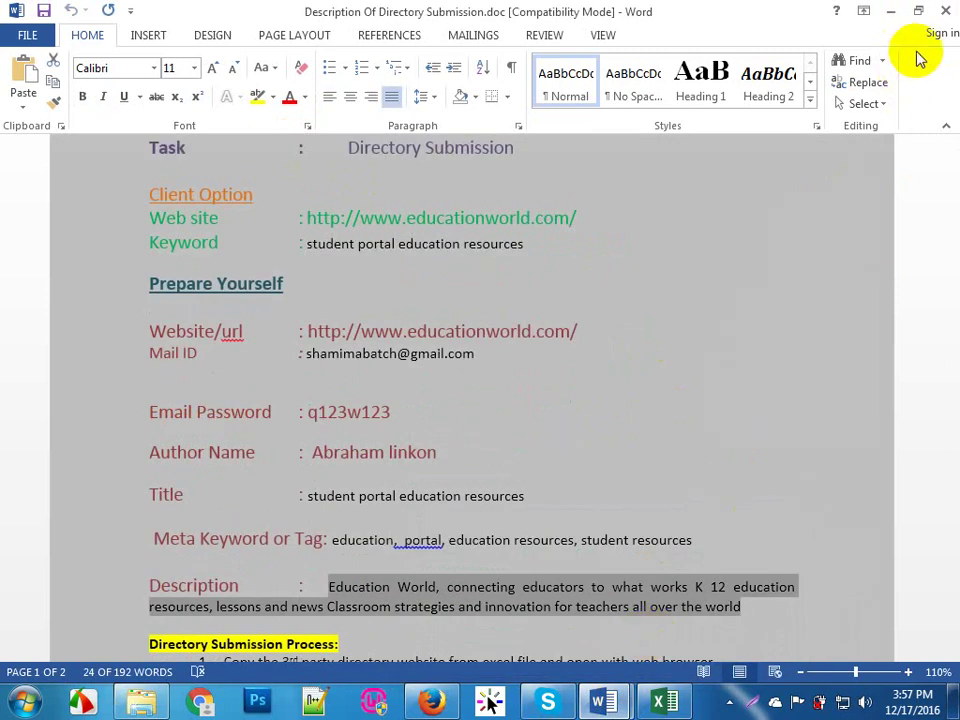
{"action": "left_click", "coordinate": [946, 14]}
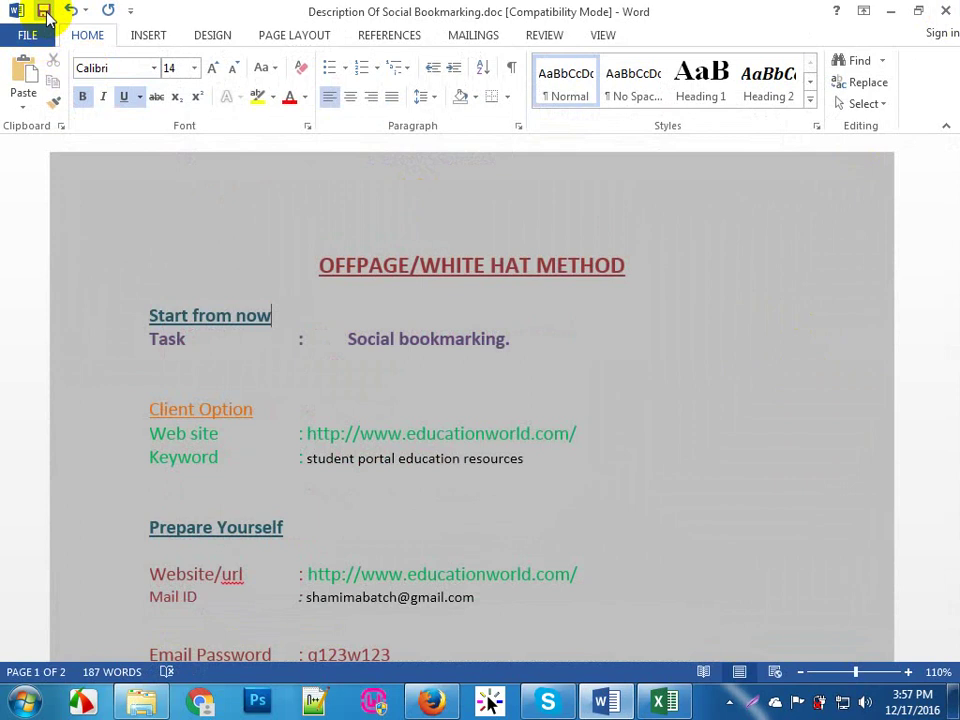
Step: Ignore the grammar flag on ", portal" in the Keyword or Tag entry once
{"action": "left_click", "coordinate": [699, 457]}
{"action": "scroll", "coordinate": [699, 457], "scroll_direction": "down", "scroll_amount": 10}
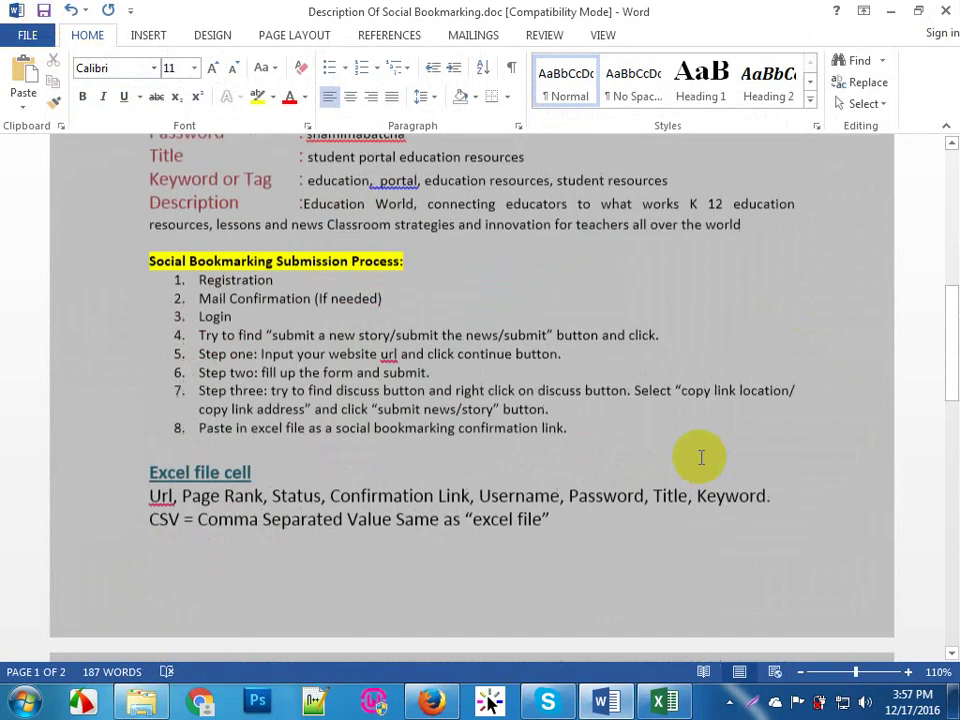
{"action": "scroll", "coordinate": [701, 457], "scroll_direction": "down", "scroll_amount": 1}
{"action": "scroll", "coordinate": [701, 457], "scroll_direction": "up", "scroll_amount": 3}
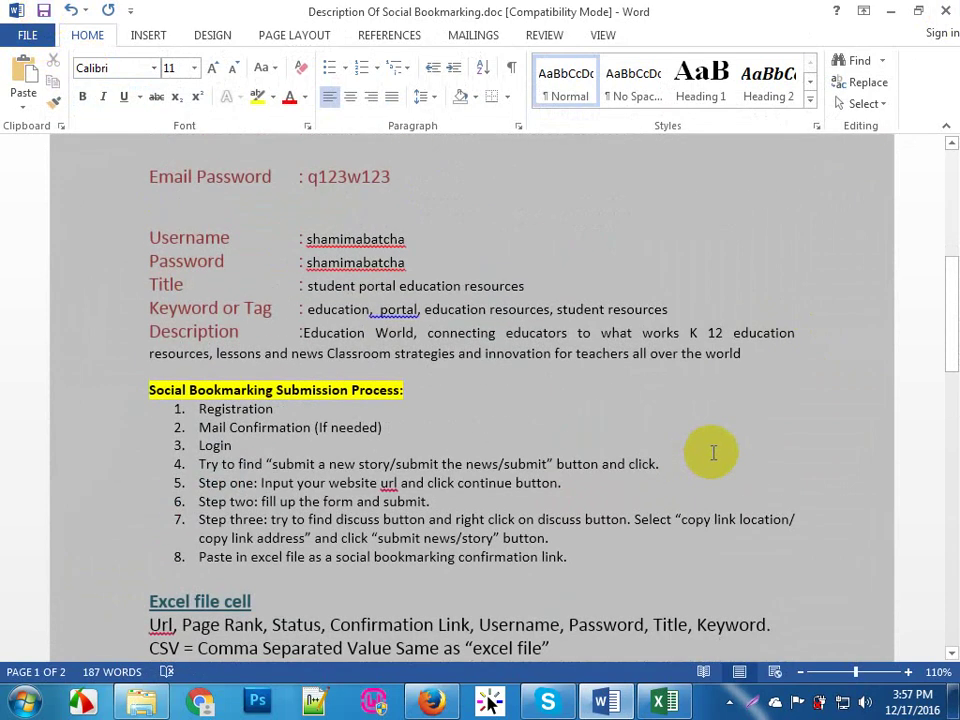
{"action": "right_click", "coordinate": [382, 309]}
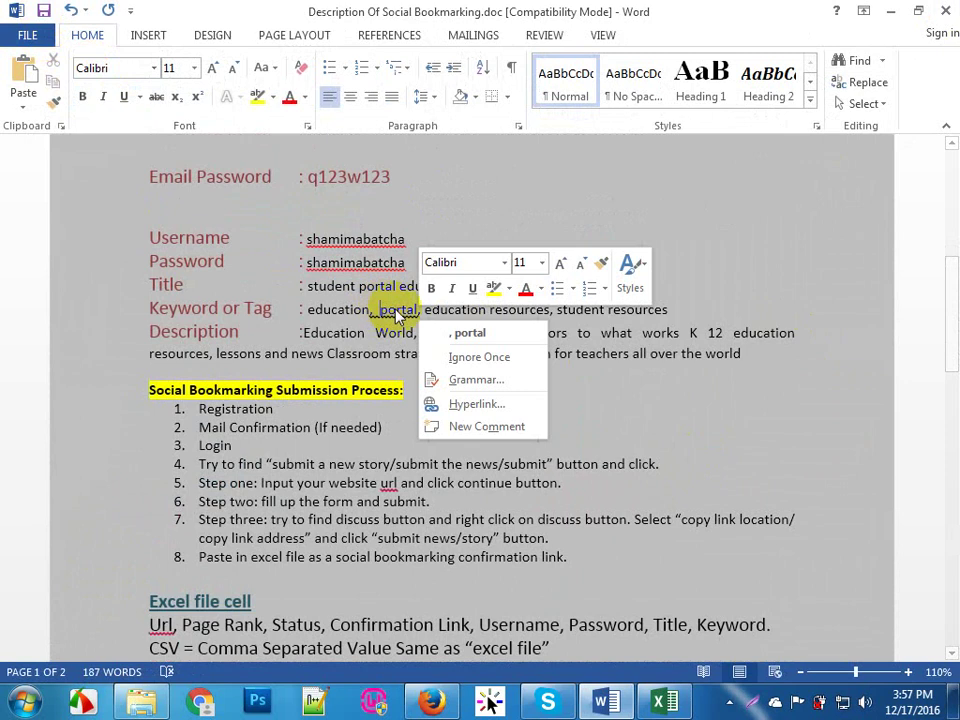
{"action": "left_click", "coordinate": [469, 355]}
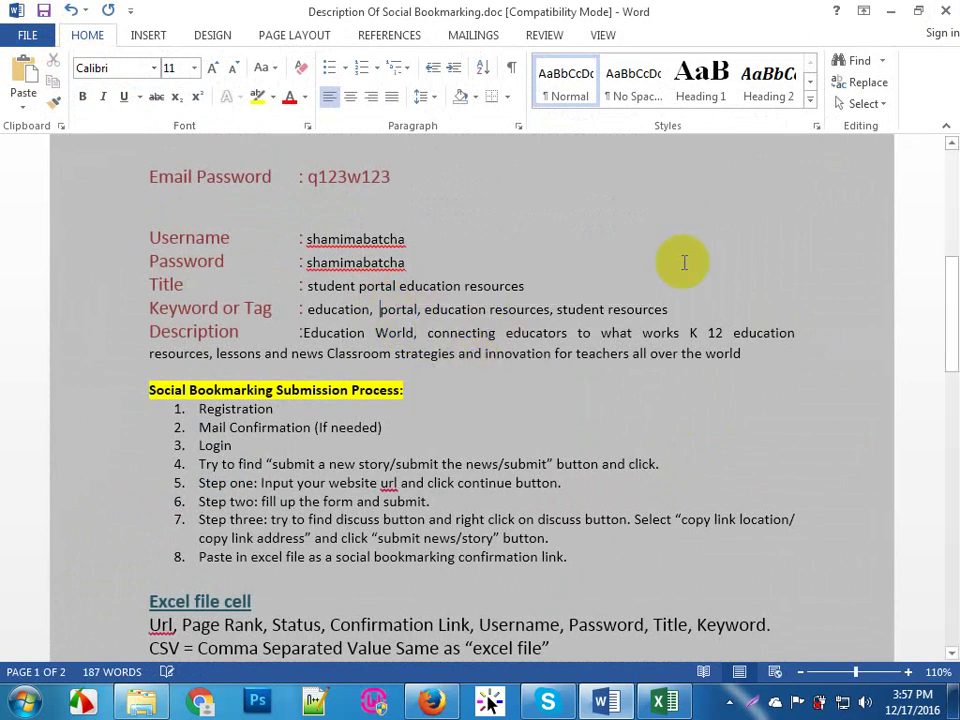
Step: Review items 1 to 4 of the Social Bookmarking Submission Process, from Registration to finding the story submission button
{"action": "scroll", "coordinate": [709, 270], "scroll_direction": "down", "scroll_amount": 2}
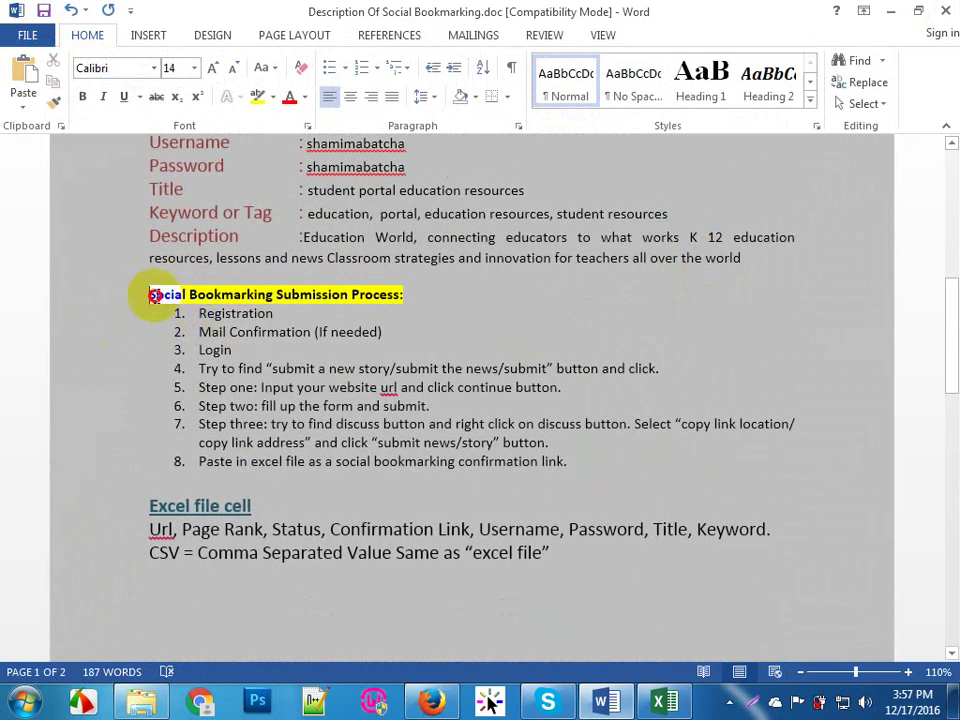
{"action": "left_click_drag", "start_coordinate": [151, 296], "coordinate": [439, 298]}
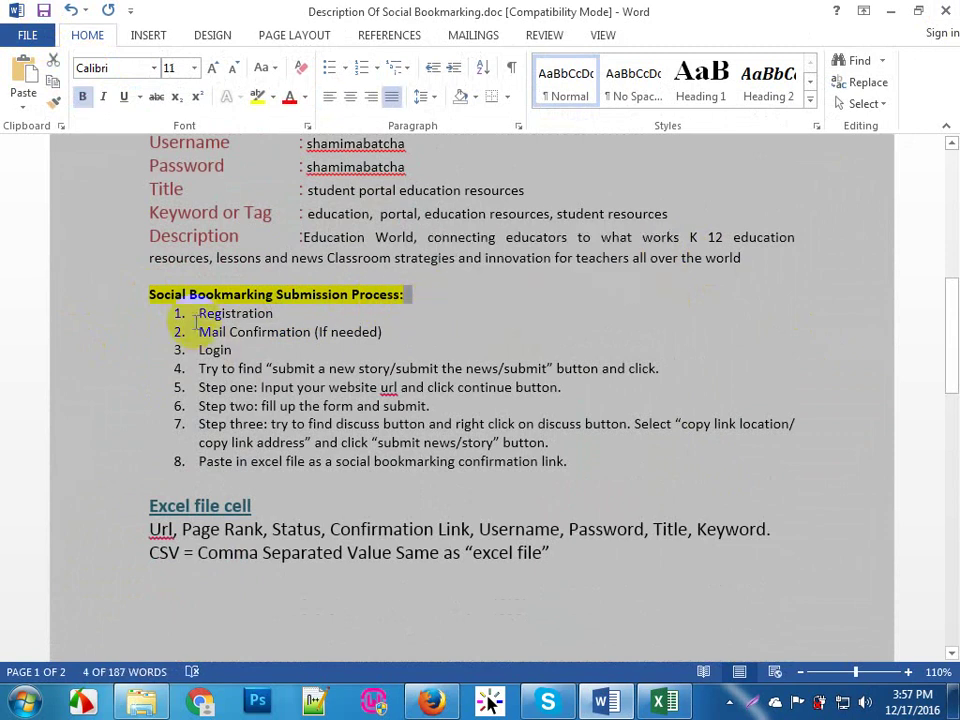
{"action": "left_click_drag", "start_coordinate": [196, 314], "coordinate": [274, 313]}
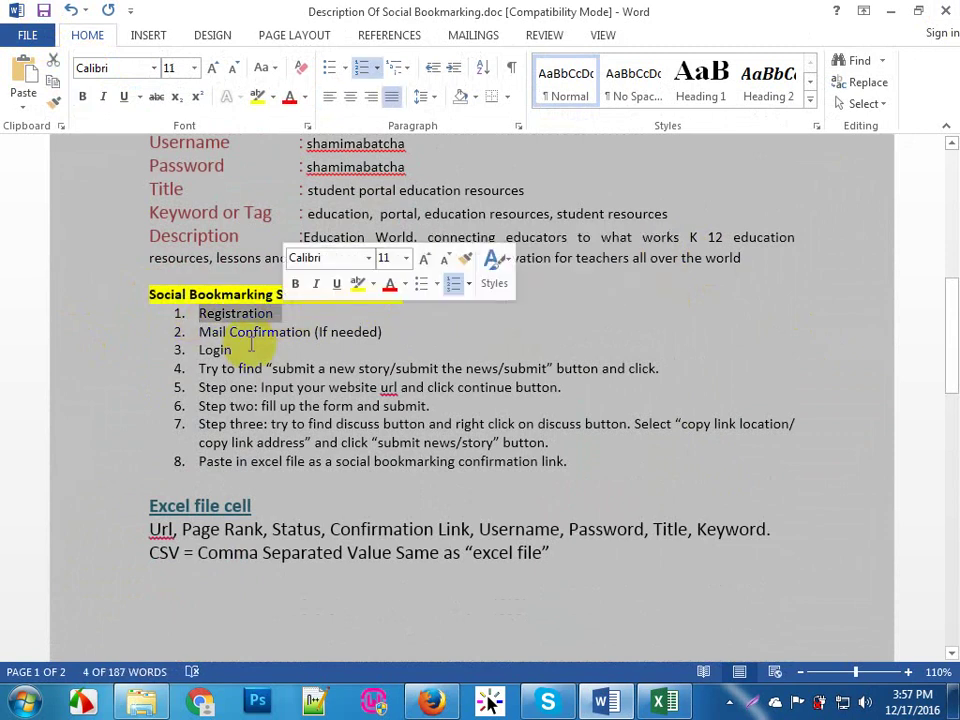
{"action": "left_click_drag", "start_coordinate": [199, 334], "coordinate": [284, 336]}
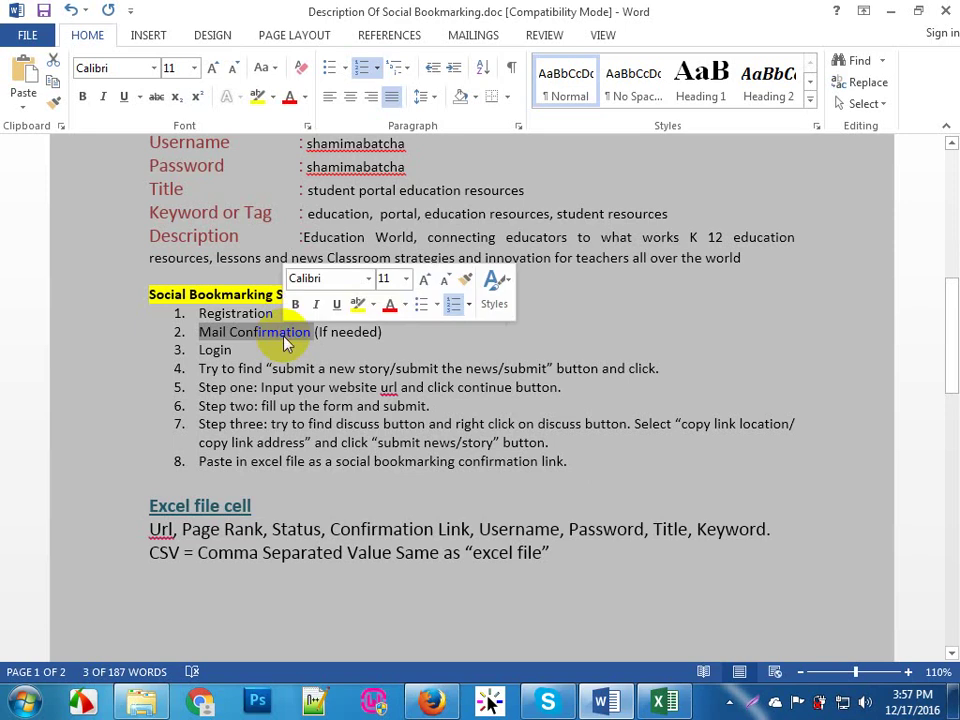
{"action": "left_click", "coordinate": [408, 340]}
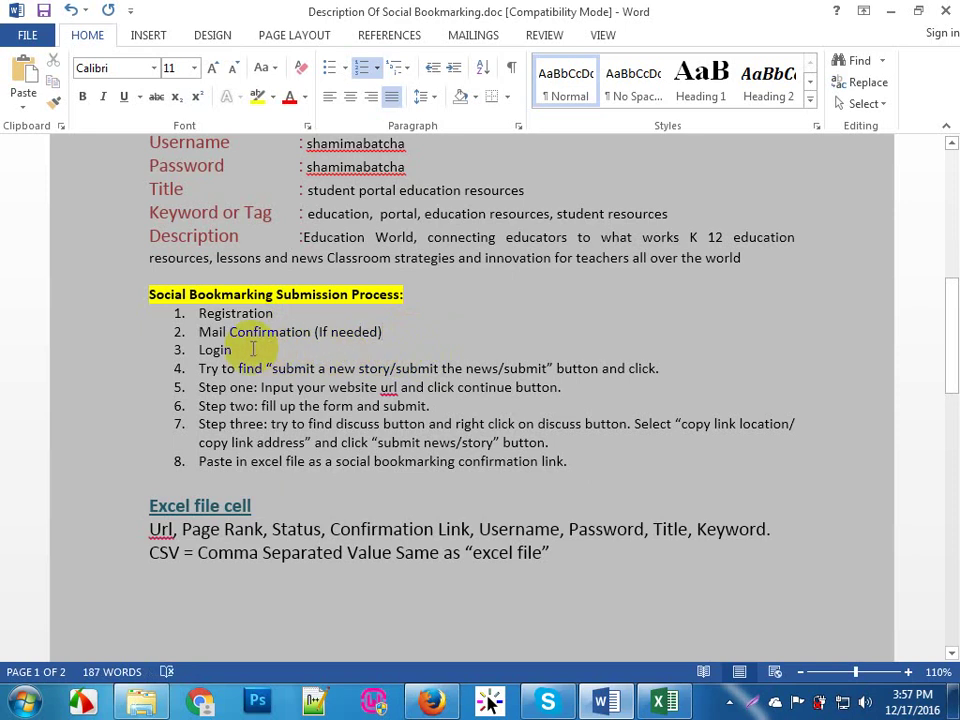
{"action": "left_click_drag", "start_coordinate": [240, 350], "coordinate": [205, 349]}
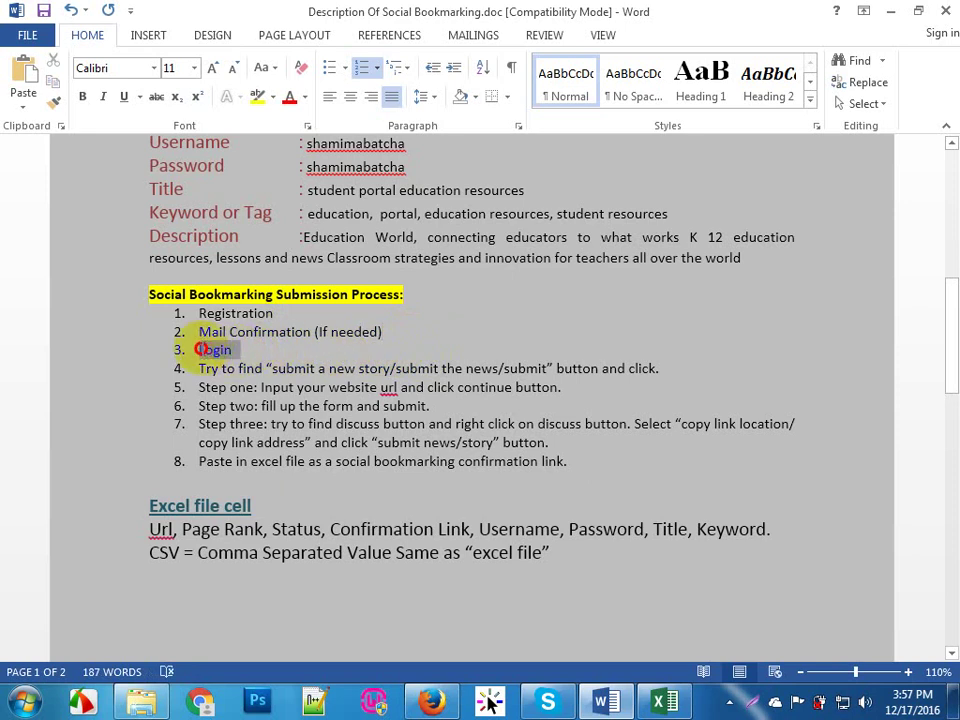
{"action": "left_click", "coordinate": [250, 356]}
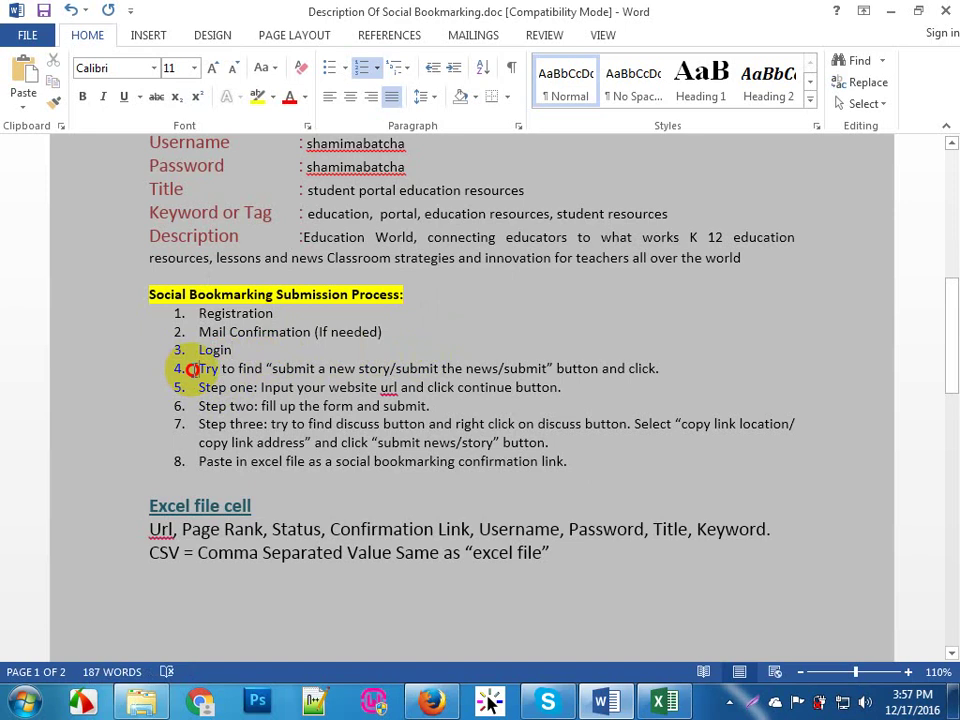
{"action": "left_click_drag", "start_coordinate": [192, 369], "coordinate": [259, 376]}
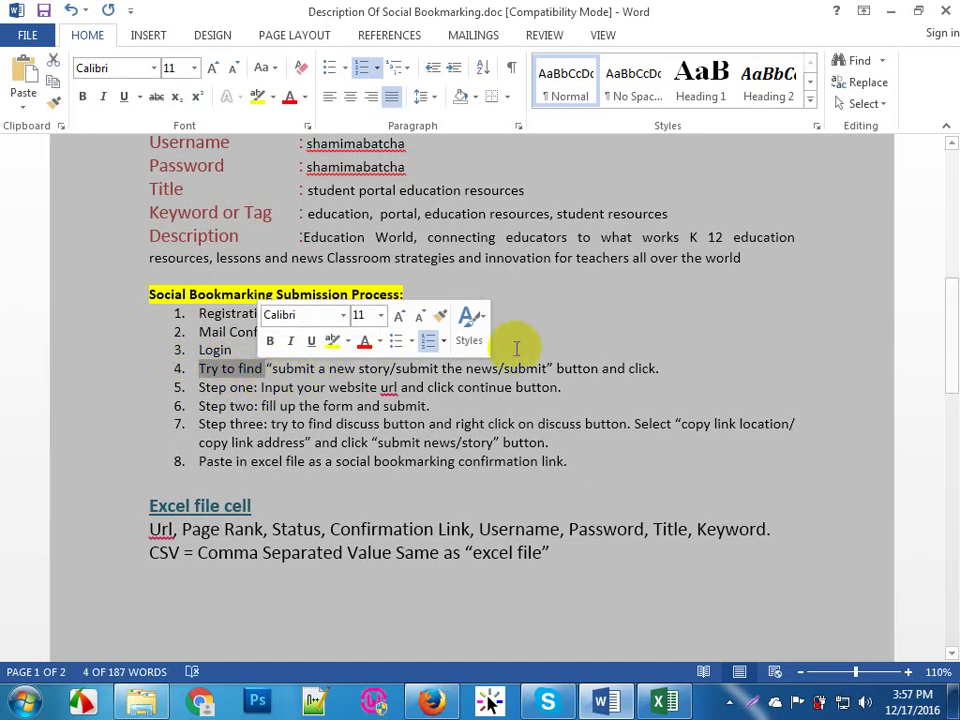
{"action": "left_click", "coordinate": [585, 320]}
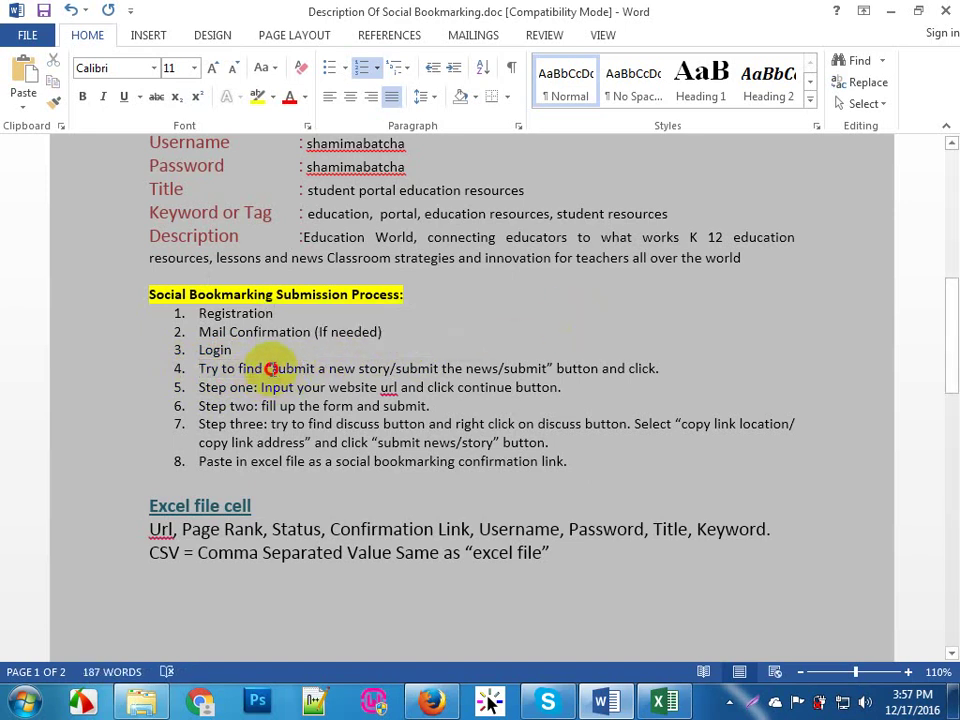
{"action": "left_click_drag", "start_coordinate": [268, 368], "coordinate": [470, 386]}
{"action": "left_click", "coordinate": [456, 320]}
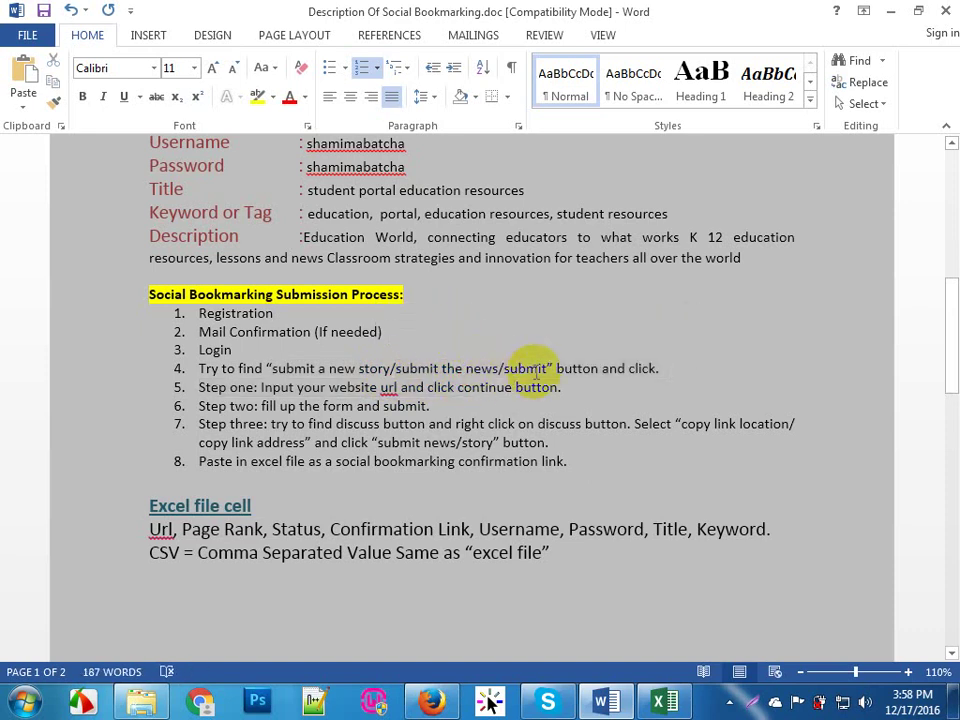
{"action": "left_click_drag", "start_coordinate": [548, 368], "coordinate": [300, 372]}
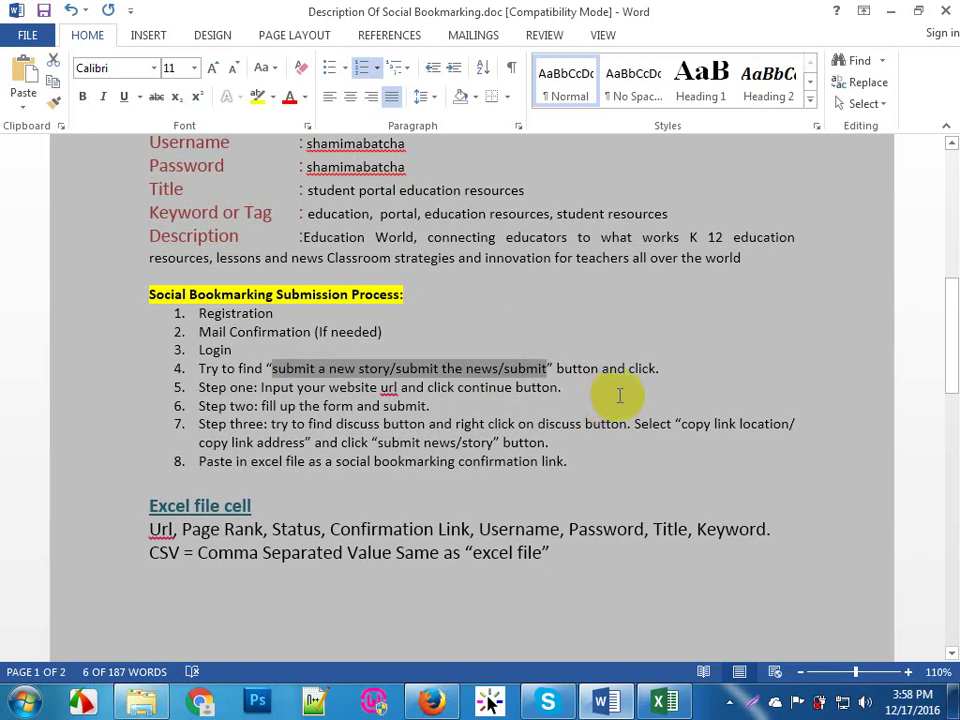
{"action": "left_click", "coordinate": [618, 395]}
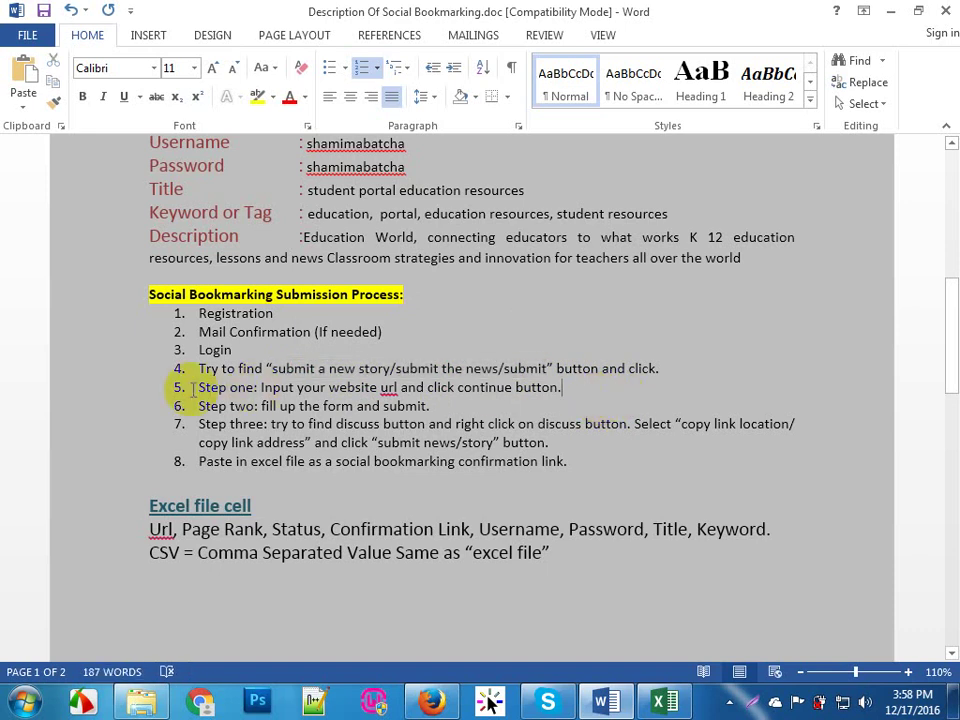
Step: Examine step one and step two of the submission process, covering the website url entry and the form submission
{"action": "left_click_drag", "start_coordinate": [199, 389], "coordinate": [225, 423]}
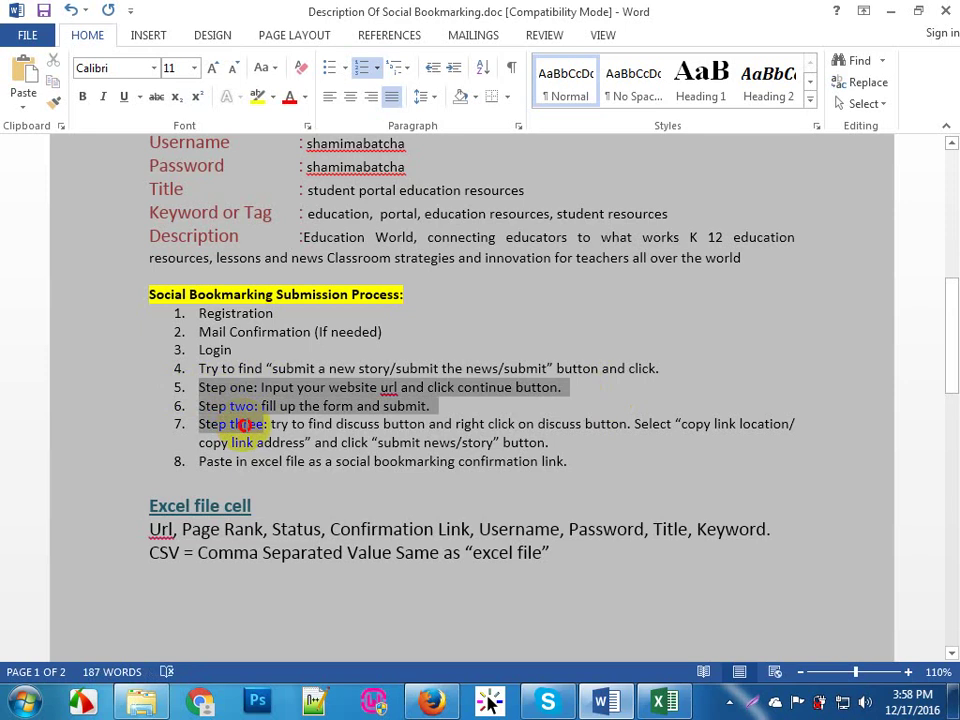
{"action": "left_click", "coordinate": [470, 408]}
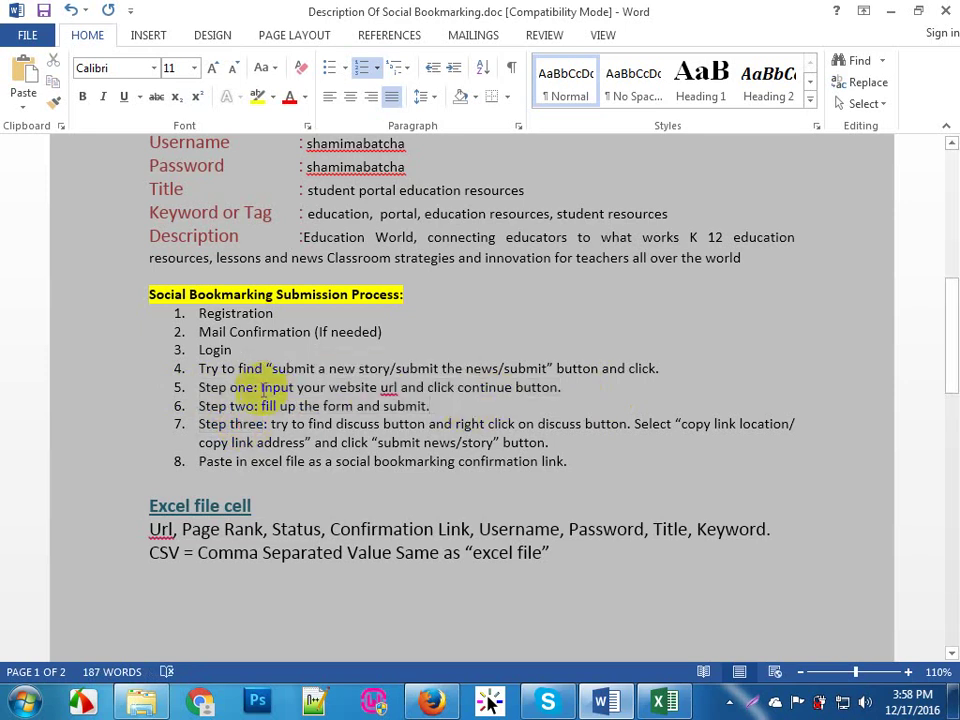
{"action": "left_click_drag", "start_coordinate": [258, 389], "coordinate": [558, 390]}
{"action": "left_click", "coordinate": [429, 402]}
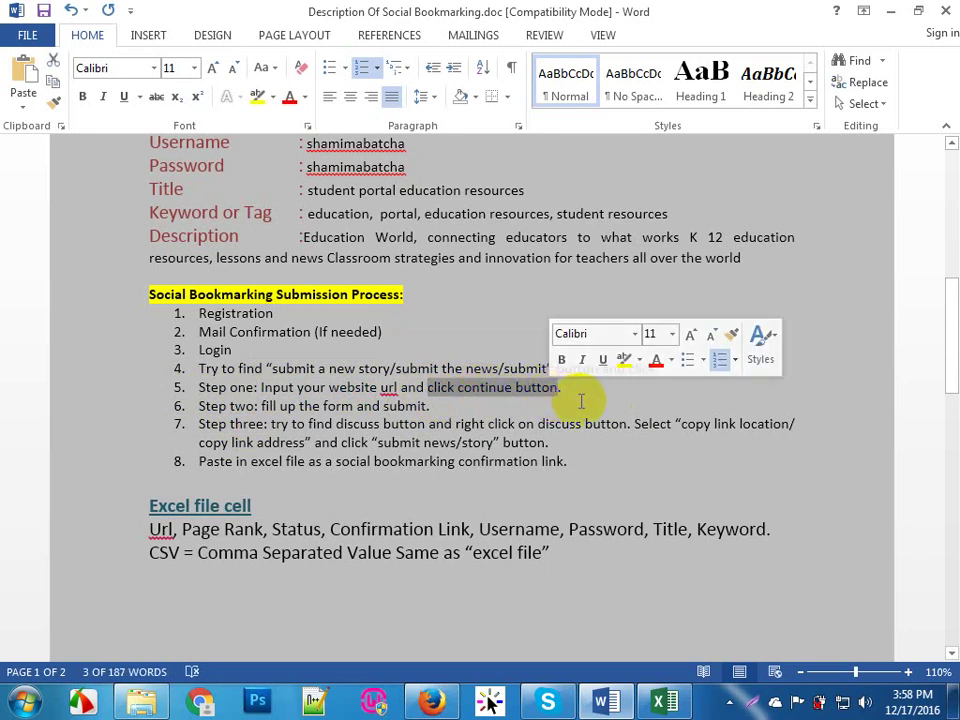
{"action": "left_click", "coordinate": [432, 406]}
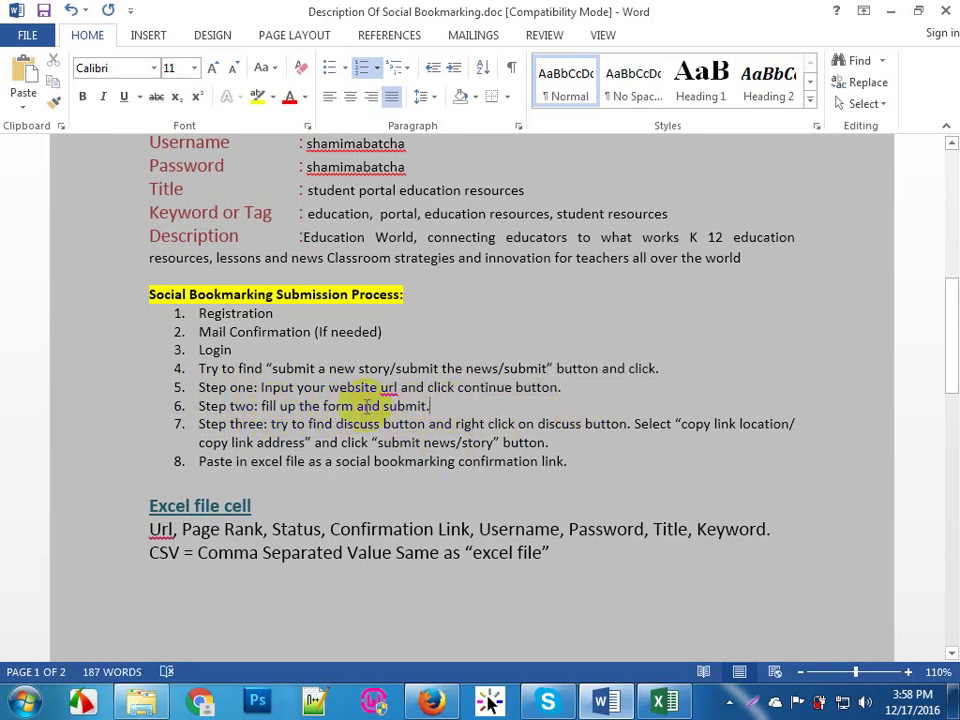
{"action": "left_click_drag", "start_coordinate": [352, 402], "coordinate": [270, 403]}
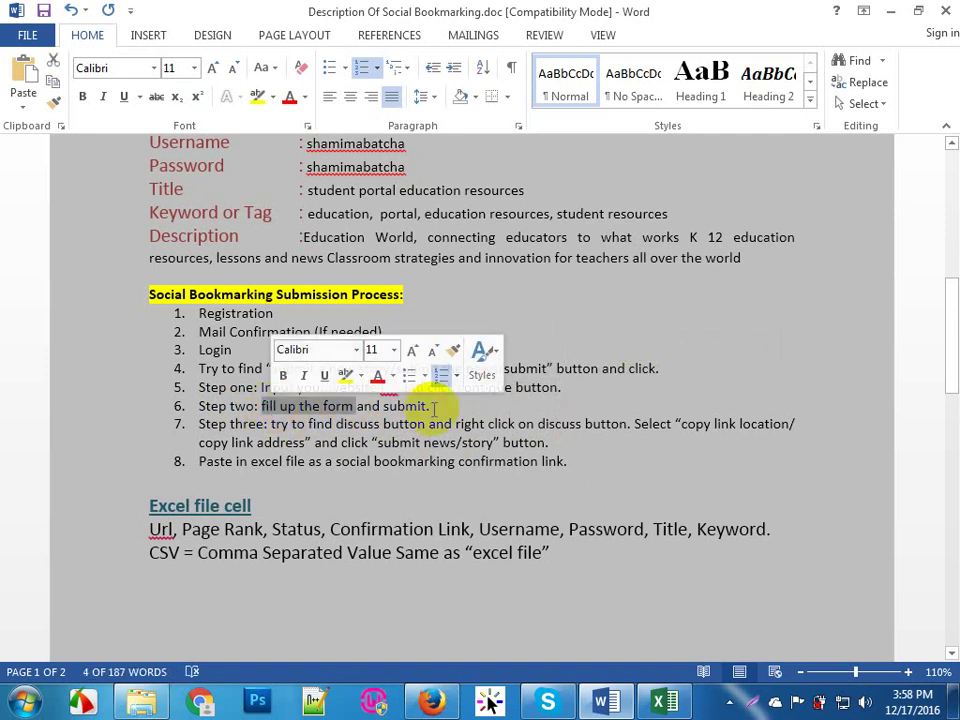
{"action": "left_click_drag", "start_coordinate": [432, 408], "coordinate": [382, 406]}
{"action": "left_click", "coordinate": [548, 442]}
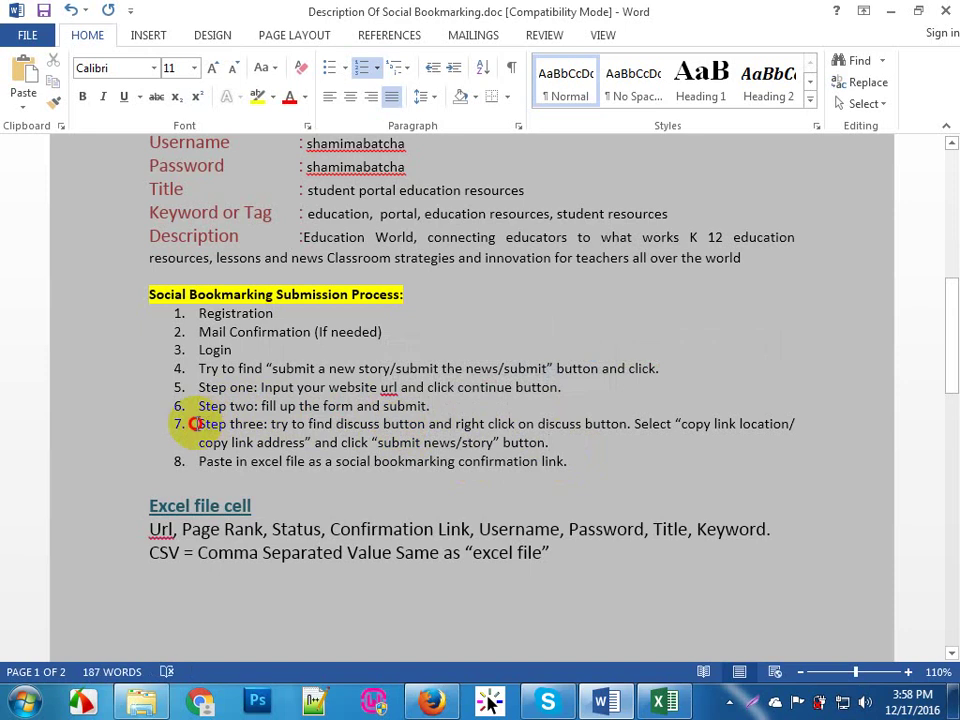
Step: Read step three about the discuss button's link, the confirmation link item and the columns listed under Excel file cell
{"action": "left_click_drag", "start_coordinate": [196, 423], "coordinate": [268, 424]}
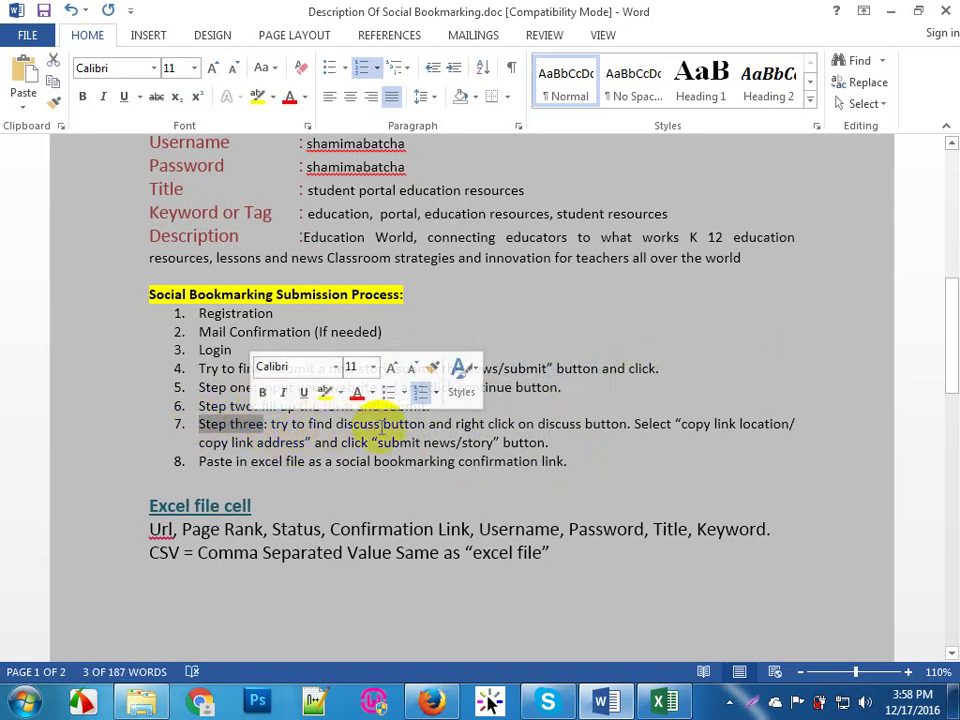
{"action": "left_click_drag", "start_coordinate": [381, 424], "coordinate": [336, 424]}
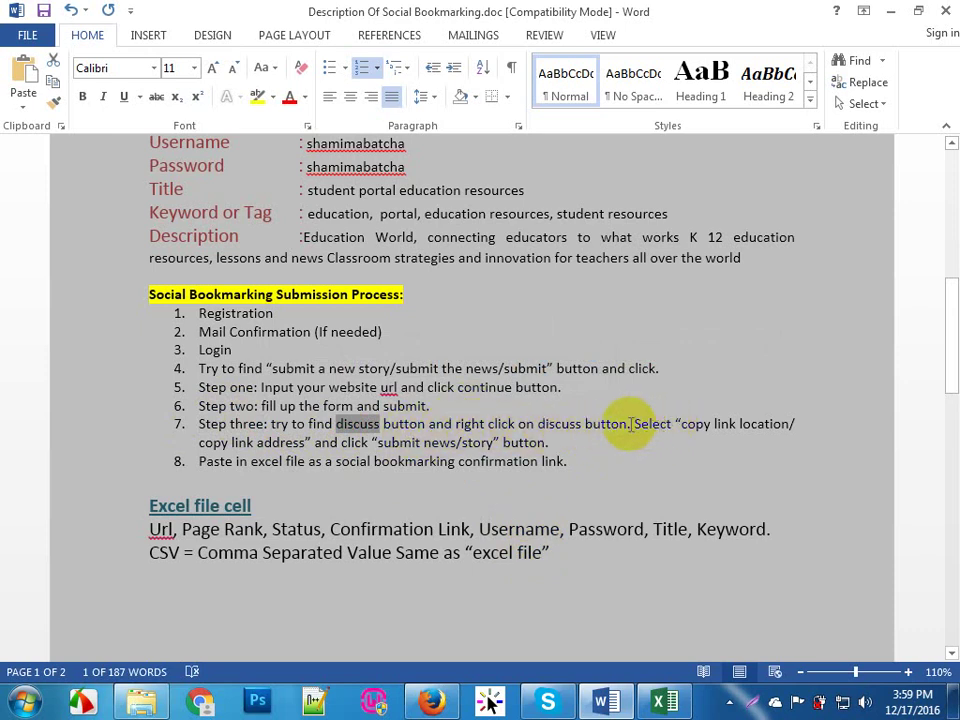
{"action": "left_click_drag", "start_coordinate": [630, 424], "coordinate": [527, 424]}
{"action": "left_click_drag", "start_coordinate": [705, 424], "coordinate": [790, 424]}
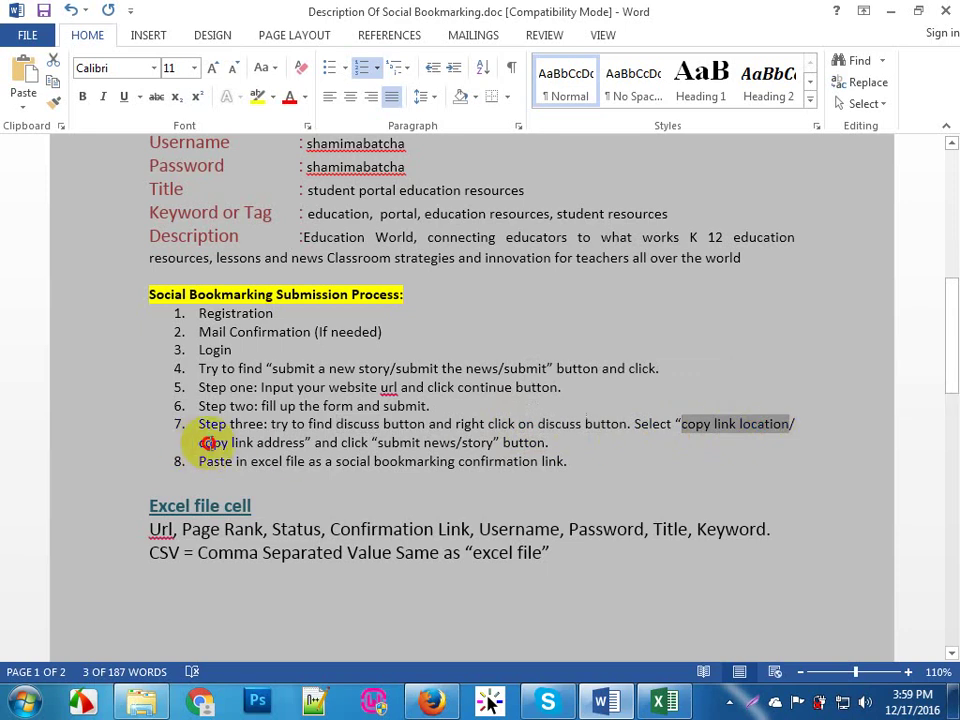
{"action": "left_click_drag", "start_coordinate": [198, 443], "coordinate": [306, 448]}
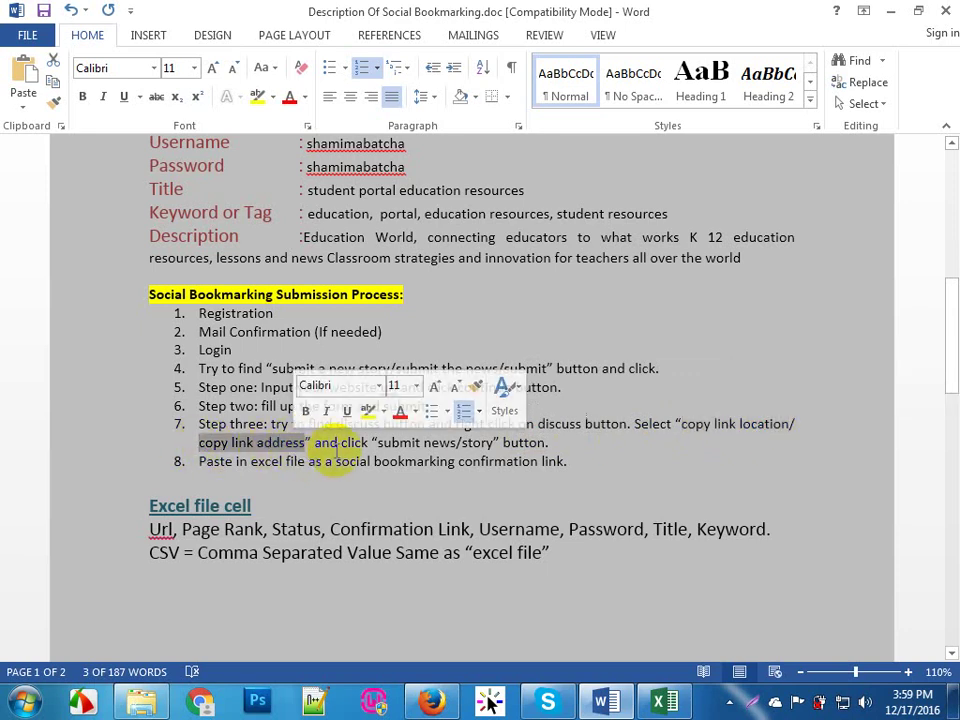
{"action": "left_click_drag", "start_coordinate": [342, 443], "coordinate": [261, 506]}
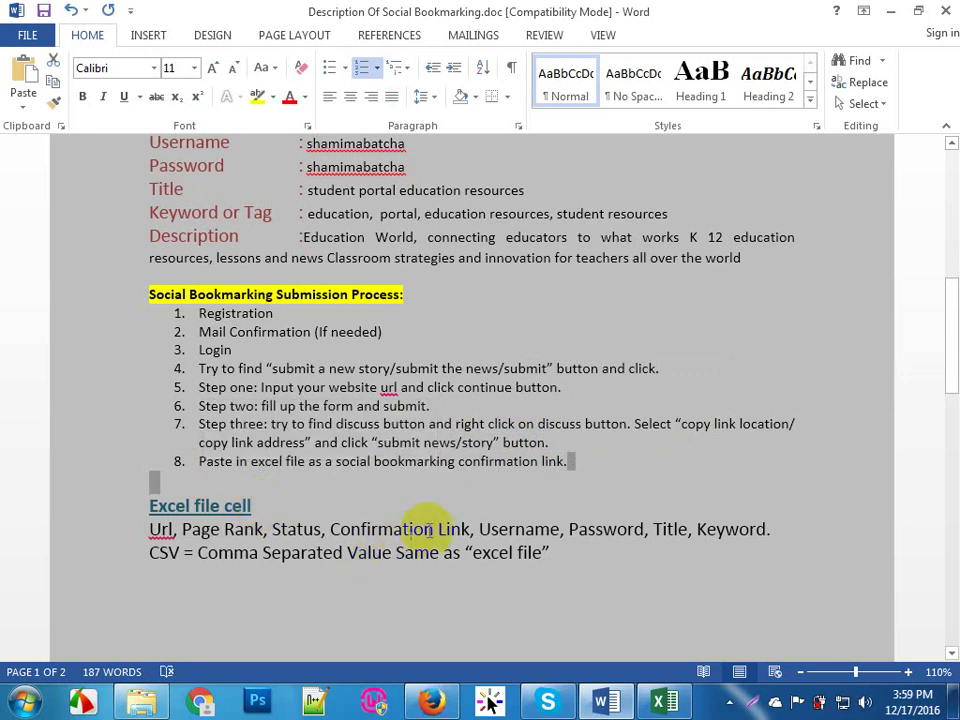
{"action": "left_click", "coordinate": [447, 510]}
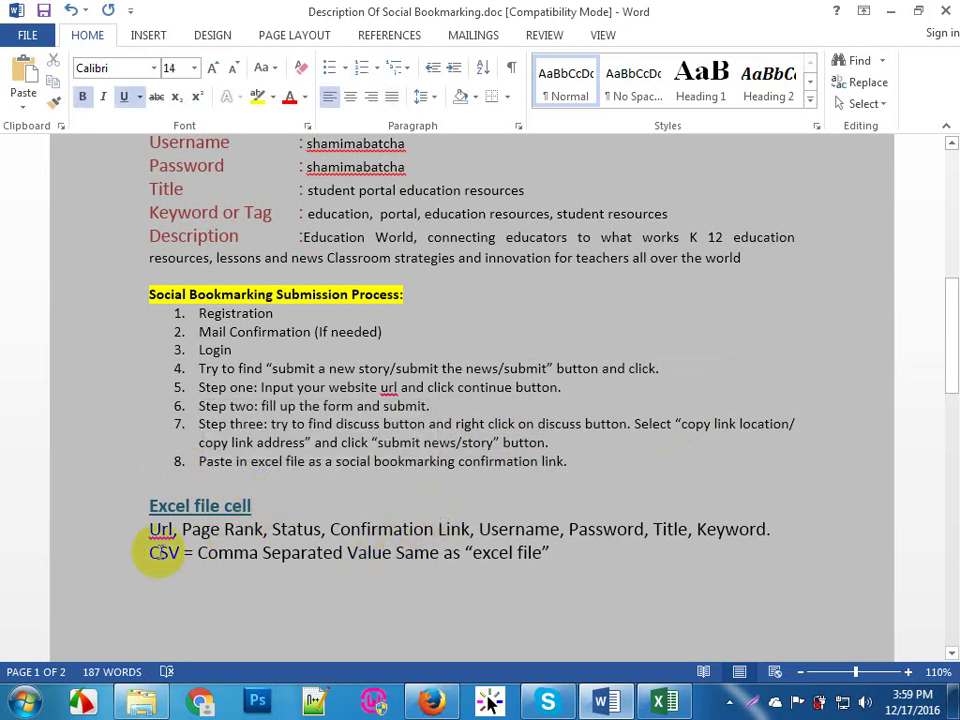
{"action": "left_click_drag", "start_coordinate": [145, 530], "coordinate": [574, 556]}
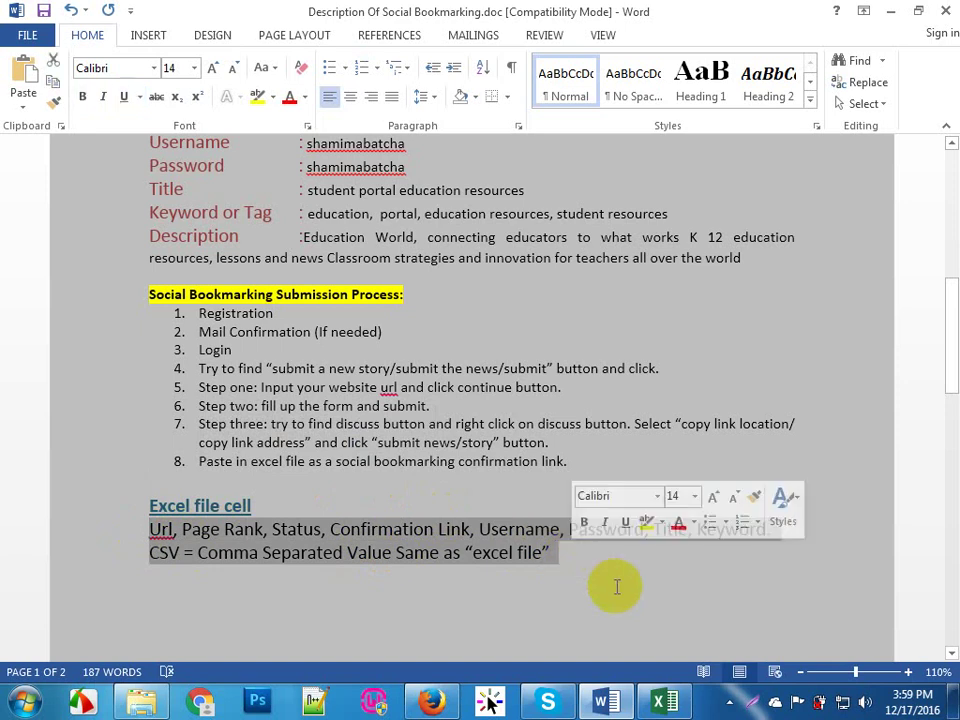
{"action": "left_click", "coordinate": [553, 568]}
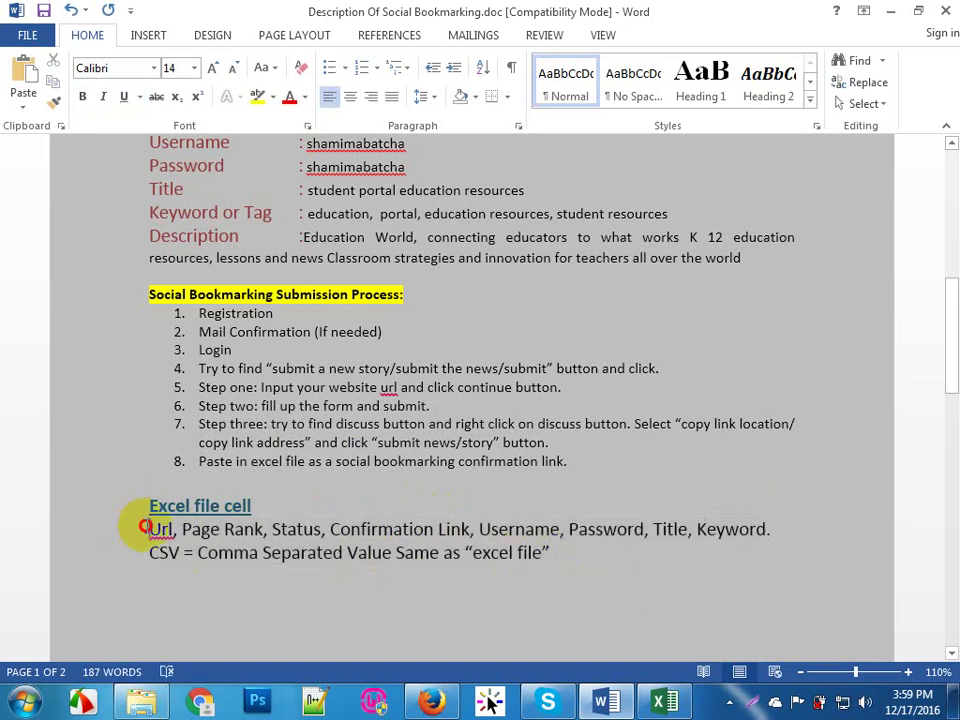
{"action": "left_click_drag", "start_coordinate": [145, 527], "coordinate": [183, 535]}
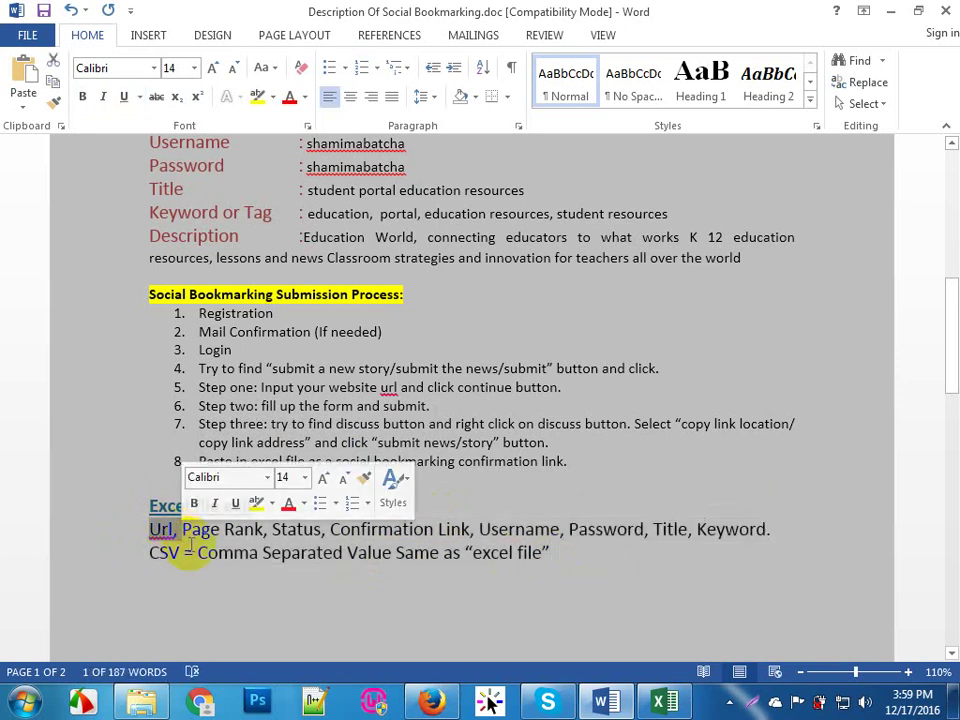
Step: Switch to Practise Work.xlsx in Excel and change the heading in cell A1 of Sheet1 to "website/url"
{"action": "left_click", "coordinate": [666, 700]}
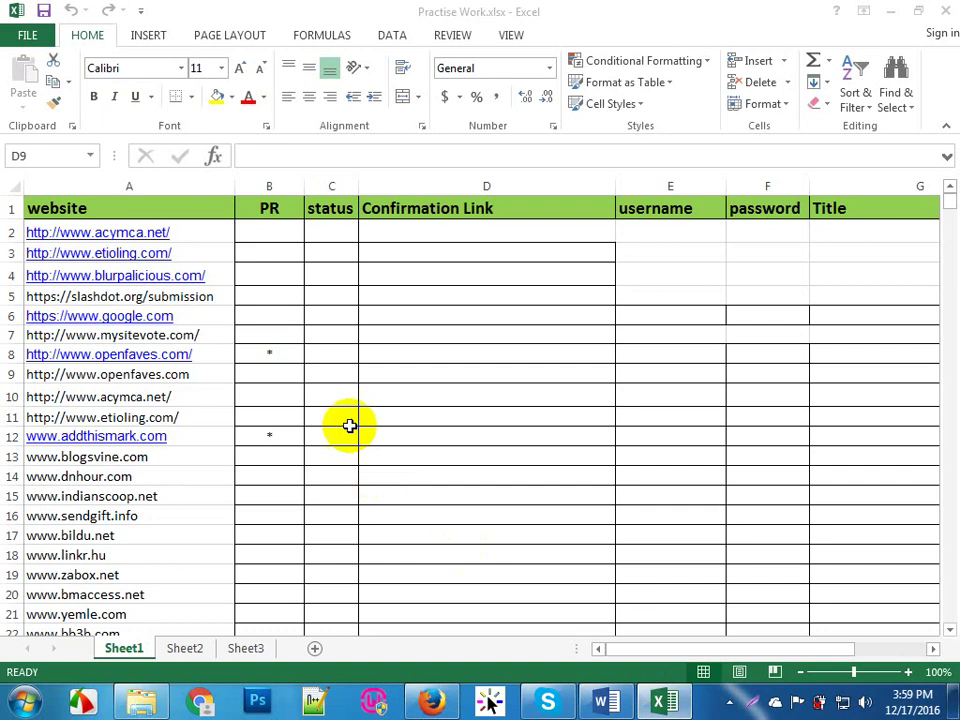
{"action": "left_click", "coordinate": [156, 216]}
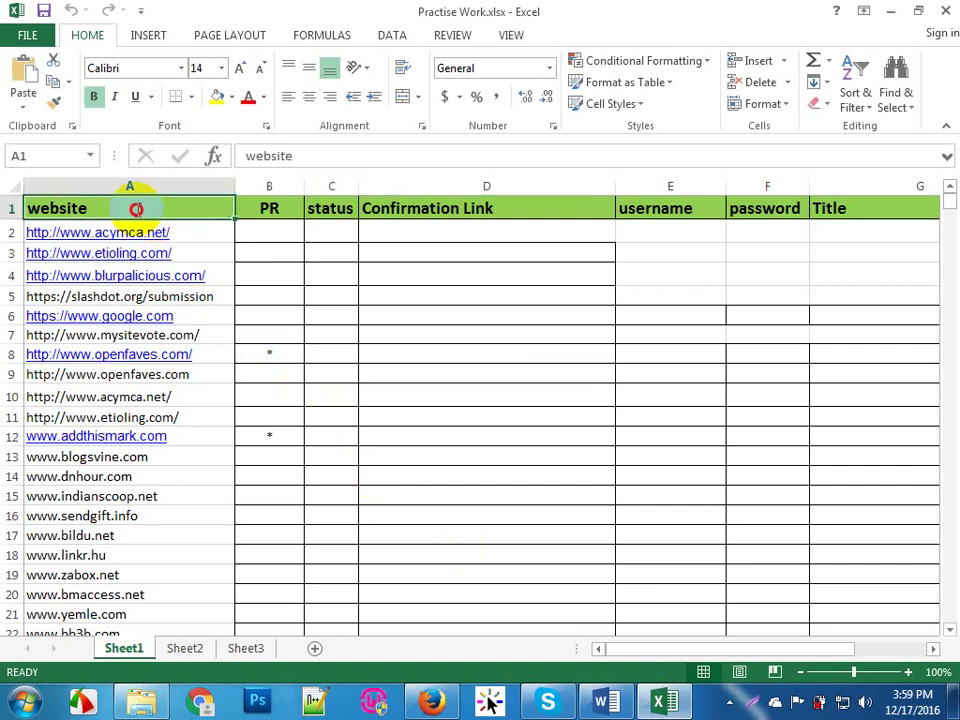
{"action": "double_click", "coordinate": [136, 209]}
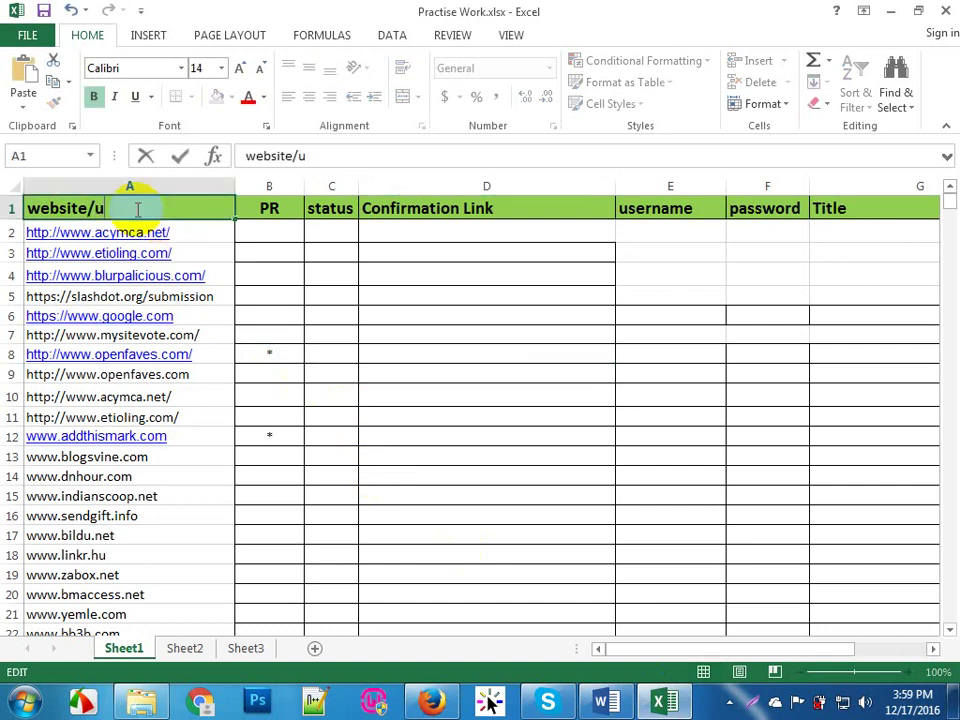
{"action": "left_click", "coordinate": [420, 379]}
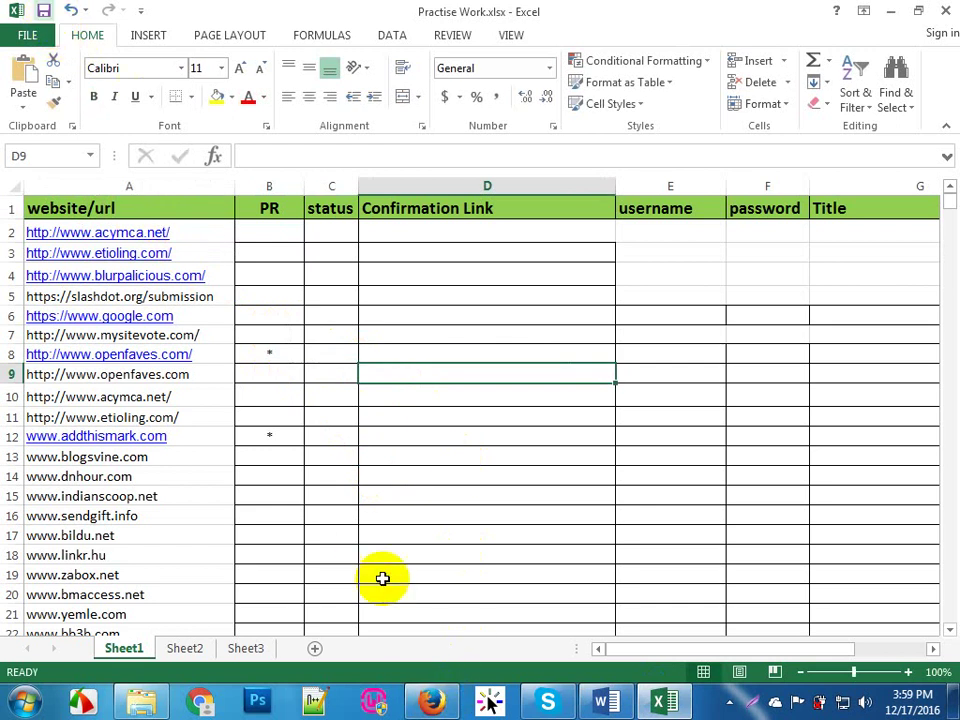
Step: Switch to the Description Of Social Bookmarking document in Word and delete "Page Rank," from the column list under Excel file cell
{"action": "left_click", "coordinate": [608, 703]}
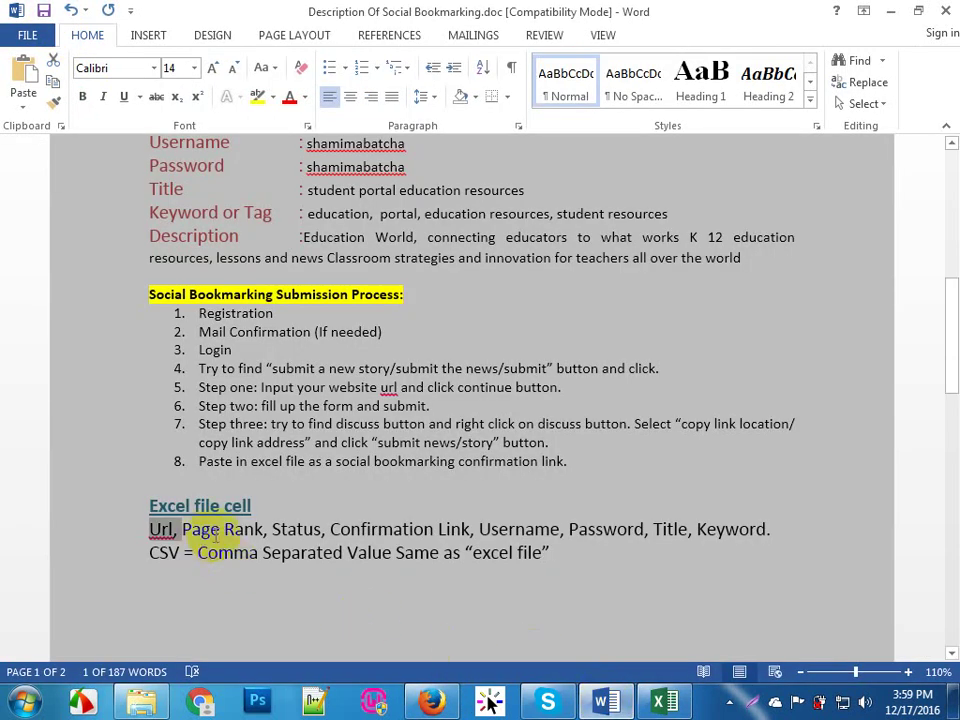
{"action": "left_click_drag", "start_coordinate": [266, 532], "coordinate": [196, 531]}
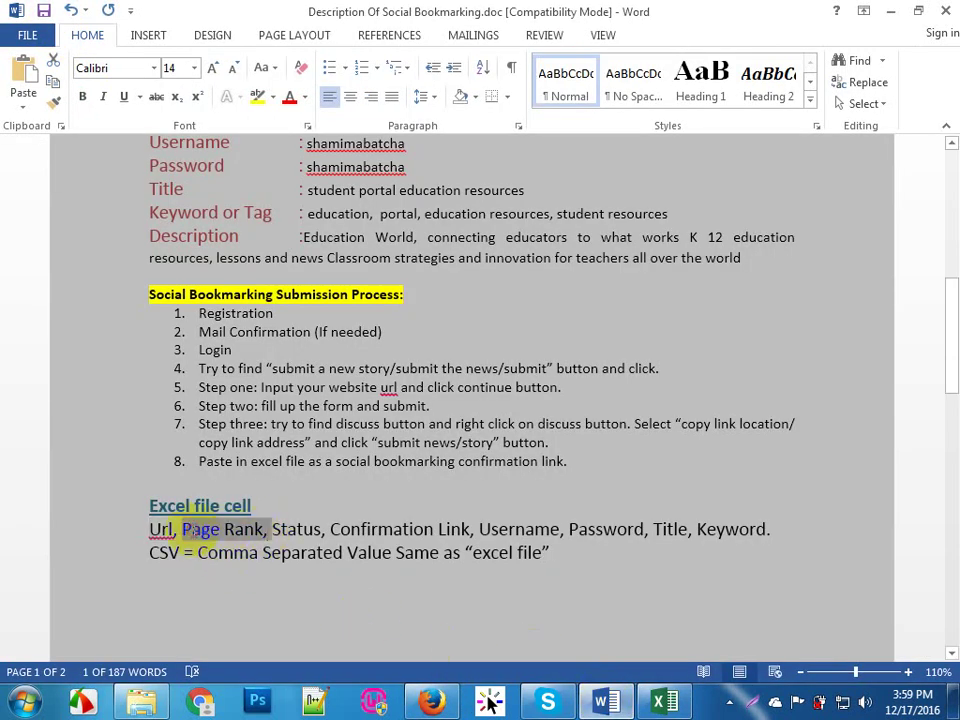
{"action": "key", "text": "Delete"}
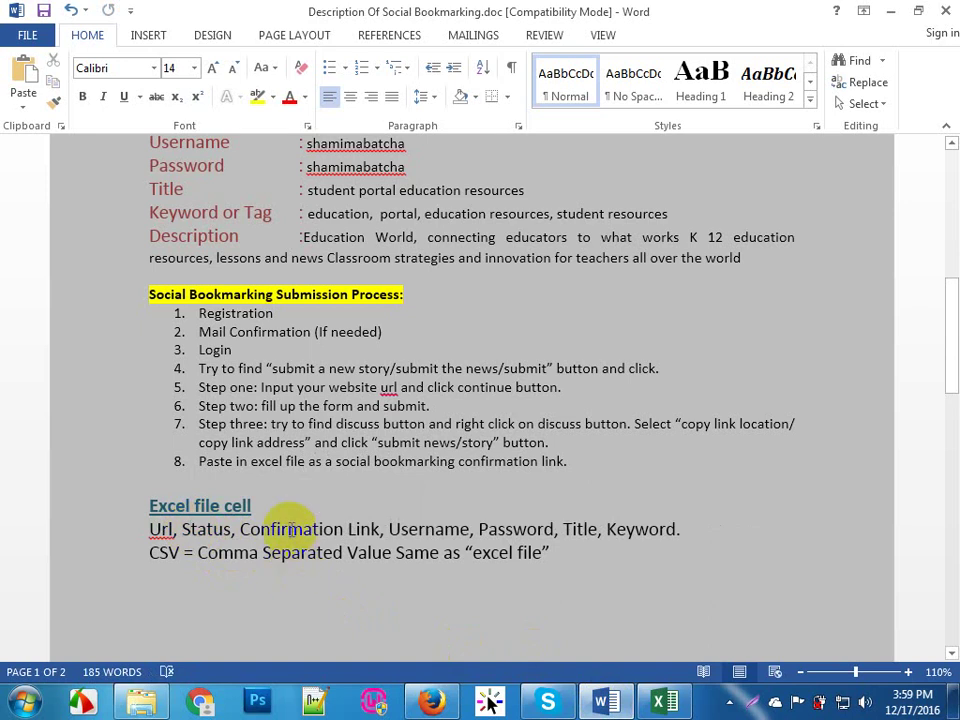
Step: Read the column names from Confirmation Link to Keyword and the line defining CSV under Excel file cell
{"action": "left_click_drag", "start_coordinate": [289, 531], "coordinate": [362, 520]}
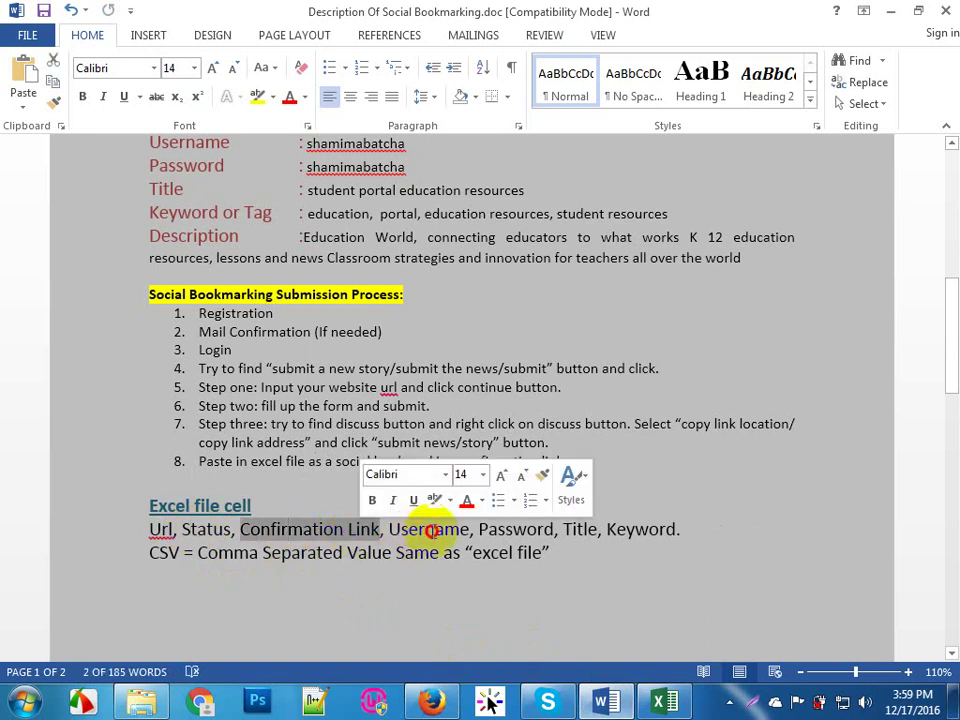
{"action": "left_click", "coordinate": [430, 531]}
{"action": "left_click", "coordinate": [572, 528]}
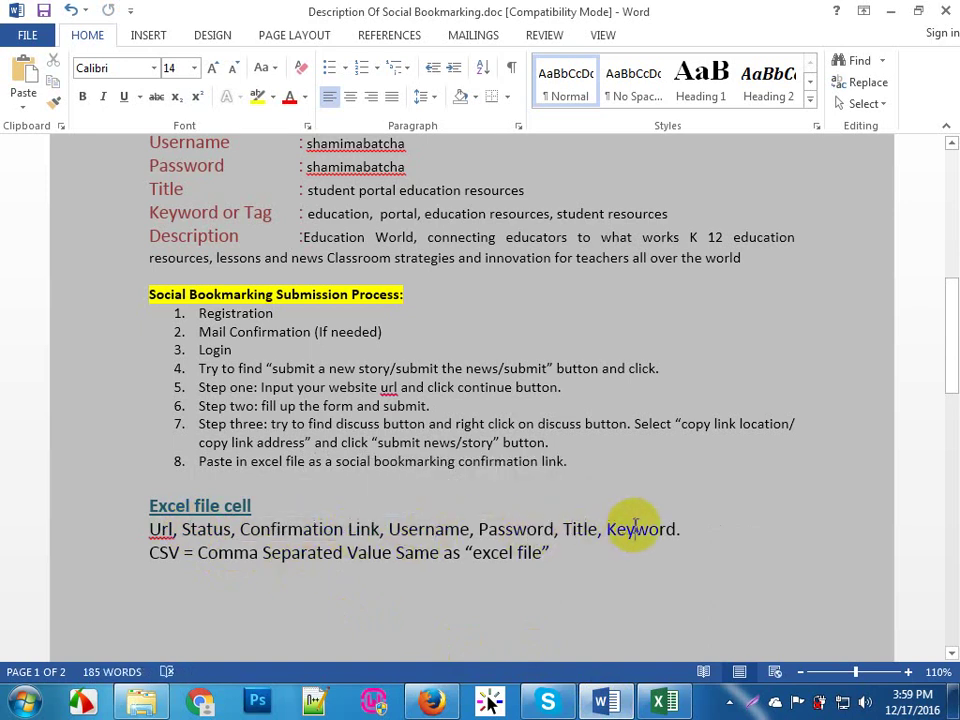
{"action": "left_click_drag", "start_coordinate": [143, 554], "coordinate": [362, 568]}
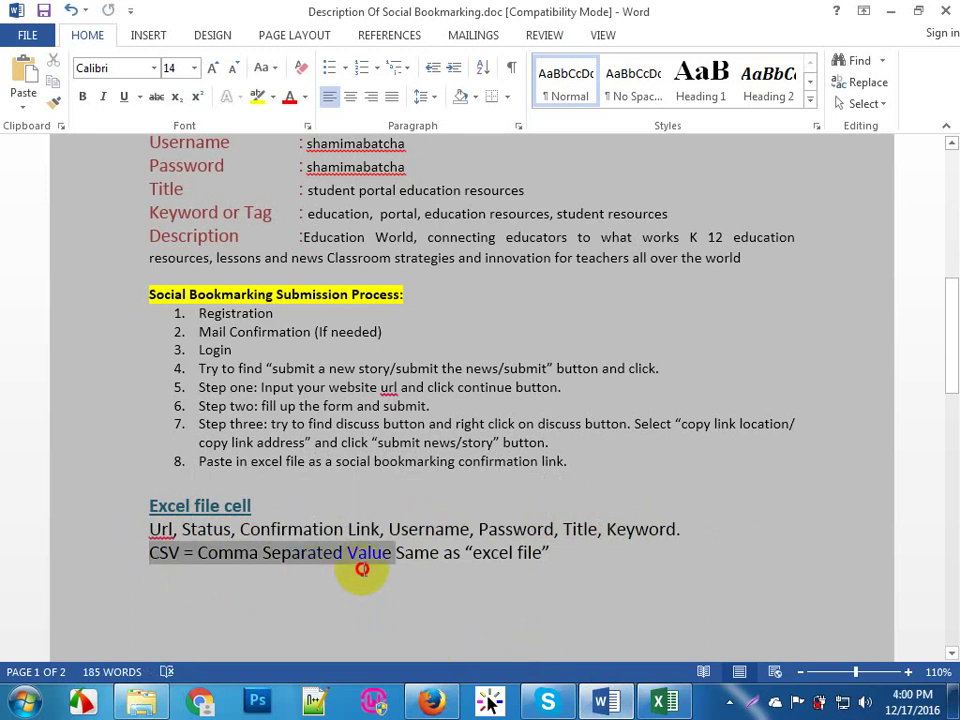
{"action": "left_click_drag", "start_coordinate": [363, 568], "coordinate": [594, 583]}
{"action": "left_click", "coordinate": [594, 585]}
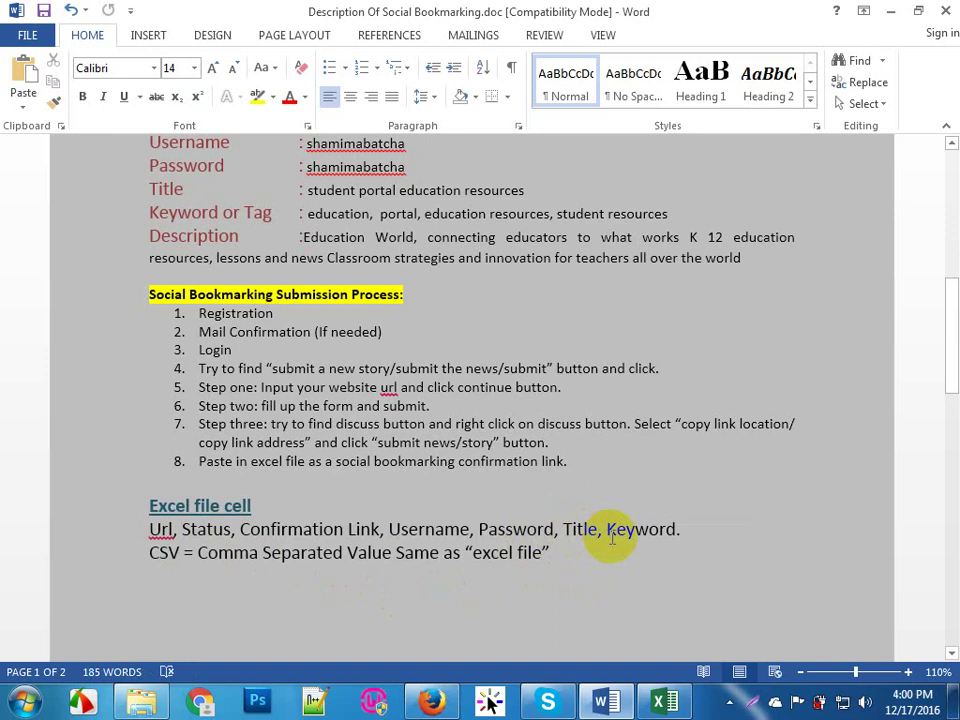
Step: Save the Description Of Social Bookmarking document
{"action": "left_click", "coordinate": [562, 529]}
{"action": "left_click", "coordinate": [434, 530]}
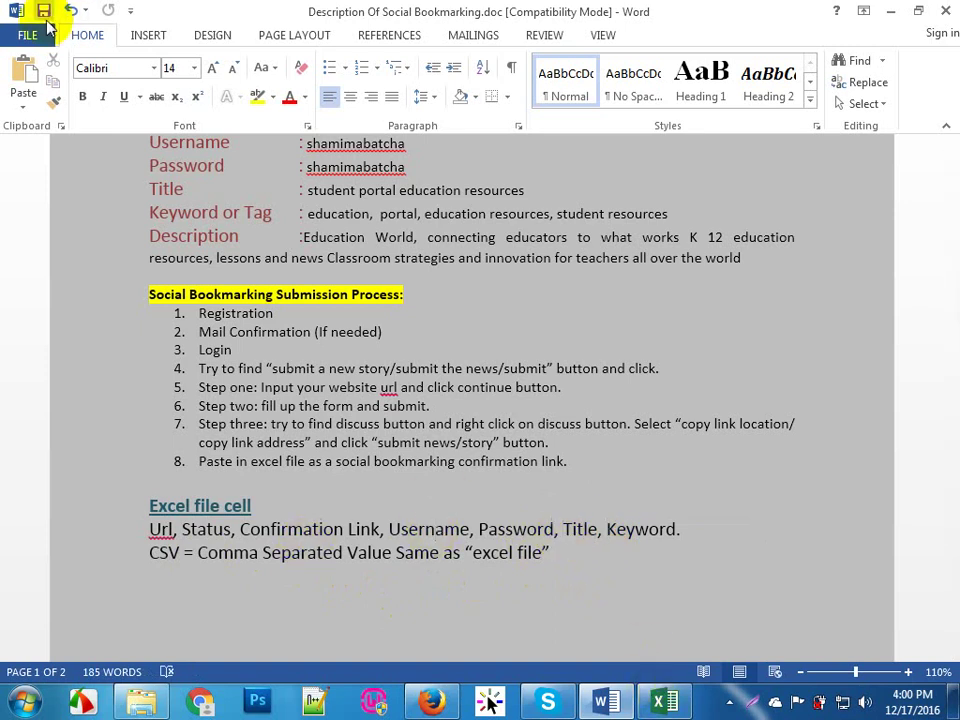
{"action": "left_click", "coordinate": [44, 12]}
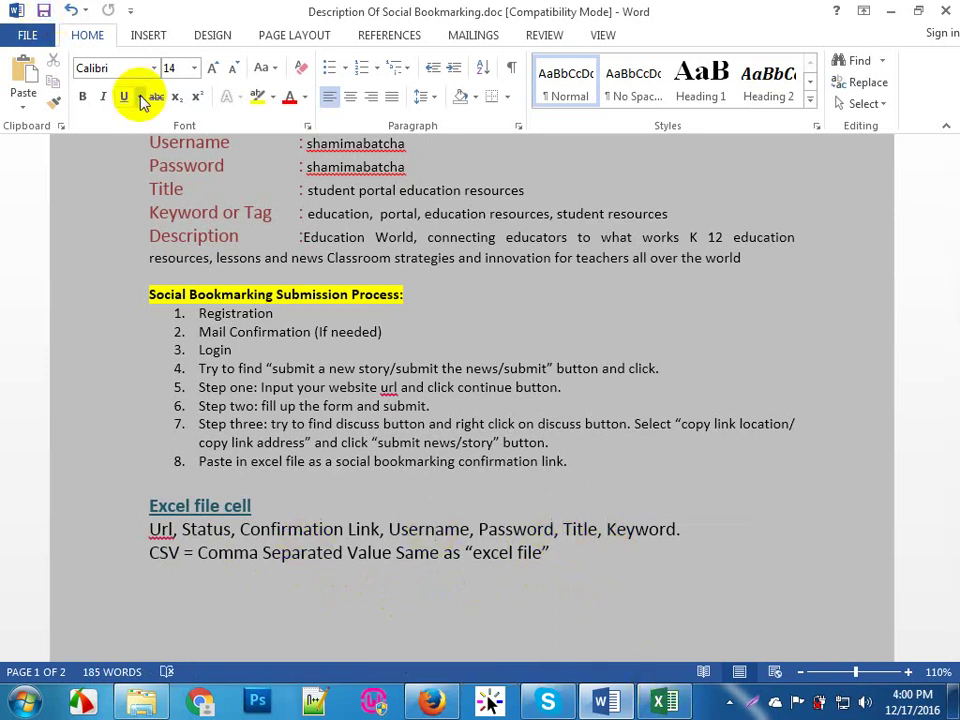
Step: Switch to Practise Work.xlsx in Excel, copy the acymca.net address from cell A2 and open it in Firefox
{"action": "left_click", "coordinate": [667, 700]}
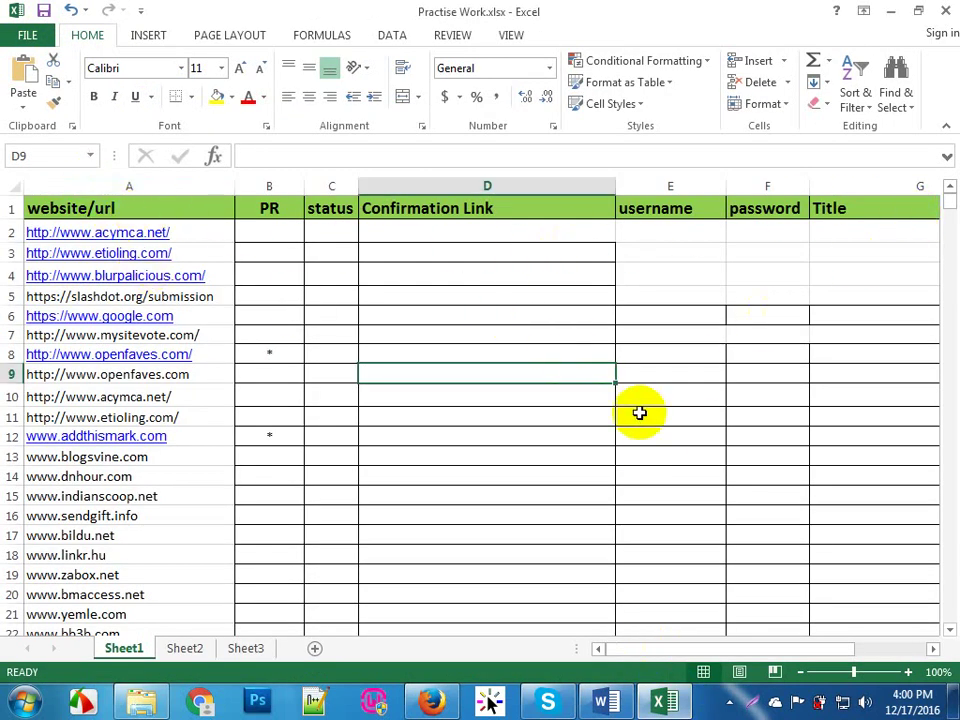
{"action": "scroll", "coordinate": [216, 384], "scroll_direction": "down", "scroll_amount": 1}
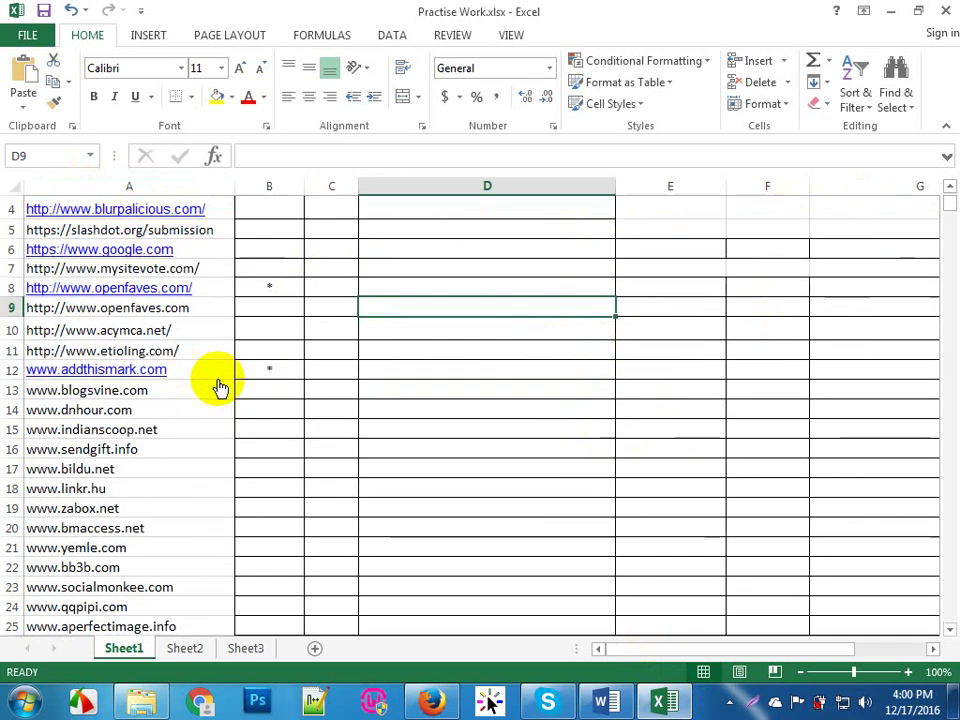
{"action": "scroll", "coordinate": [205, 320], "scroll_direction": "up", "scroll_amount": 1}
{"action": "left_click", "coordinate": [201, 229]}
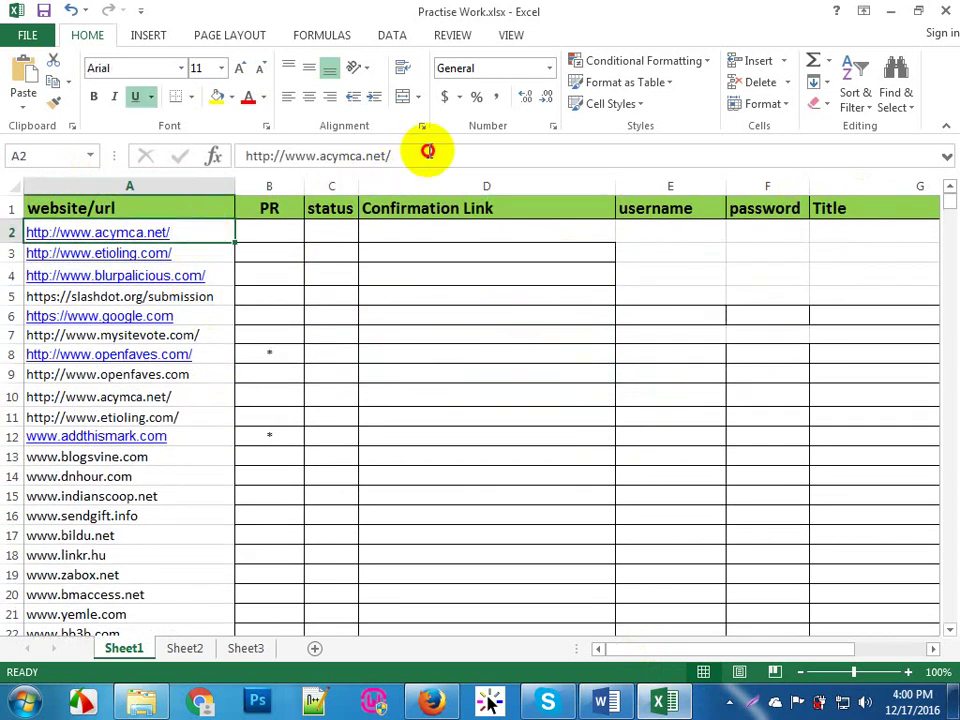
{"action": "left_click_drag", "start_coordinate": [424, 151], "coordinate": [250, 152]}
{"action": "key", "text": "ctrl+c"}
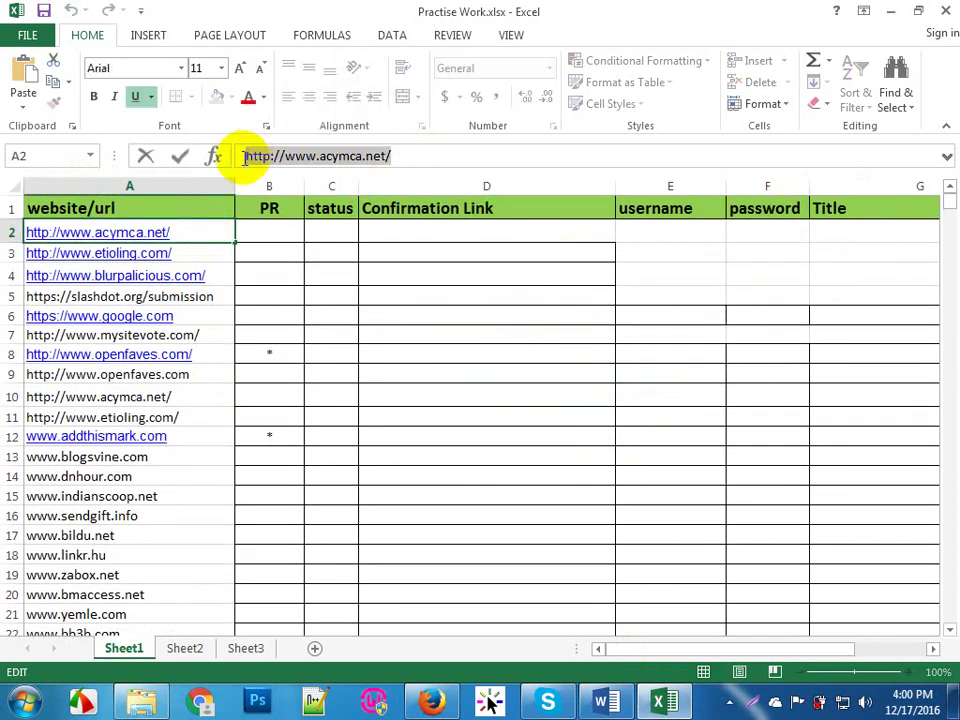
{"action": "left_click", "coordinate": [432, 702]}
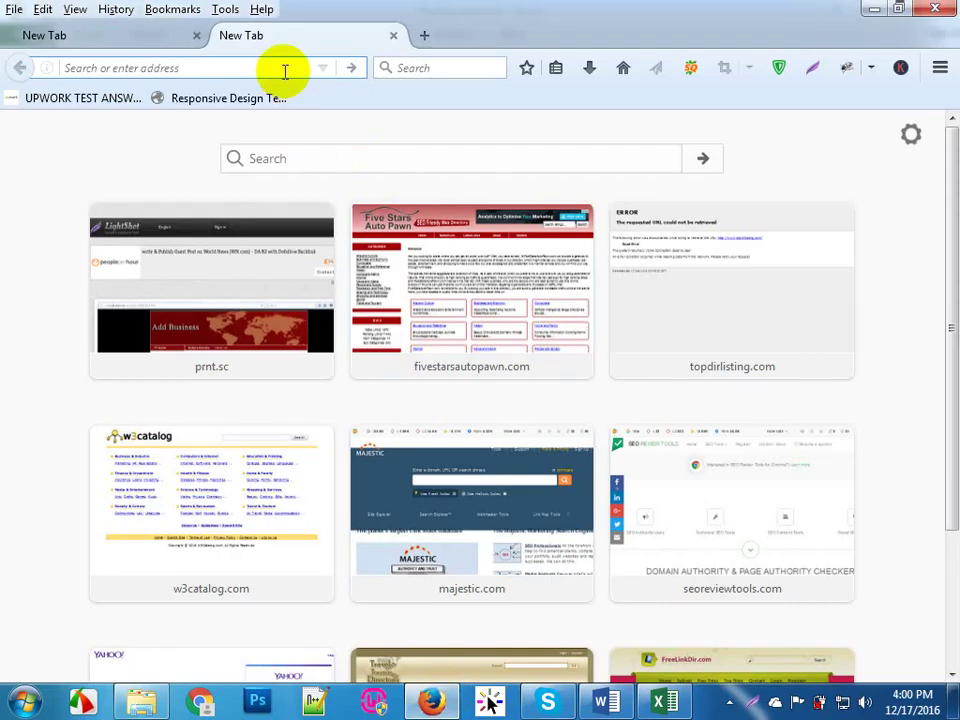
{"action": "key", "text": "ctrl+v"}
{"action": "key", "text": "Return"}
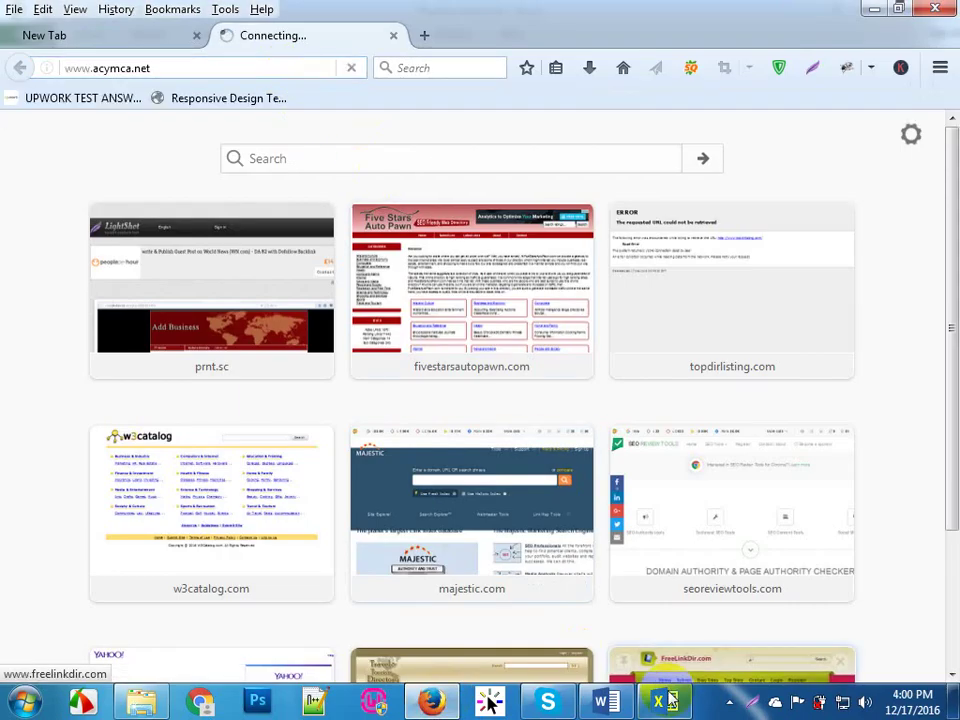
Step: Copy the etioling.com address from cell A3 in Excel, open it in a new Firefox tab and close the empty tab
{"action": "left_click", "coordinate": [668, 700]}
{"action": "left_click", "coordinate": [205, 252]}
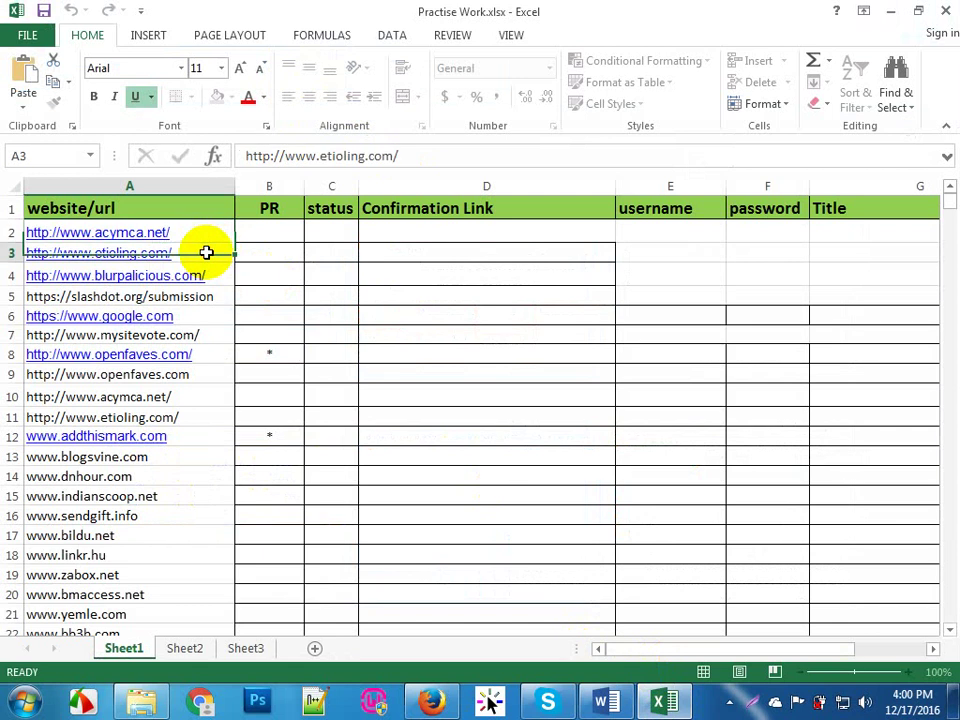
{"action": "left_click_drag", "start_coordinate": [431, 155], "coordinate": [244, 156]}
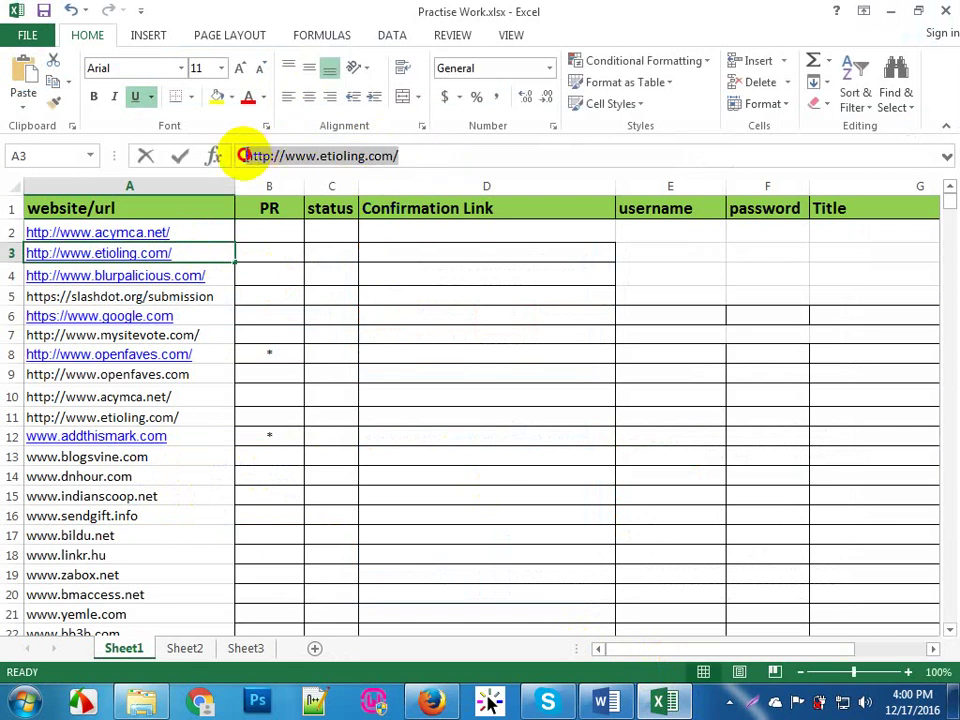
{"action": "left_click", "coordinate": [432, 705]}
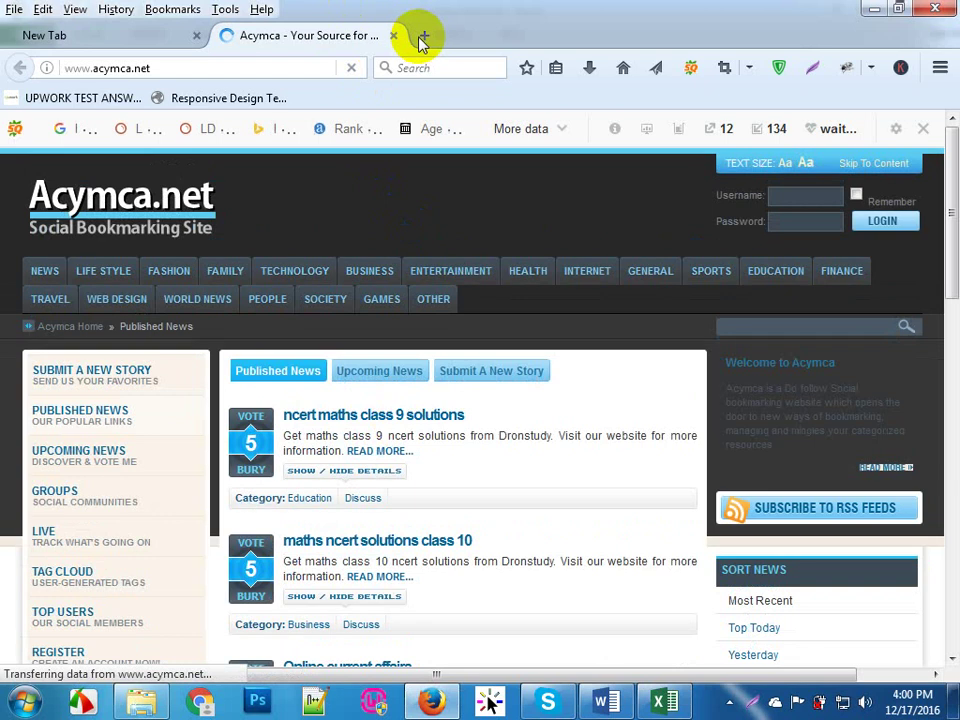
{"action": "left_click", "coordinate": [422, 37]}
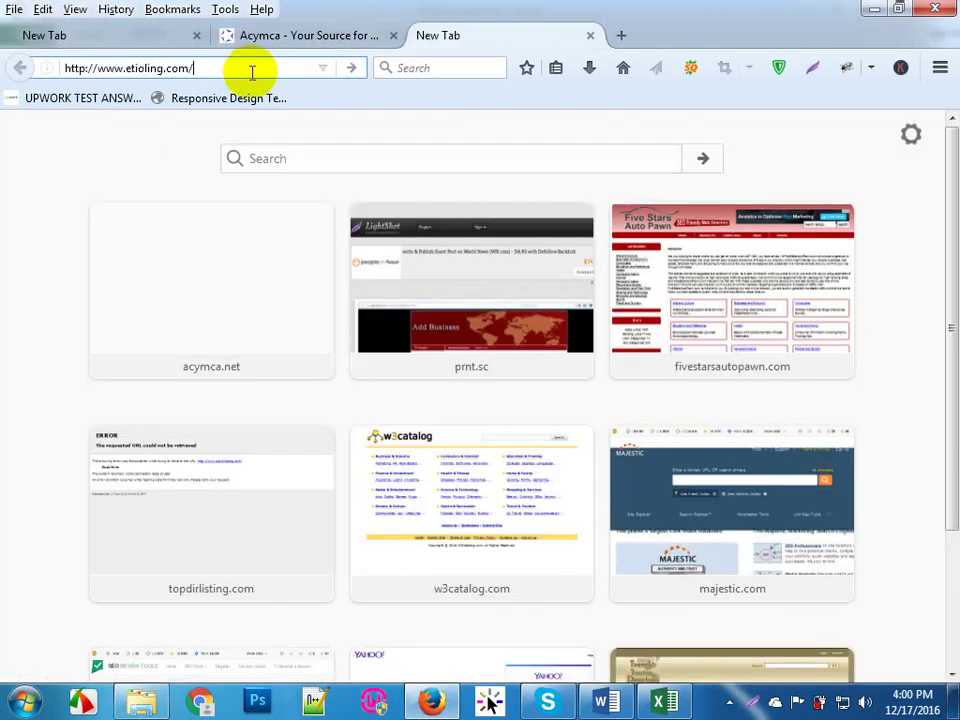
{"action": "key", "text": "Return"}
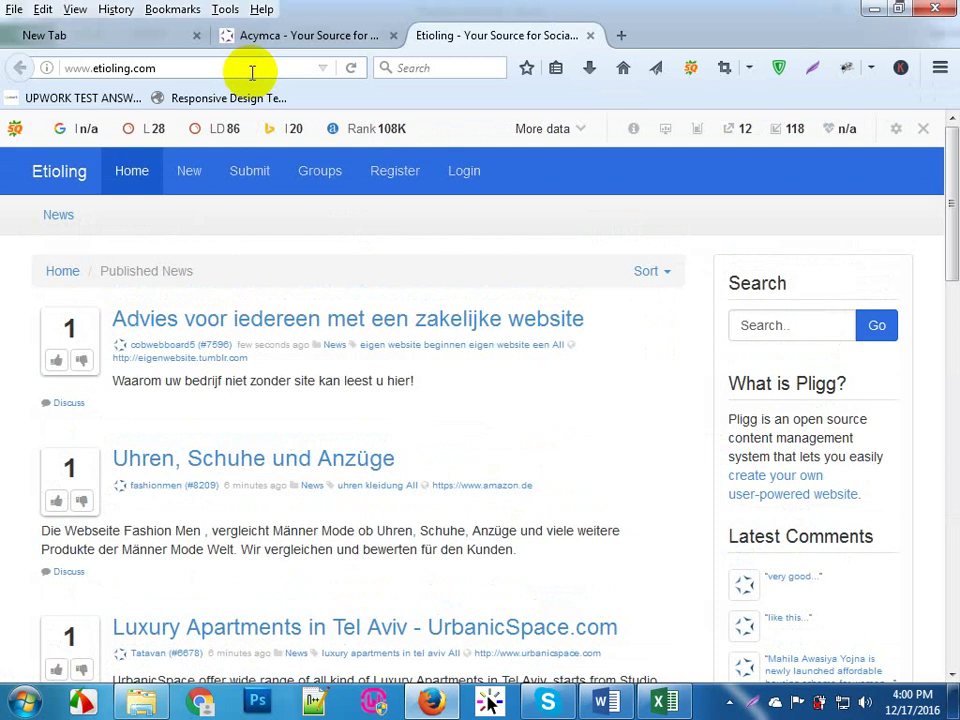
{"action": "left_click", "coordinate": [197, 40]}
Step: Look through the Acymca homepage from header to footer, examining its story listings, and compare it with the Etioling homepage
{"action": "left_click", "coordinate": [155, 38]}
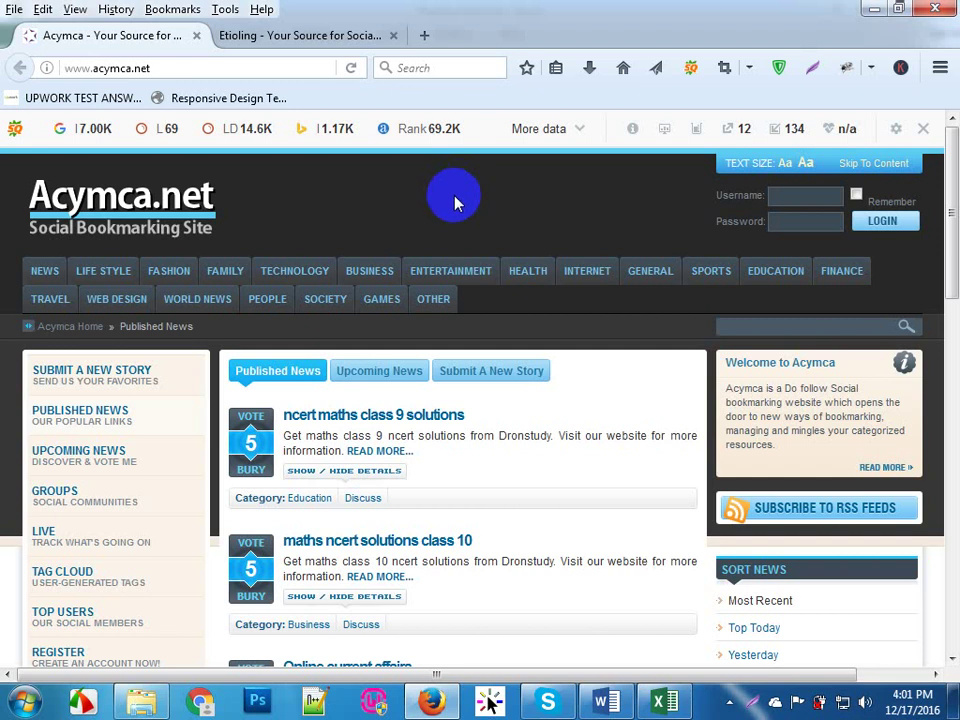
{"action": "scroll", "coordinate": [455, 203], "scroll_direction": "down", "scroll_amount": 4}
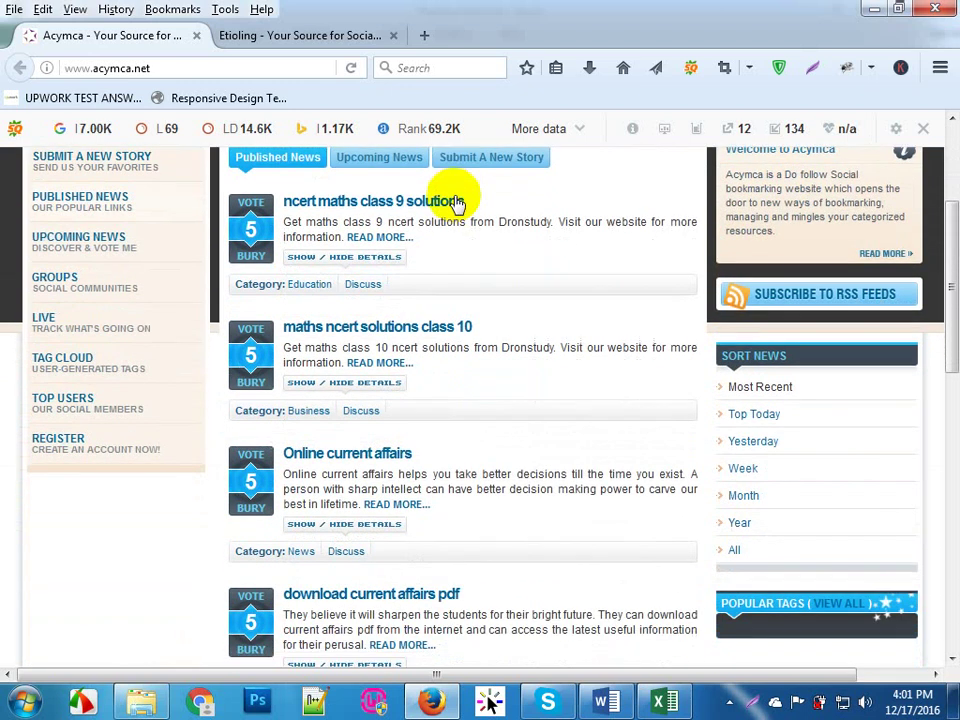
{"action": "scroll", "coordinate": [455, 203], "scroll_direction": "up", "scroll_amount": 4}
{"action": "scroll", "coordinate": [455, 203], "scroll_direction": "down", "scroll_amount": 2}
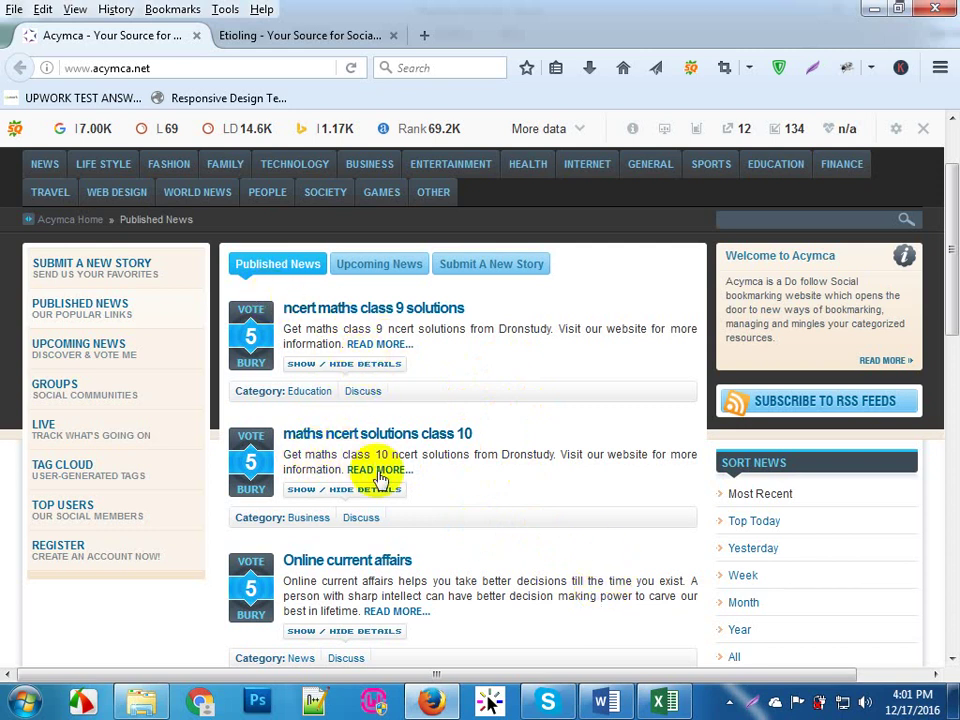
{"action": "scroll", "coordinate": [480, 520], "scroll_direction": "down", "scroll_amount": 10}
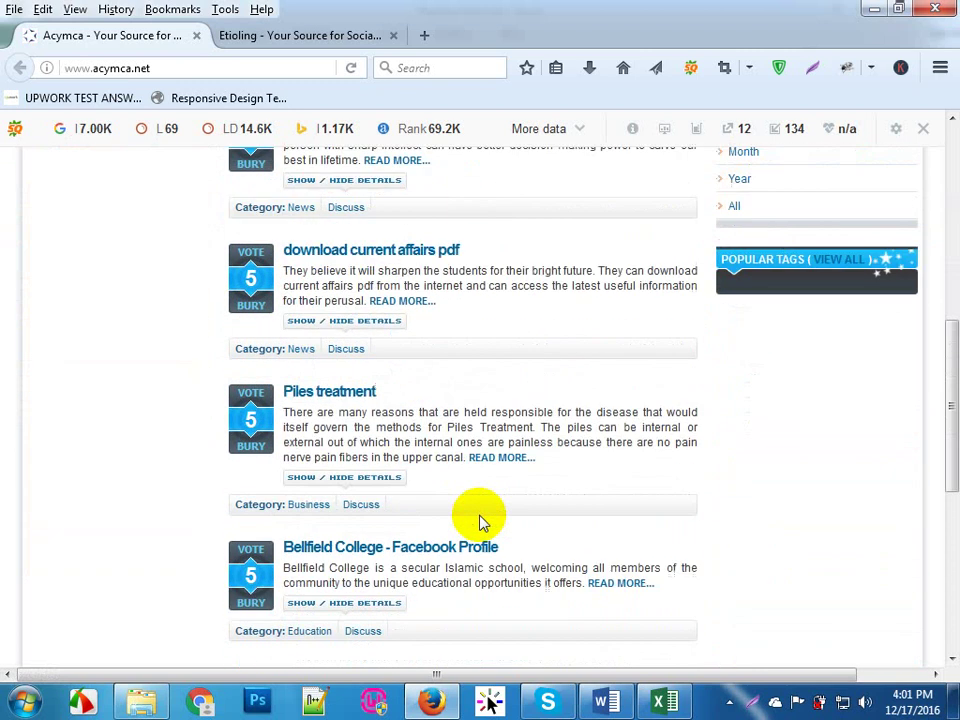
{"action": "scroll", "coordinate": [429, 574], "scroll_direction": "down", "scroll_amount": 7}
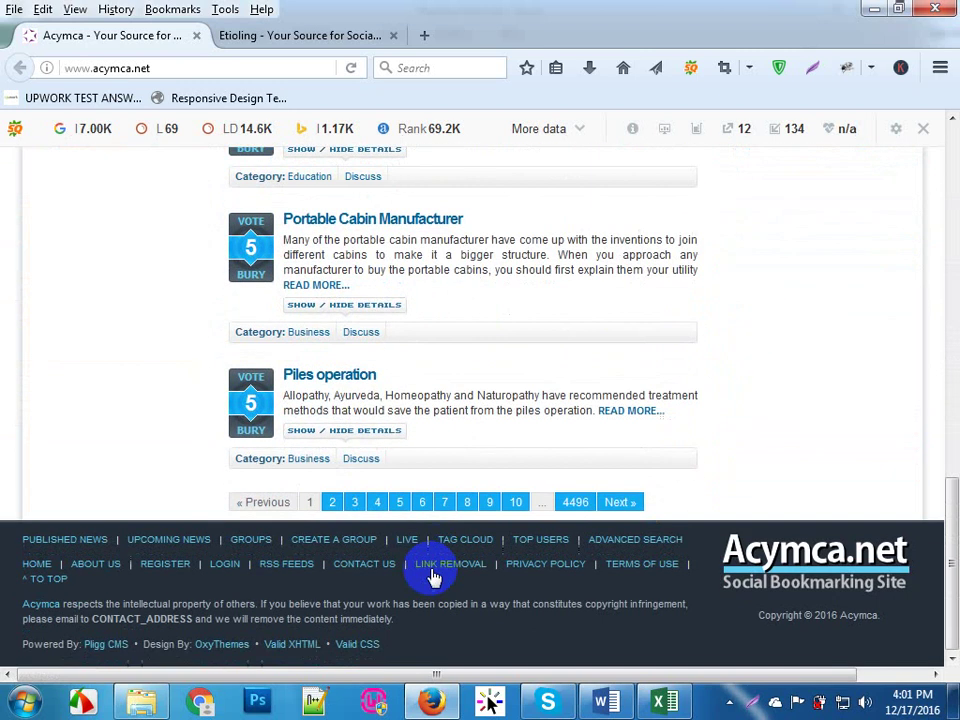
{"action": "scroll", "coordinate": [432, 573], "scroll_direction": "up", "scroll_amount": 8}
{"action": "scroll", "coordinate": [433, 572], "scroll_direction": "up", "scroll_amount": 9}
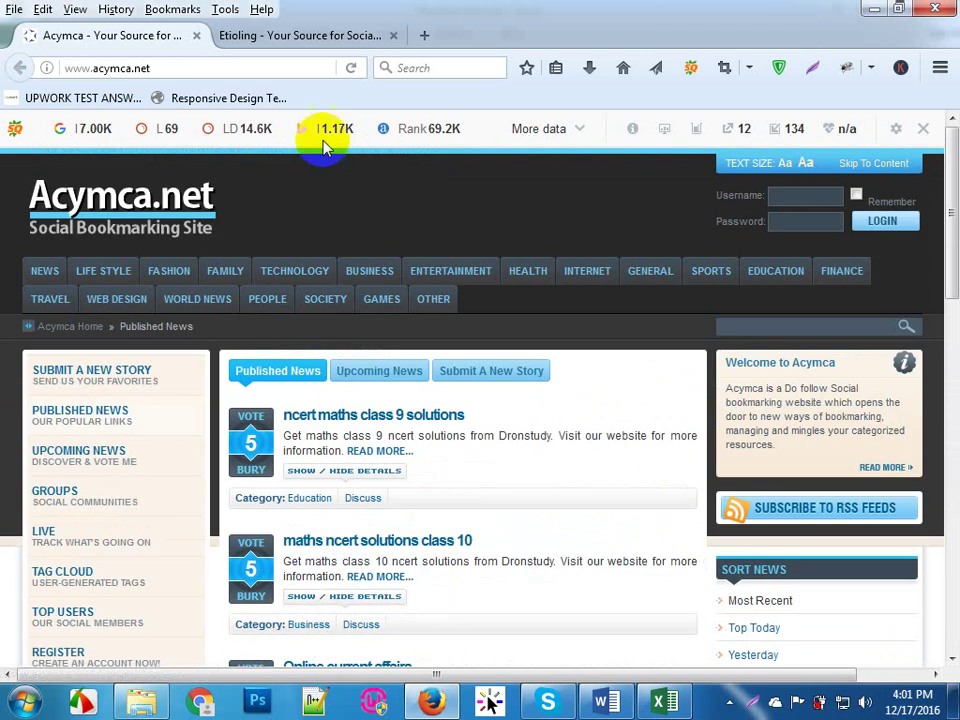
{"action": "left_click", "coordinate": [315, 33]}
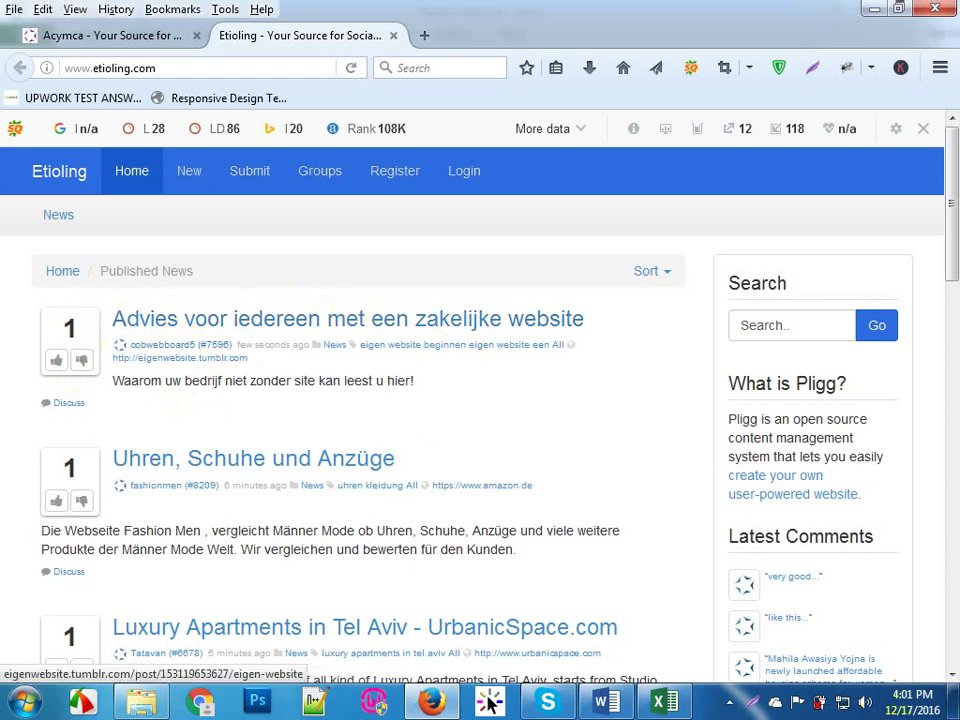
Step: Copy the openfaves.com address from cell A8 of the Excel sheet and open it in a new Firefox tab
{"action": "left_click", "coordinate": [665, 702]}
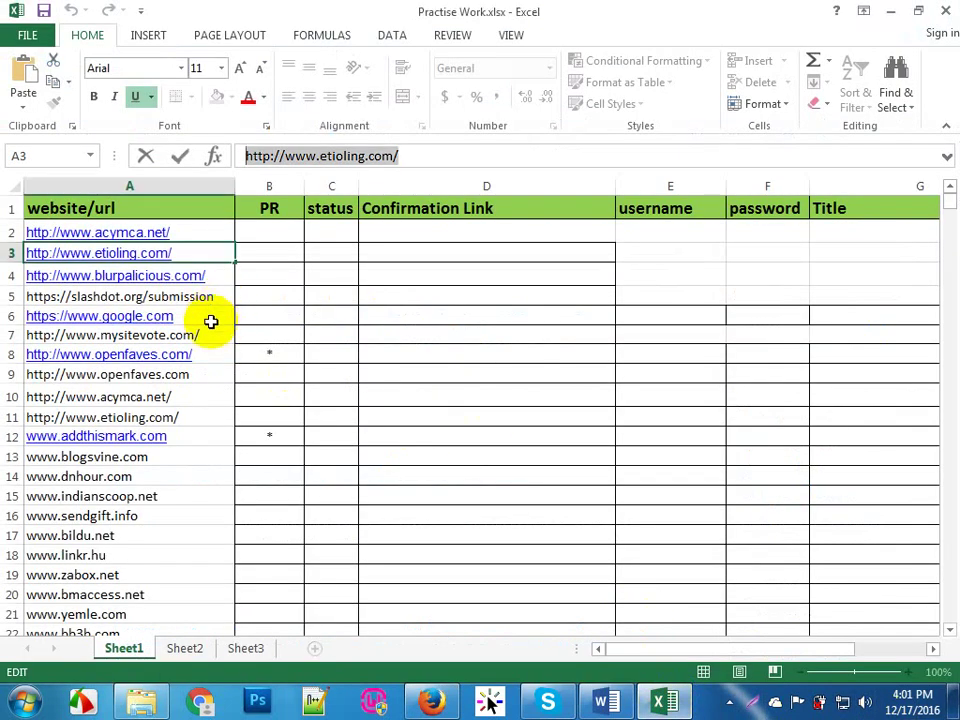
{"action": "left_click", "coordinate": [217, 336]}
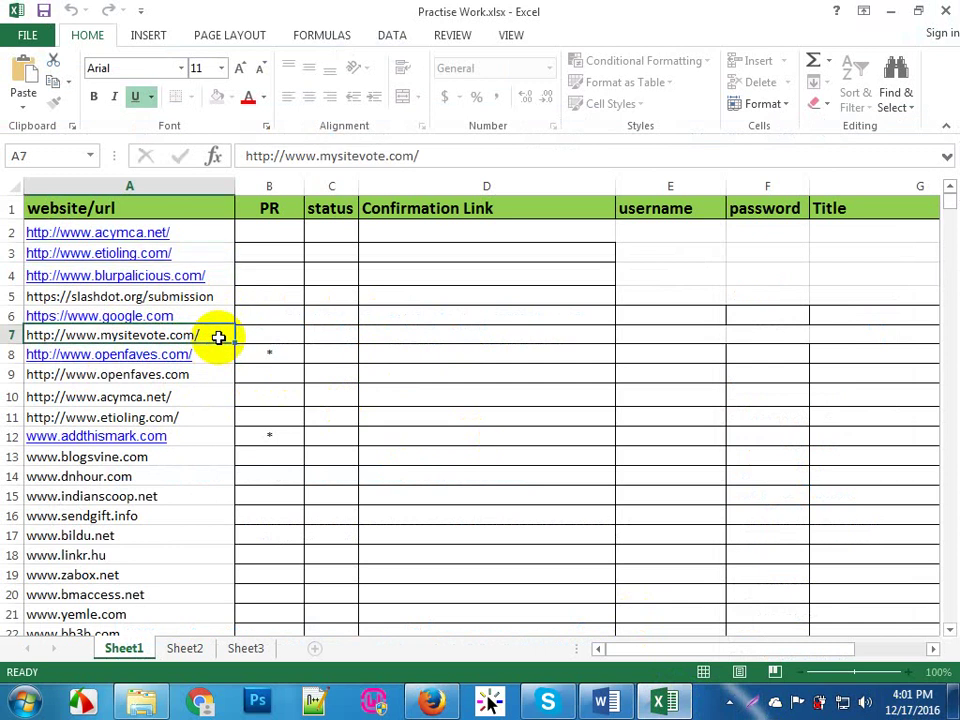
{"action": "left_click", "coordinate": [459, 151]}
{"action": "left_click", "coordinate": [210, 358]}
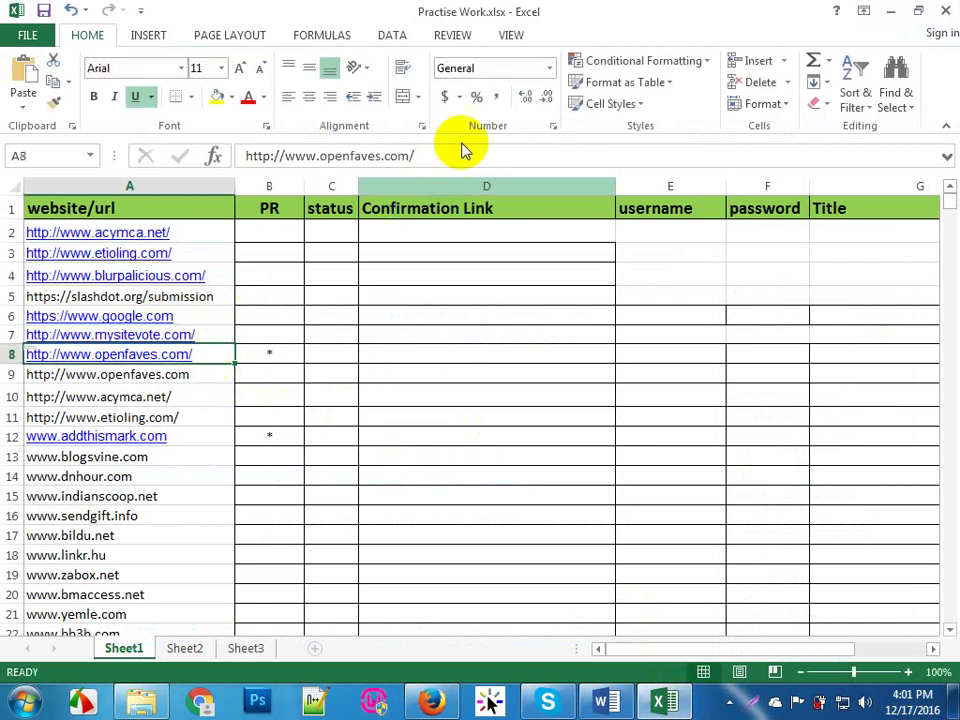
{"action": "left_click", "coordinate": [326, 161]}
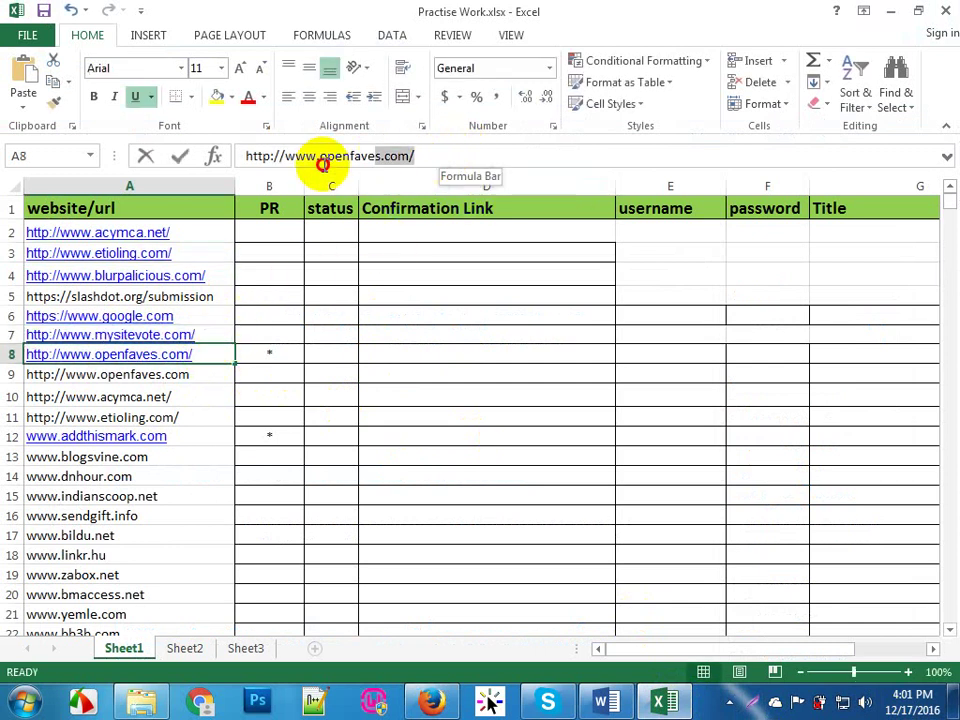
{"action": "double_click", "coordinate": [228, 158]}
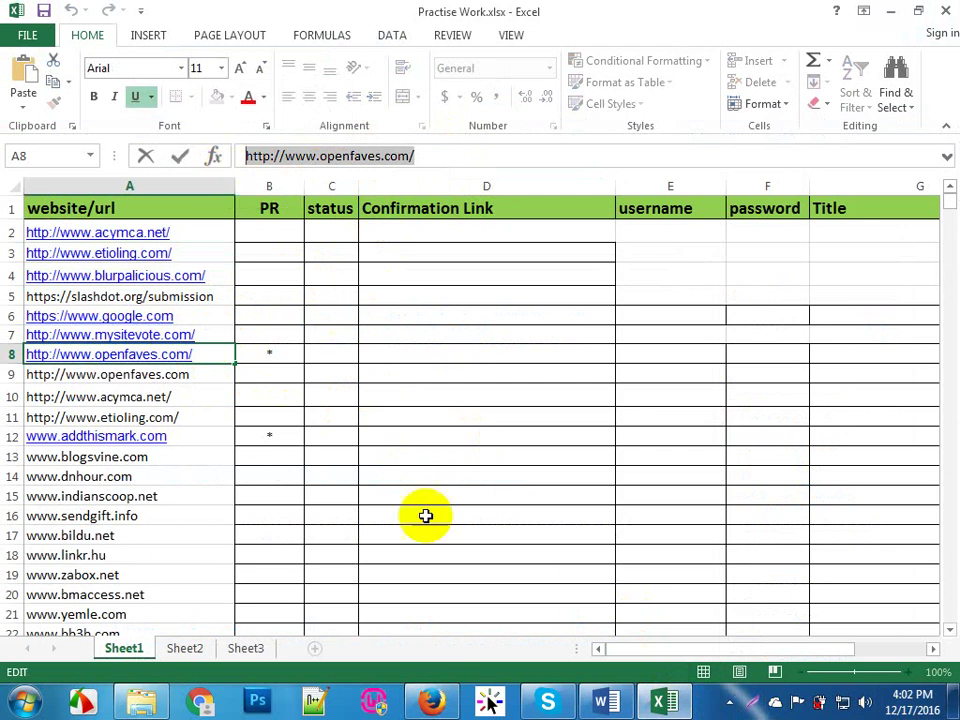
{"action": "left_click", "coordinate": [432, 700]}
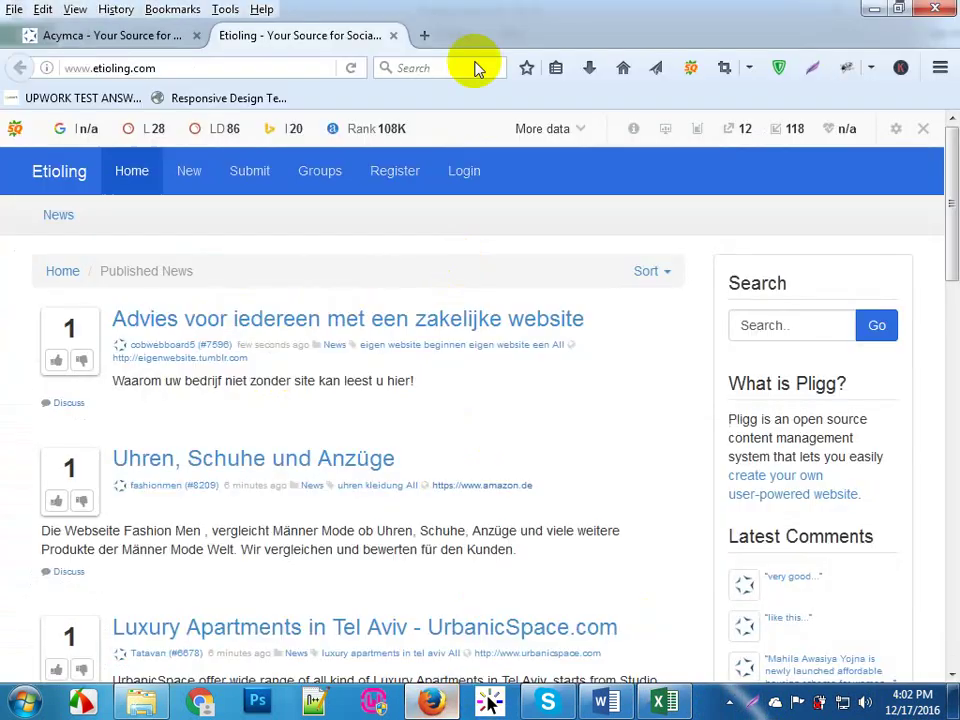
{"action": "left_click", "coordinate": [425, 37]}
{"action": "type", "text": "http://www.openfaves.com/"}
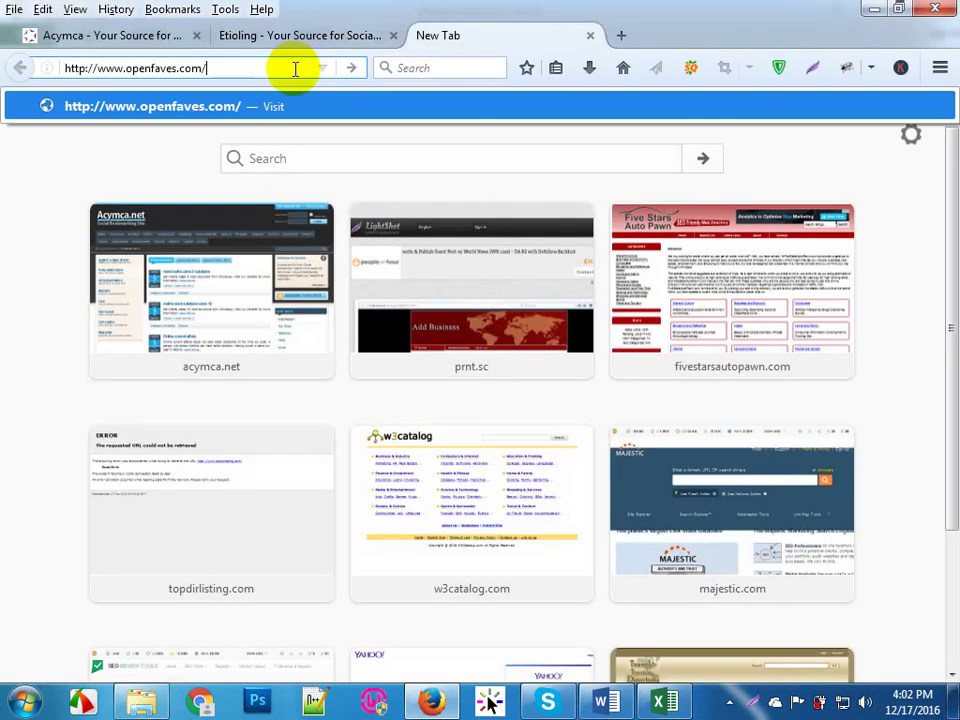
{"action": "key", "text": "Return"}
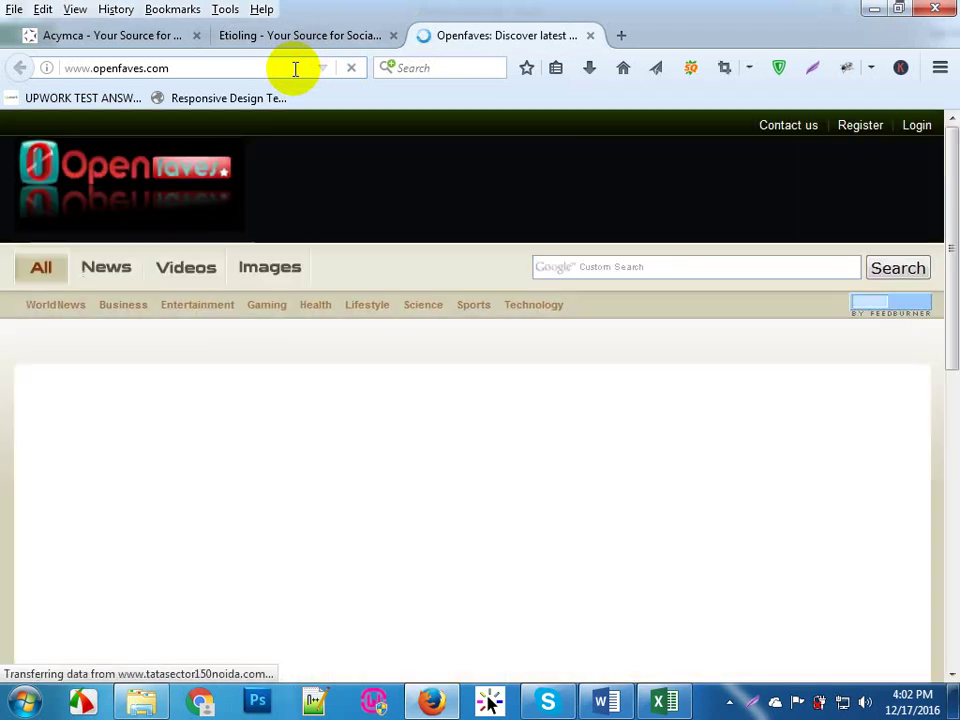
Step: Look through the Openfaves homepage, examining its header and story listings
{"action": "scroll", "coordinate": [529, 388], "scroll_direction": "down", "scroll_amount": 5}
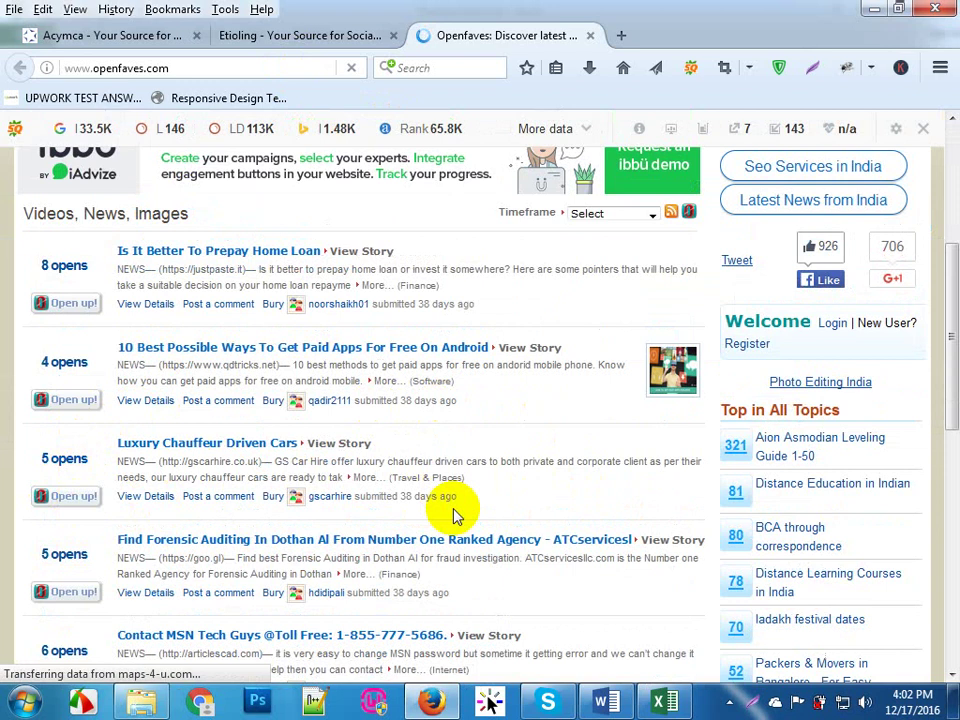
{"action": "scroll", "coordinate": [440, 510], "scroll_direction": "up", "scroll_amount": 5}
{"action": "scroll", "coordinate": [425, 510], "scroll_direction": "down", "scroll_amount": 5}
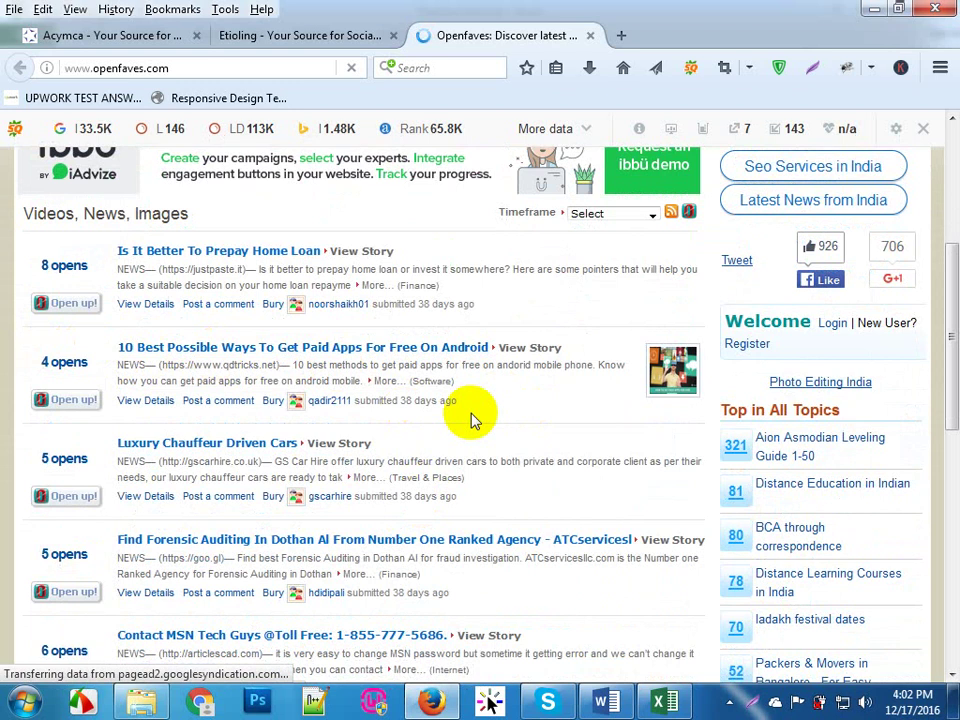
Step: Search the web for "online sell" in a new tab and open the Lifehacker article "Five Best Sites to Sell Your Stuff"
{"action": "left_click", "coordinate": [621, 36]}
{"action": "left_click", "coordinate": [482, 69]}
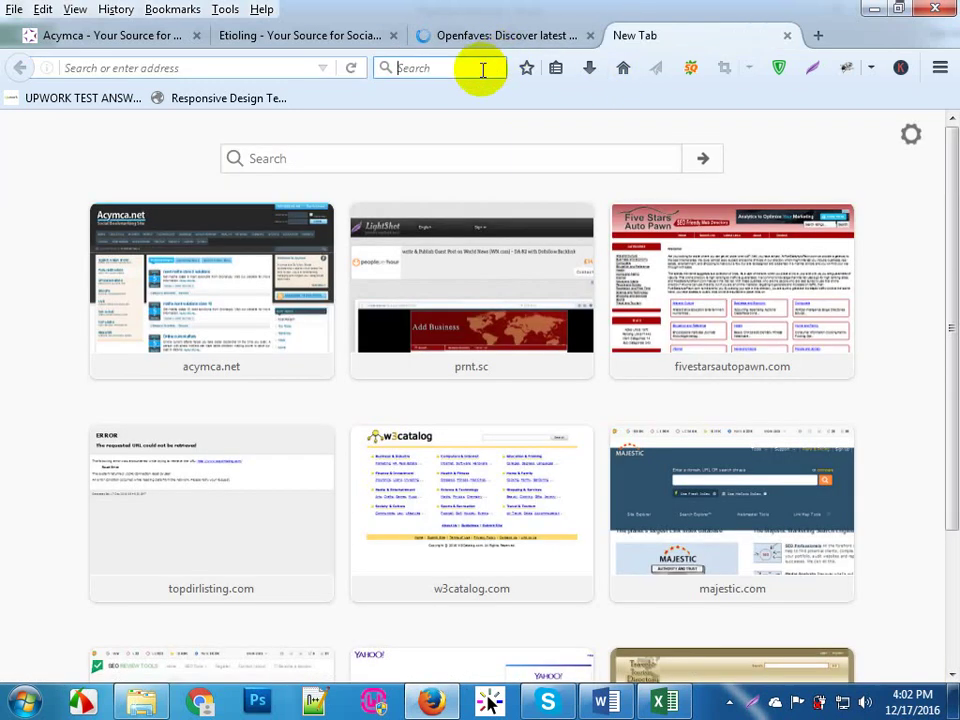
{"action": "type", "text": "onli"}
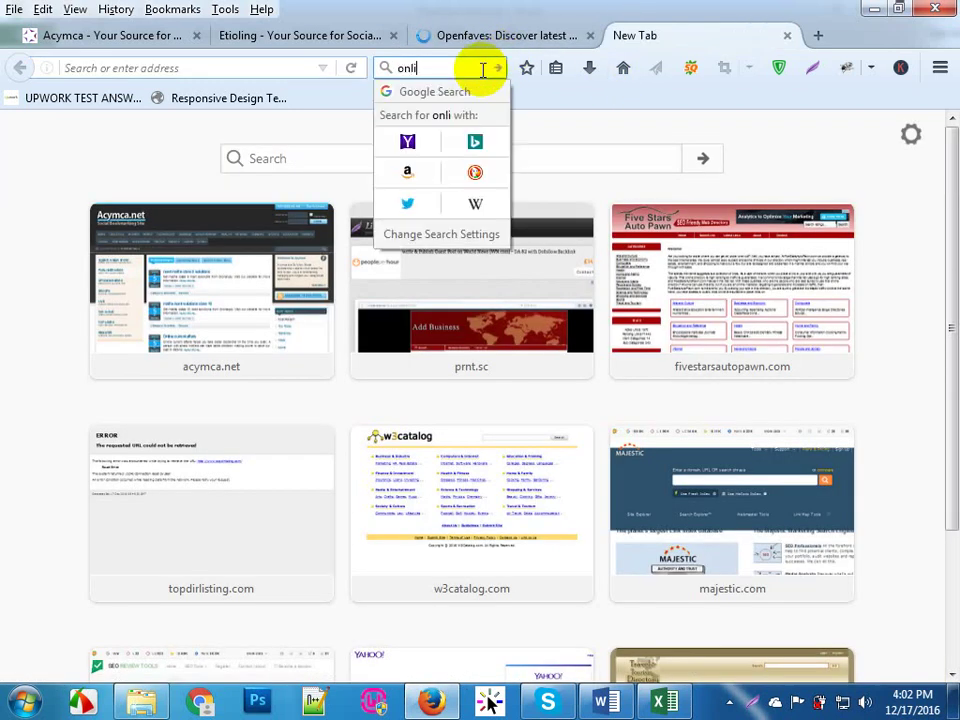
{"action": "type", "text": "ne sell"}
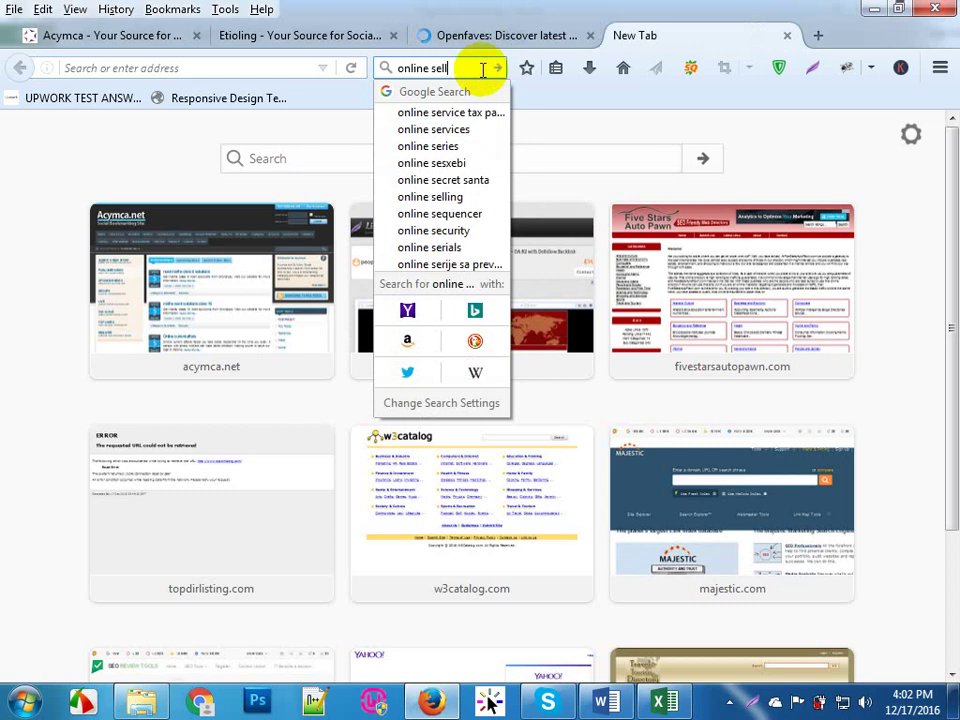
{"action": "key", "text": "Return"}
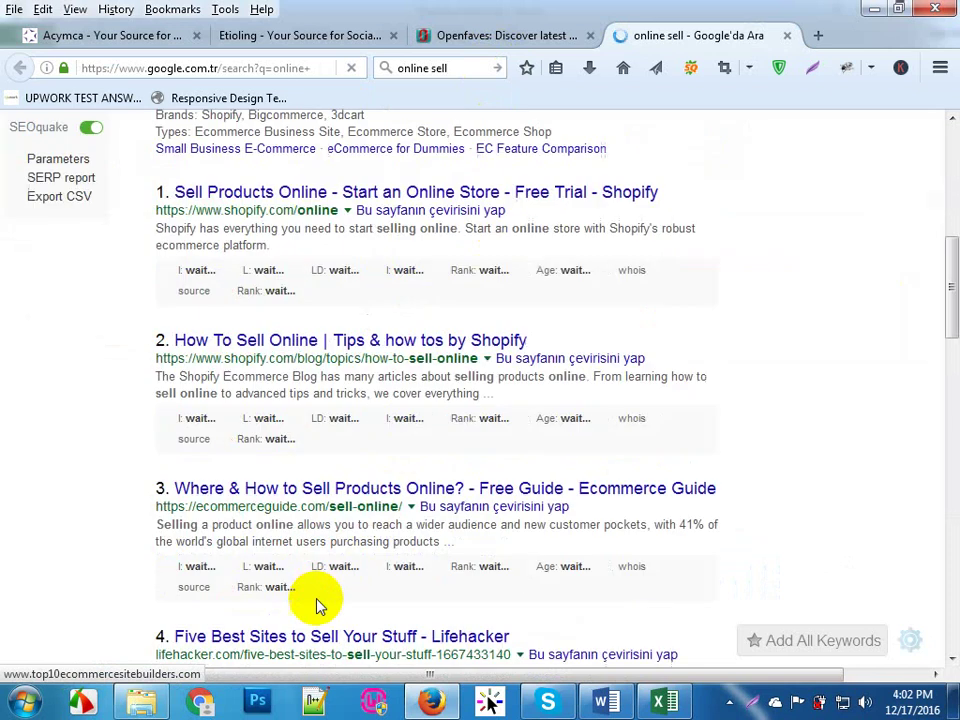
{"action": "scroll", "coordinate": [318, 600], "scroll_direction": "down", "scroll_amount": 5}
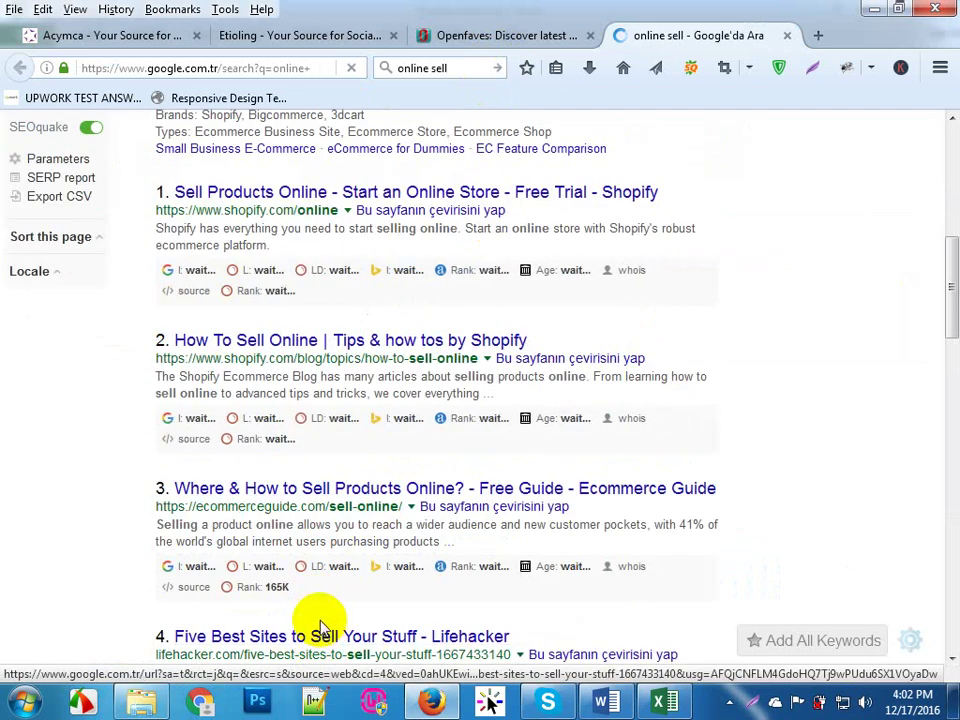
{"action": "left_click", "coordinate": [322, 628]}
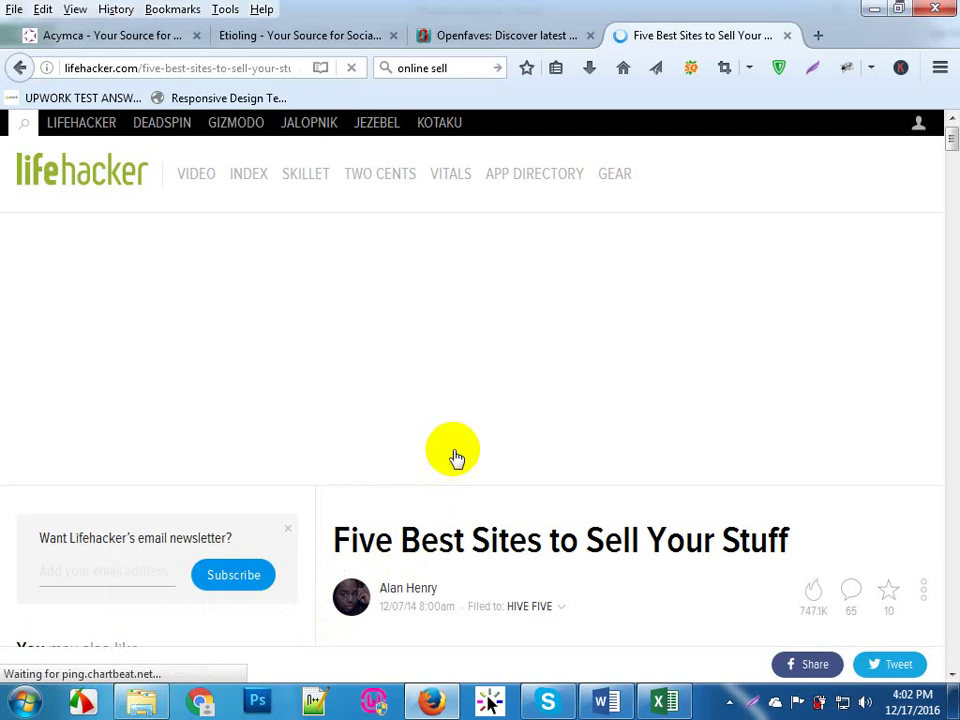
Step: Skim the opening of the Lifehacker article and compare its layout with the Openfaves, Etioling and Acymca homepages
{"action": "scroll", "coordinate": [452, 455], "scroll_direction": "down", "scroll_amount": 10}
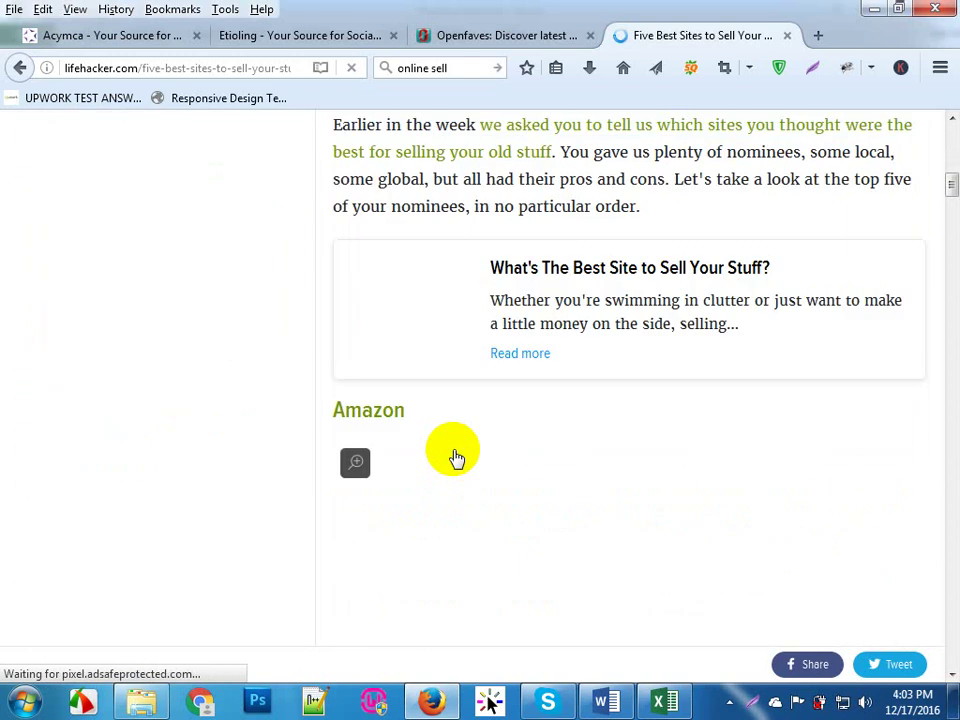
{"action": "scroll", "coordinate": [455, 457], "scroll_direction": "up", "scroll_amount": 5}
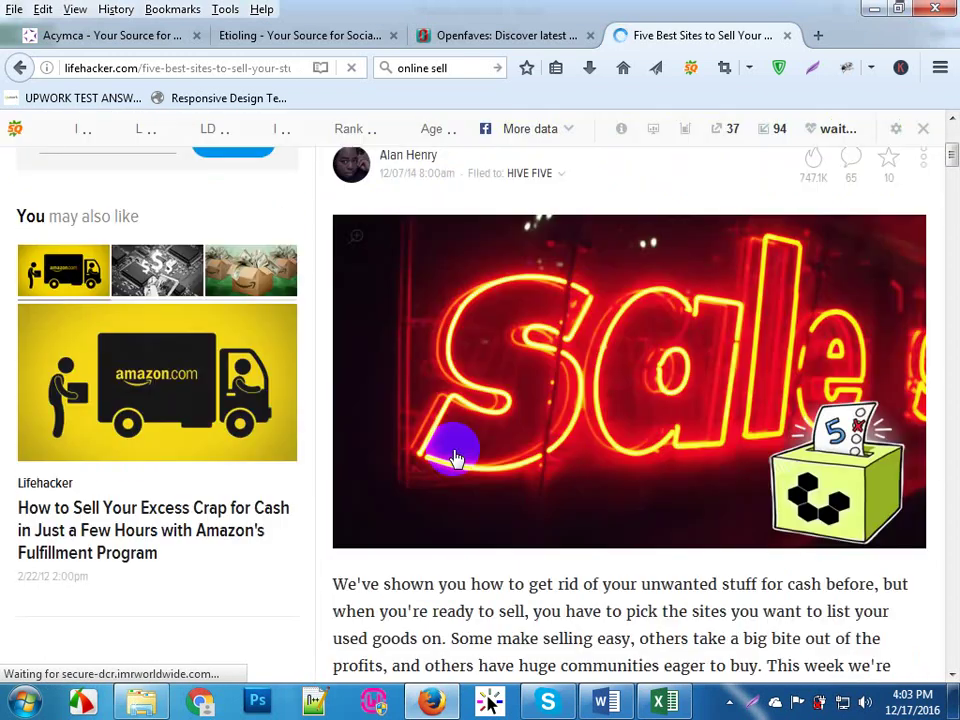
{"action": "scroll", "coordinate": [454, 456], "scroll_direction": "up", "scroll_amount": 3}
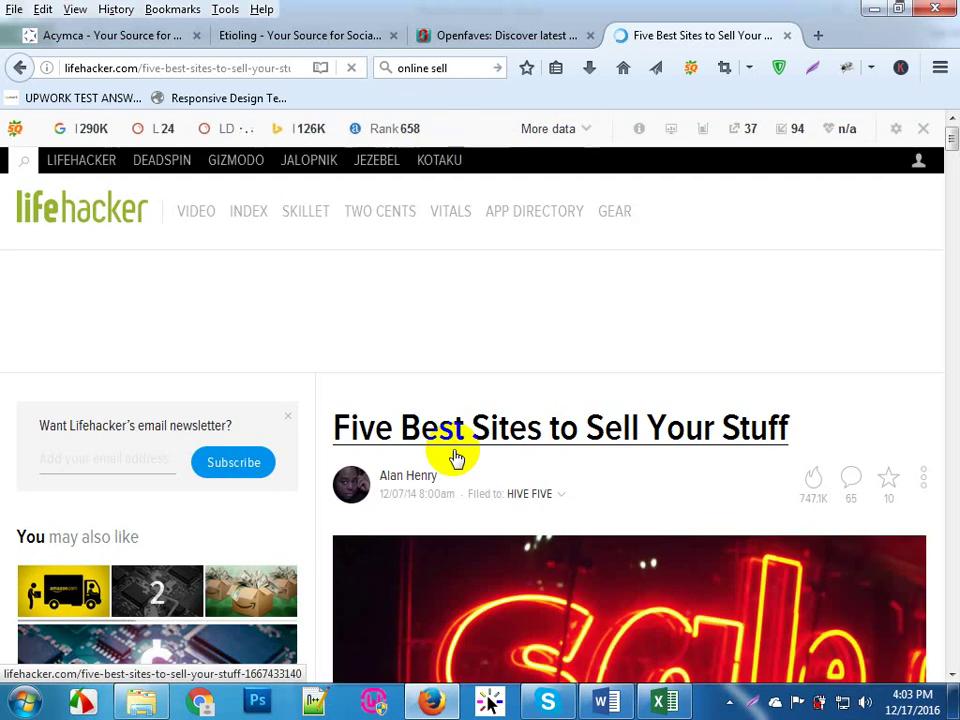
{"action": "left_click", "coordinate": [490, 40]}
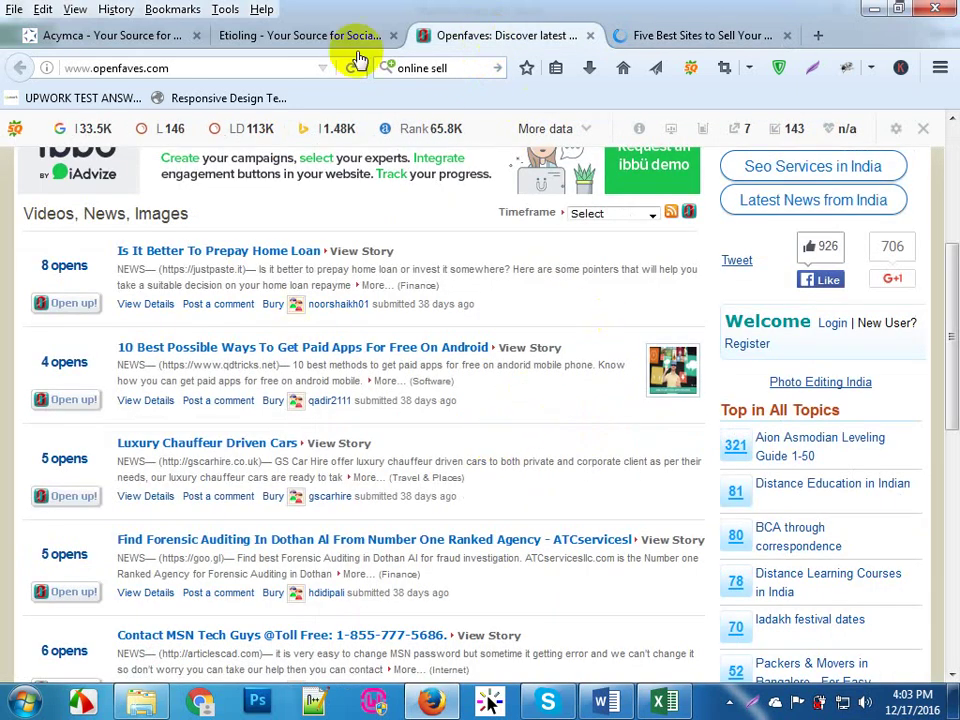
{"action": "left_click", "coordinate": [300, 40]}
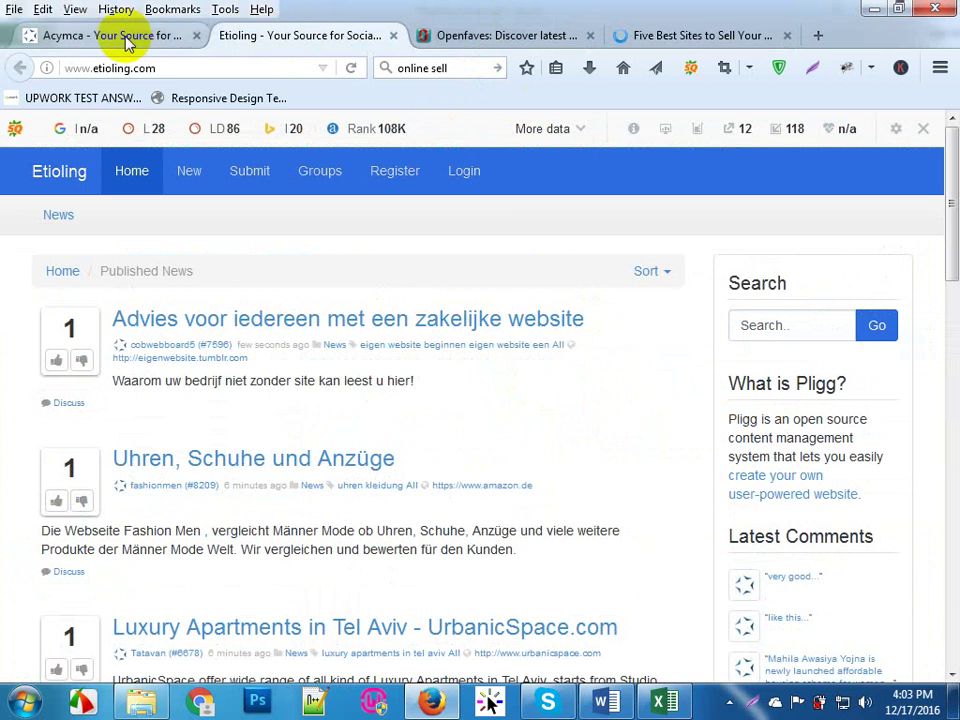
{"action": "left_click", "coordinate": [126, 40]}
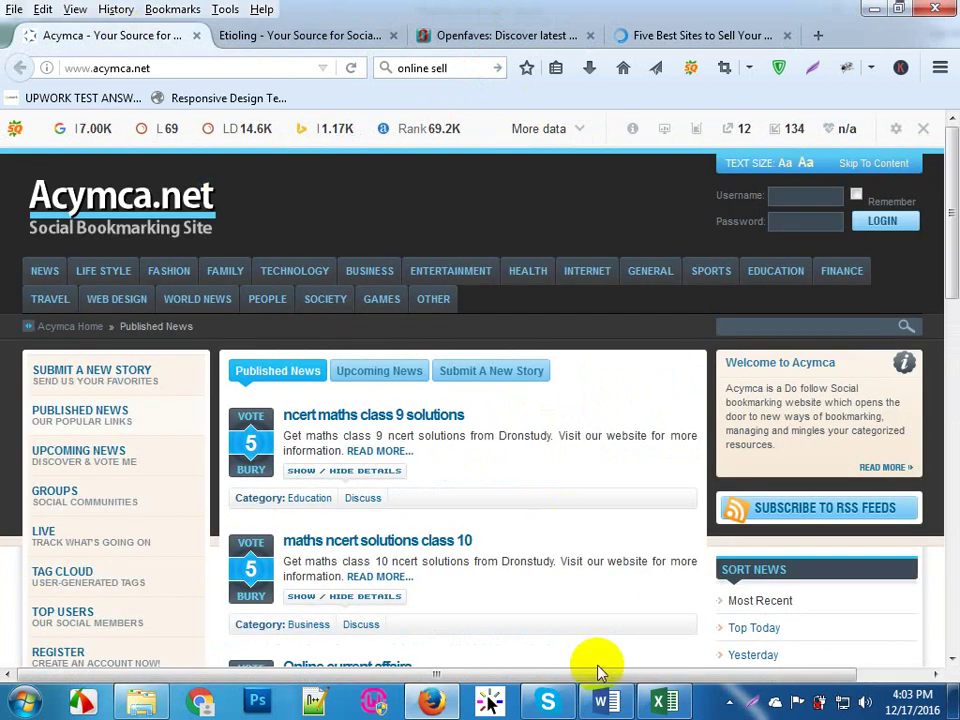
{"action": "scroll", "coordinate": [620, 630], "scroll_direction": "down", "scroll_amount": 4}
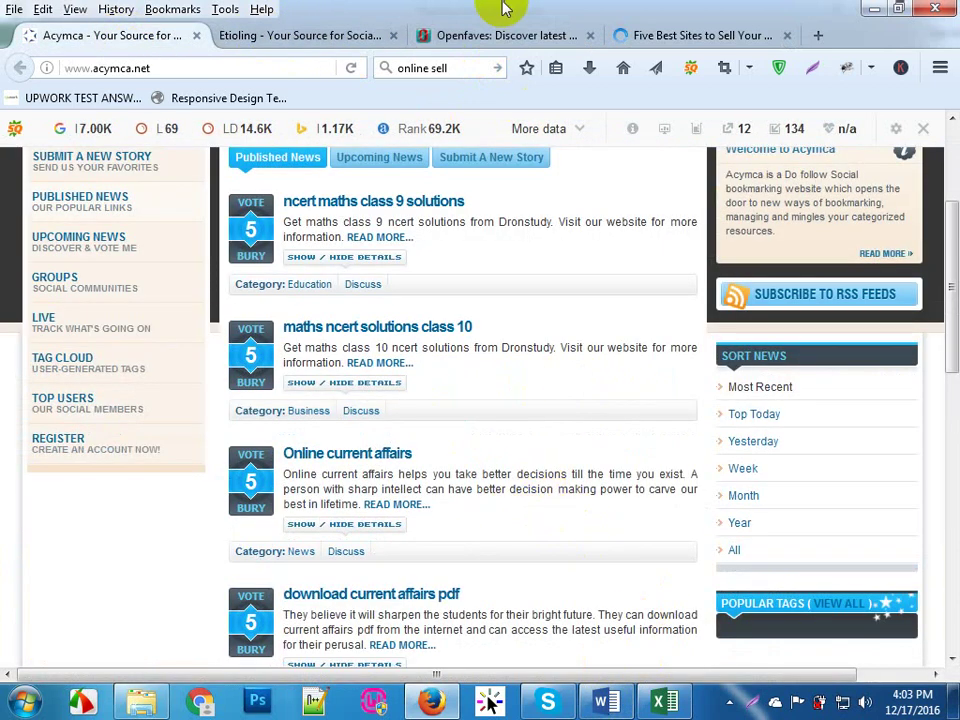
{"action": "left_click", "coordinate": [255, 36]}
{"action": "left_click", "coordinate": [497, 45]}
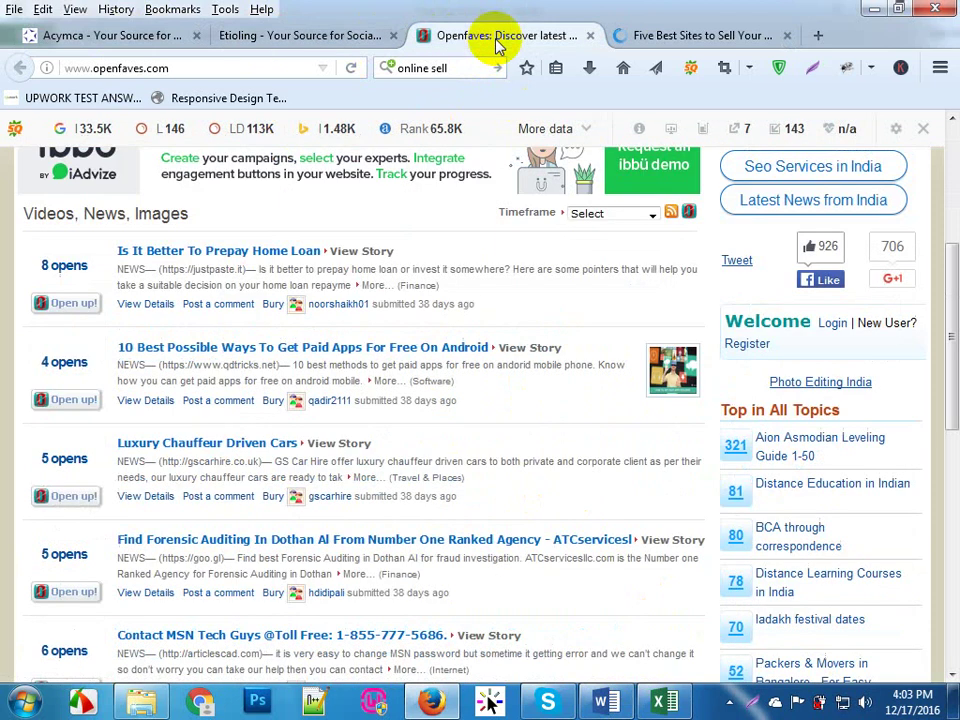
{"action": "scroll", "coordinate": [611, 476], "scroll_direction": "up", "scroll_amount": 5}
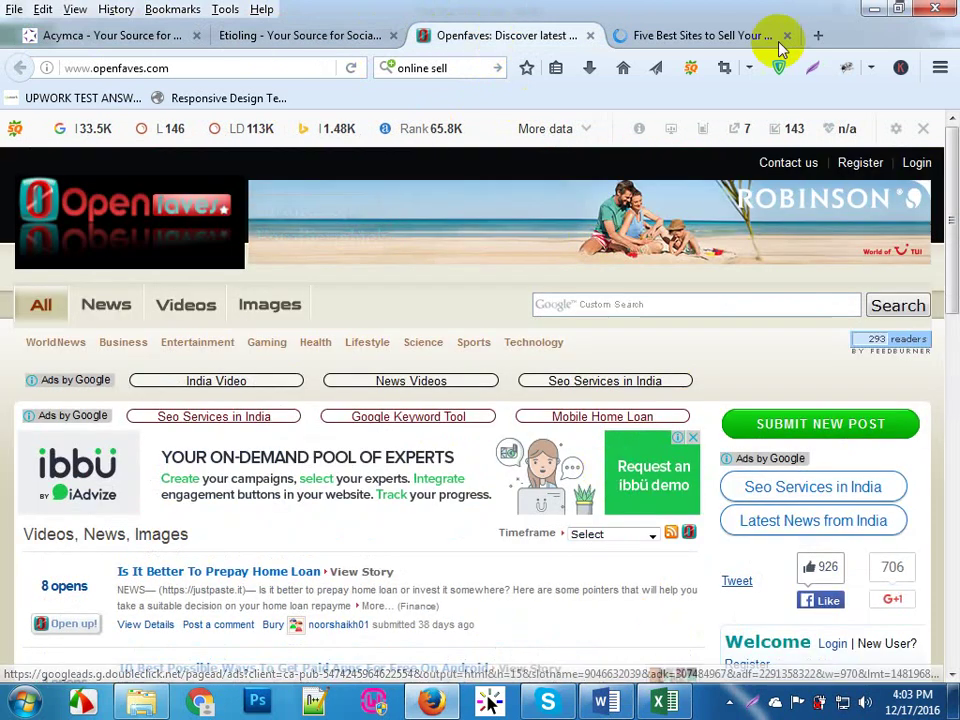
{"action": "left_click", "coordinate": [720, 35]}
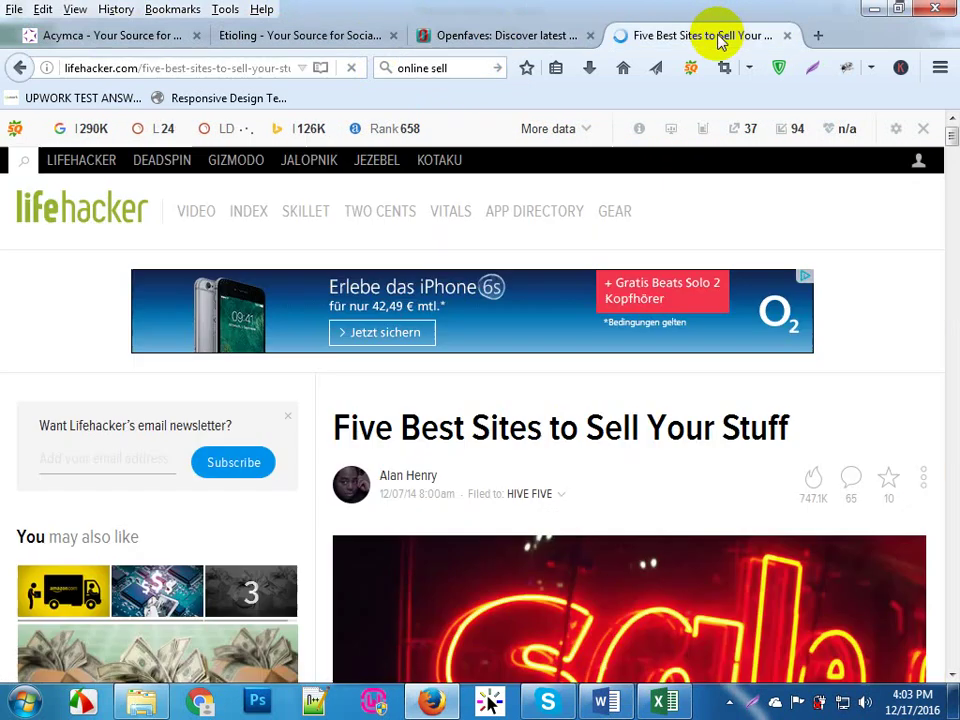
Step: Look through the Lifehacker article from its introduction to the Facebook section, return towards its beginning and close its tab
{"action": "scroll", "coordinate": [600, 480], "scroll_direction": "down", "scroll_amount": 8}
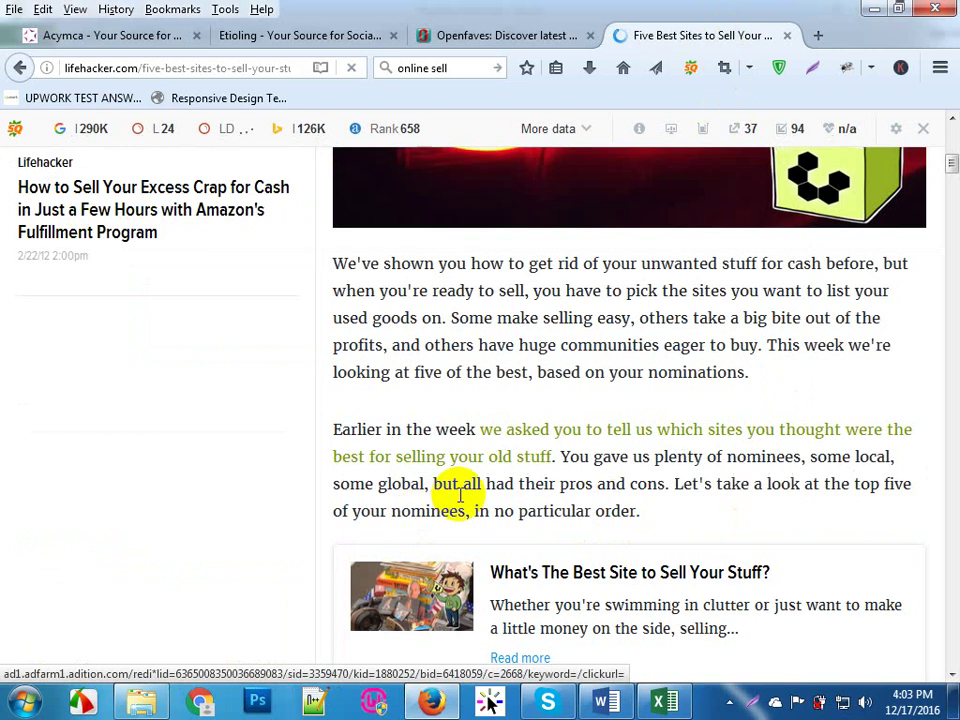
{"action": "scroll", "coordinate": [530, 540], "scroll_direction": "down", "scroll_amount": 5}
{"action": "scroll", "coordinate": [633, 570], "scroll_direction": "down", "scroll_amount": 14}
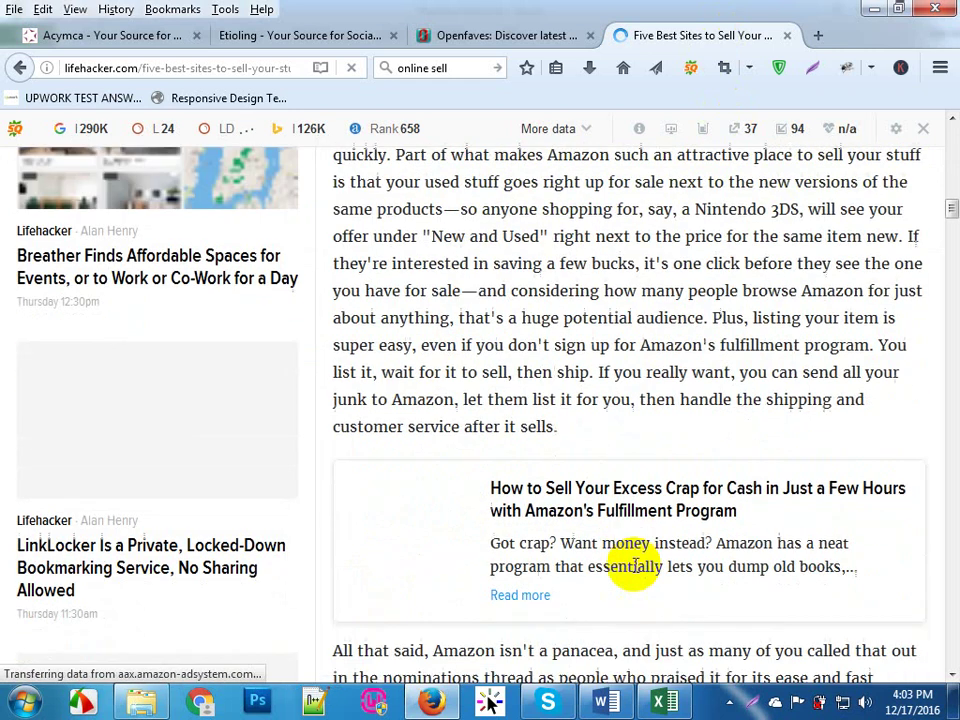
{"action": "scroll", "coordinate": [633, 570], "scroll_direction": "down", "scroll_amount": 5}
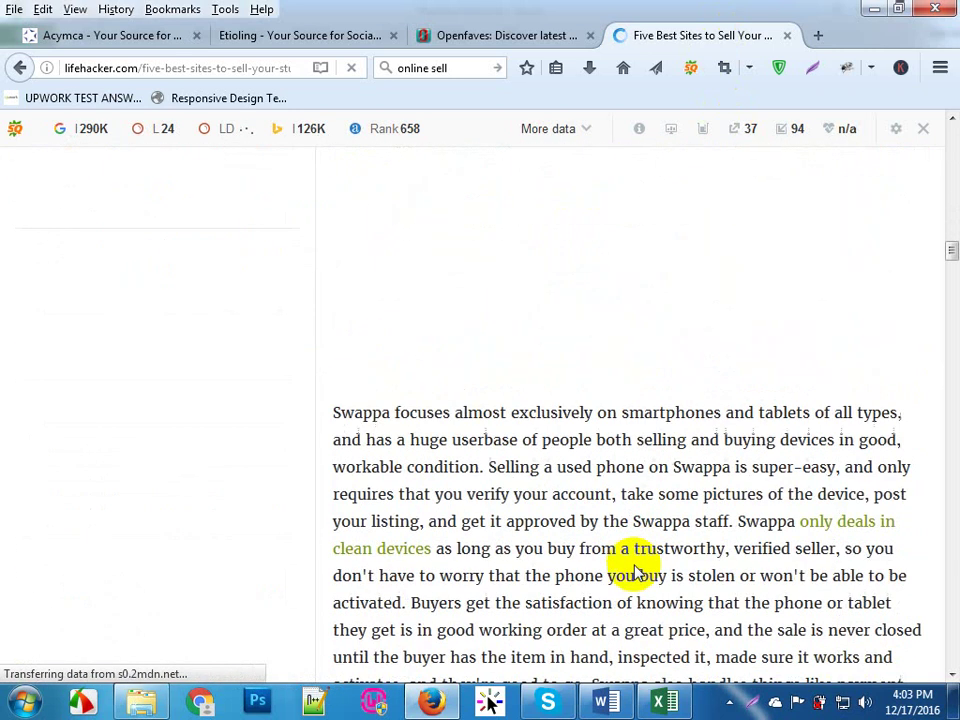
{"action": "scroll", "coordinate": [633, 570], "scroll_direction": "down", "scroll_amount": 12}
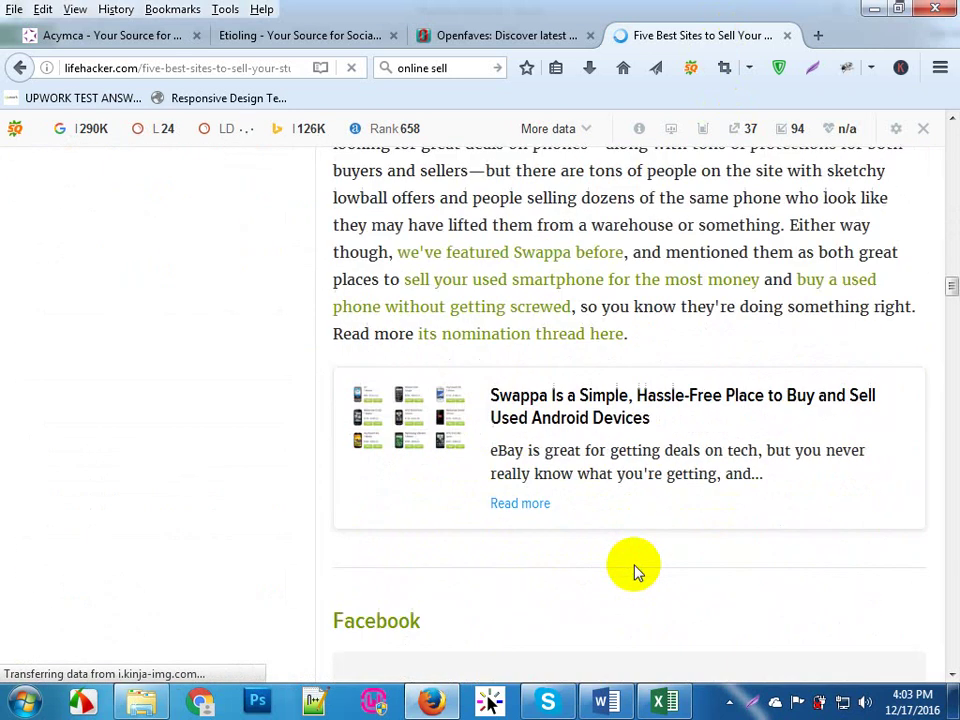
{"action": "scroll", "coordinate": [635, 570], "scroll_direction": "up", "scroll_amount": 15}
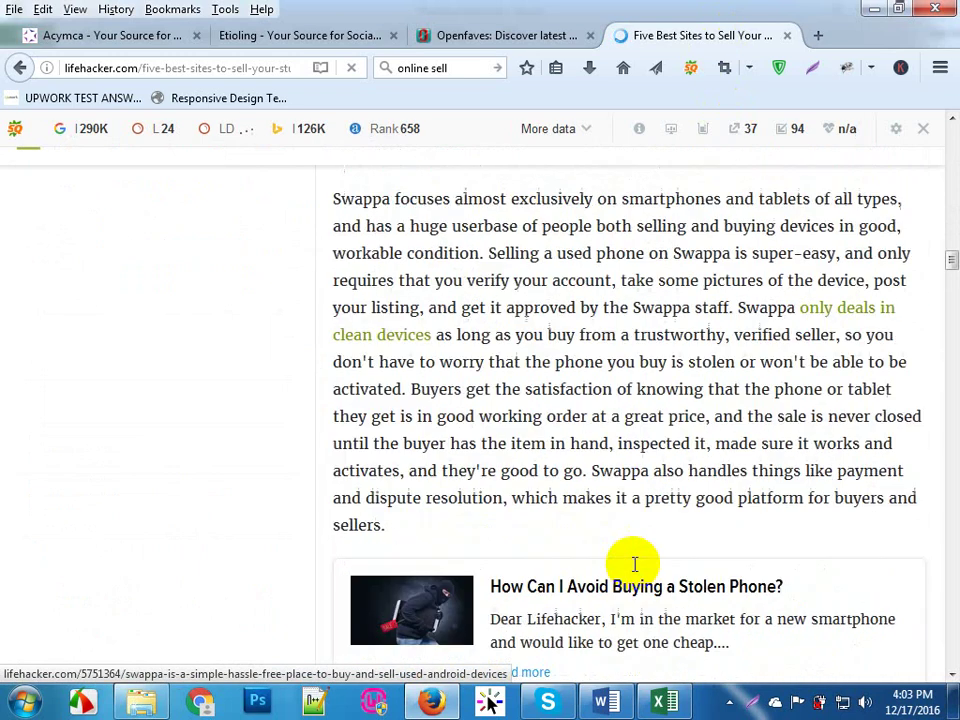
{"action": "scroll", "coordinate": [633, 570], "scroll_direction": "up", "scroll_amount": 12}
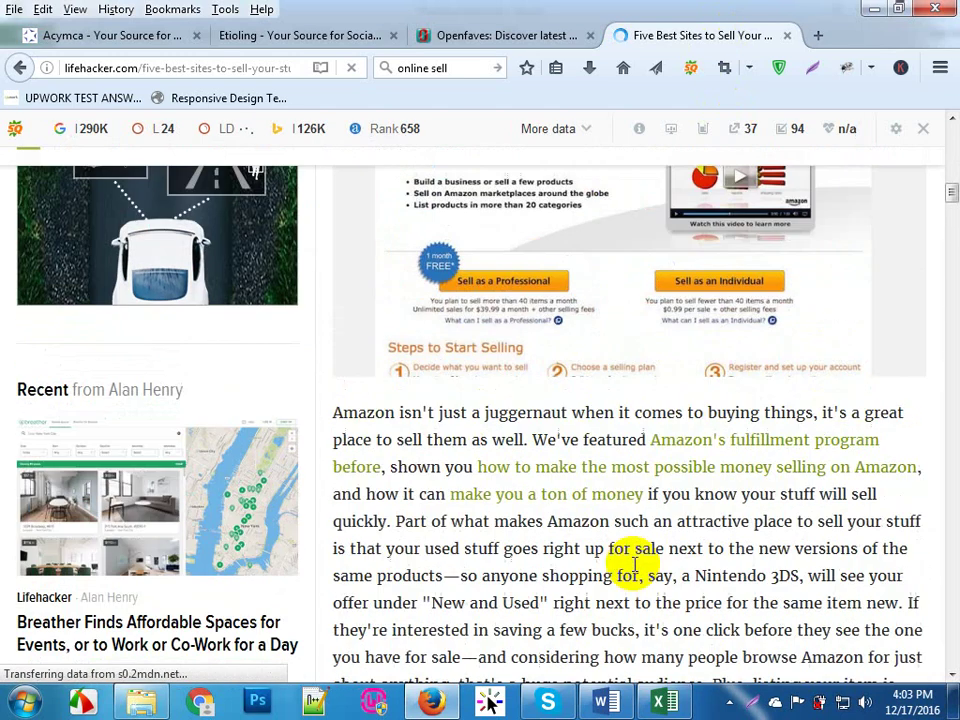
{"action": "scroll", "coordinate": [633, 570], "scroll_direction": "up", "scroll_amount": 3}
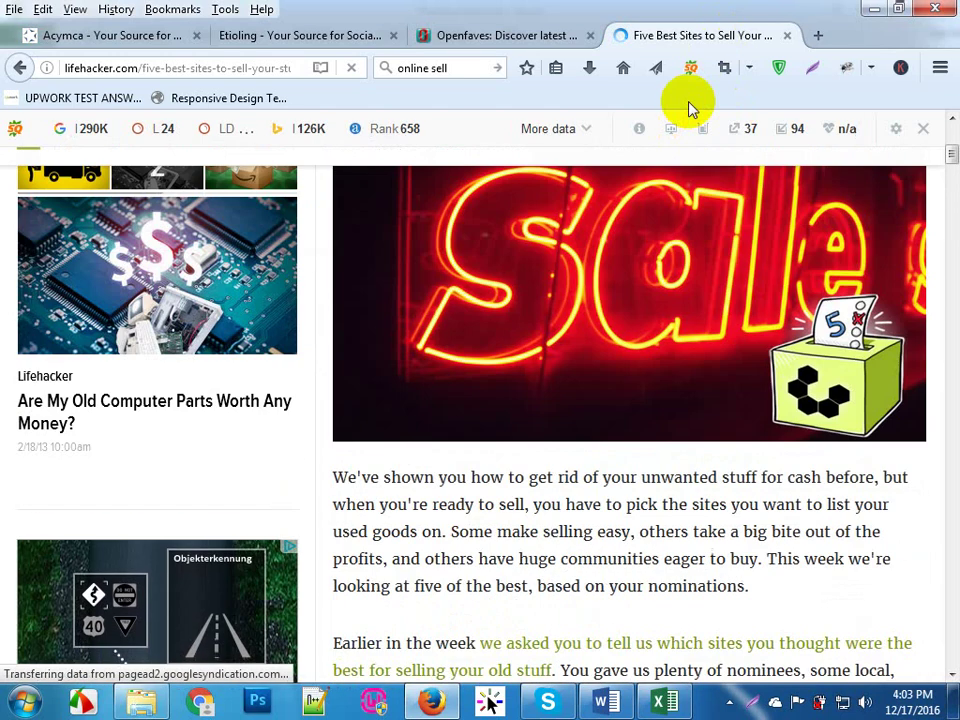
{"action": "left_click", "coordinate": [790, 38]}
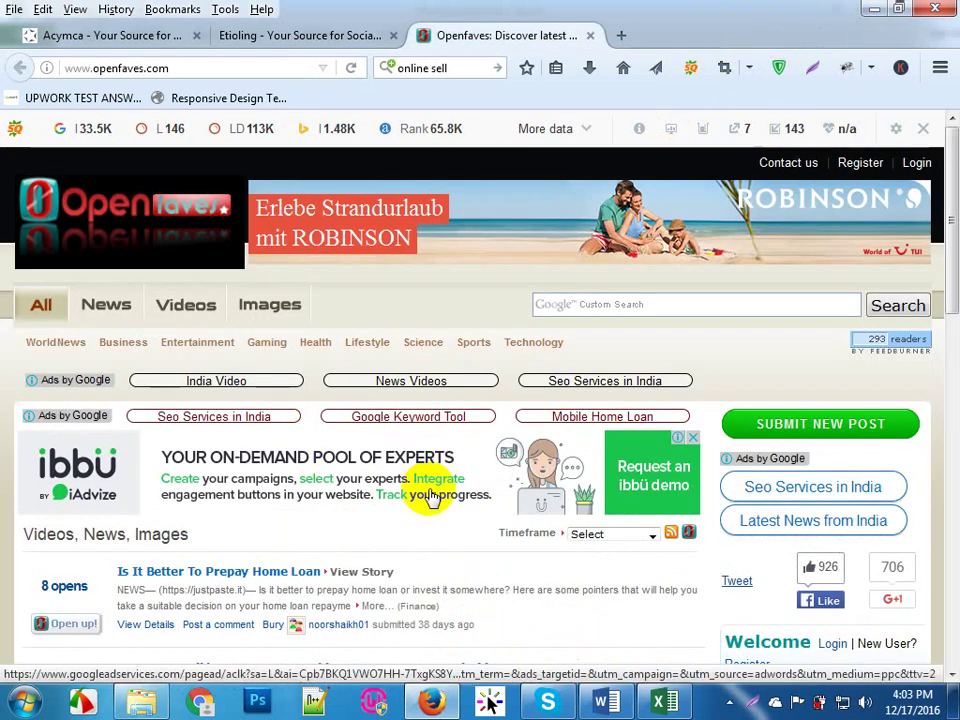
Step: Examine the vote counters and story listings on the Openfaves, Etioling and Acymca homepages, including Acymca's Discuss links
{"action": "scroll", "coordinate": [450, 570], "scroll_direction": "down", "scroll_amount": 10}
{"action": "scroll", "coordinate": [335, 470], "scroll_direction": "up", "scroll_amount": 4}
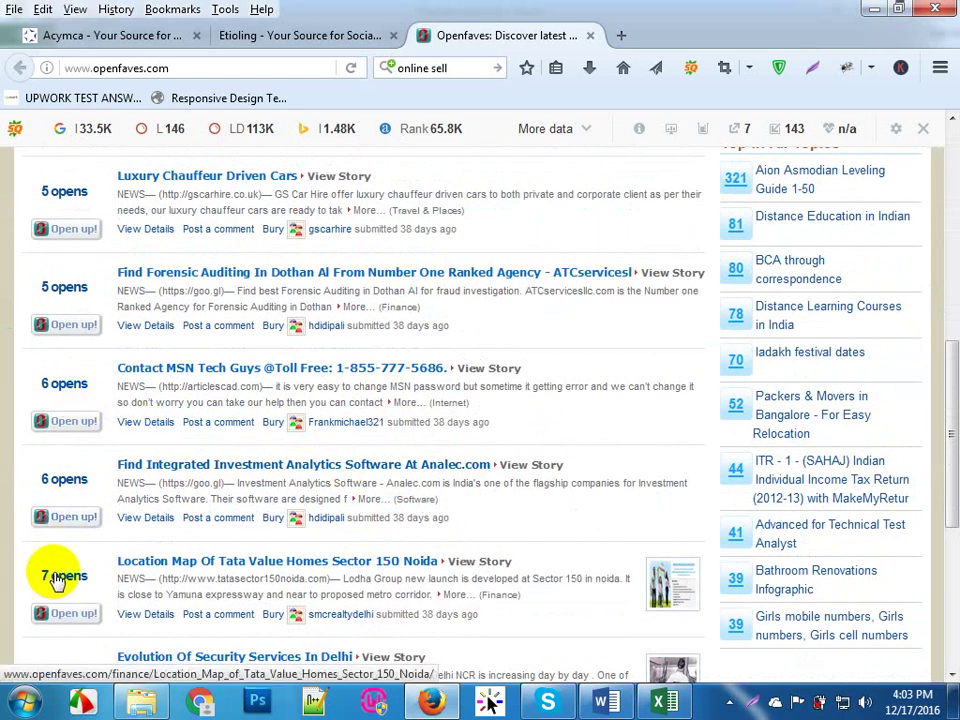
{"action": "left_click", "coordinate": [305, 38]}
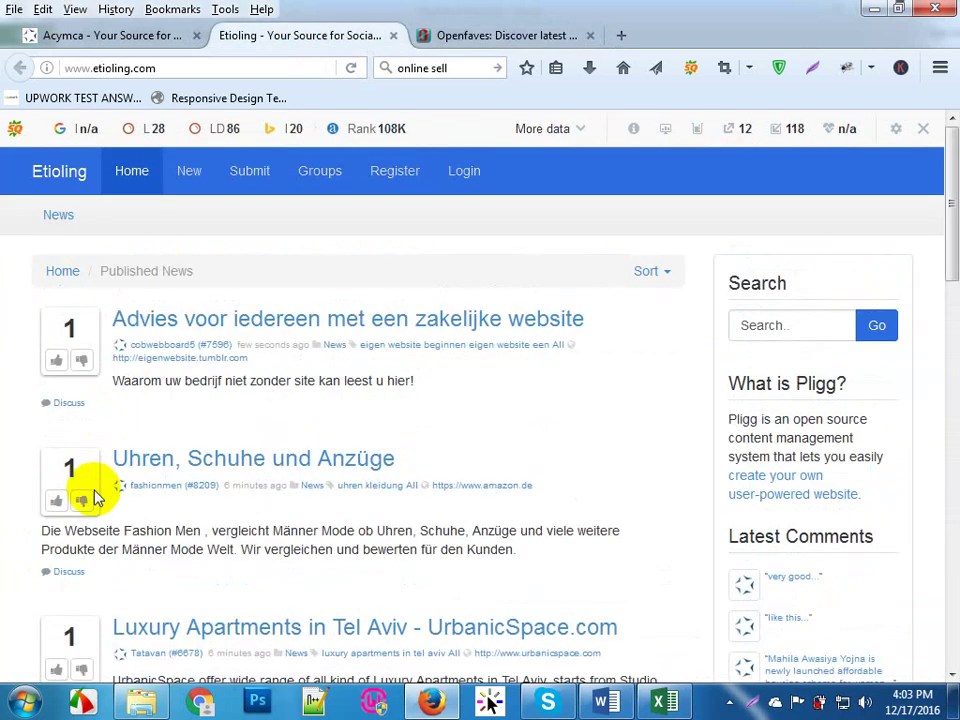
{"action": "scroll", "coordinate": [178, 506], "scroll_direction": "down", "scroll_amount": 10}
{"action": "scroll", "coordinate": [178, 506], "scroll_direction": "down", "scroll_amount": 3}
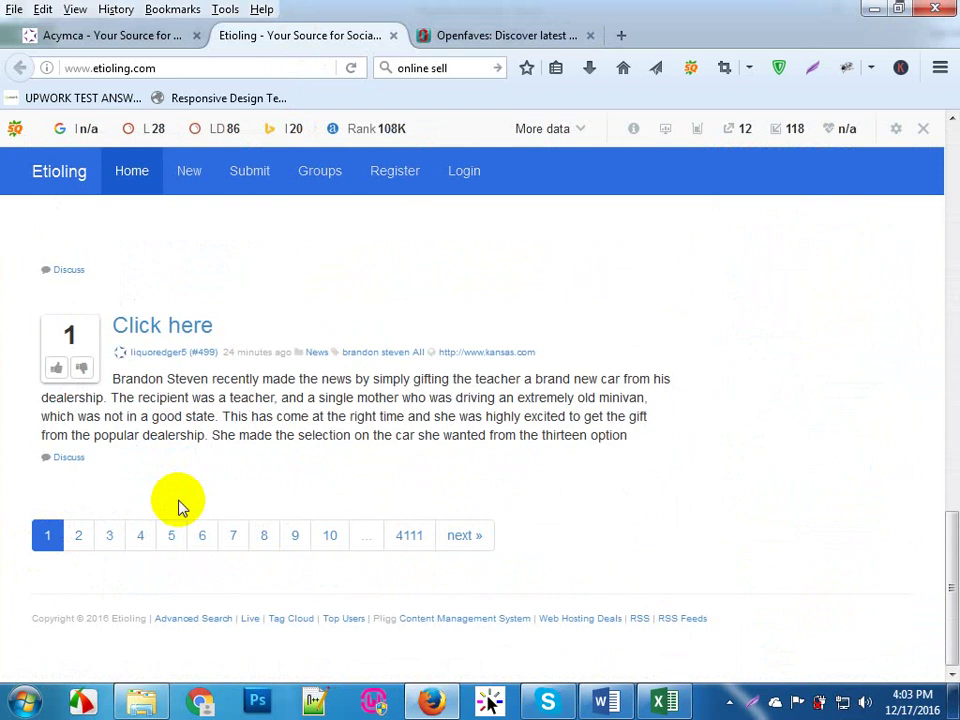
{"action": "scroll", "coordinate": [175, 500], "scroll_direction": "up", "scroll_amount": 10}
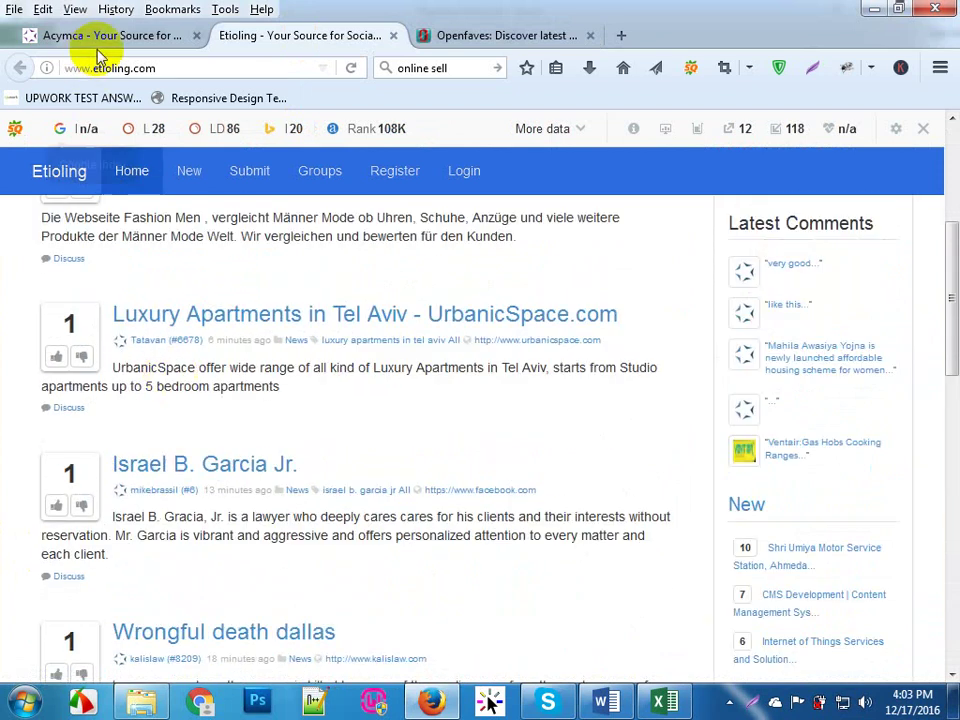
{"action": "left_click", "coordinate": [113, 40]}
{"action": "scroll", "coordinate": [340, 528], "scroll_direction": "up", "scroll_amount": 1}
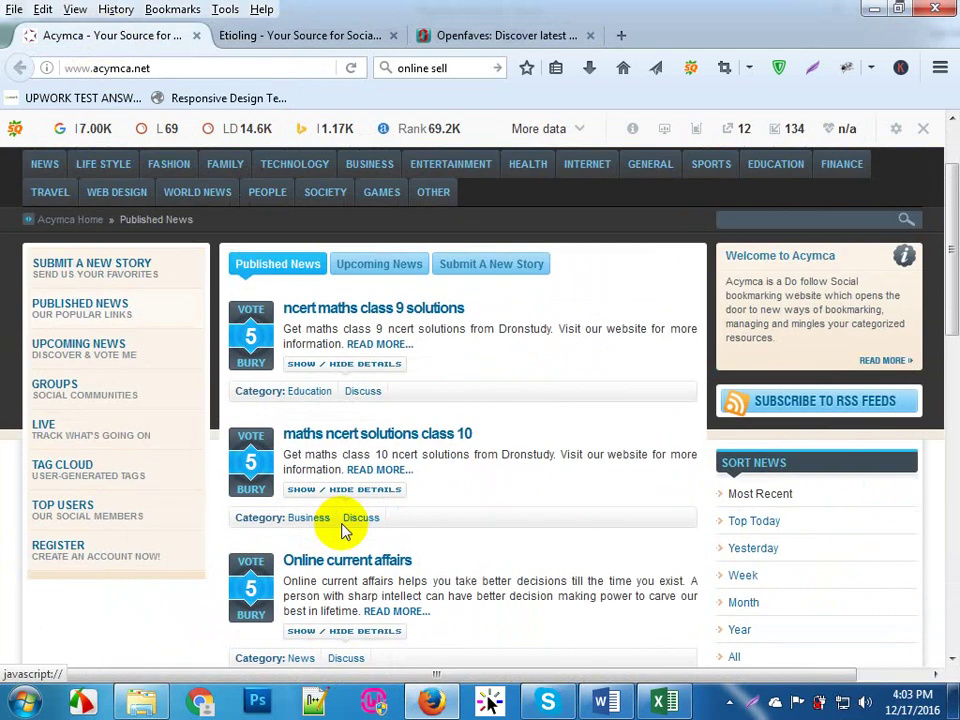
{"action": "scroll", "coordinate": [321, 520], "scroll_direction": "down", "scroll_amount": 6}
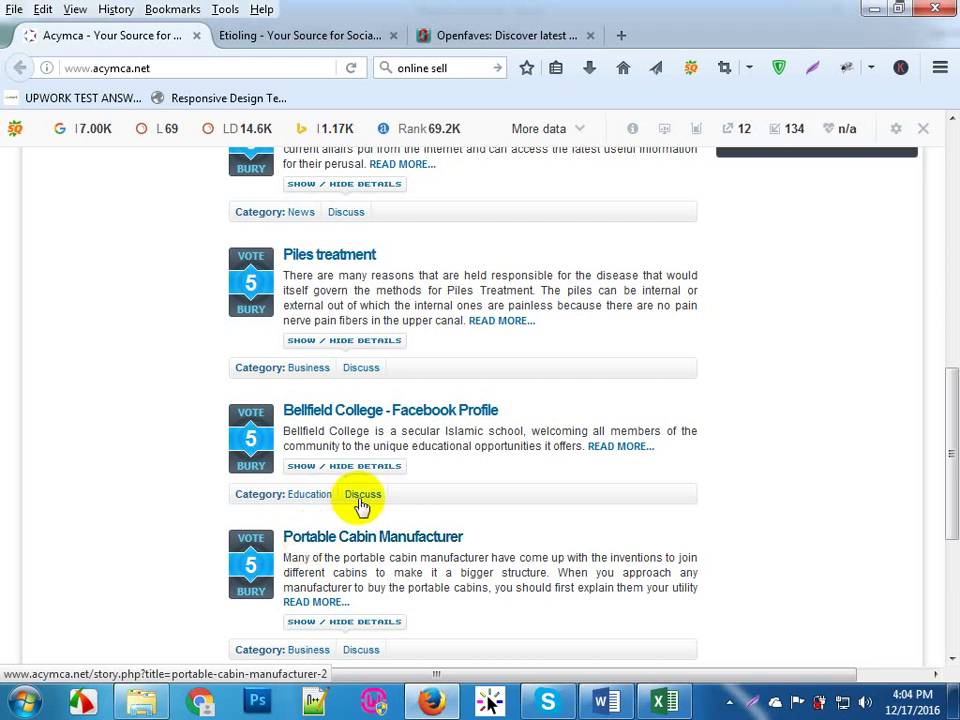
{"action": "scroll", "coordinate": [358, 495], "scroll_direction": "up", "scroll_amount": 10}
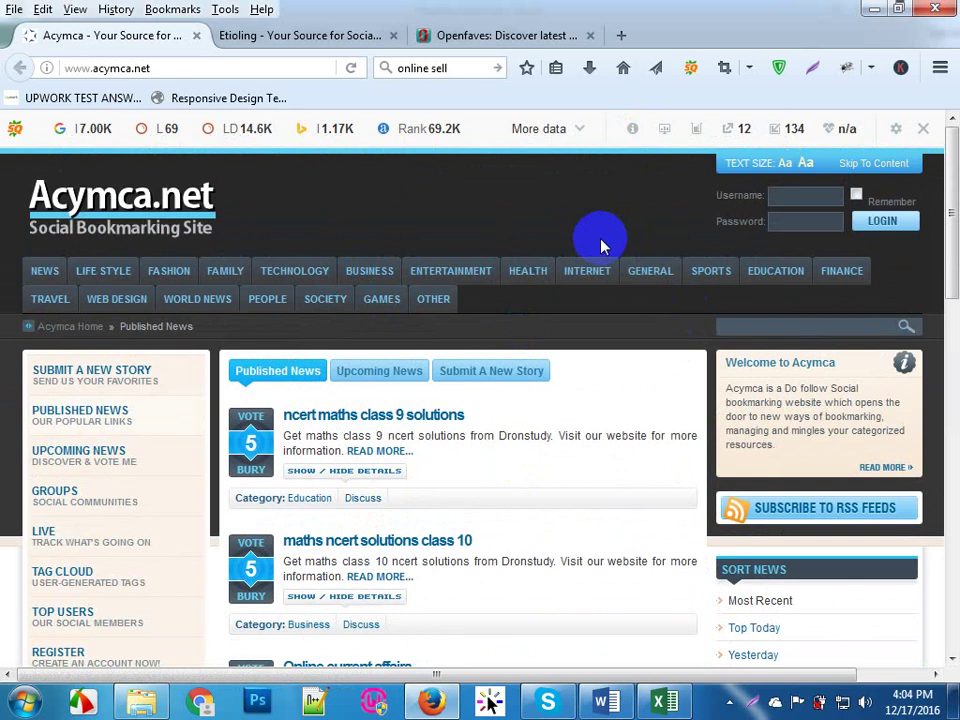
Step: Switch to Description Of Social Bookmarking.doc in Word and select the first three submission process items, from Registration to Login
{"action": "left_click", "coordinate": [610, 698]}
{"action": "left_click", "coordinate": [352, 333]}
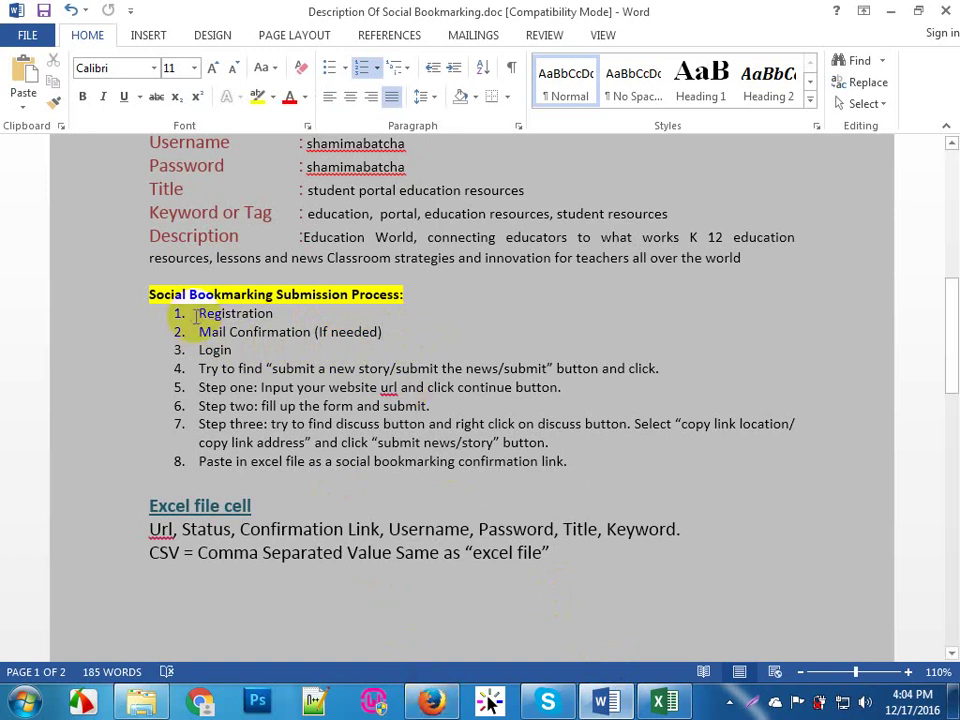
{"action": "left_click_drag", "start_coordinate": [190, 313], "coordinate": [240, 350]}
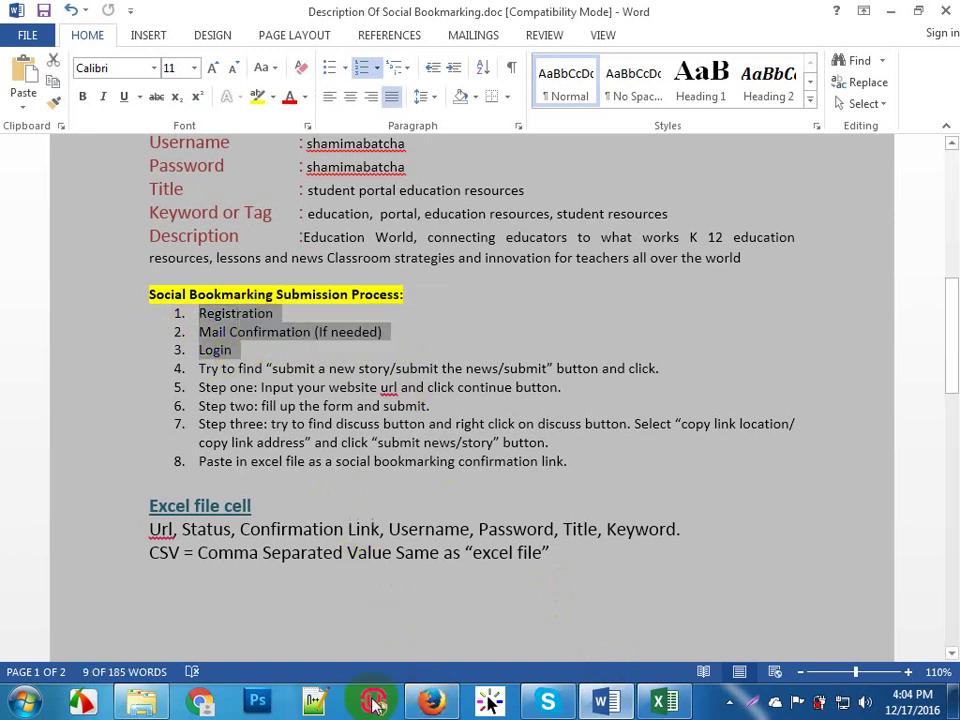
Step: Switch to Firefox, request a new story submission on Acymca, recheck the process document and open the site's account registration form
{"action": "left_click", "coordinate": [432, 701]}
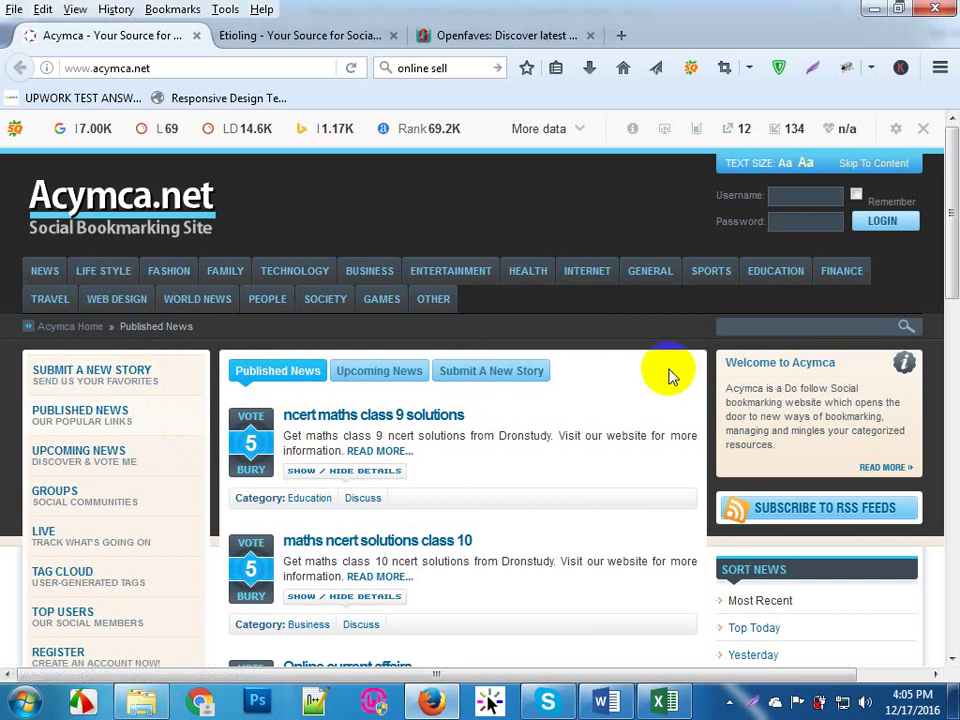
{"action": "left_click", "coordinate": [530, 378]}
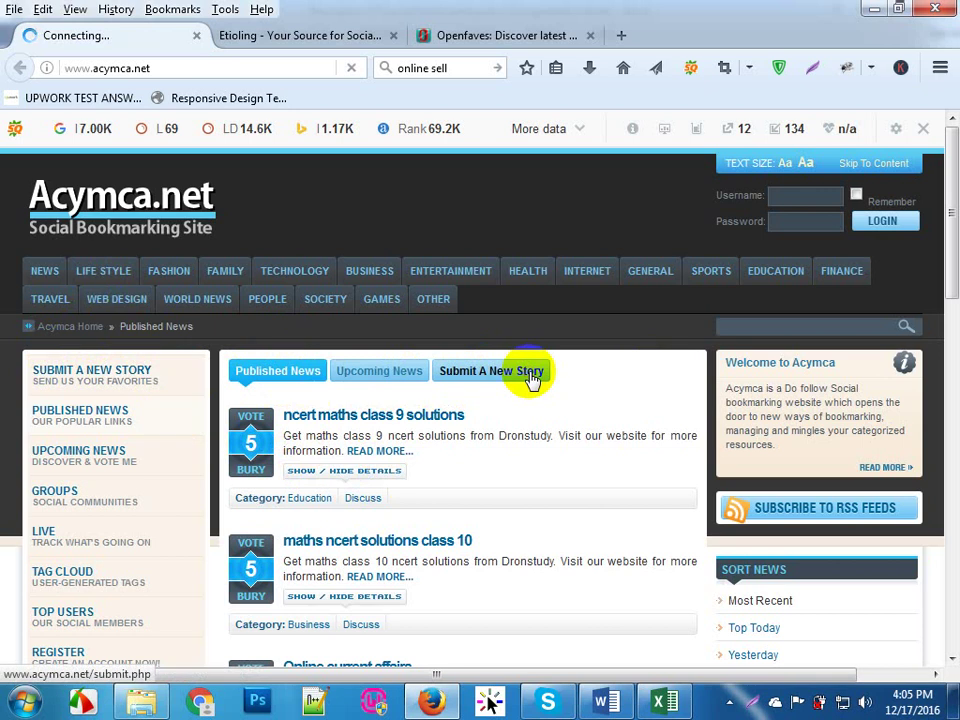
{"action": "left_click", "coordinate": [608, 700]}
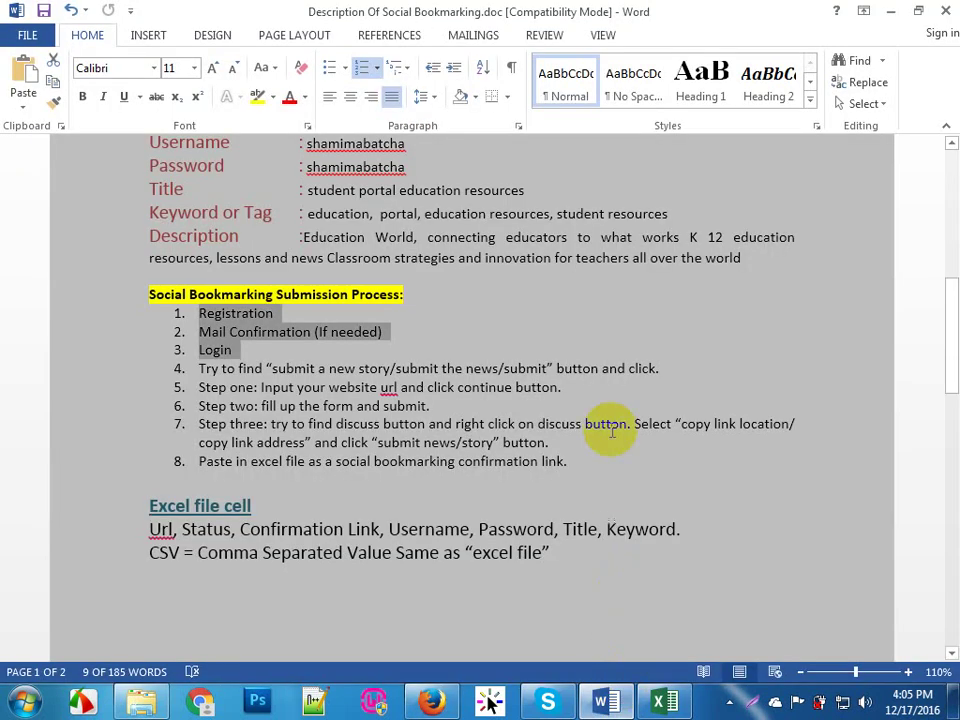
{"action": "left_click", "coordinate": [480, 423]}
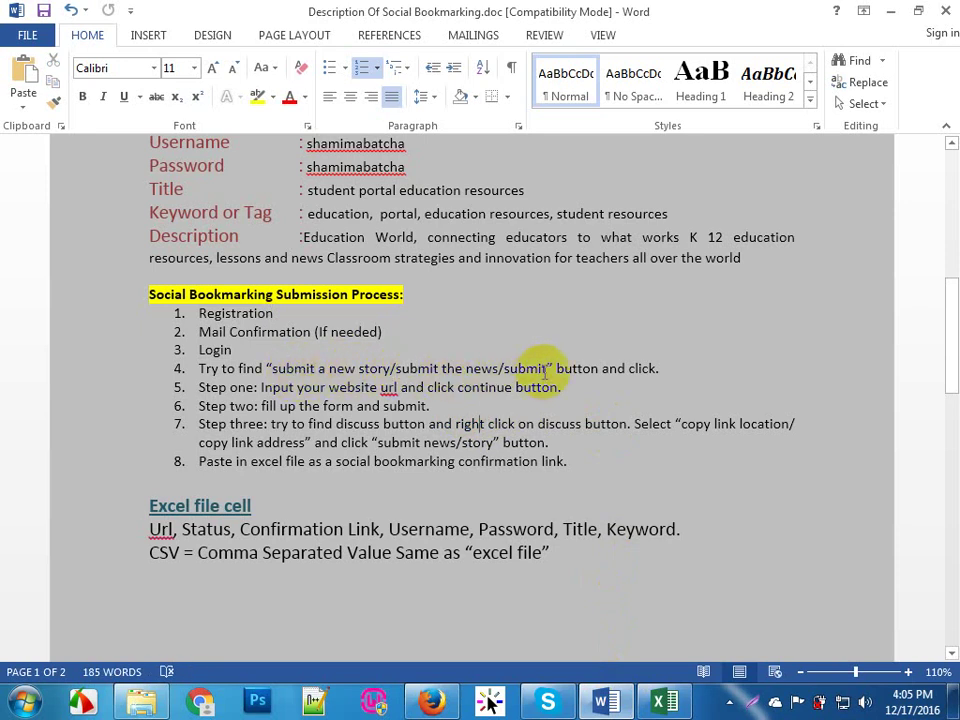
{"action": "left_click", "coordinate": [432, 703]}
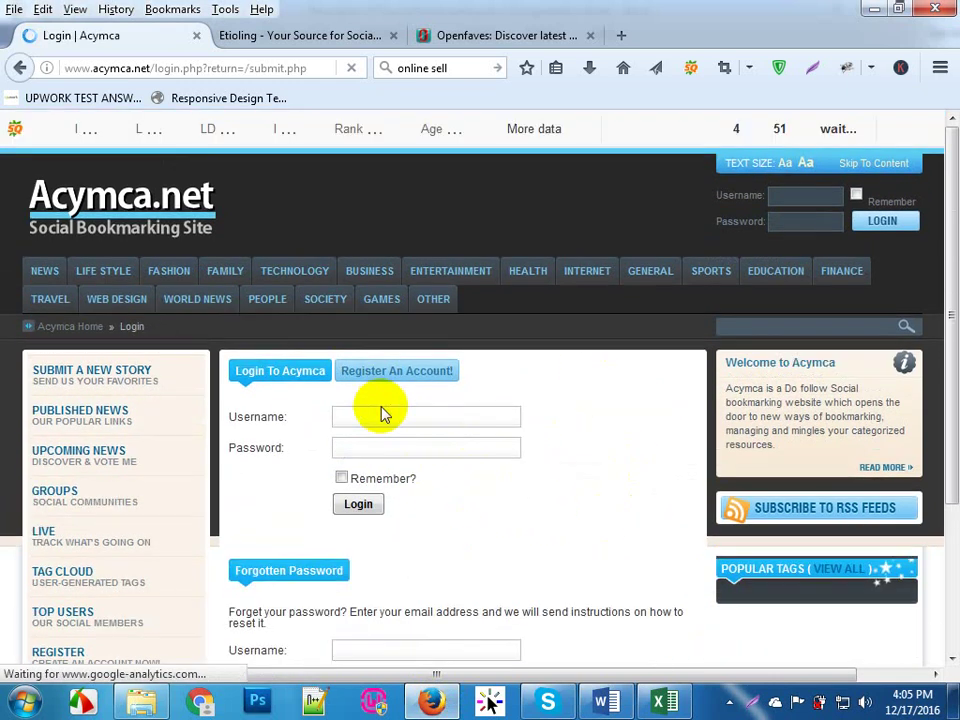
{"action": "left_click", "coordinate": [378, 416]}
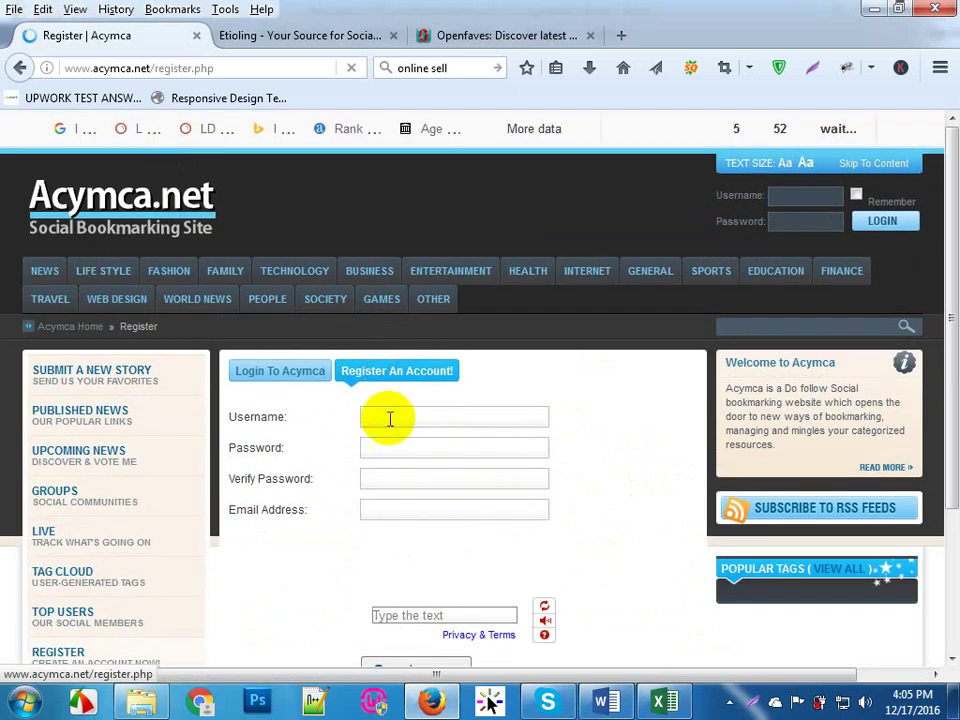
Step: Copy the username from the description document into the Username field of the Acymca registration form
{"action": "left_click", "coordinate": [386, 417]}
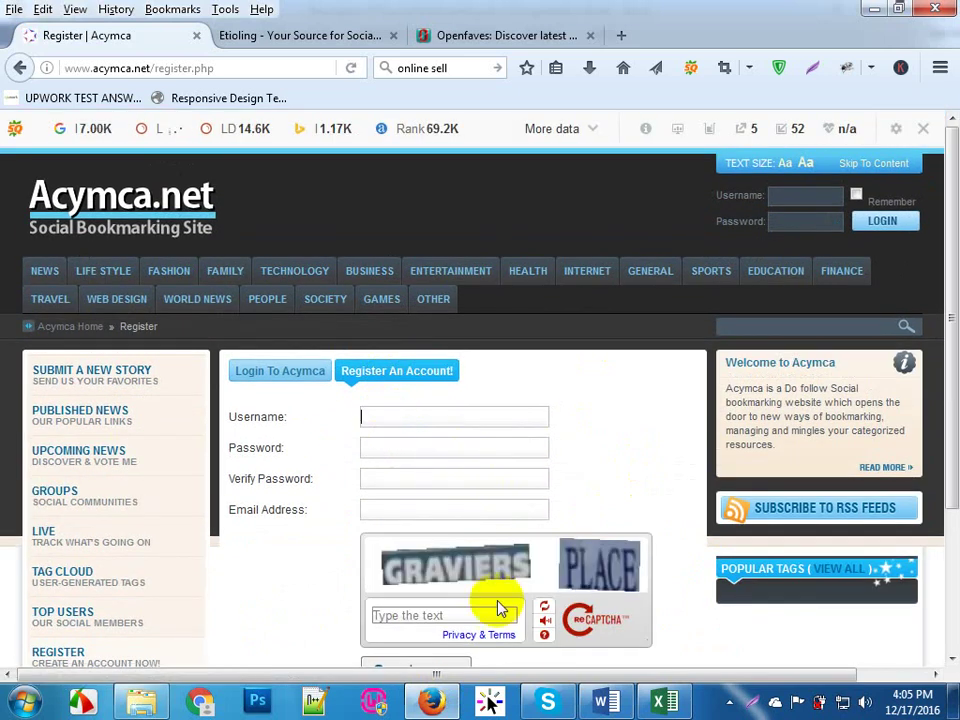
{"action": "left_click", "coordinate": [607, 701]}
{"action": "scroll", "coordinate": [408, 422], "scroll_direction": "up", "scroll_amount": 5}
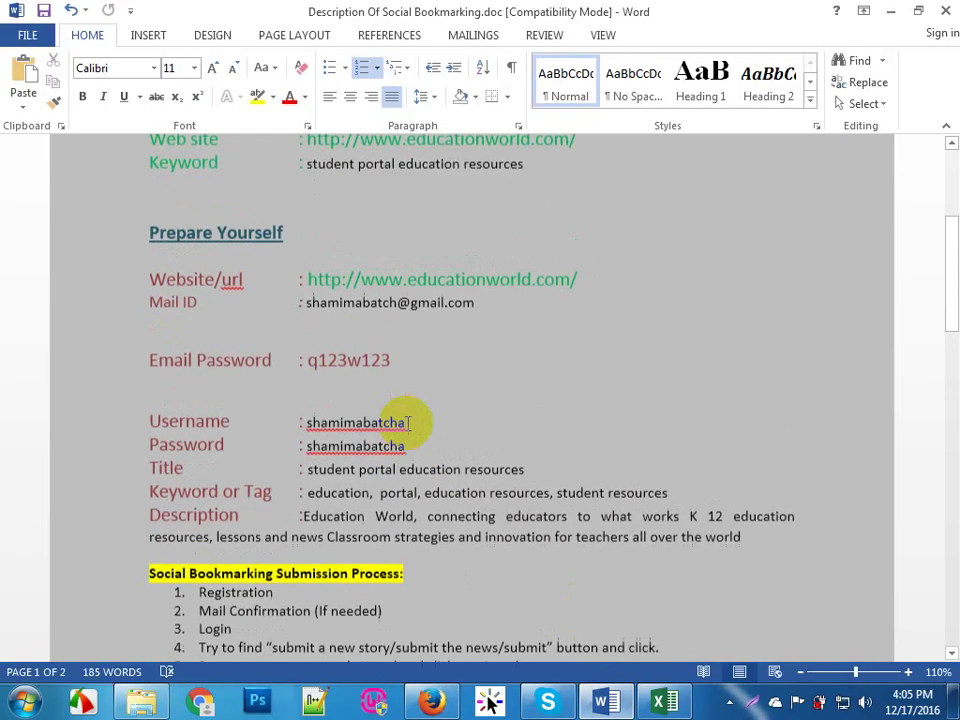
{"action": "double_click", "coordinate": [352, 430]}
{"action": "key", "text": "ctrl+c"}
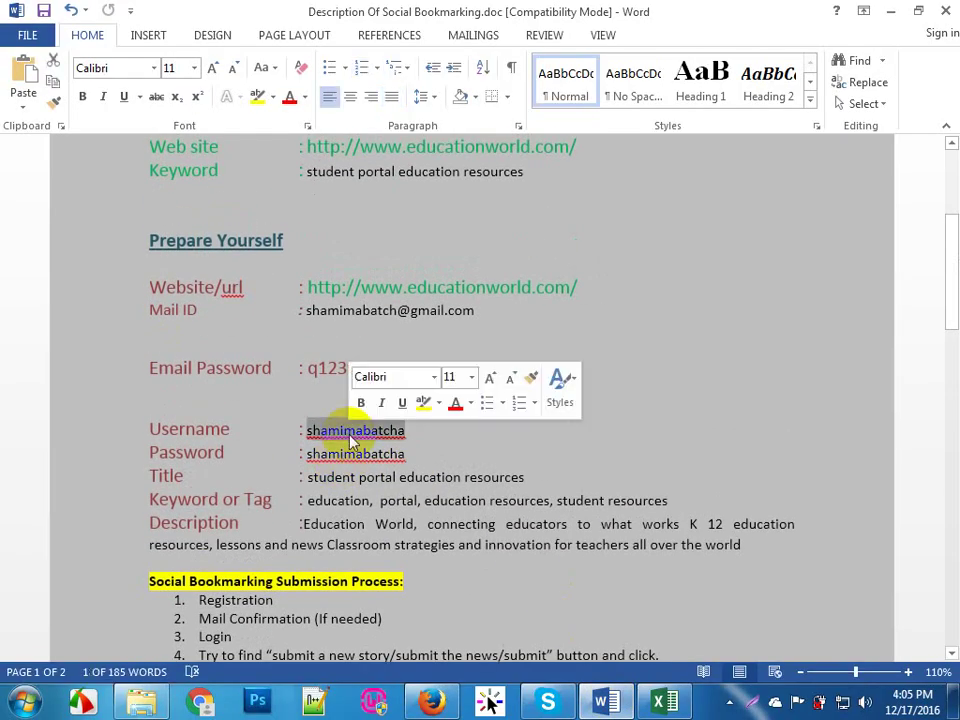
{"action": "left_click", "coordinate": [434, 699]}
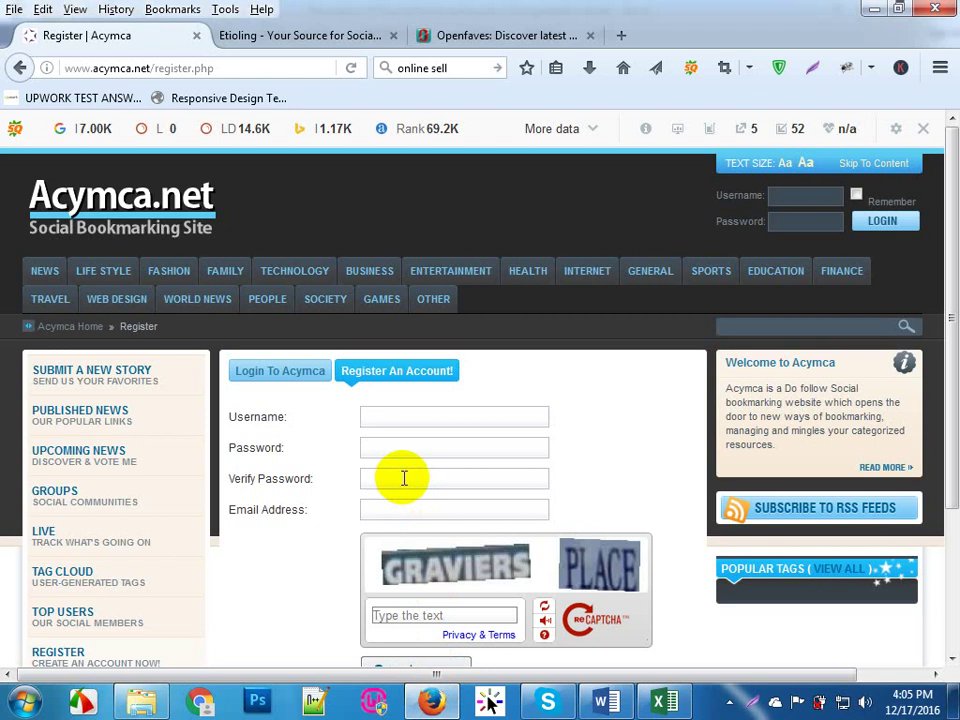
{"action": "key", "text": "ctrl+v"}
Step: Enter the account password in both the Password and Verify Password fields of the registration form
{"action": "left_click", "coordinate": [398, 448]}
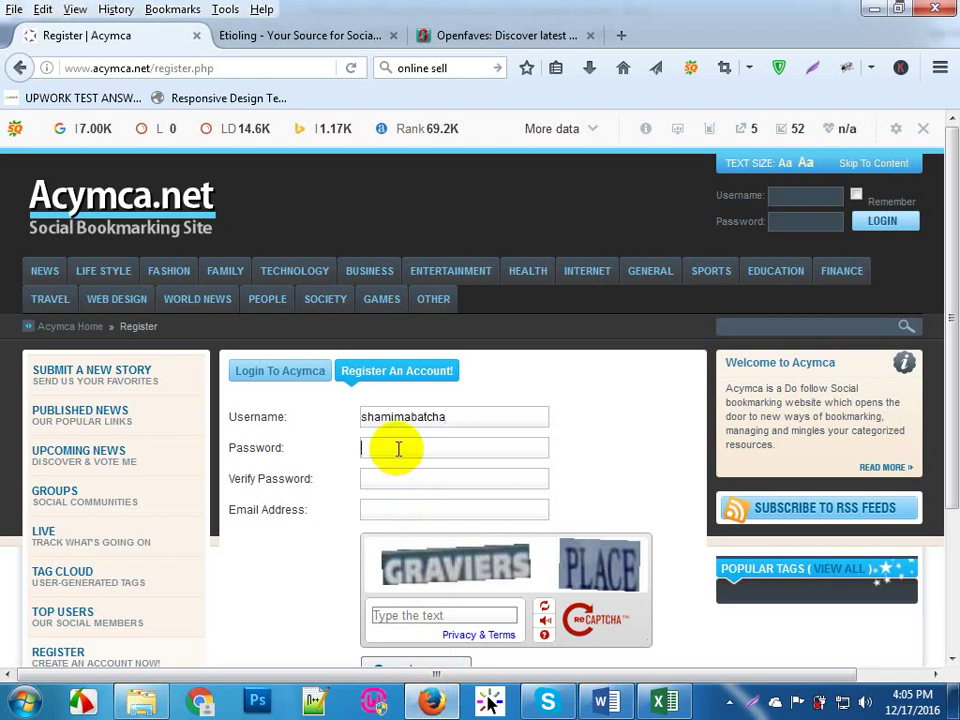
{"action": "key", "text": "ctrl+v"}
{"action": "left_click", "coordinate": [395, 483]}
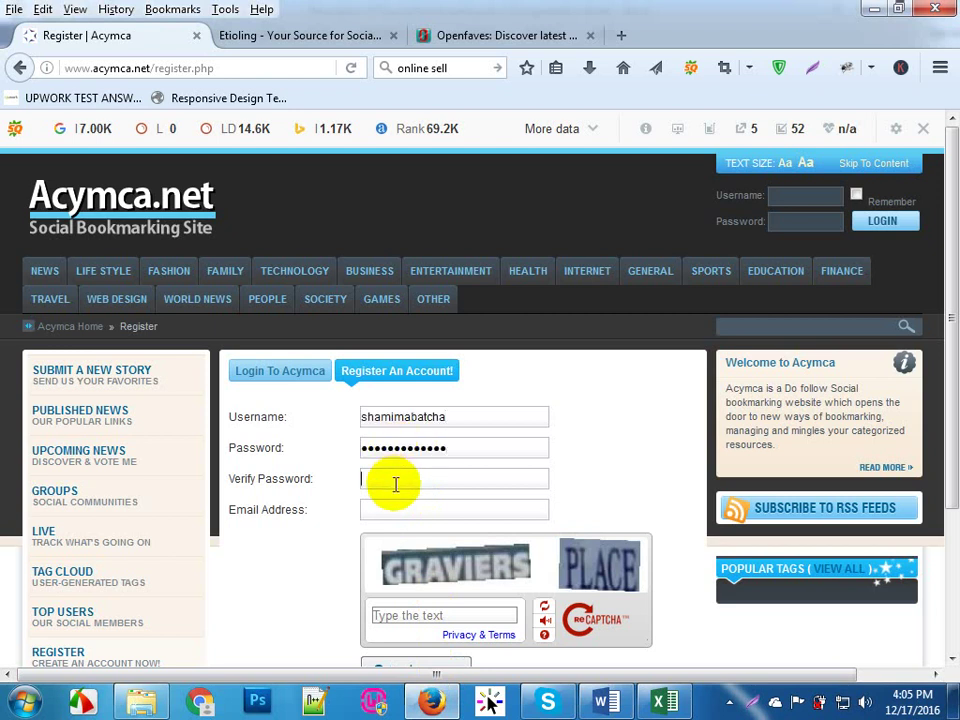
{"action": "key", "text": "ctrl+v"}
Step: Copy the Mail ID from the description document into the registration form's Email Address field
{"action": "left_click", "coordinate": [607, 701]}
{"action": "scroll", "coordinate": [537, 530], "scroll_direction": "up", "scroll_amount": 3}
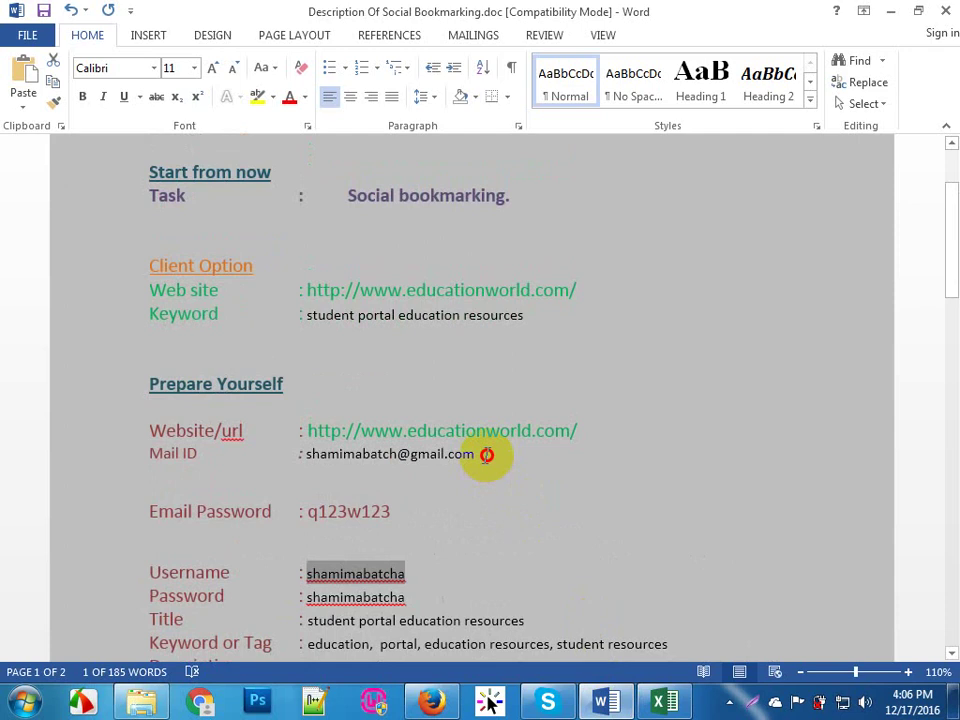
{"action": "left_click_drag", "start_coordinate": [489, 454], "coordinate": [330, 458]}
{"action": "key", "text": "ctrl+c"}
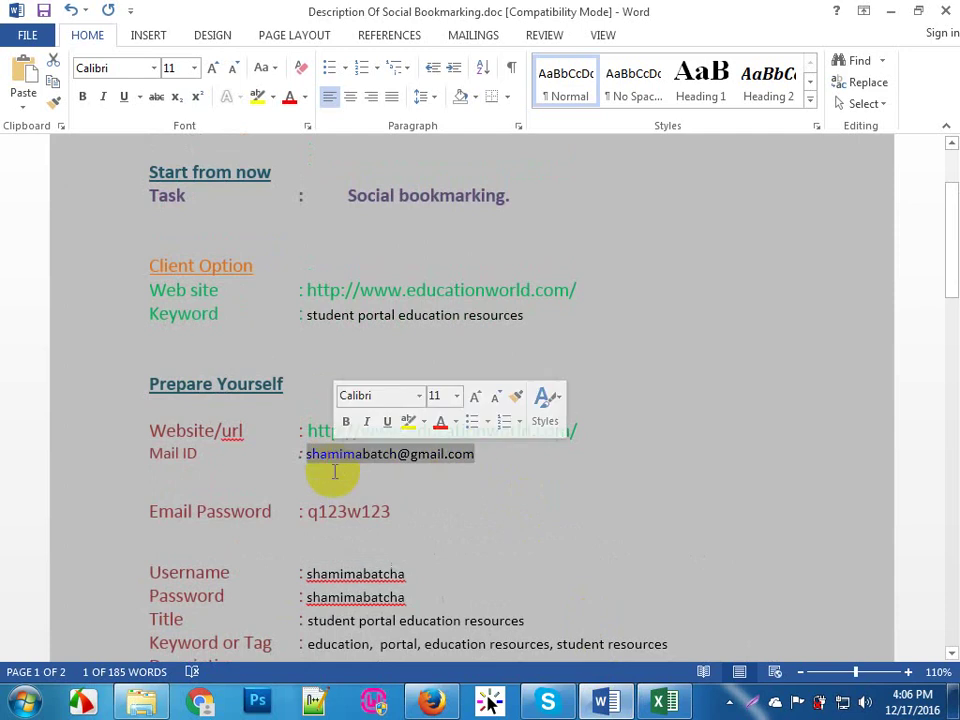
{"action": "left_click", "coordinate": [432, 701]}
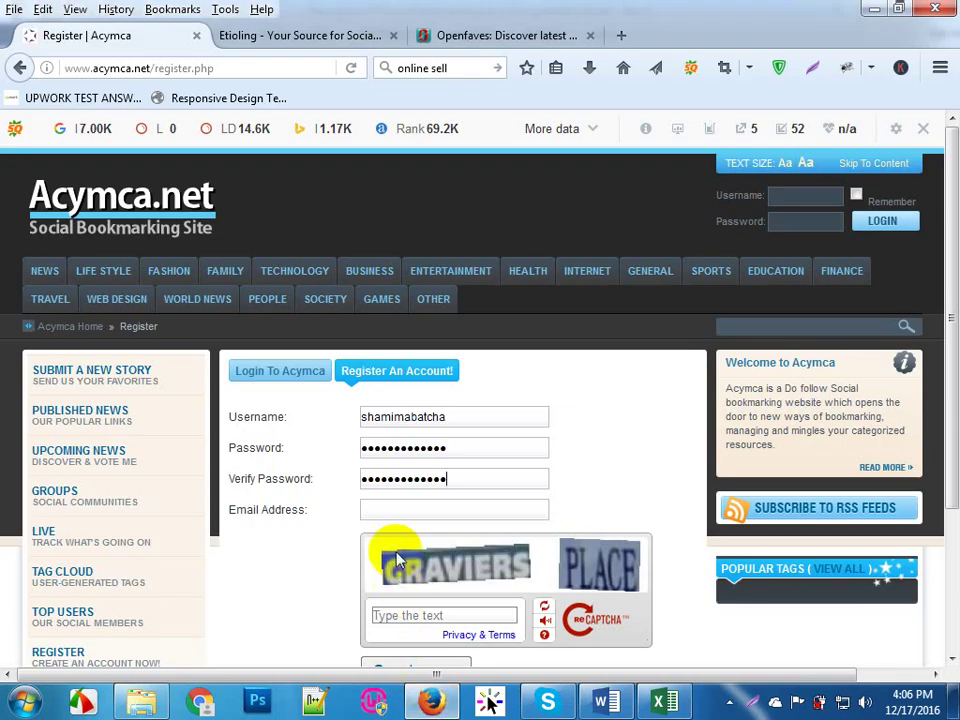
{"action": "left_click", "coordinate": [391, 518]}
{"action": "key", "text": "ctrl+v"}
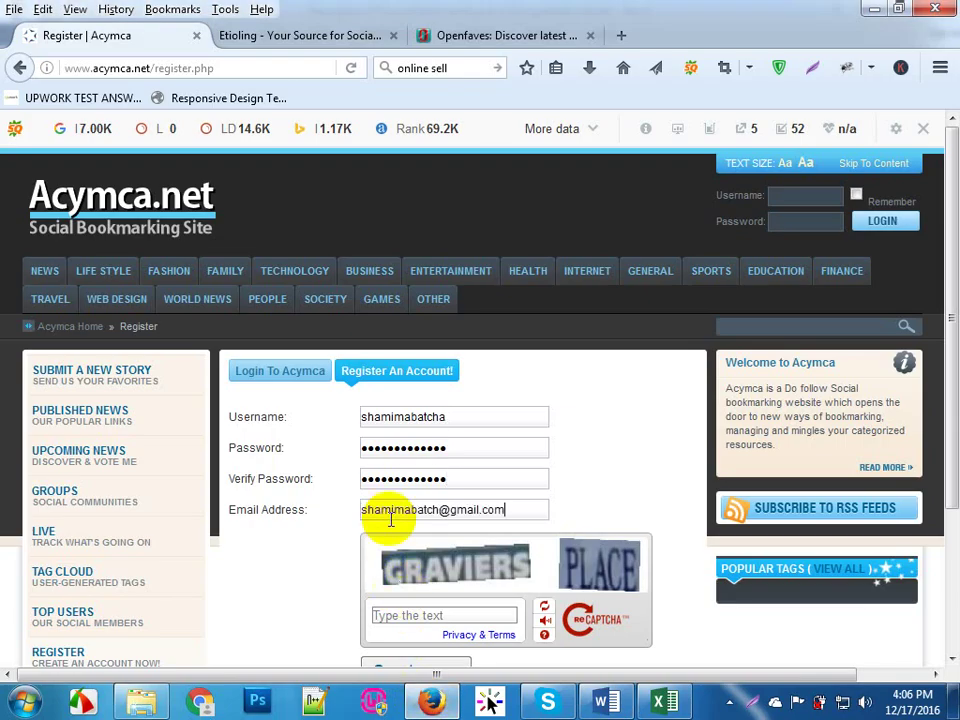
Step: Answer the reCAPTCHA challenge with its two displayed words and create the user account
{"action": "left_click", "coordinate": [460, 611]}
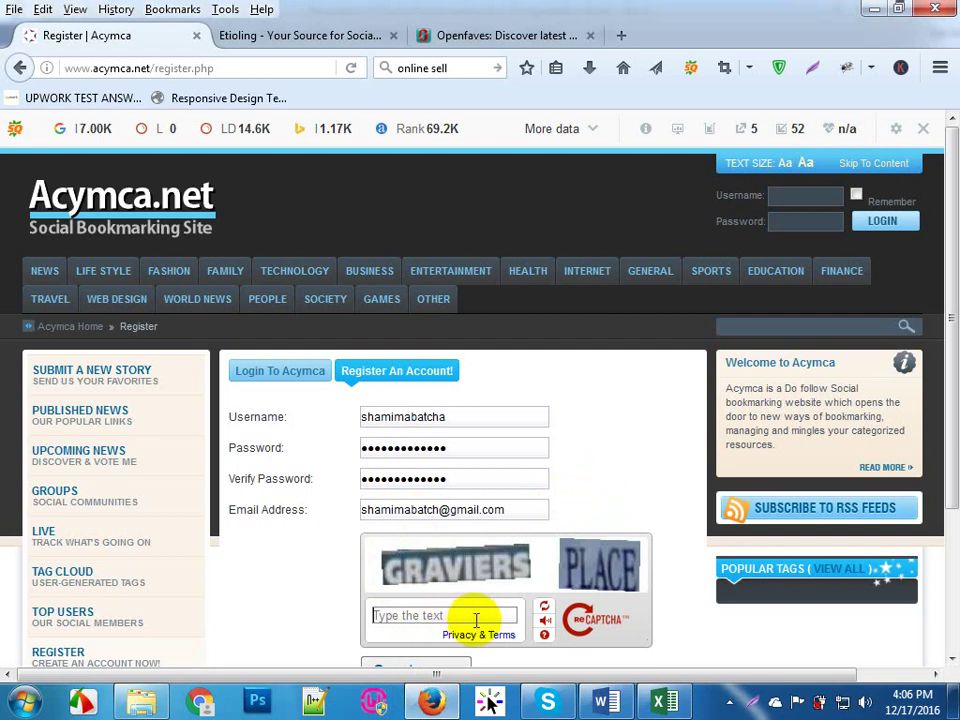
{"action": "type", "text": "graviers place"}
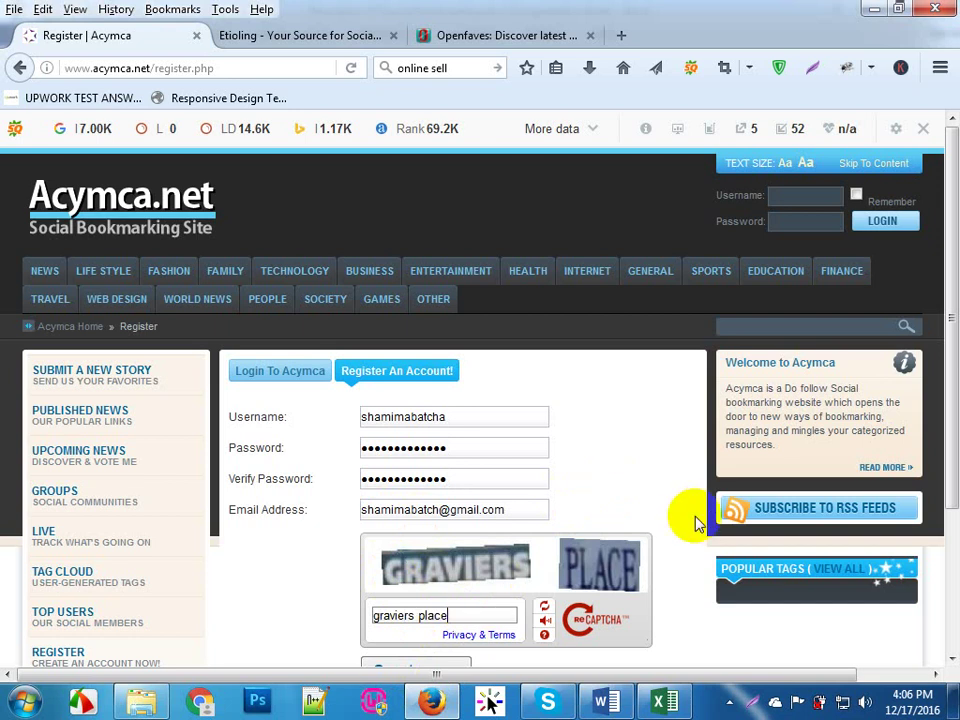
{"action": "scroll", "coordinate": [694, 516], "scroll_direction": "down", "scroll_amount": 3}
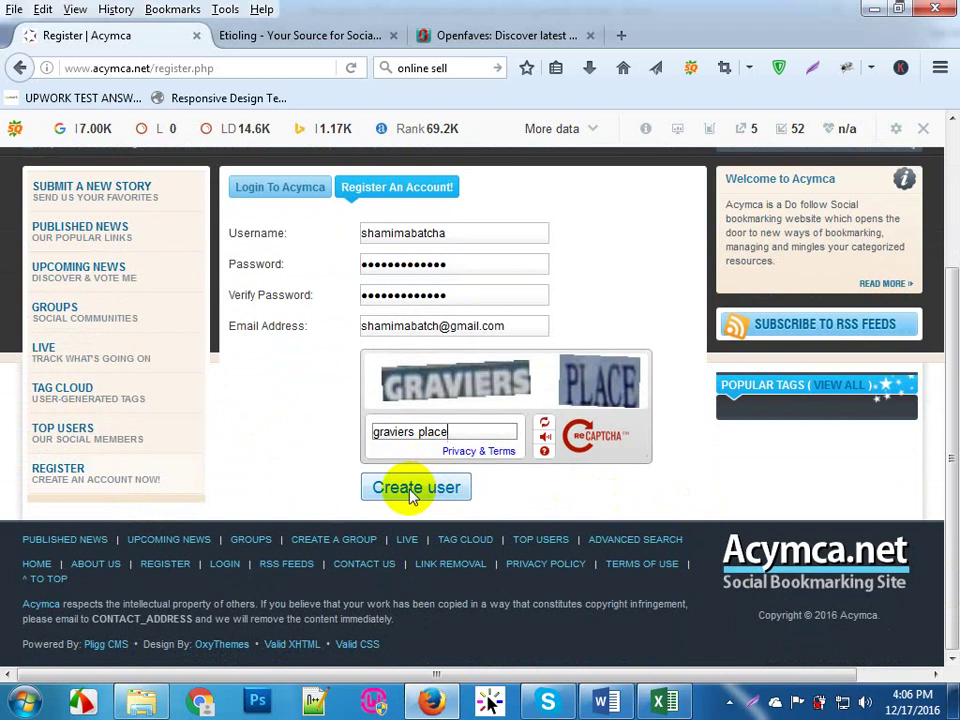
{"action": "left_click", "coordinate": [411, 493]}
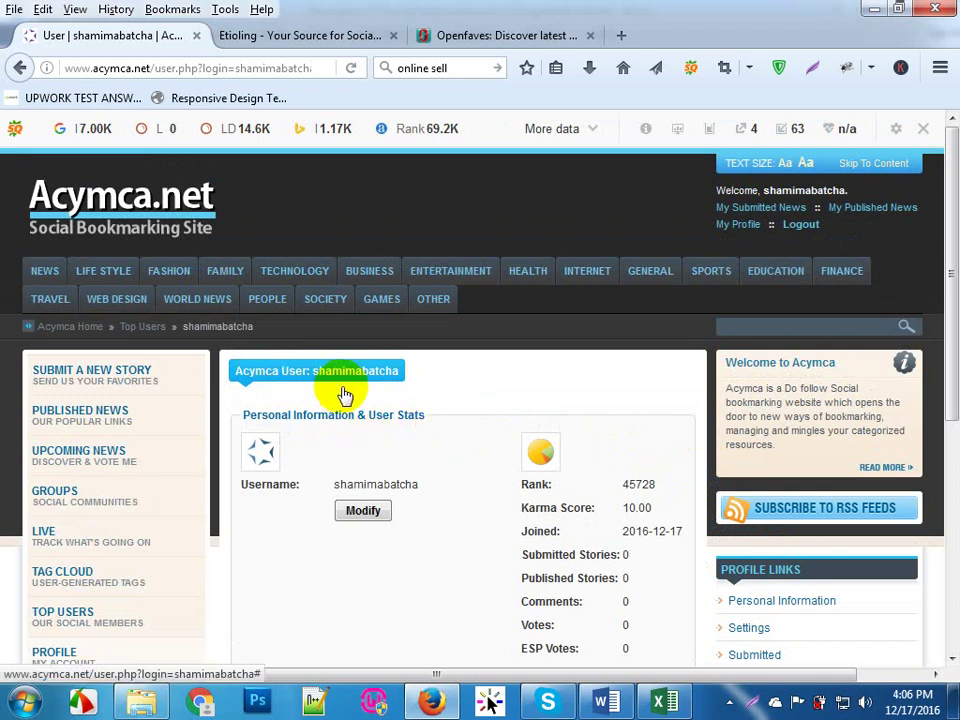
Step: Look over the new user's profile page and open Acymca's form for submitting a new story
{"action": "scroll", "coordinate": [428, 386], "scroll_direction": "down", "scroll_amount": 5}
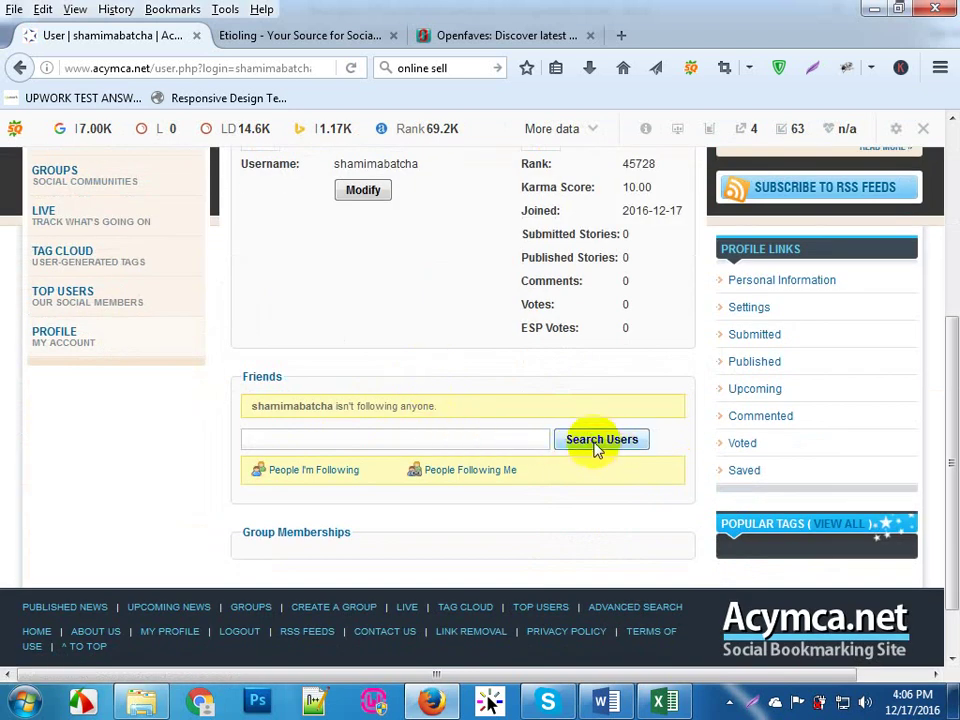
{"action": "scroll", "coordinate": [597, 449], "scroll_direction": "up", "scroll_amount": 5}
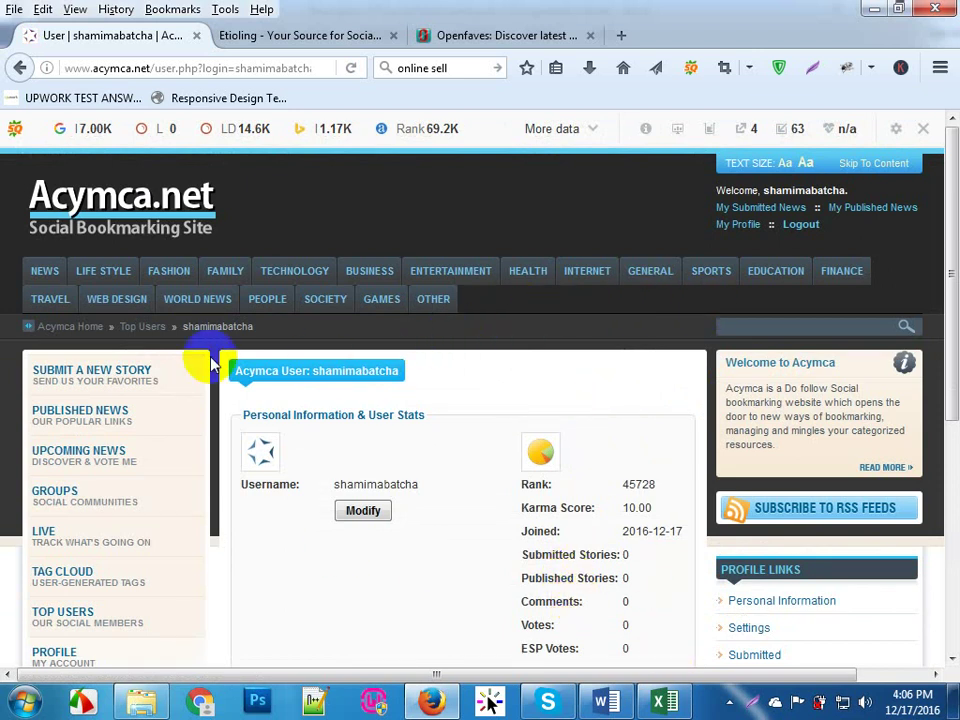
{"action": "left_click", "coordinate": [101, 377]}
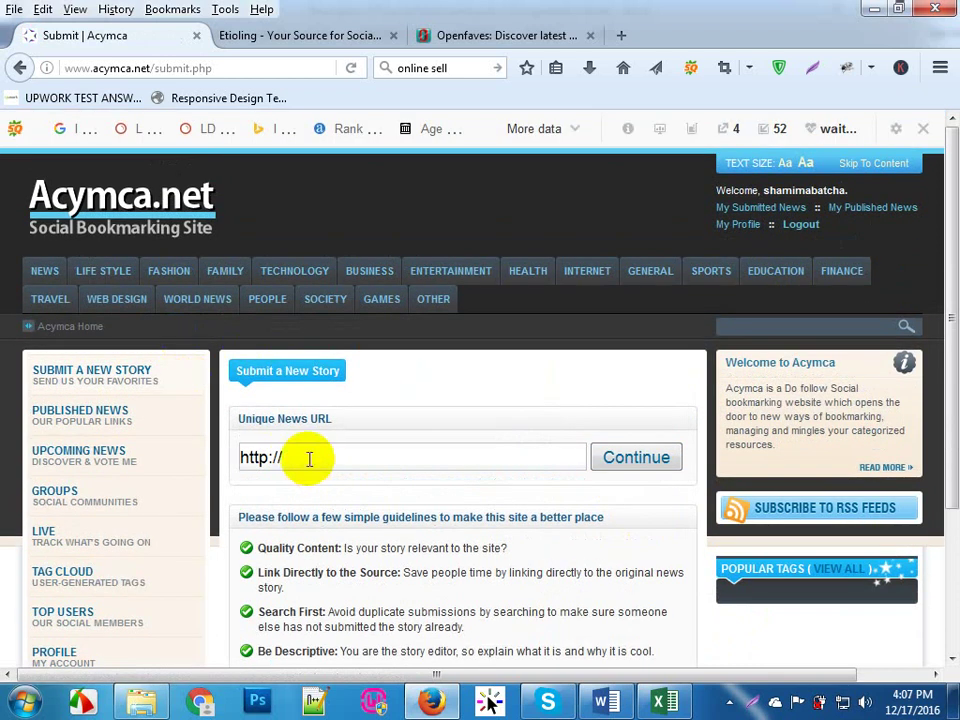
{"action": "left_click", "coordinate": [315, 457]}
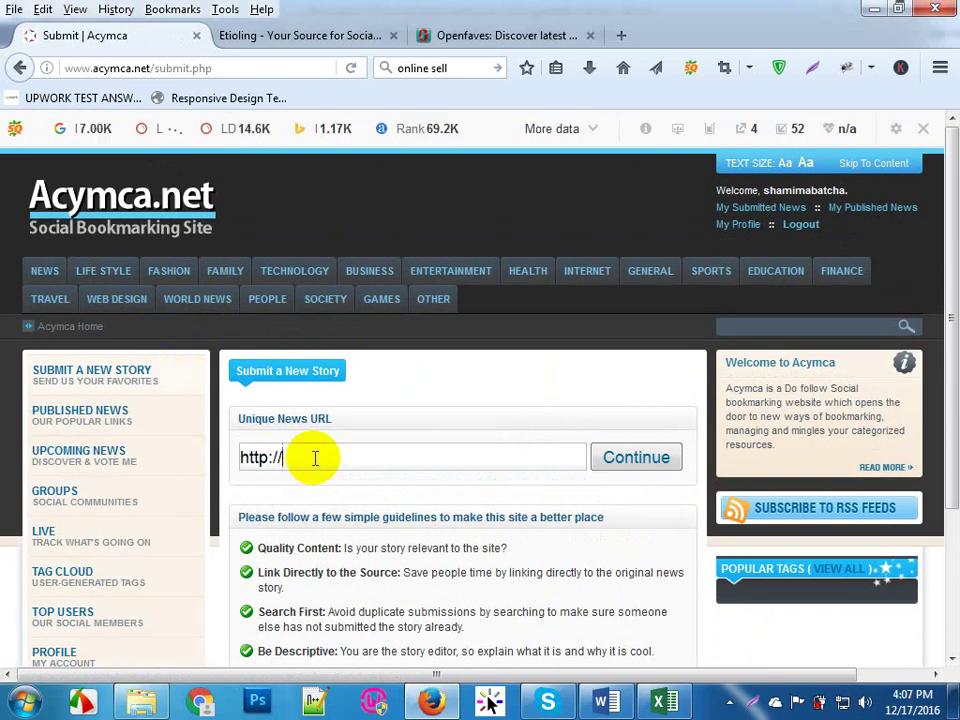
Step: Review submission process items 1 to 5 in the description document, highlighting registration through login, the submit button names and the website URL instruction
{"action": "left_click", "coordinate": [609, 703]}
{"action": "scroll", "coordinate": [552, 388], "scroll_direction": "down", "scroll_amount": 7}
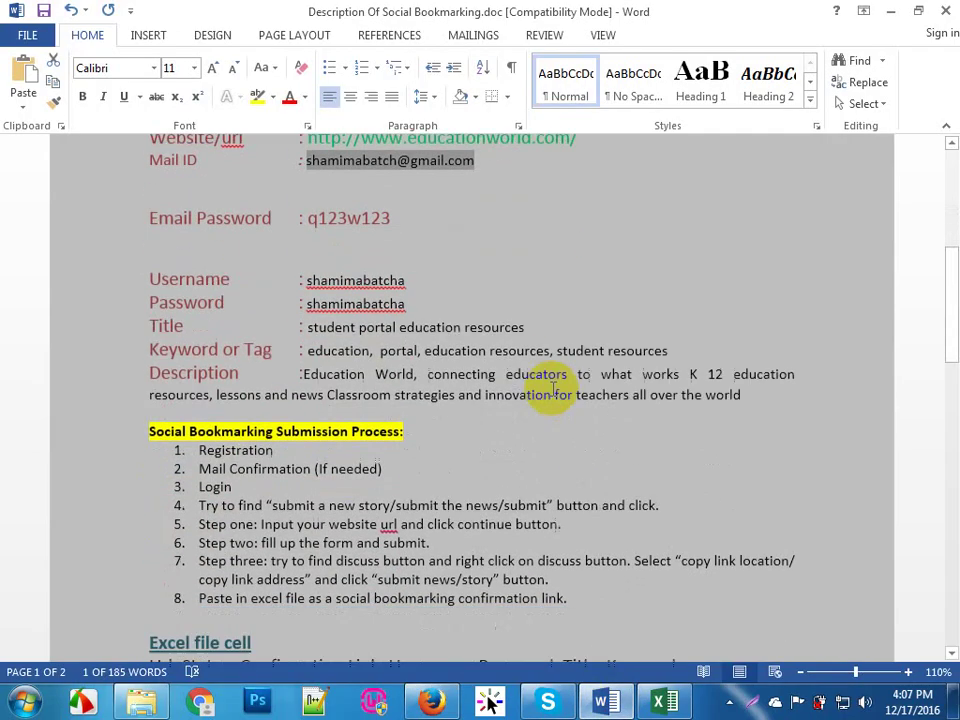
{"action": "left_click_drag", "start_coordinate": [240, 397], "coordinate": [193, 362]}
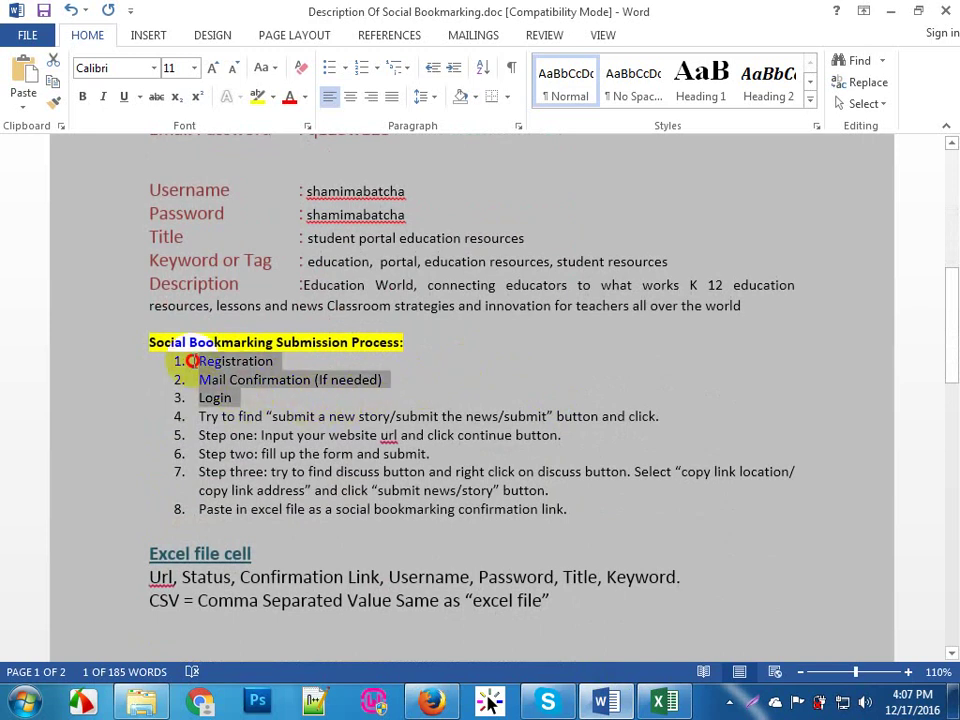
{"action": "left_click_drag", "start_coordinate": [267, 418], "coordinate": [548, 413]}
{"action": "left_click", "coordinate": [260, 436]}
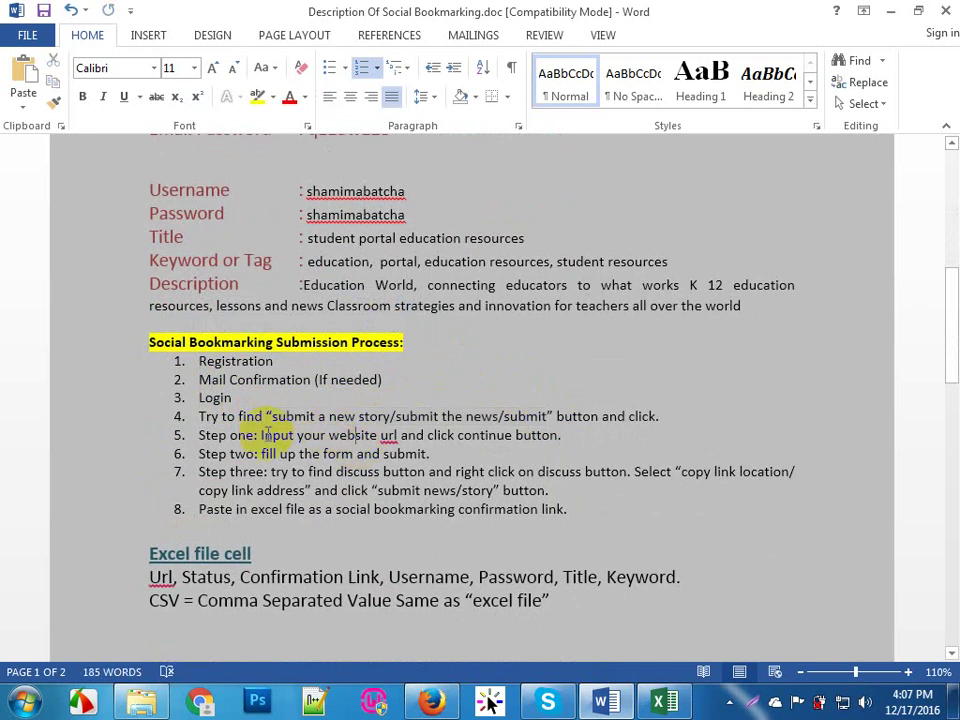
{"action": "left_click_drag", "start_coordinate": [262, 436], "coordinate": [574, 435]}
{"action": "scroll", "coordinate": [577, 433], "scroll_direction": "up", "scroll_amount": 5}
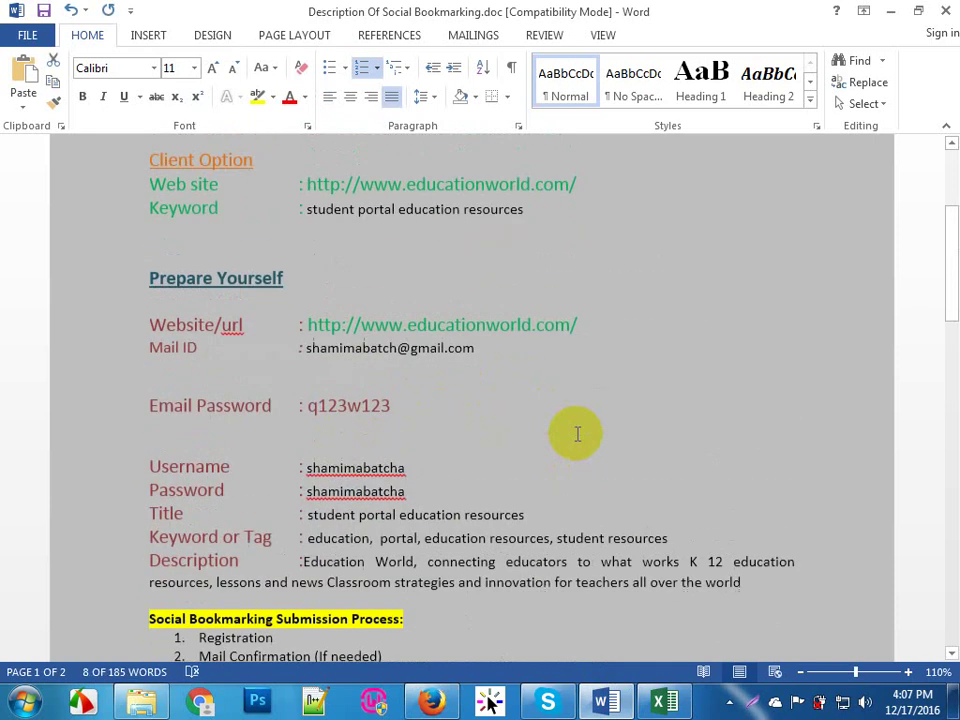
{"action": "left_click_drag", "start_coordinate": [576, 333], "coordinate": [306, 336]}
{"action": "key", "text": "ctrl+c"}
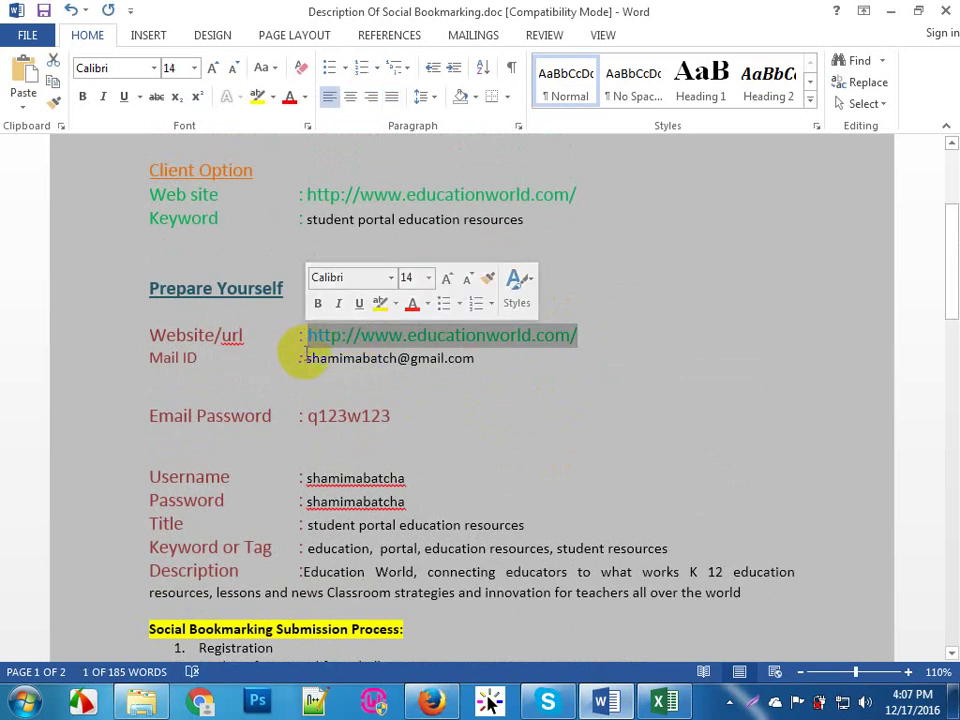
{"action": "left_click", "coordinate": [431, 700]}
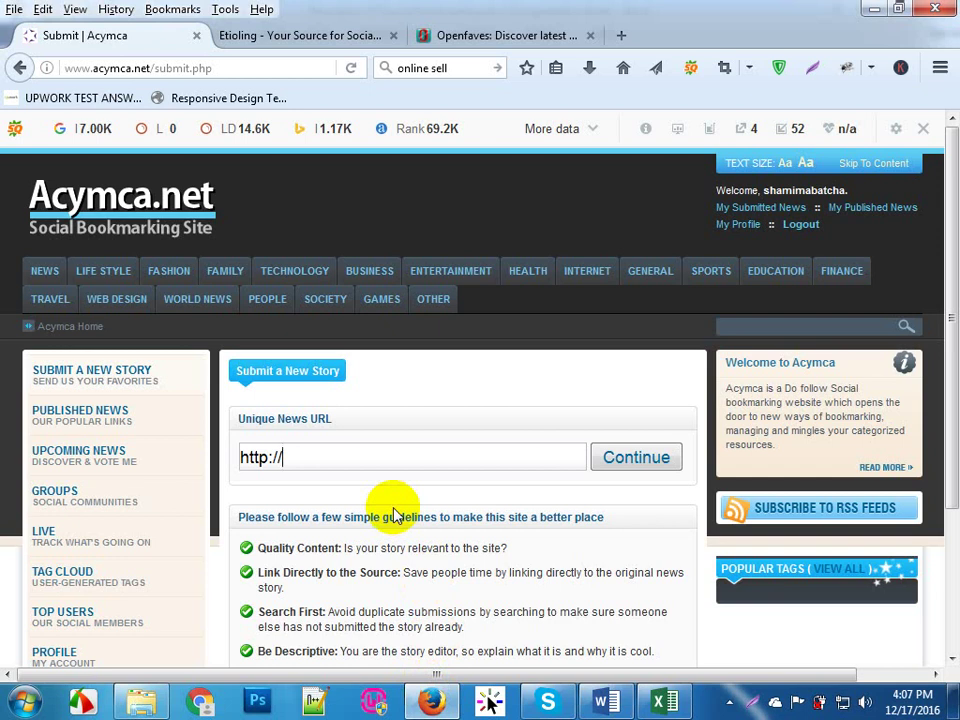
{"action": "key", "text": "ctrl+v"}
{"action": "left_click", "coordinate": [325, 462]}
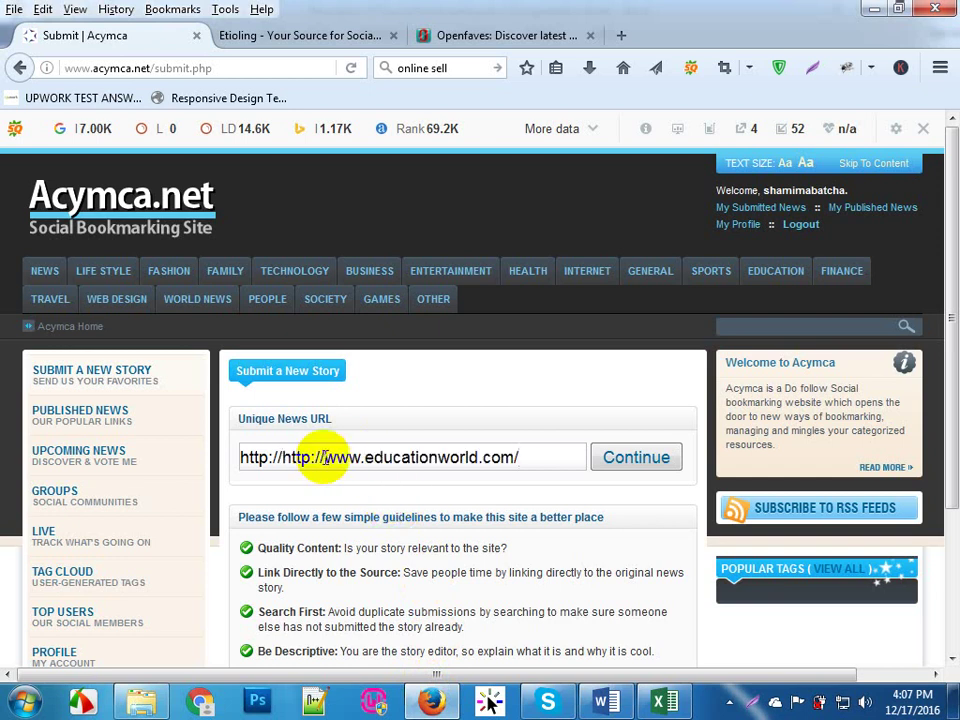
{"action": "key", "text": "BackSpace"}
{"action": "key", "text": "BackSpace"}
{"action": "key", "text": "BackSpace"}
{"action": "key", "text": "BackSpace"}
{"action": "key", "text": "BackSpace"}
{"action": "key", "text": "BackSpace"}
{"action": "key", "text": "BackSpace"}
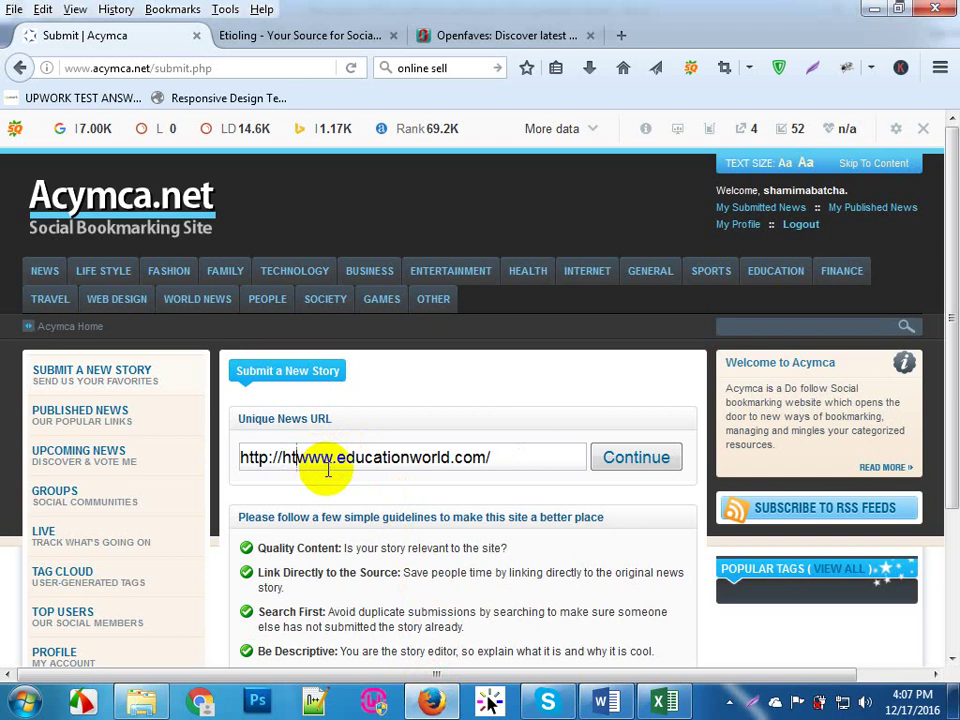
{"action": "left_click", "coordinate": [687, 505]}
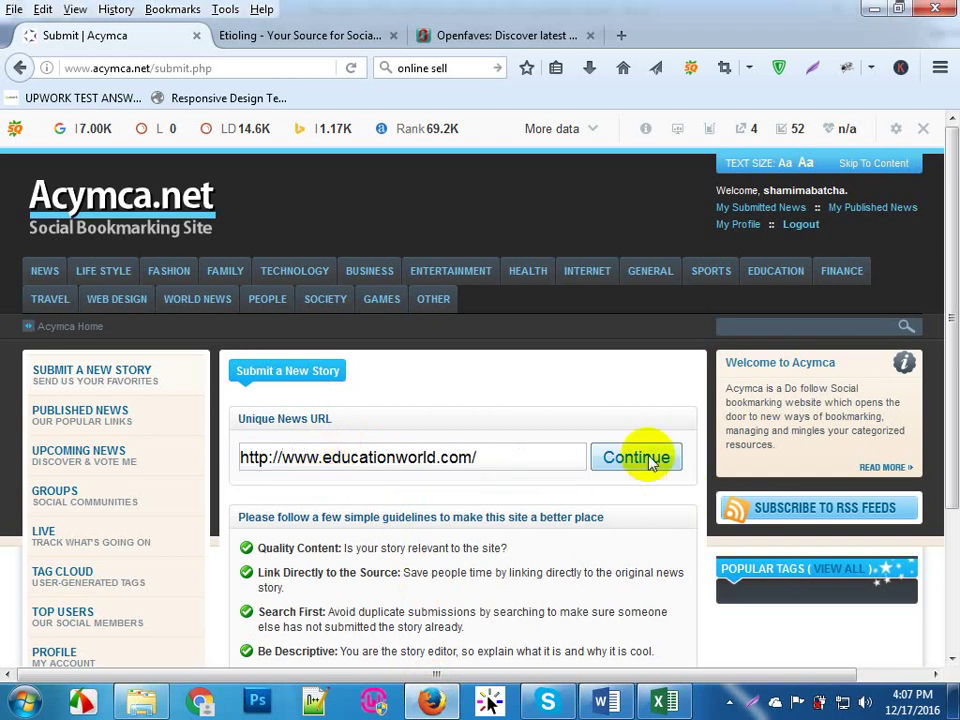
{"action": "left_click", "coordinate": [650, 462]}
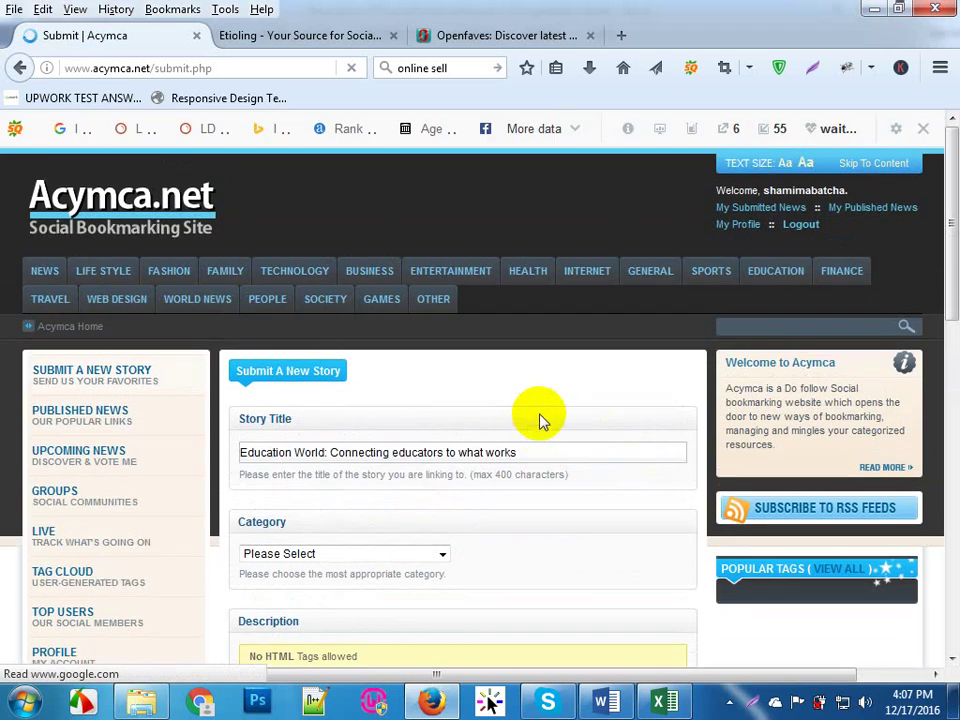
Step: Replace the prefilled story title with "student portal education resources" copied from the Word document's Title line
{"action": "left_click", "coordinate": [542, 454]}
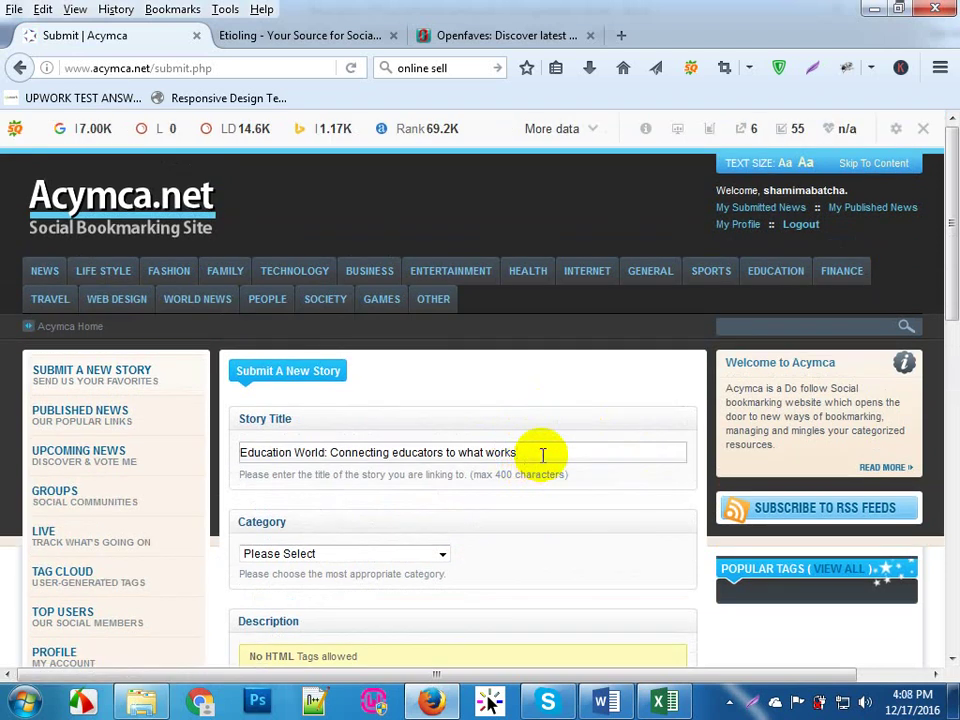
{"action": "key", "text": "BackSpace"}
{"action": "key", "text": "BackSpace"}
{"action": "key", "text": "BackSpace"}
{"action": "key", "text": "BackSpace"}
{"action": "key", "text": "BackSpace"}
{"action": "key", "text": "BackSpace"}
{"action": "key", "text": "BackSpace"}
{"action": "key", "text": "BackSpace"}
{"action": "key", "text": "BackSpace"}
{"action": "key", "text": "BackSpace"}
{"action": "key", "text": "BackSpace"}
{"action": "key", "text": "BackSpace"}
{"action": "key", "text": "BackSpace"}
{"action": "key", "text": "BackSpace"}
{"action": "key", "text": "BackSpace"}
{"action": "key", "text": "BackSpace"}
{"action": "key", "text": "BackSpace"}
{"action": "key", "text": "BackSpace"}
{"action": "key", "text": "BackSpace"}
{"action": "key", "text": "BackSpace"}
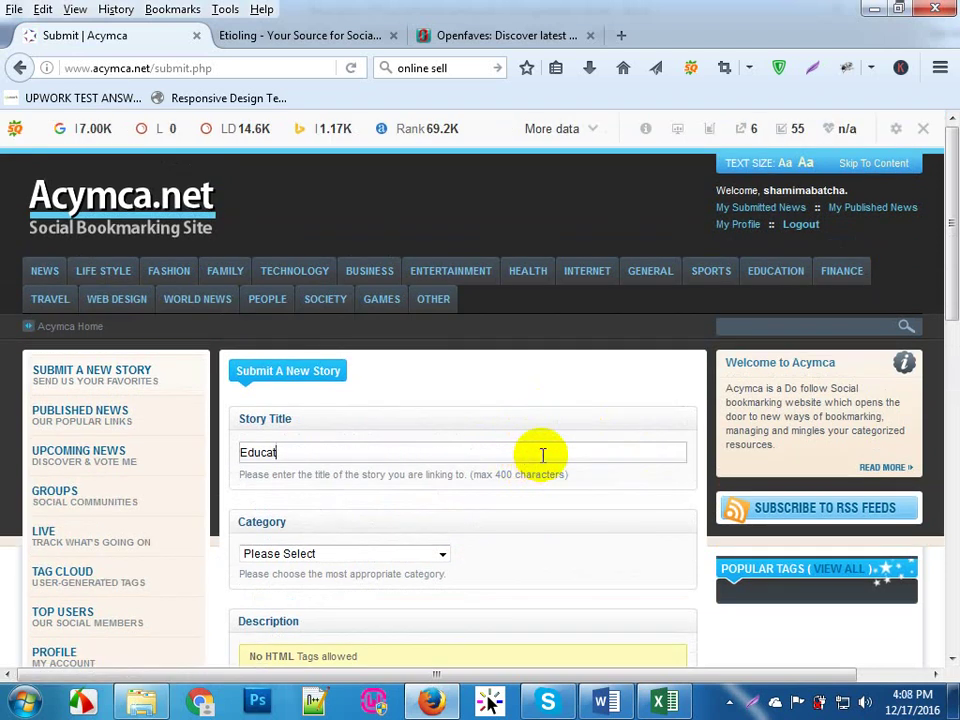
{"action": "left_click", "coordinate": [606, 701]}
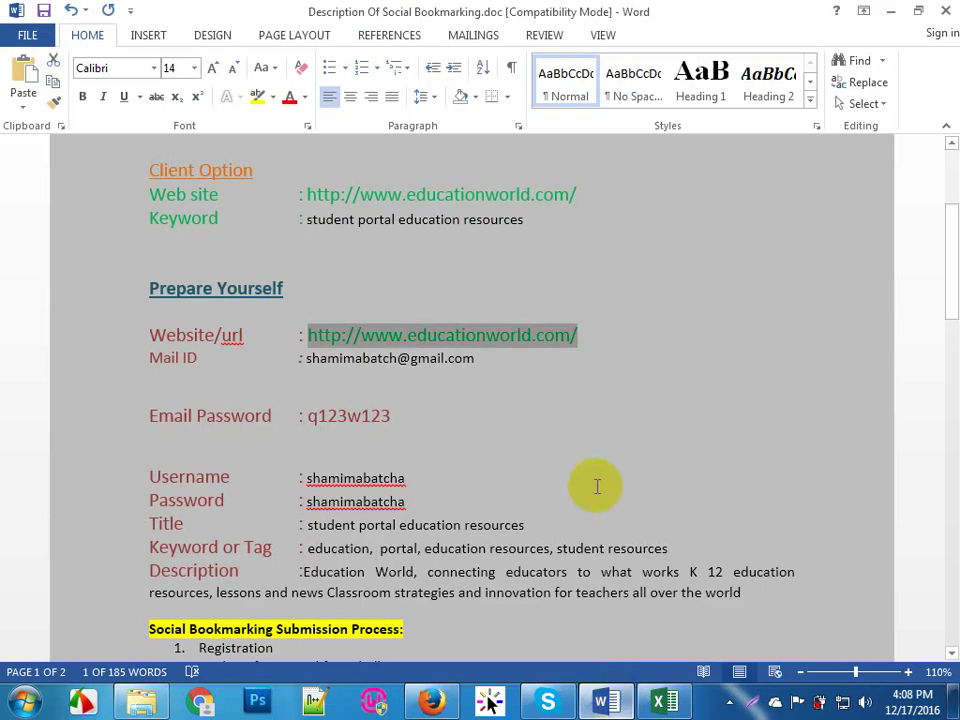
{"action": "left_click_drag", "start_coordinate": [525, 524], "coordinate": [294, 521]}
{"action": "key", "text": "ctrl+c"}
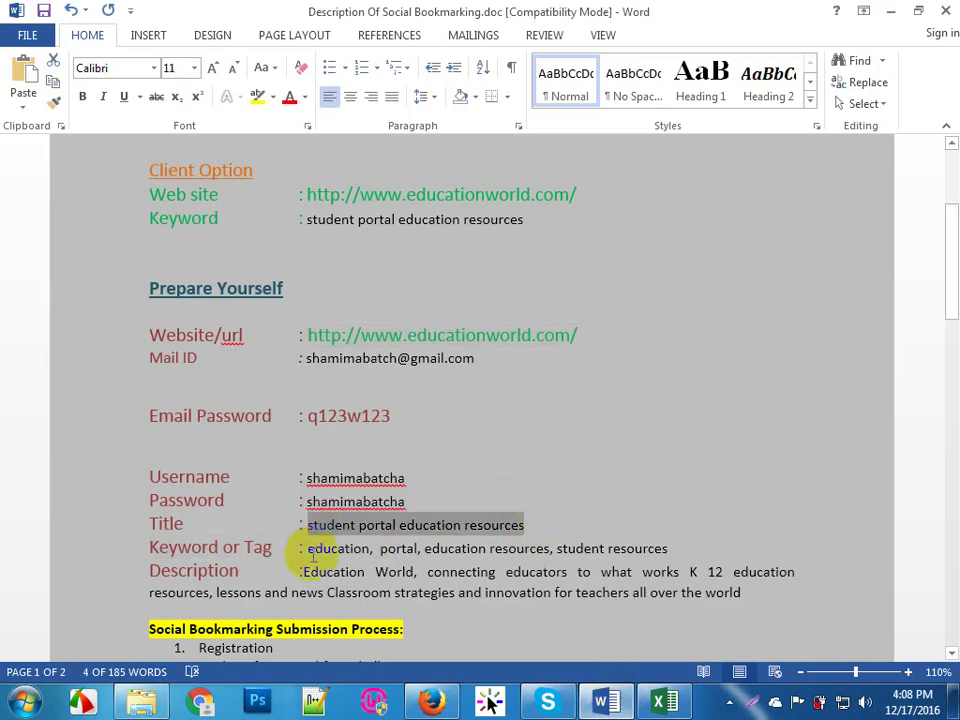
{"action": "left_click", "coordinate": [432, 700]}
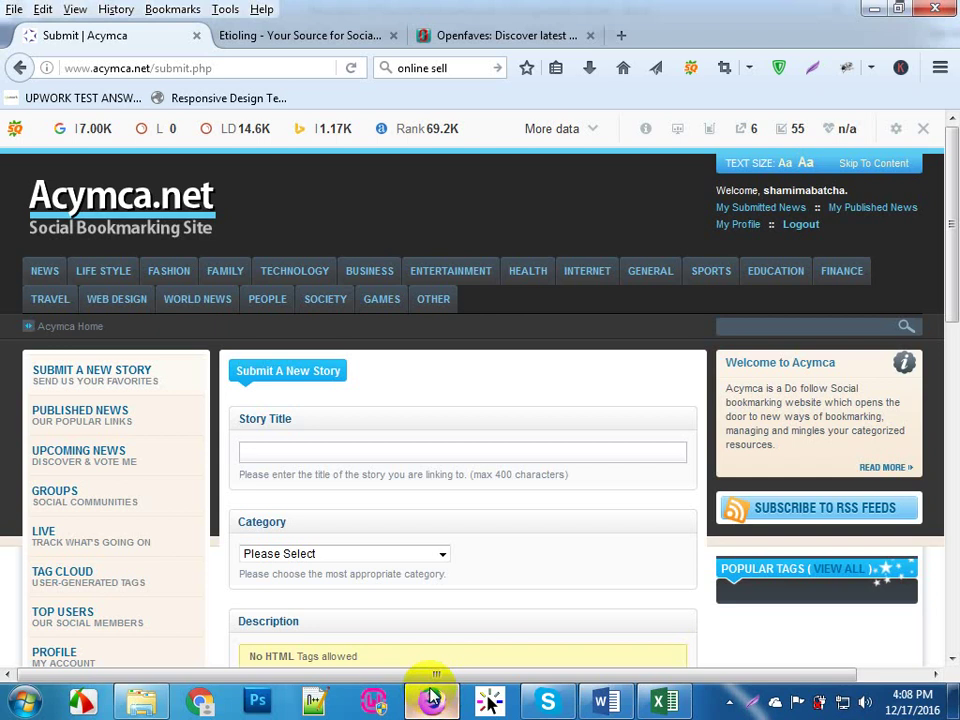
{"action": "key", "text": "ctrl+v"}
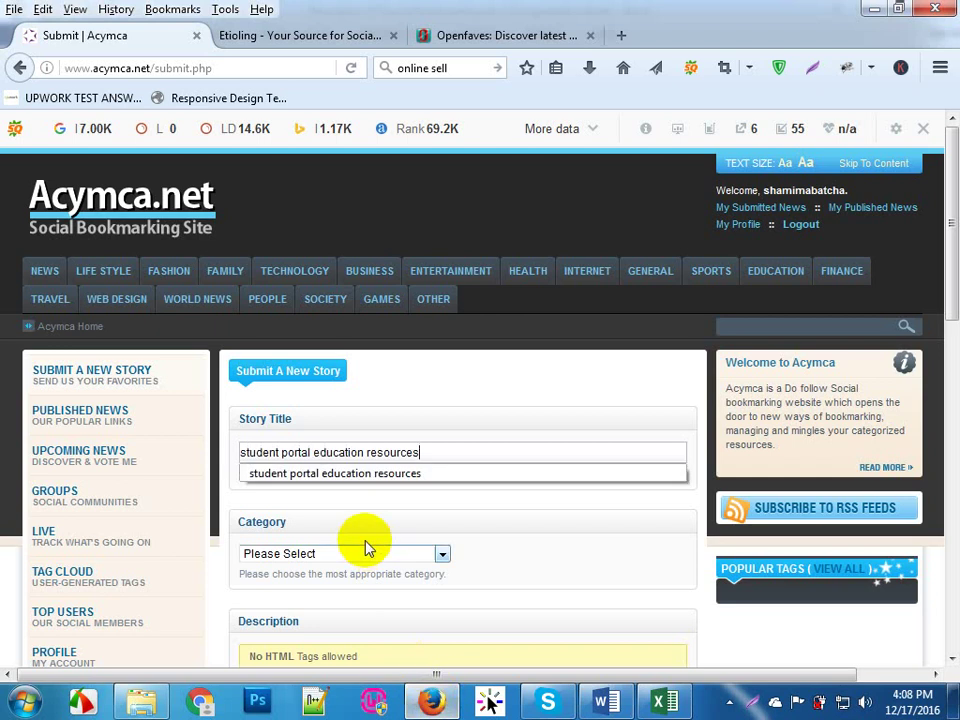
Step: Set the story's category to Education and fill its description with the two-line Description text copied from the Word document
{"action": "left_click", "coordinate": [443, 554]}
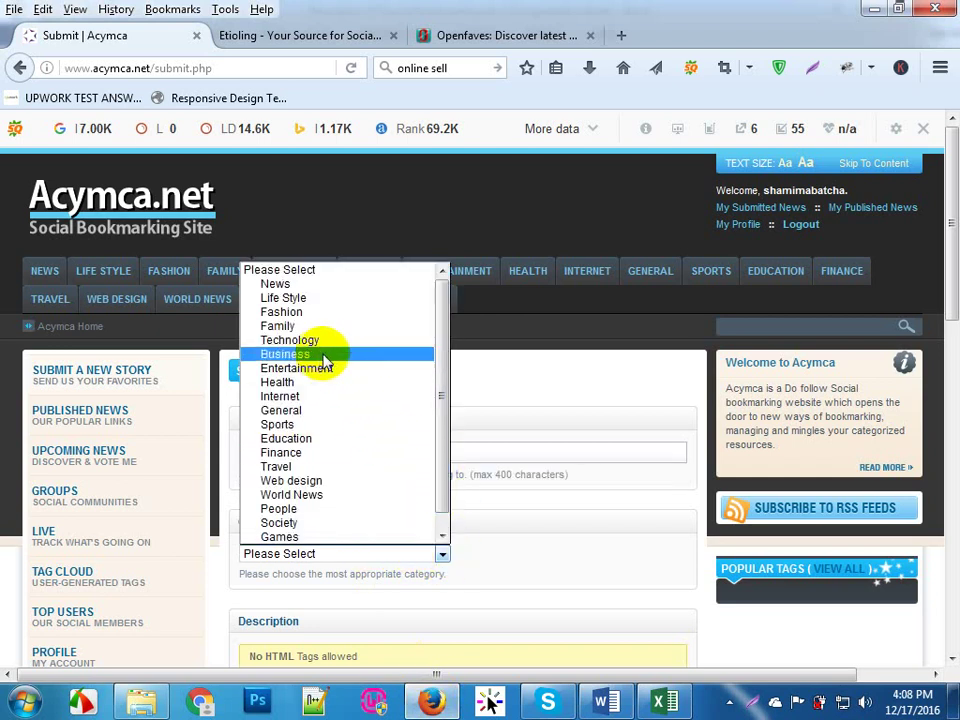
{"action": "left_click", "coordinate": [308, 442]}
{"action": "scroll", "coordinate": [405, 549], "scroll_direction": "down", "scroll_amount": 4}
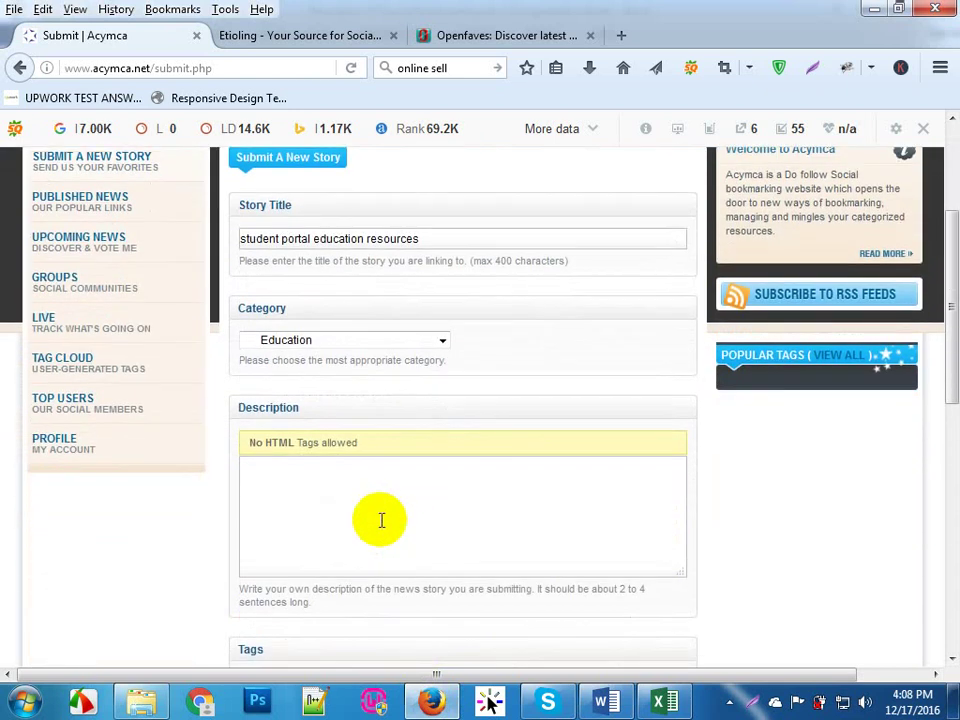
{"action": "left_click", "coordinate": [381, 519]}
{"action": "mouse_move", "coordinate": [630, 708]}
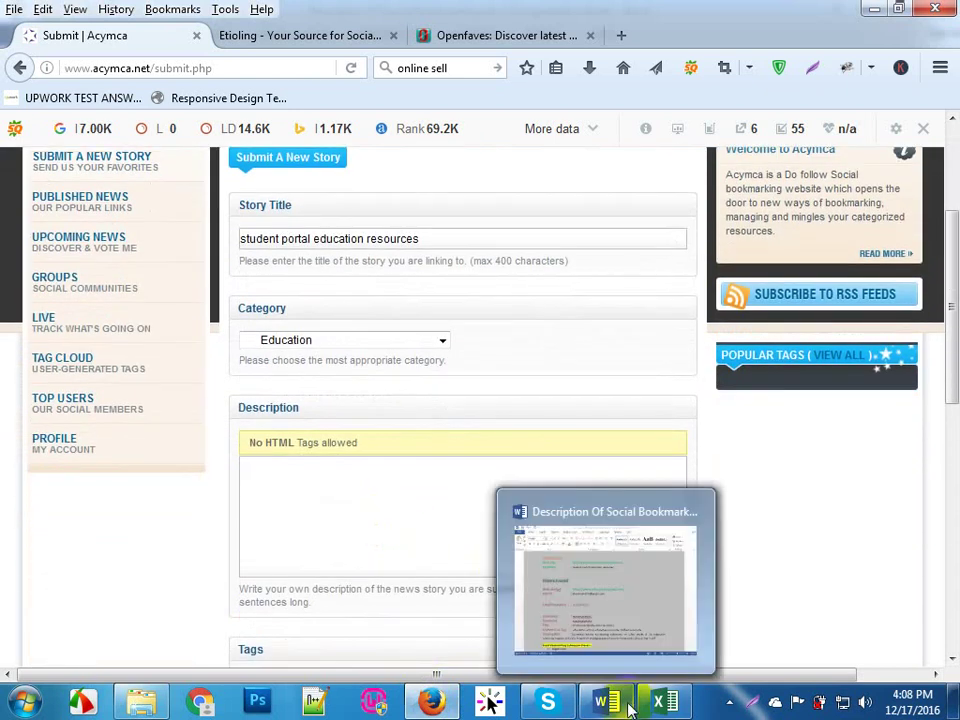
{"action": "left_click", "coordinate": [630, 708]}
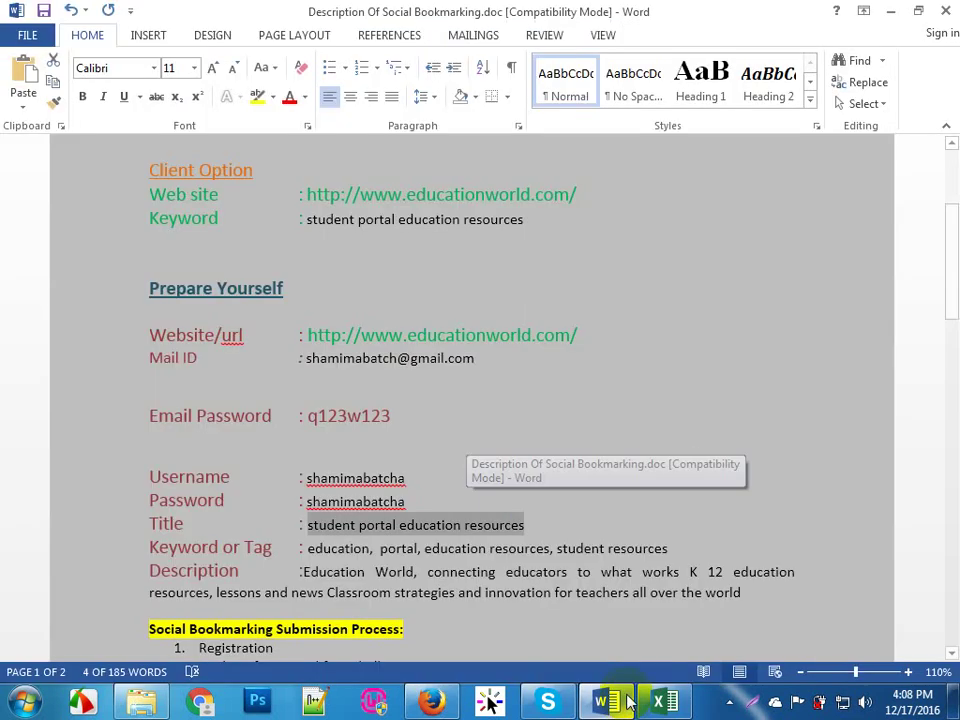
{"action": "scroll", "coordinate": [500, 395], "scroll_direction": "down", "scroll_amount": 3}
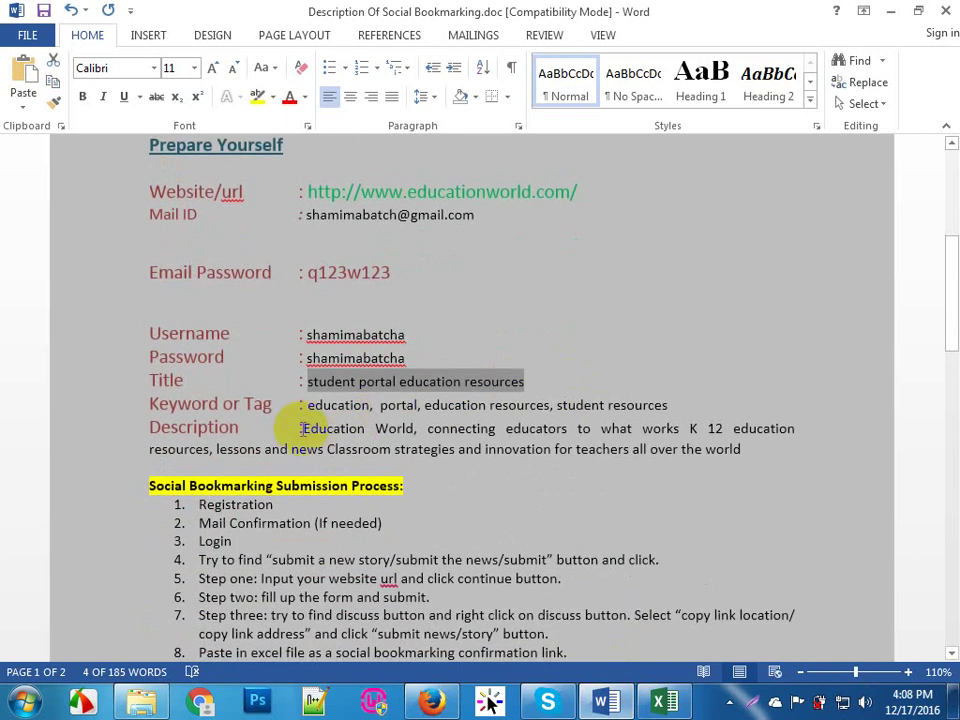
{"action": "left_click_drag", "start_coordinate": [302, 428], "coordinate": [797, 462]}
{"action": "key", "text": "ctrl+c"}
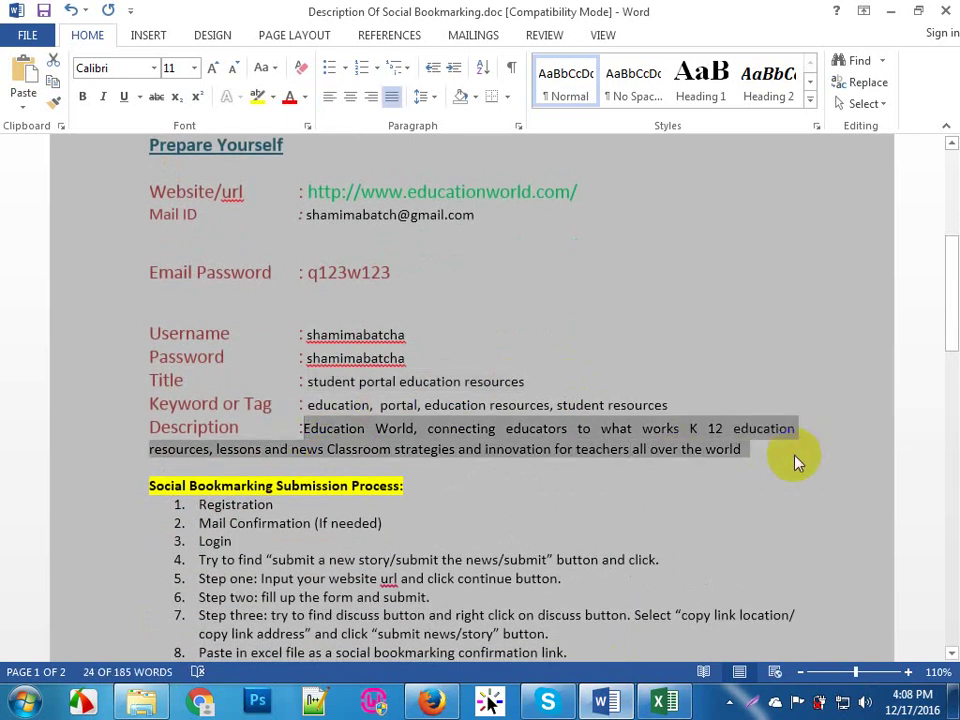
{"action": "left_click", "coordinate": [438, 697]}
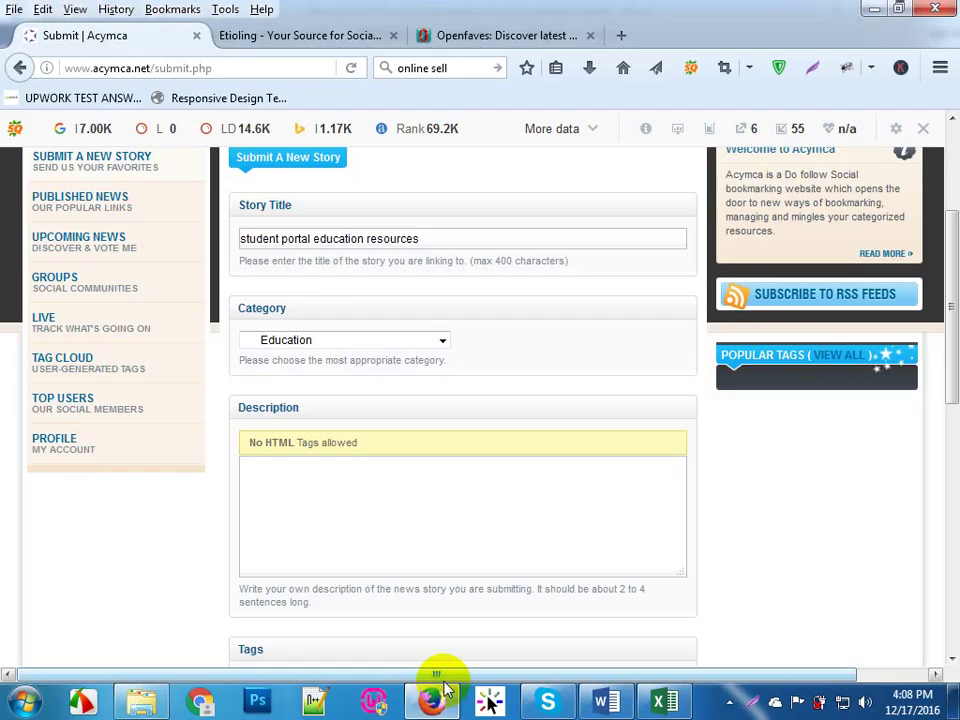
{"action": "key", "text": "ctrl+v"}
Step: Fill the story's tags with "education, portal, education resources," from the Word document's Keyword or Tag line
{"action": "scroll", "coordinate": [454, 606], "scroll_direction": "down", "scroll_amount": 5}
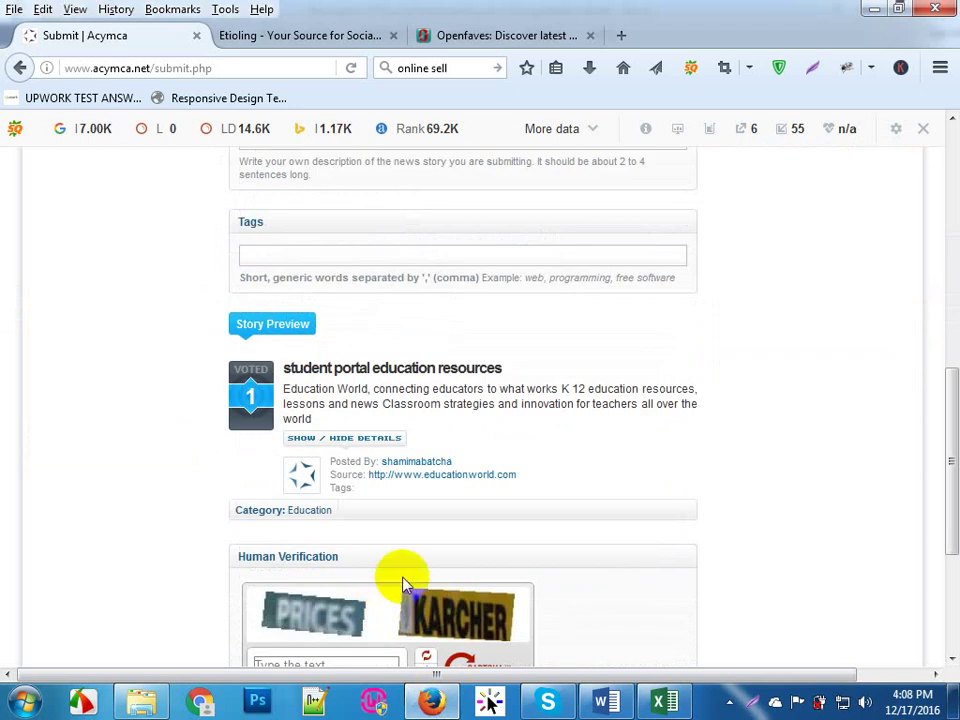
{"action": "left_click", "coordinate": [615, 703]}
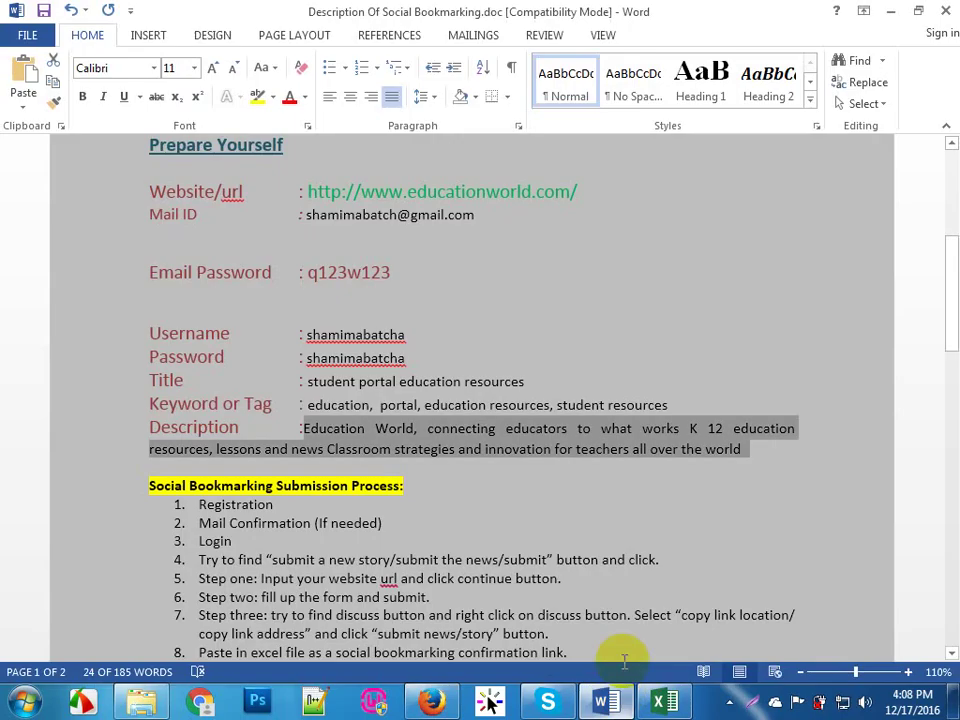
{"action": "left_click", "coordinate": [515, 402]}
{"action": "left_click", "coordinate": [311, 405], "text": "shift"}
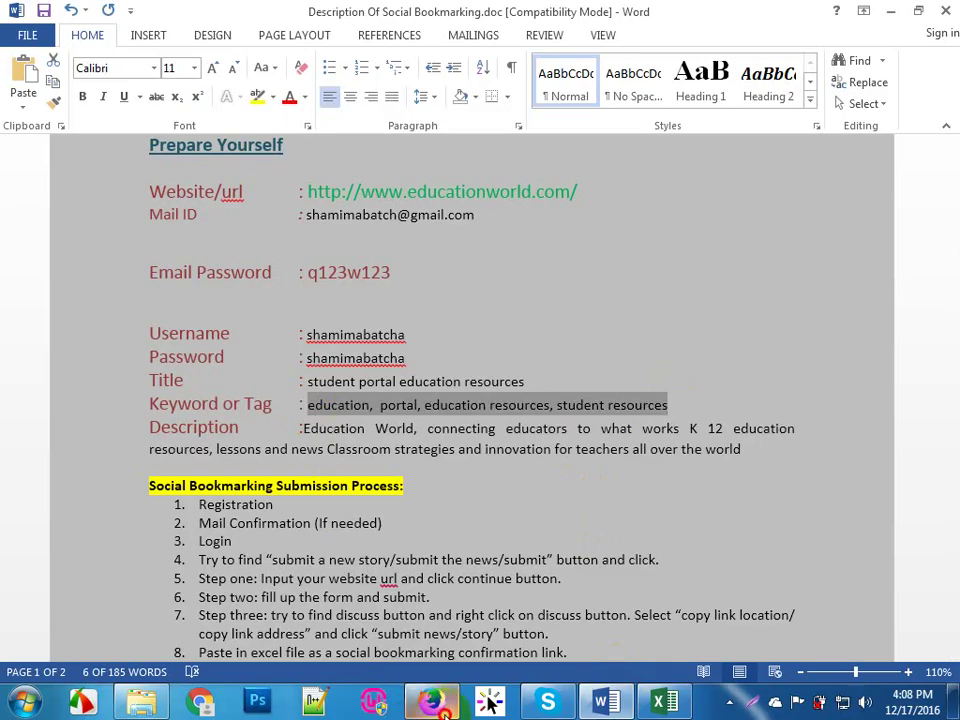
{"action": "left_click", "coordinate": [432, 703]}
{"action": "type", "text": "education,  portal, education resources,"}
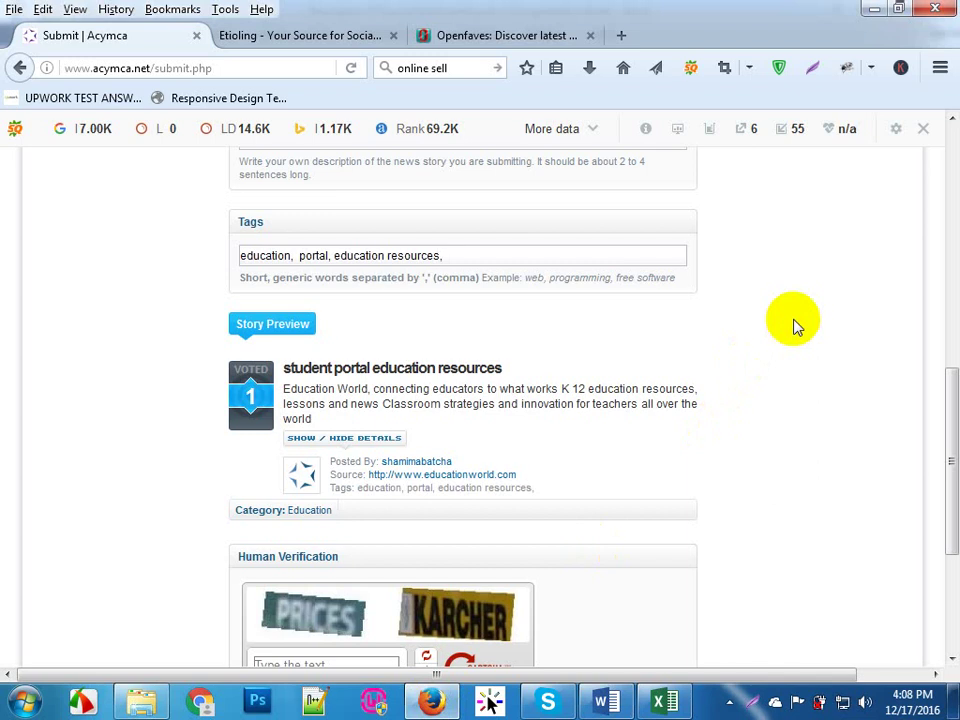
Step: Review the completed story form, checking the title, category choices, description, tags, story preview and human verification section
{"action": "scroll", "coordinate": [795, 325], "scroll_direction": "down", "scroll_amount": 3}
{"action": "scroll", "coordinate": [795, 325], "scroll_direction": "up", "scroll_amount": 2}
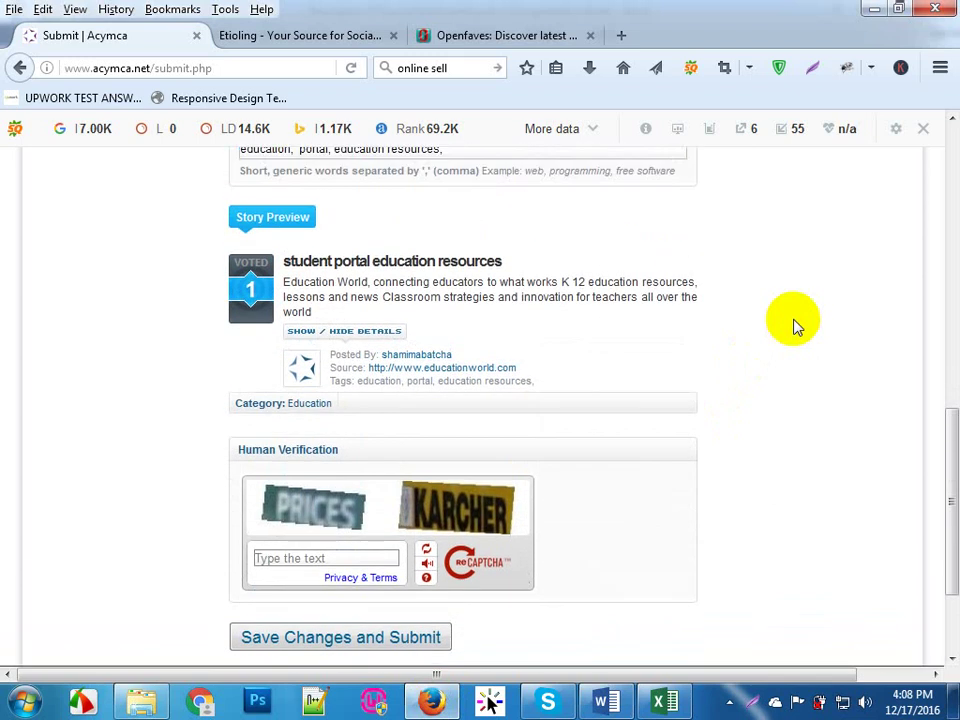
{"action": "scroll", "coordinate": [793, 326], "scroll_direction": "up", "scroll_amount": 2}
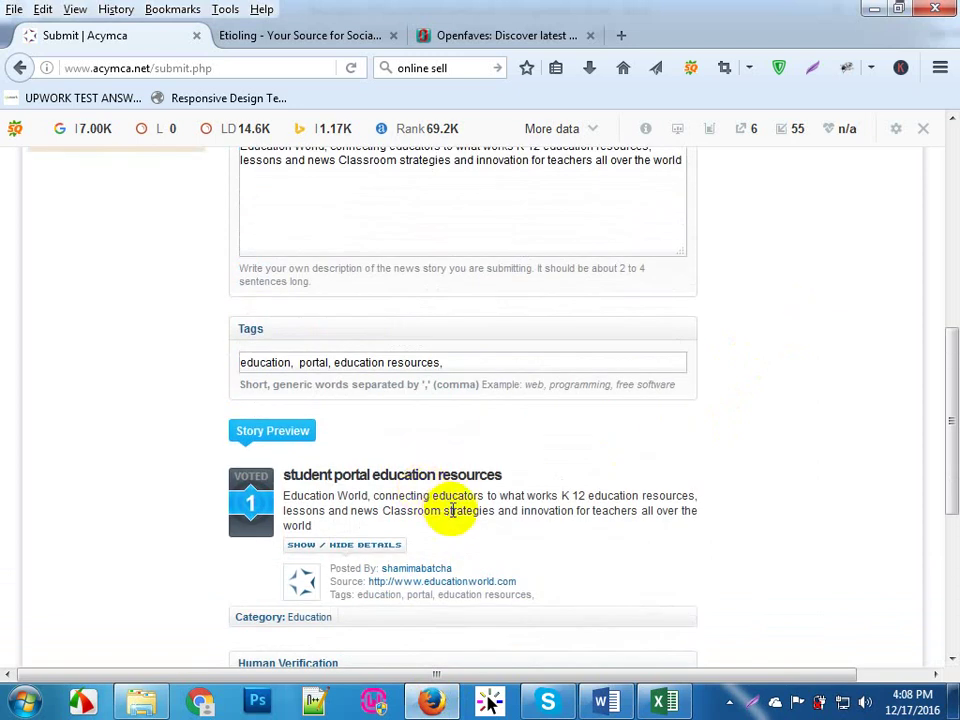
{"action": "scroll", "coordinate": [452, 510], "scroll_direction": "up", "scroll_amount": 3}
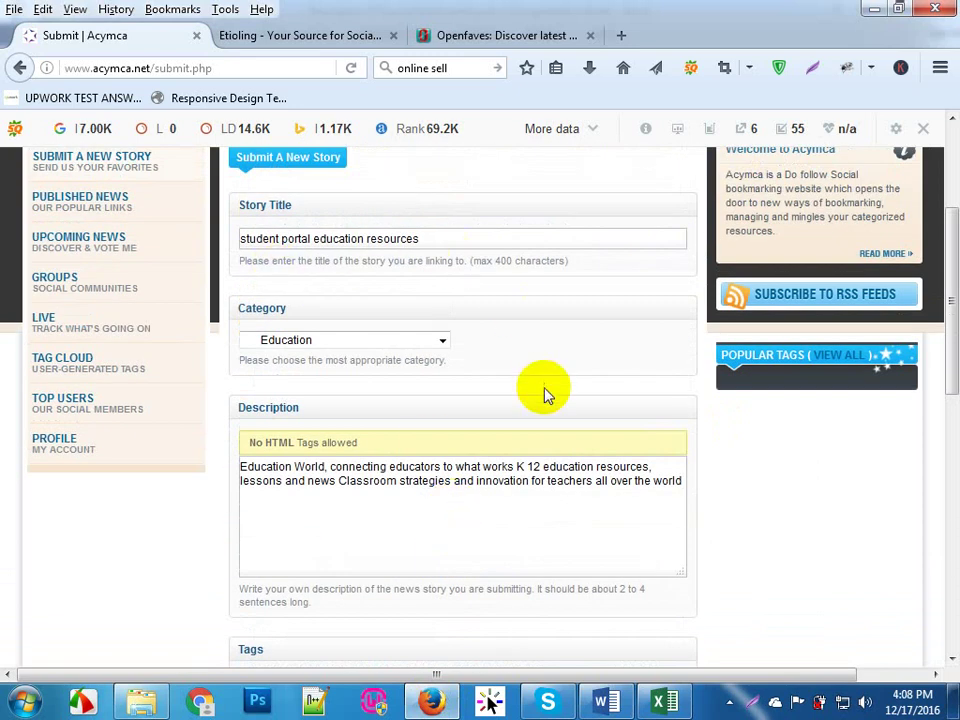
{"action": "scroll", "coordinate": [545, 393], "scroll_direction": "down", "scroll_amount": 4}
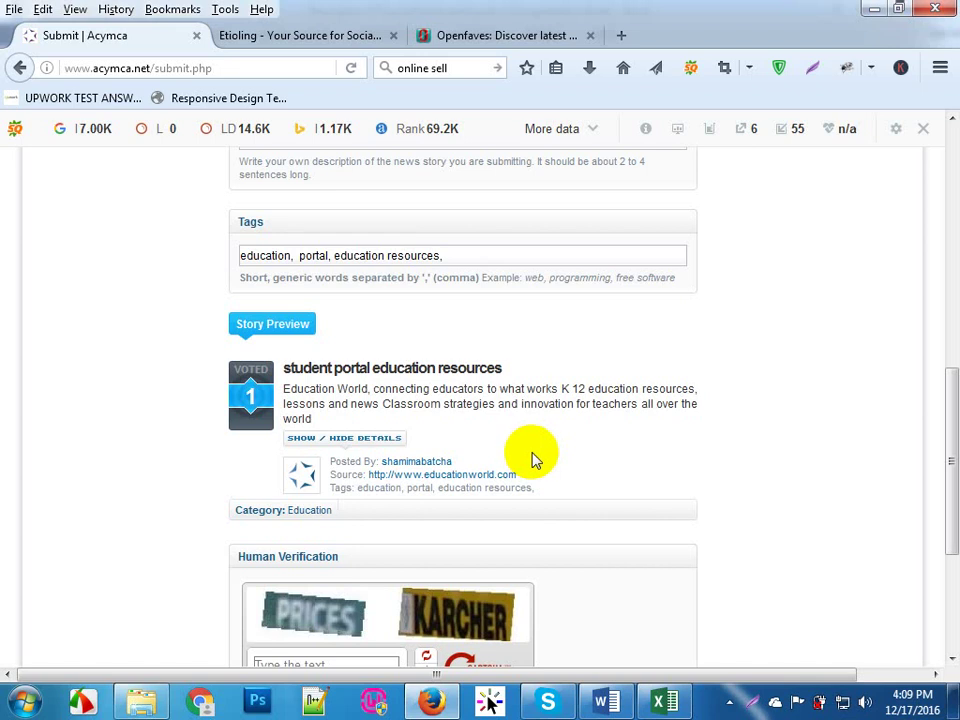
{"action": "scroll", "coordinate": [533, 458], "scroll_direction": "up", "scroll_amount": 10}
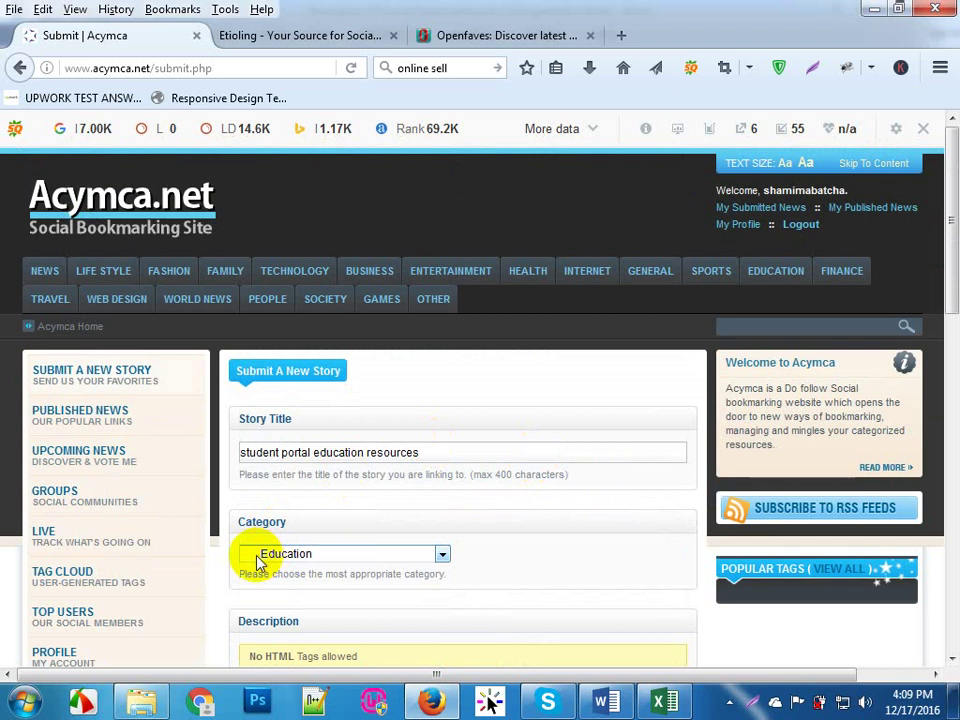
{"action": "left_click", "coordinate": [442, 555]}
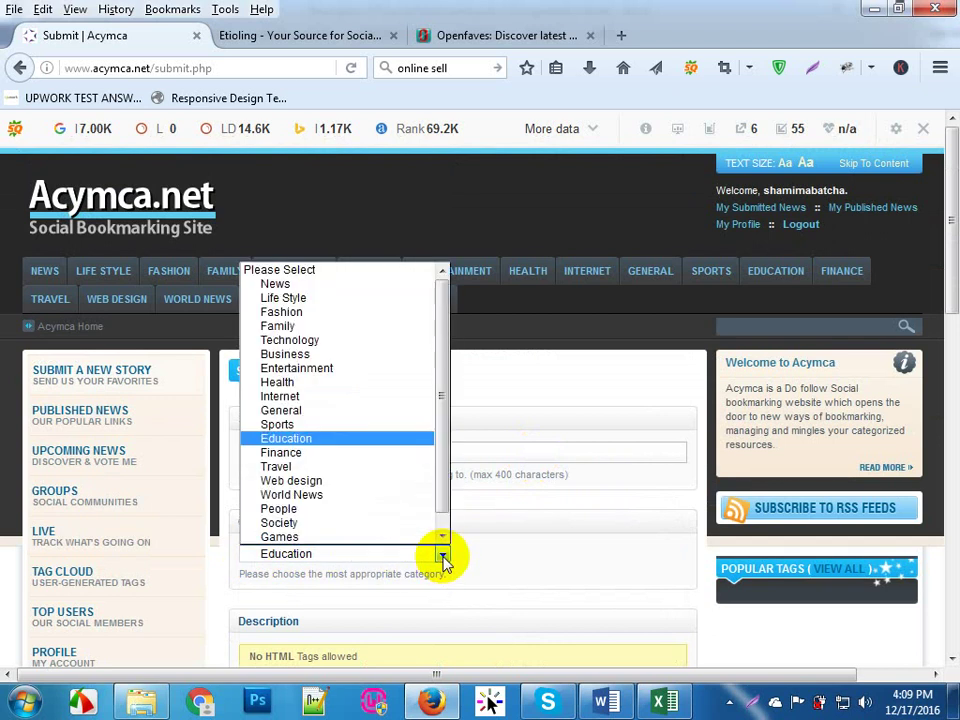
{"action": "left_click", "coordinate": [525, 553]}
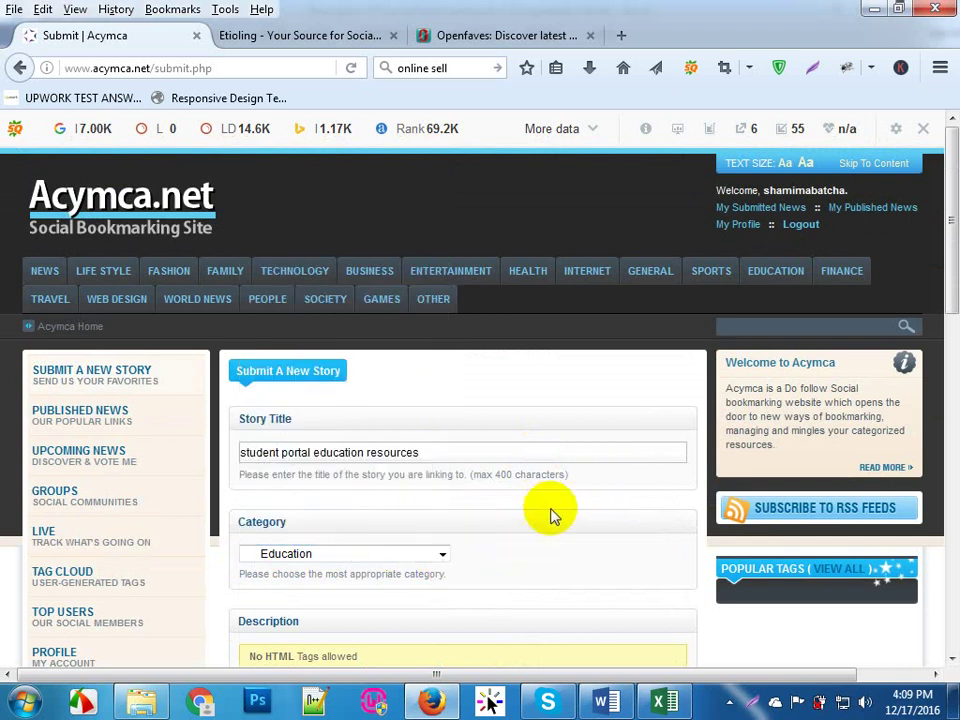
{"action": "scroll", "coordinate": [553, 505], "scroll_direction": "down", "scroll_amount": 6}
{"action": "scroll", "coordinate": [553, 500], "scroll_direction": "down", "scroll_amount": 3}
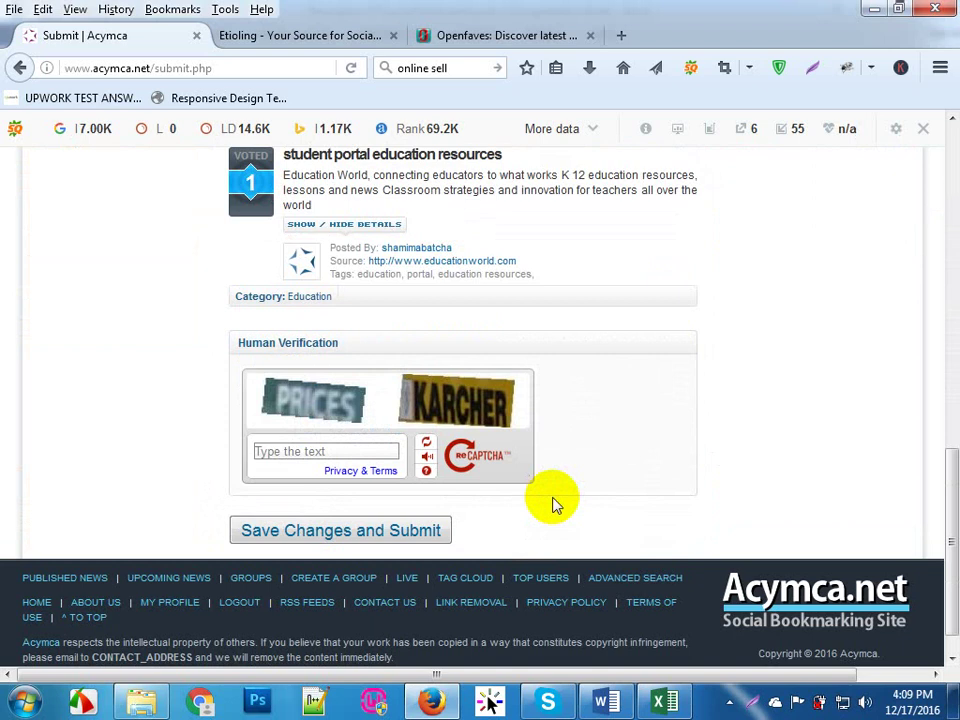
{"action": "scroll", "coordinate": [491, 454], "scroll_direction": "up", "scroll_amount": 3}
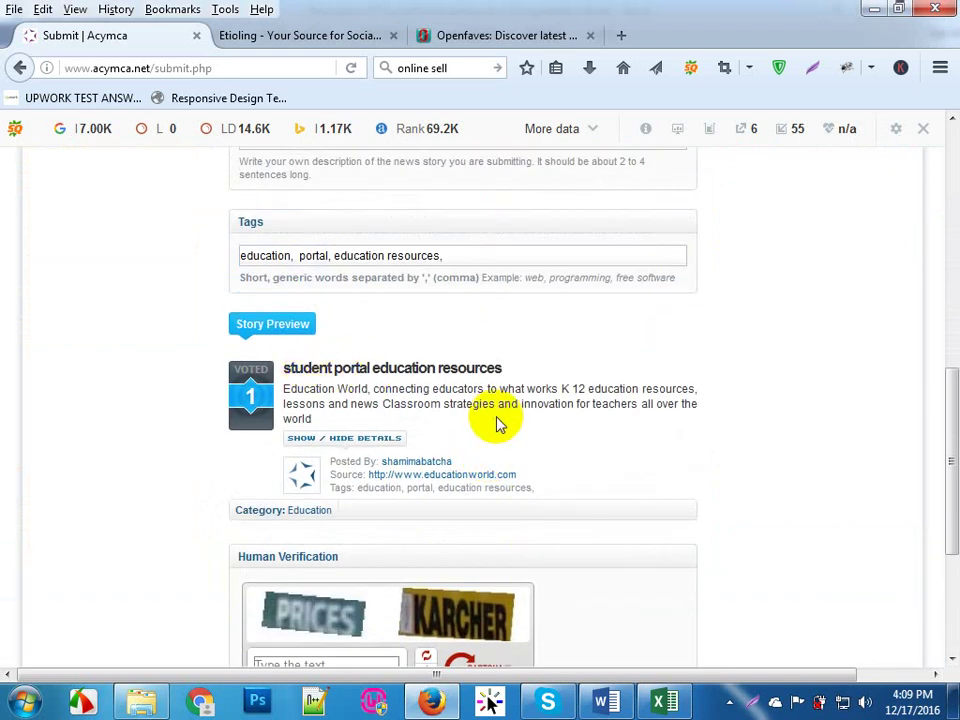
{"action": "scroll", "coordinate": [497, 418], "scroll_direction": "up", "scroll_amount": 4}
{"action": "scroll", "coordinate": [321, 311], "scroll_direction": "up", "scroll_amount": 2}
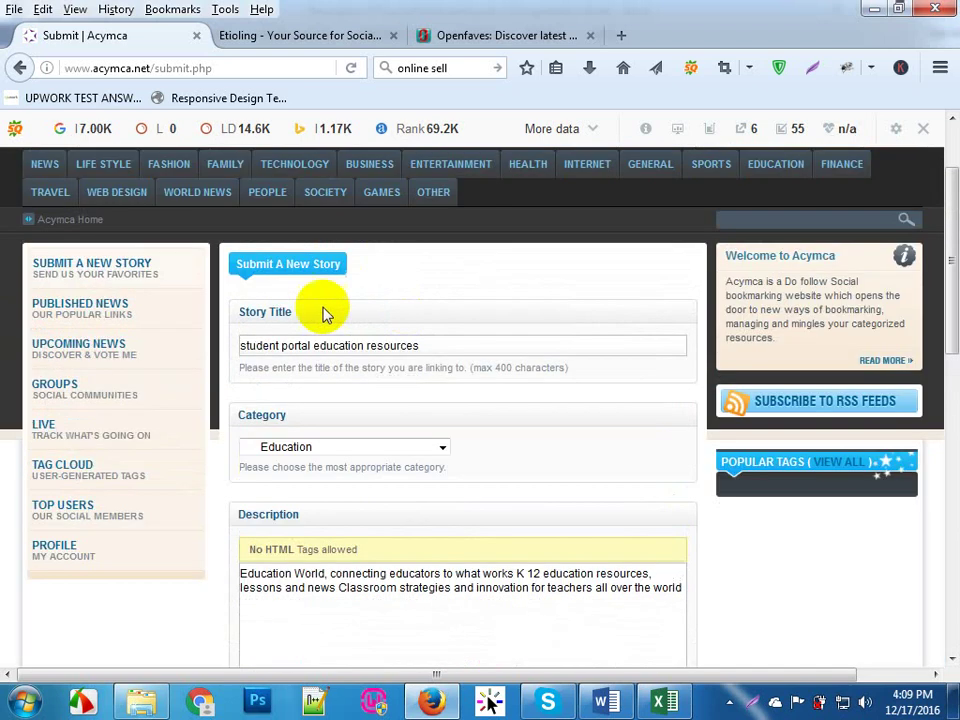
{"action": "scroll", "coordinate": [414, 373], "scroll_direction": "down", "scroll_amount": 4}
{"action": "scroll", "coordinate": [414, 375], "scroll_direction": "down", "scroll_amount": 2}
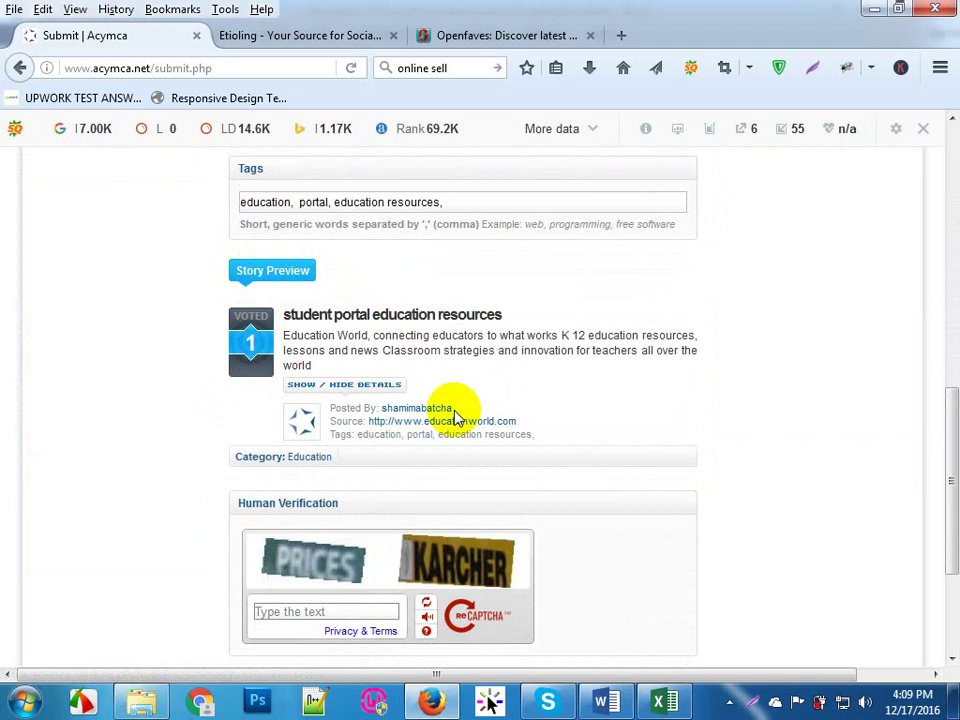
{"action": "scroll", "coordinate": [455, 417], "scroll_direction": "down", "scroll_amount": 2}
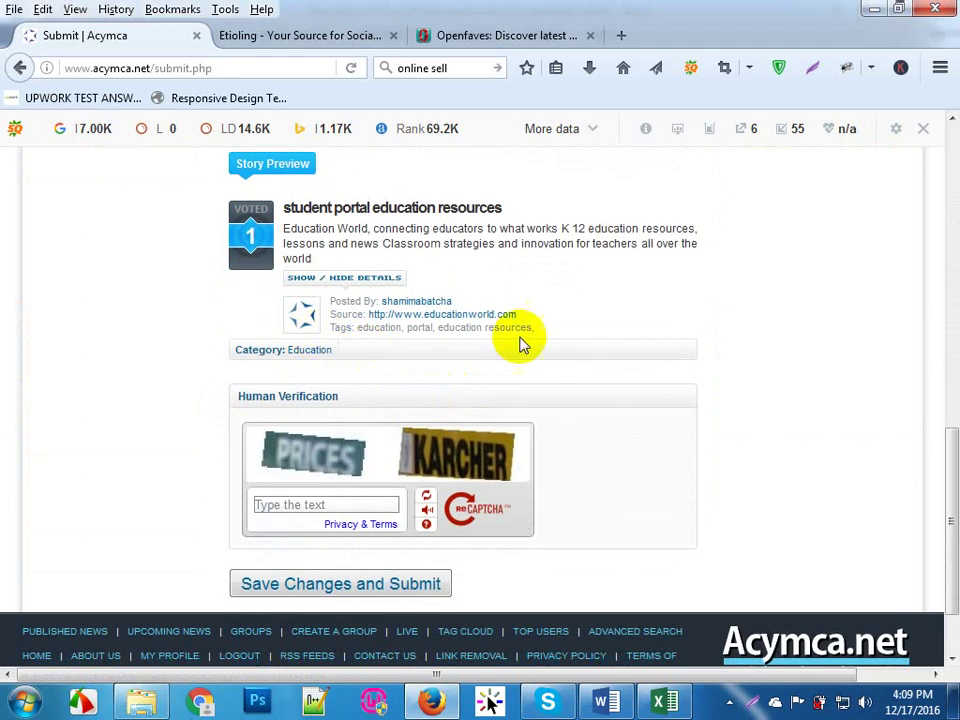
Step: Enter the two reCAPTCHA words in the human verification field and submit the story
{"action": "scroll", "coordinate": [520, 343], "scroll_direction": "down", "scroll_amount": 2}
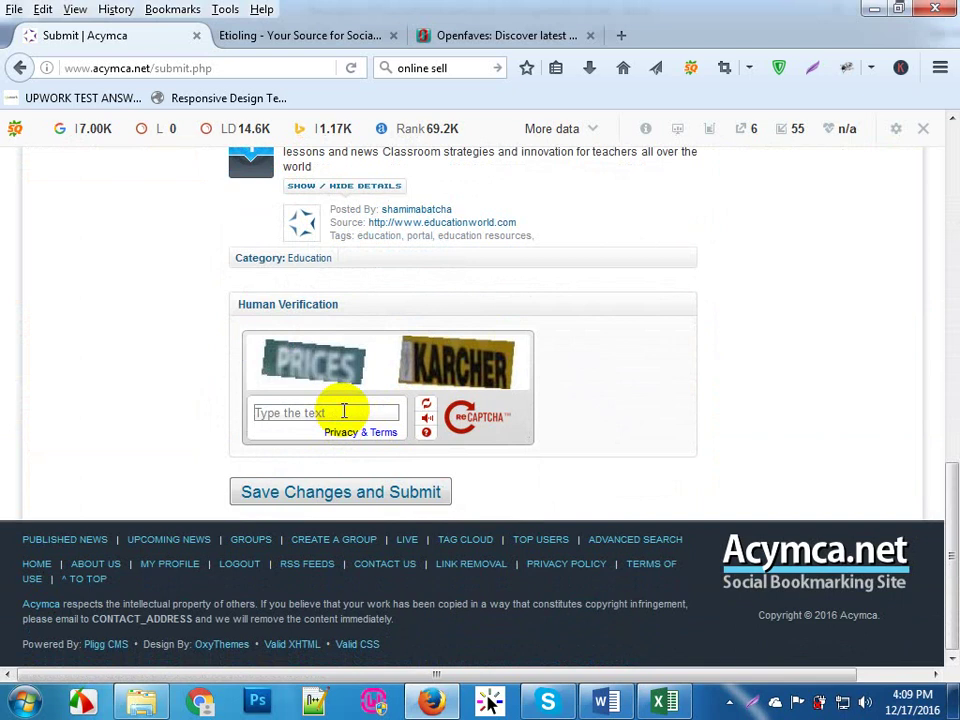
{"action": "type", "text": "prices karcher"}
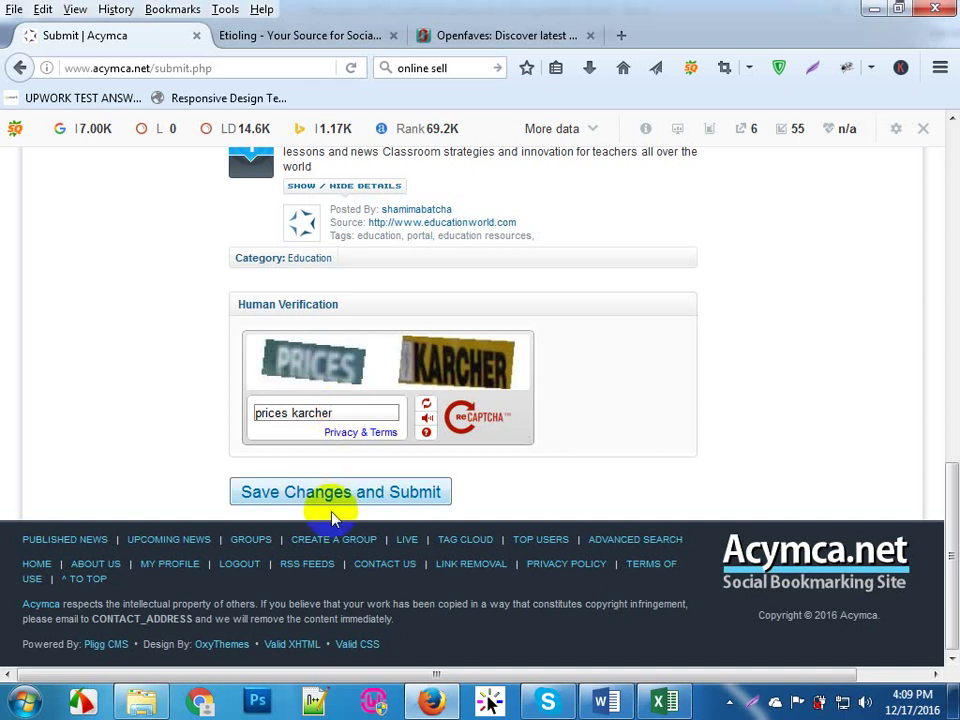
{"action": "left_click", "coordinate": [394, 494]}
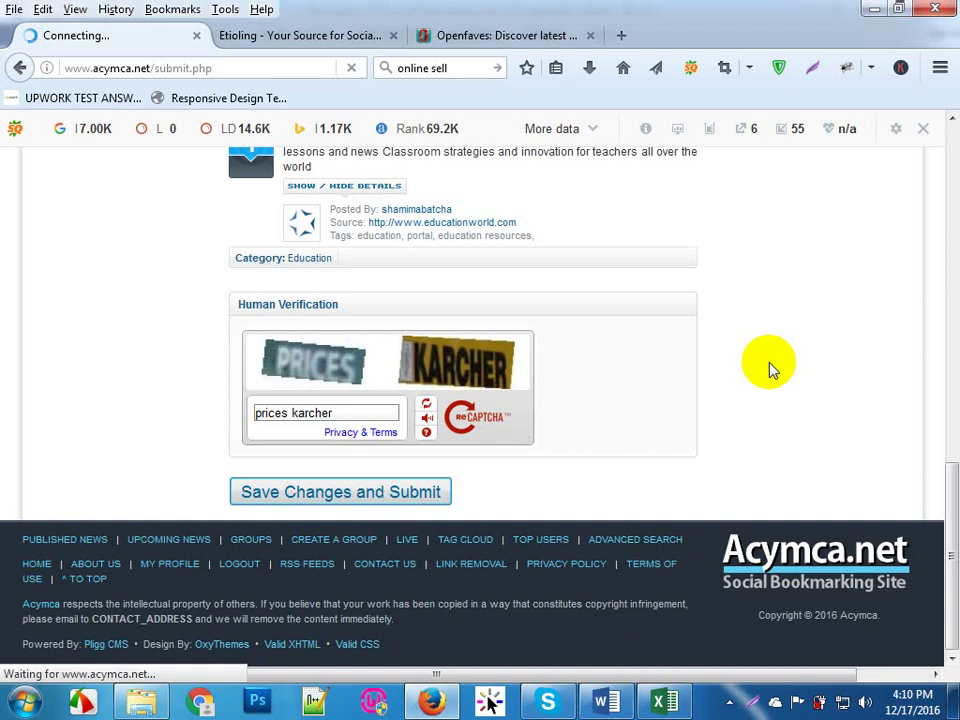
{"action": "scroll", "coordinate": [770, 370], "scroll_direction": "up", "scroll_amount": 10}
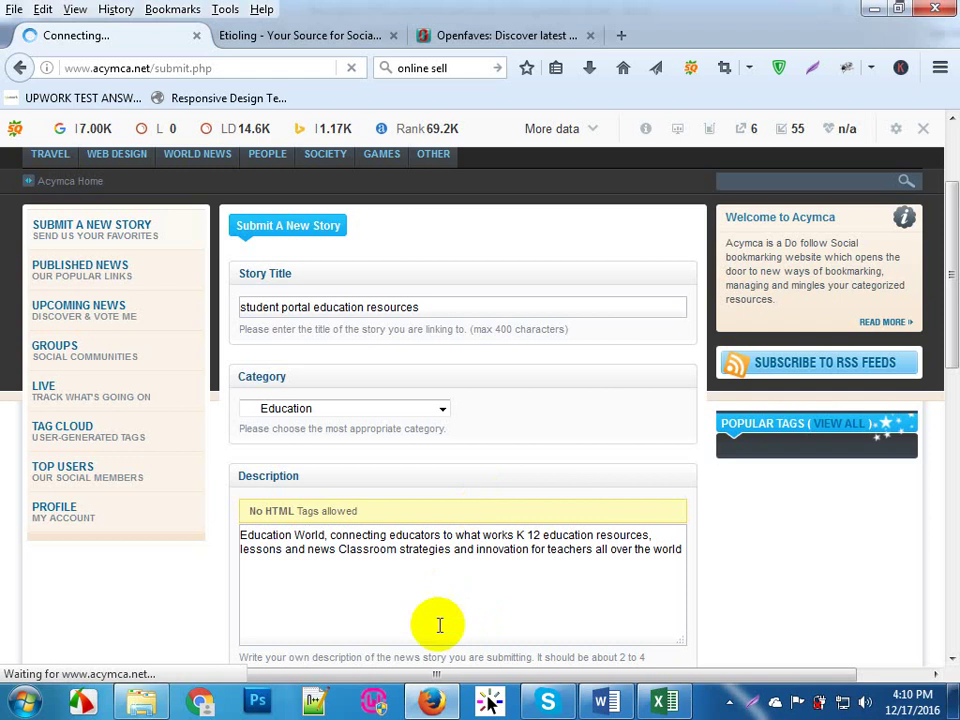
{"action": "scroll", "coordinate": [439, 623], "scroll_direction": "down", "scroll_amount": 2}
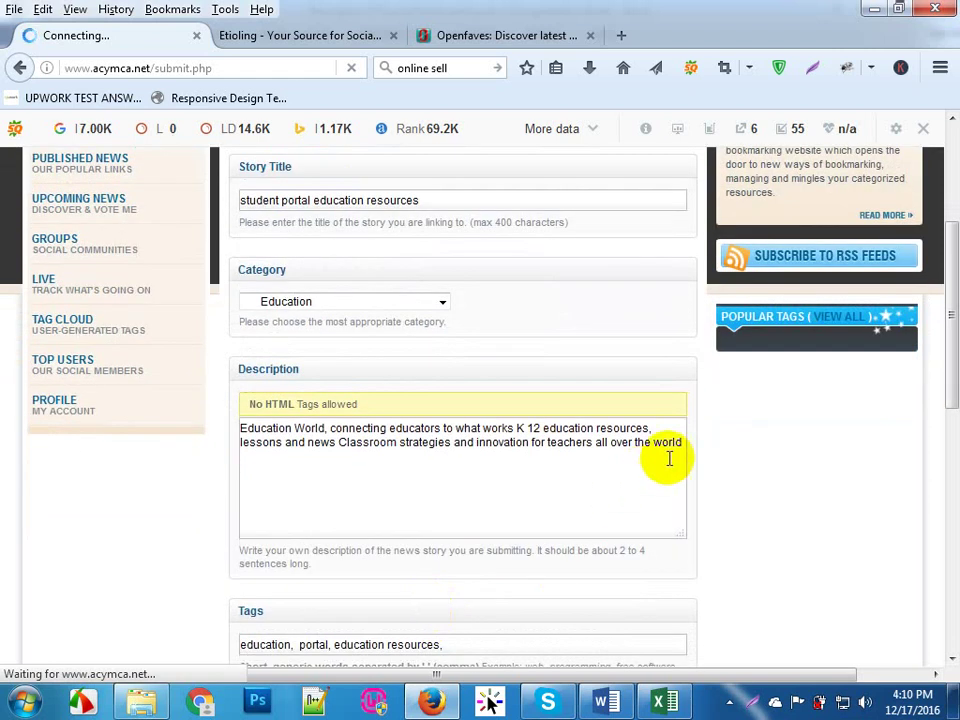
Step: Try to replace the story's description with the Description text from the Word document
{"action": "left_click_drag", "start_coordinate": [681, 446], "coordinate": [218, 414]}
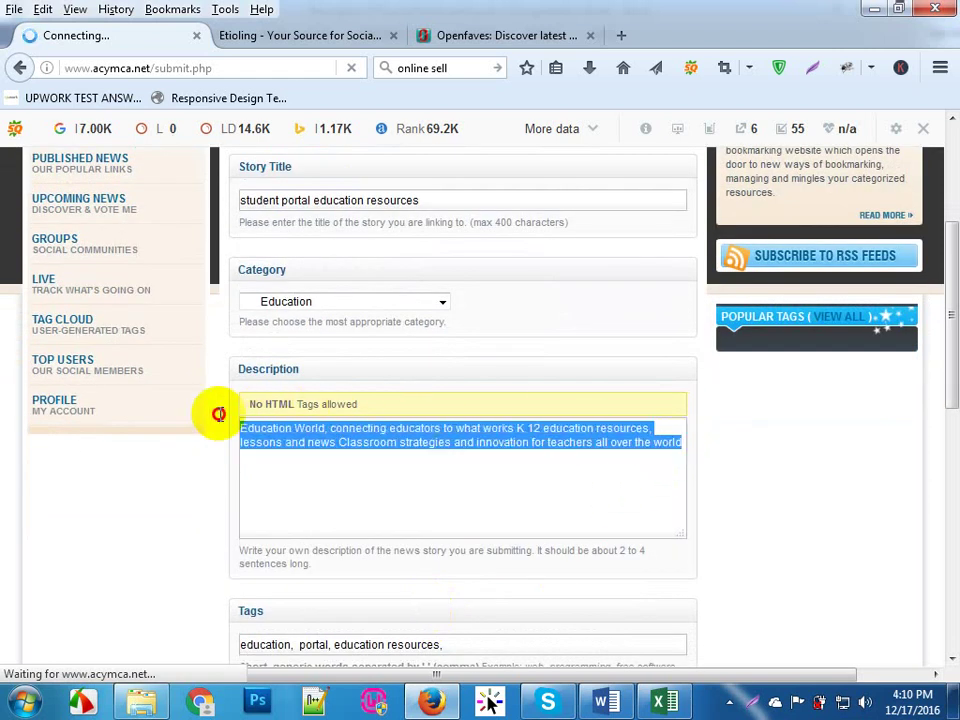
{"action": "key", "text": "BackSpace"}
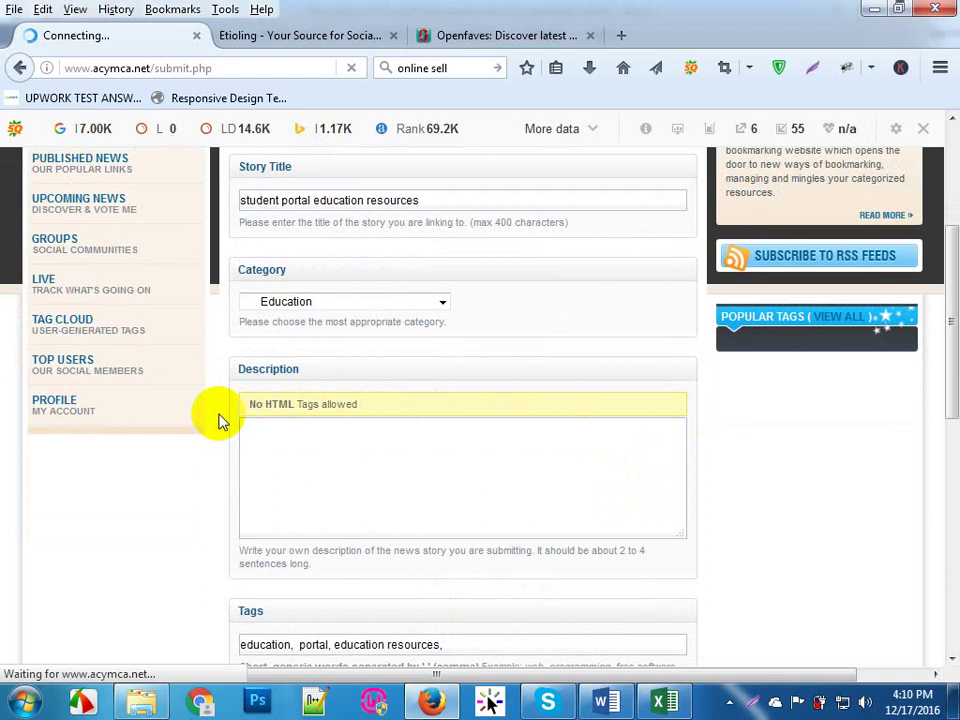
{"action": "left_click", "coordinate": [606, 701]}
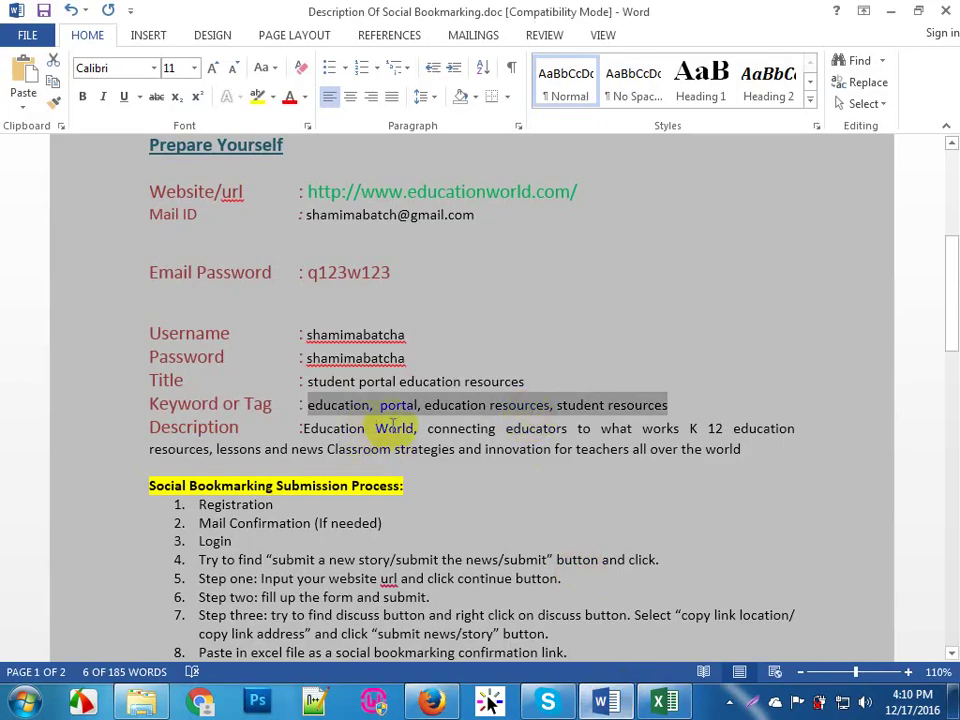
{"action": "left_click_drag", "start_coordinate": [302, 428], "coordinate": [743, 449]}
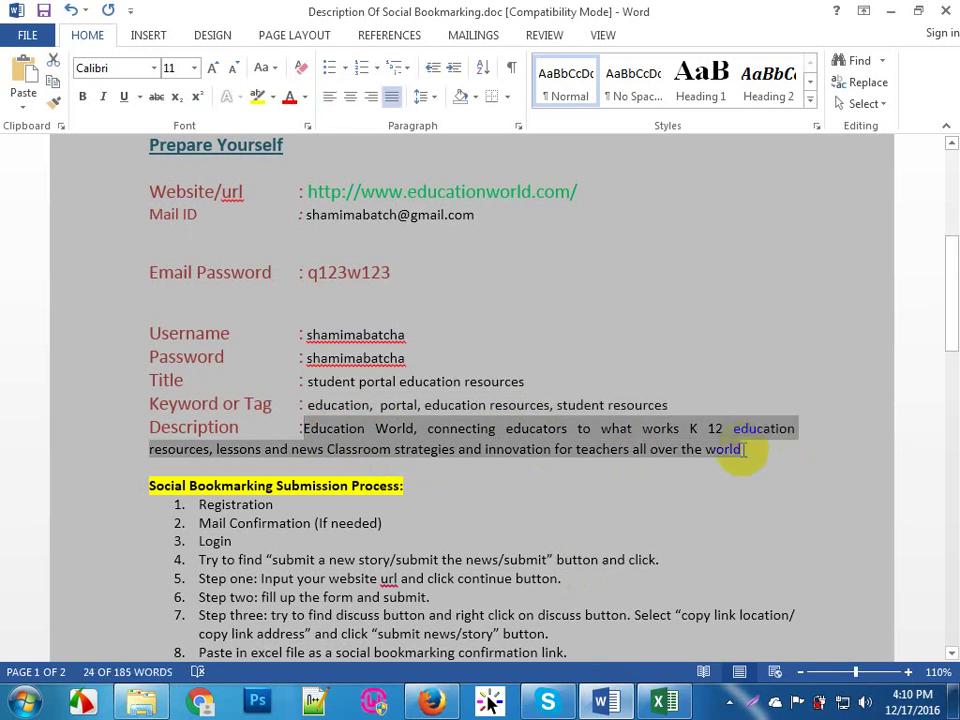
{"action": "left_click", "coordinate": [432, 700]}
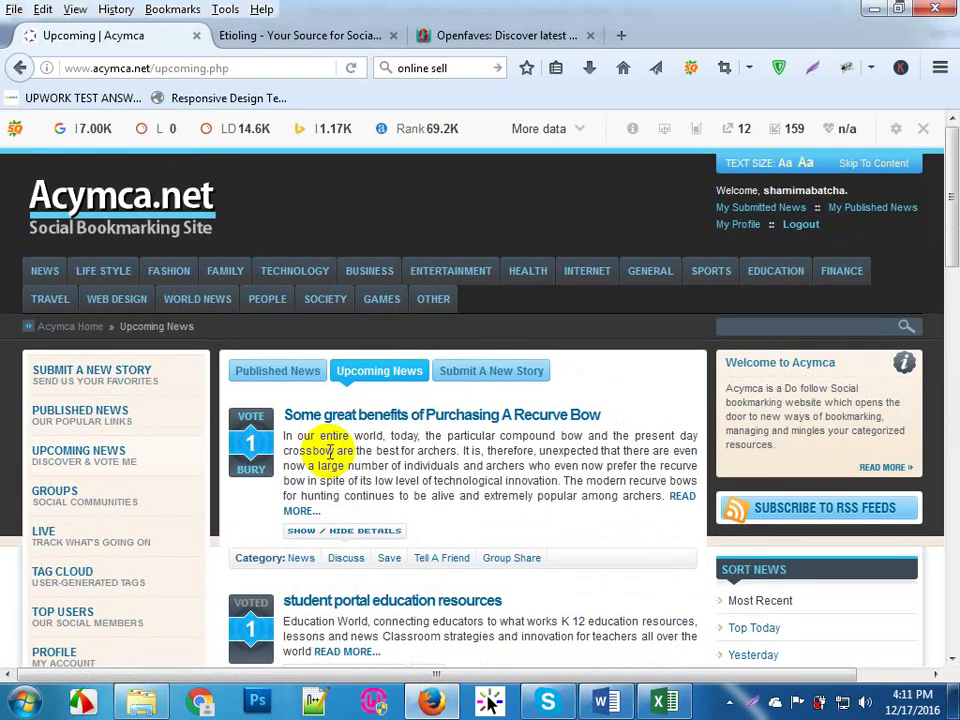
Step: Find the submitted "student portal education resources" story in the upcoming news and read the submission process in the Word document
{"action": "scroll", "coordinate": [330, 452], "scroll_direction": "down", "scroll_amount": 4}
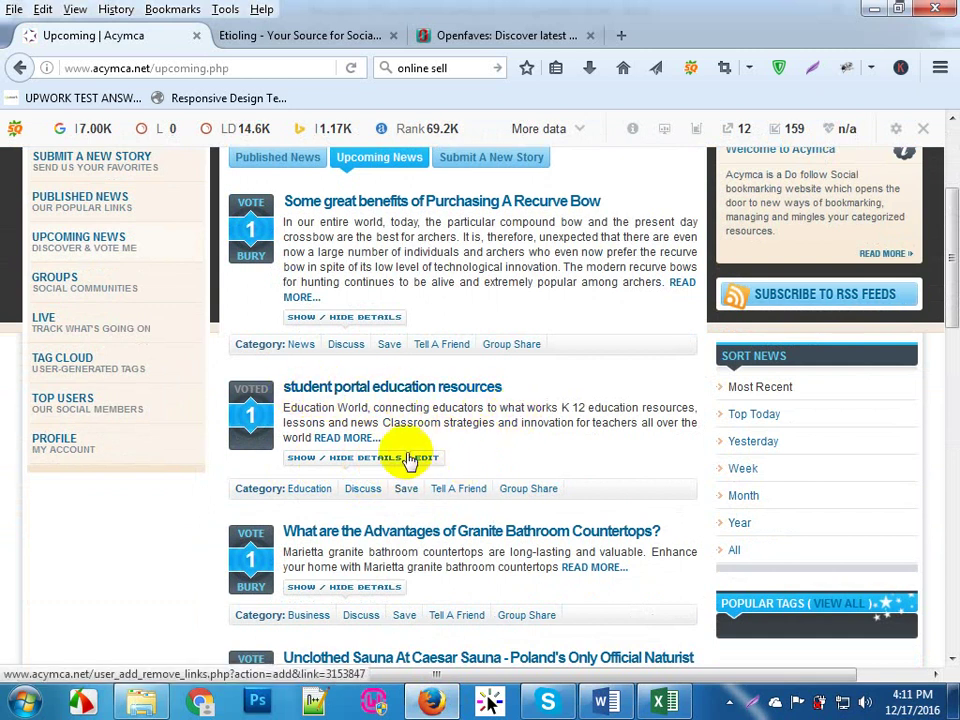
{"action": "left_click", "coordinate": [630, 706]}
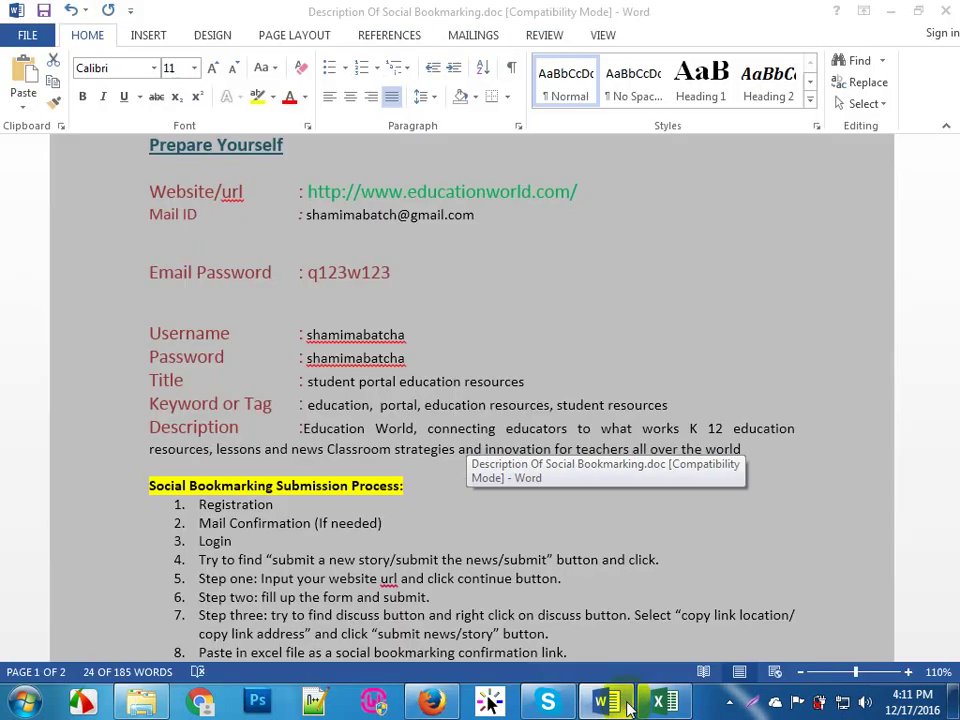
{"action": "left_click", "coordinate": [553, 504]}
{"action": "scroll", "coordinate": [553, 504], "scroll_direction": "down", "scroll_amount": 1}
{"action": "scroll", "coordinate": [555, 505], "scroll_direction": "down", "scroll_amount": 1}
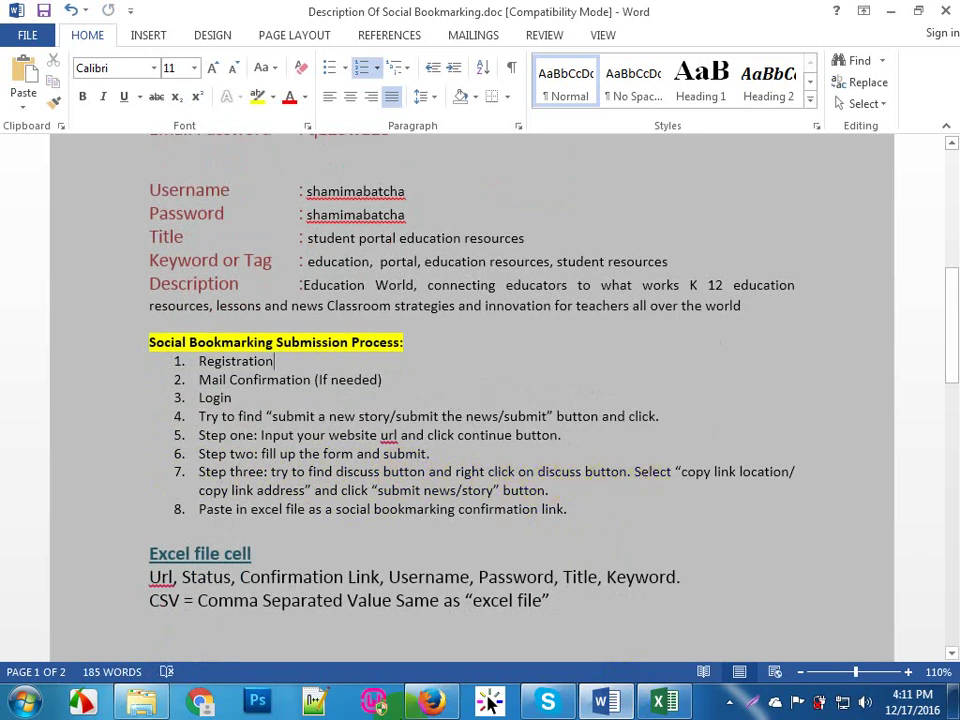
{"action": "left_click", "coordinate": [432, 701]}
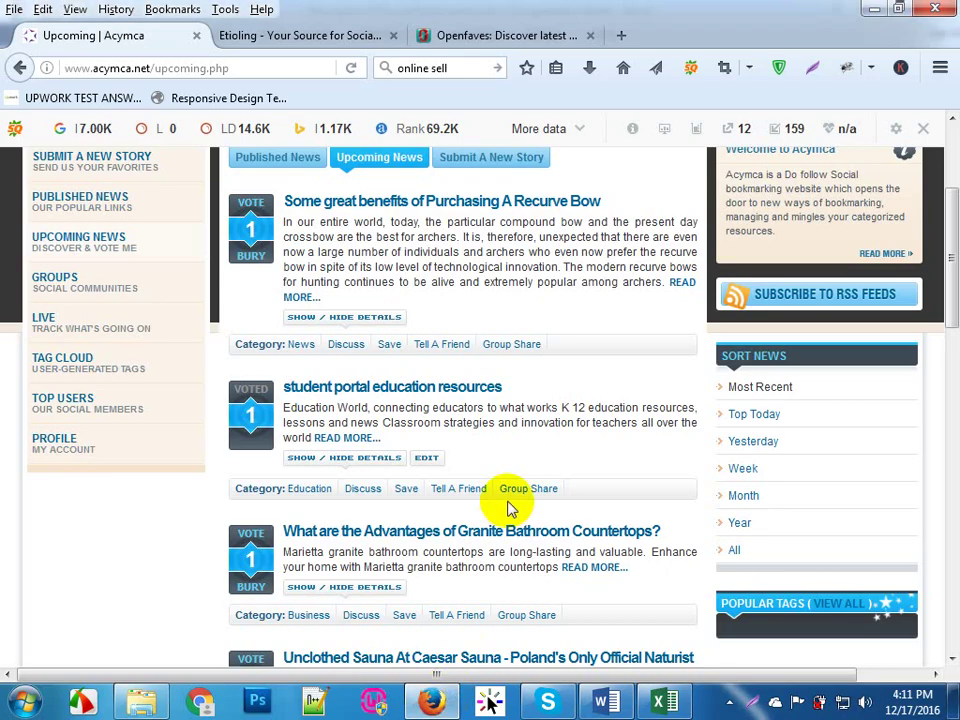
Step: Copy the Discuss link location of the "student portal education resources" story into Confirmation Link cell D2 of the Excel sheet
{"action": "right_click", "coordinate": [370, 498]}
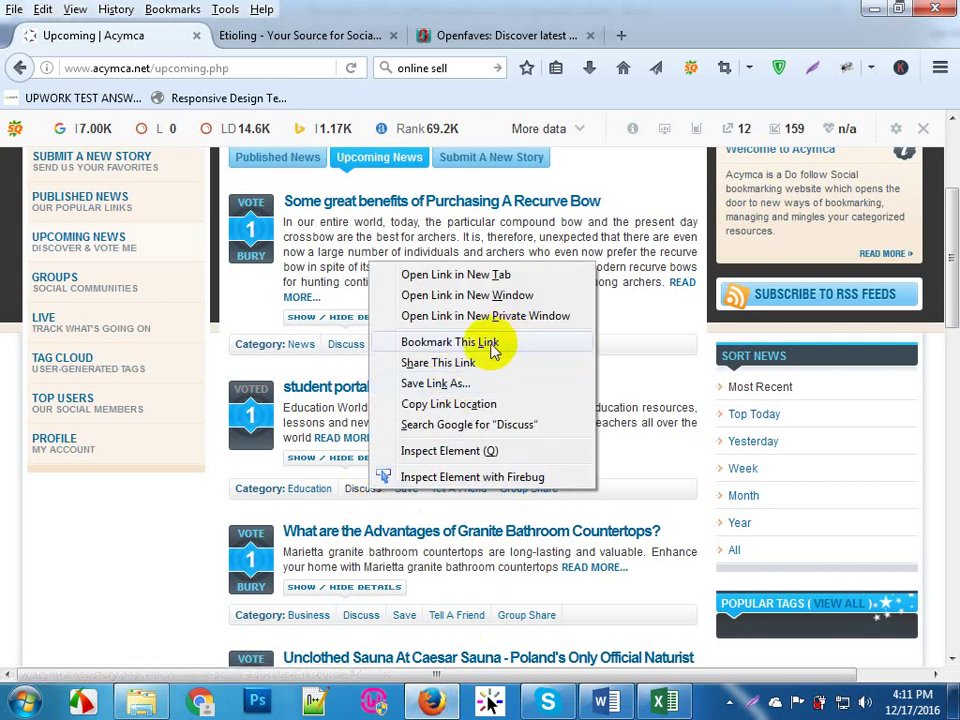
{"action": "left_click", "coordinate": [441, 404]}
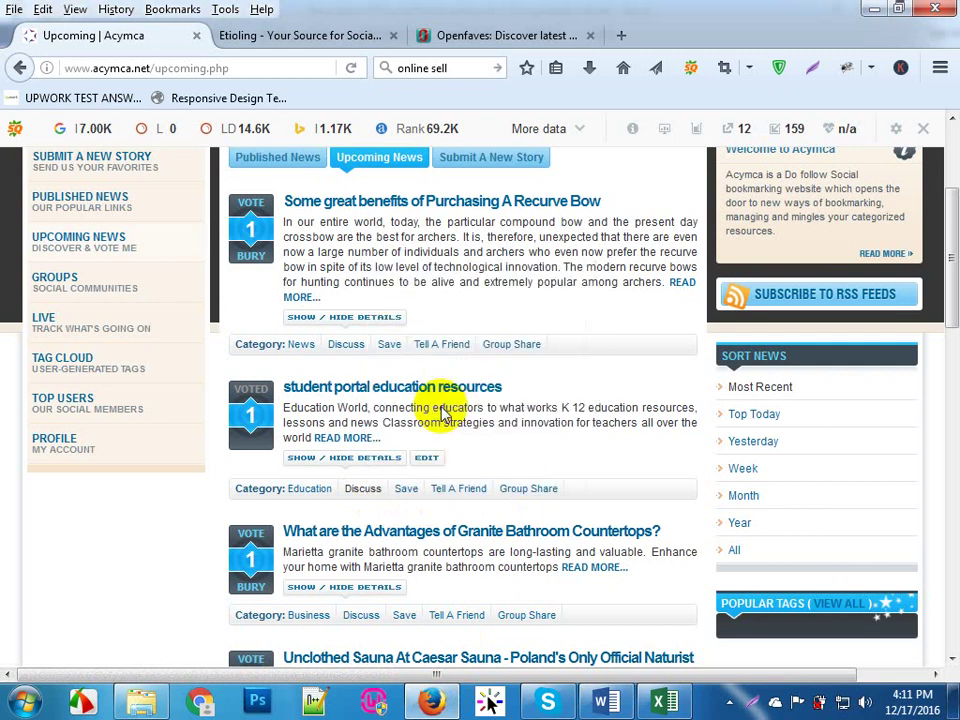
{"action": "left_click", "coordinate": [672, 699]}
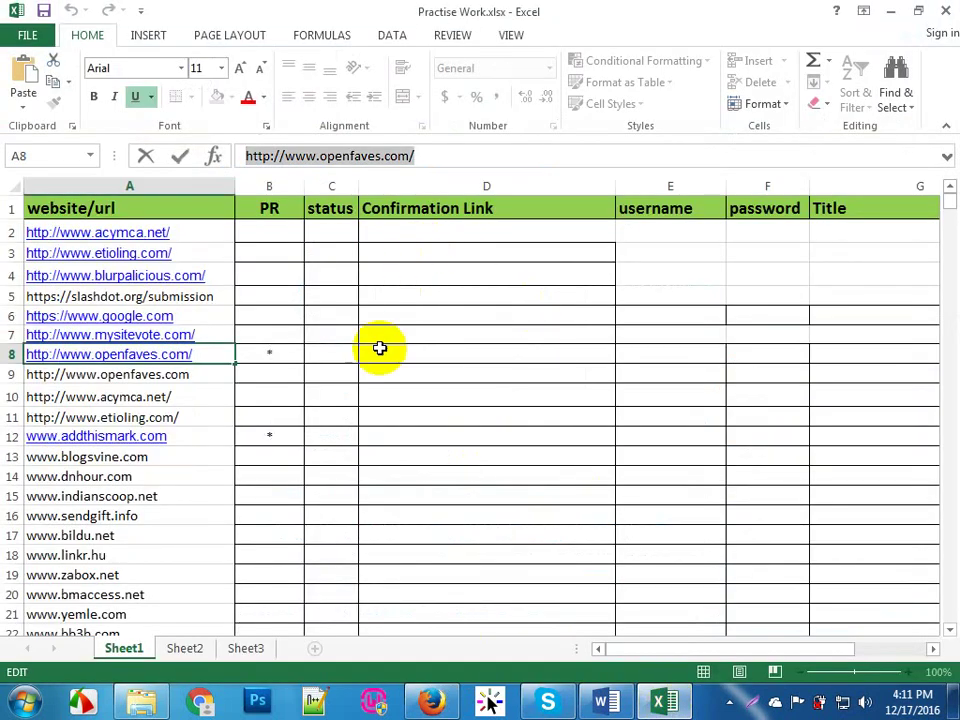
{"action": "left_click", "coordinate": [432, 700]}
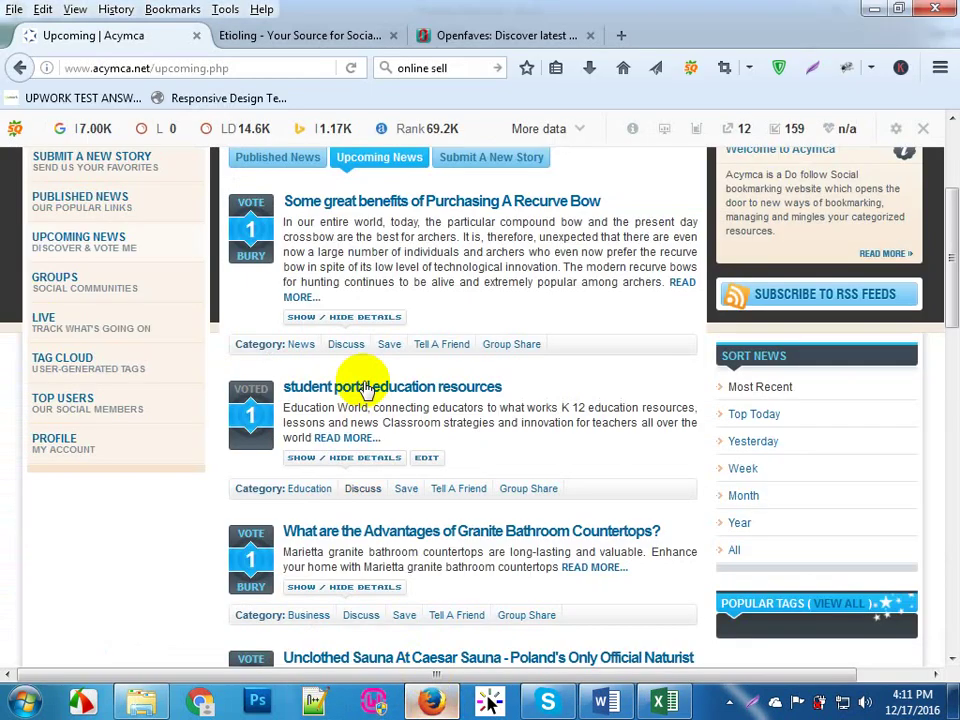
{"action": "left_click", "coordinate": [665, 700]}
{"action": "left_click", "coordinate": [461, 242]}
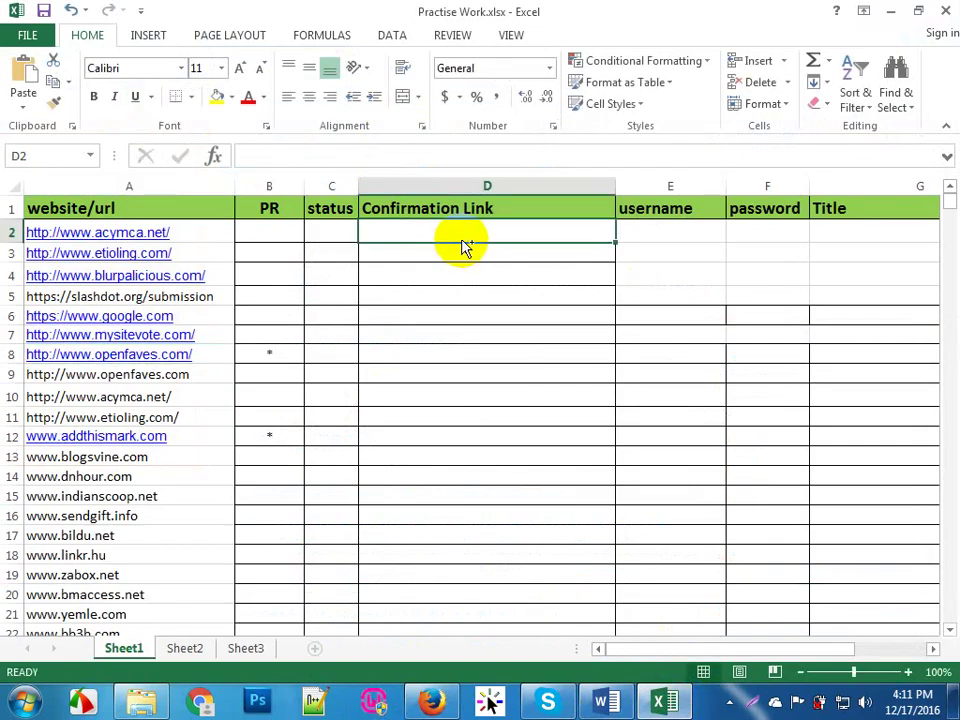
{"action": "key", "text": "ctrl+v"}
Step: Switch to Firefox, upload a screenshot of about 991 x 667 pixels covering the upcoming news page, and copy its link
{"action": "left_click", "coordinate": [432, 700]}
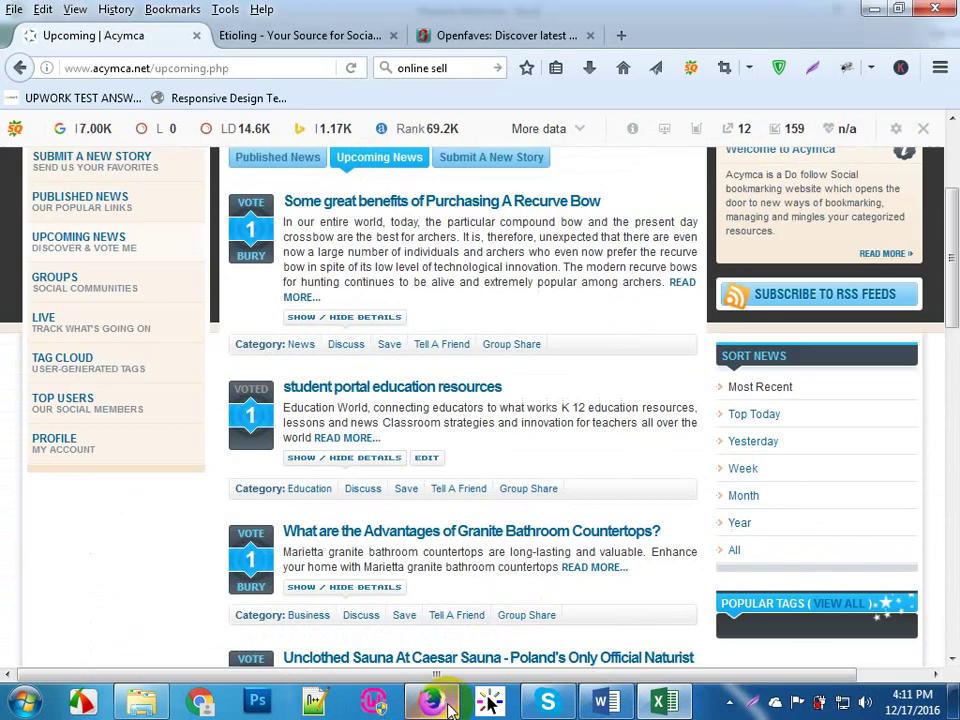
{"action": "left_click", "coordinate": [806, 72]}
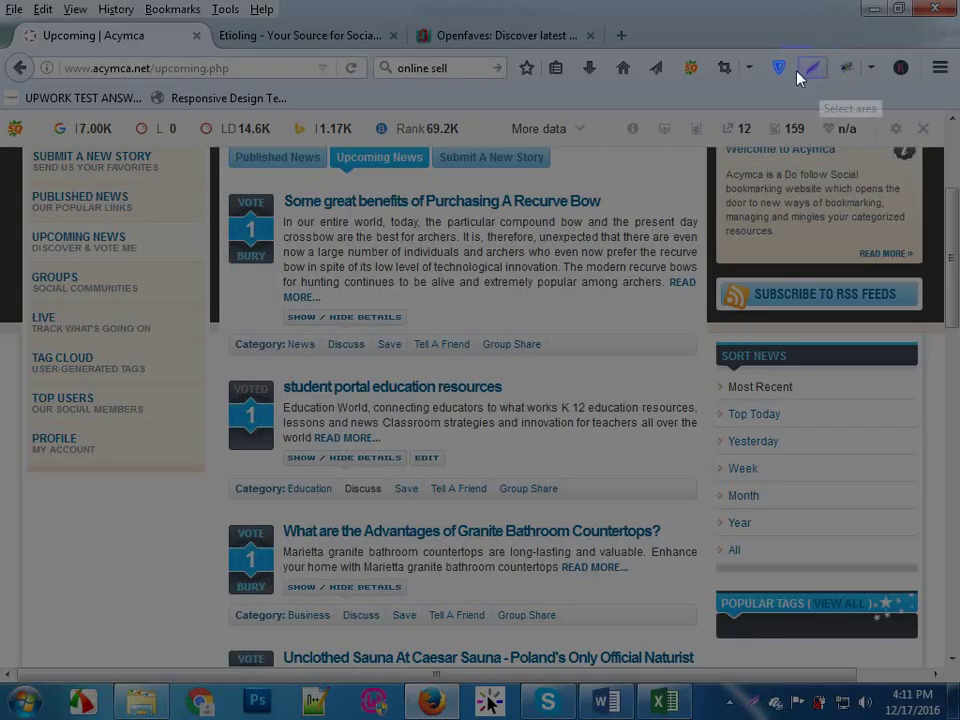
{"action": "mouse_move", "coordinate": [14, 46]}
{"action": "left_mouse_down"}
{"action": "mouse_move", "coordinate": [138, 300]}
{"action": "mouse_move", "coordinate": [782, 670]}
{"action": "mouse_move", "coordinate": [944, 667]}
{"action": "left_mouse_up"}
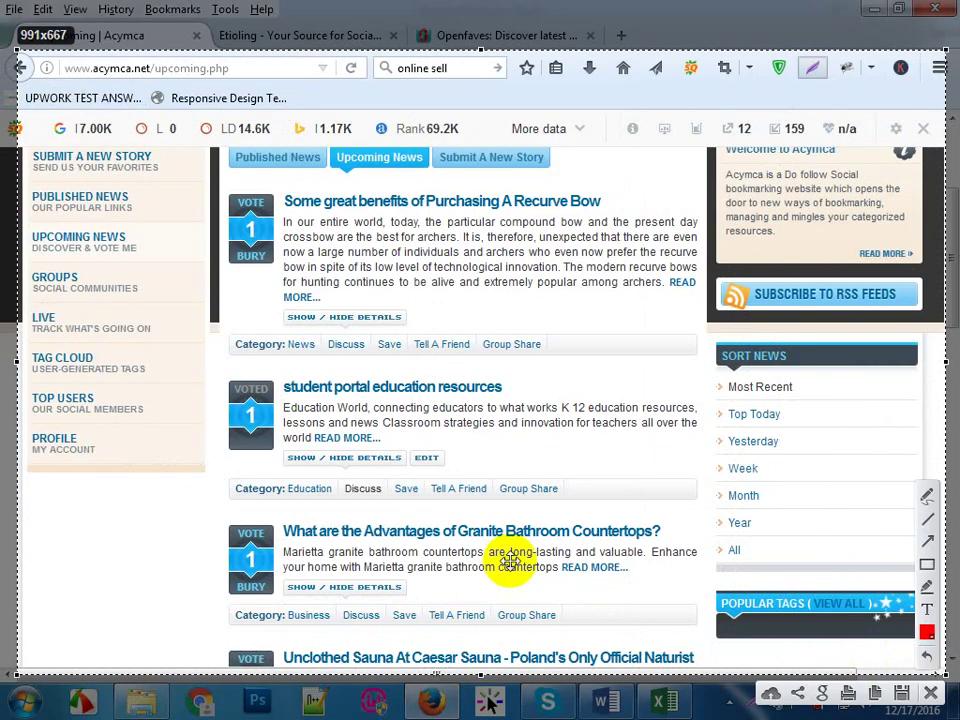
{"action": "left_click", "coordinate": [780, 698]}
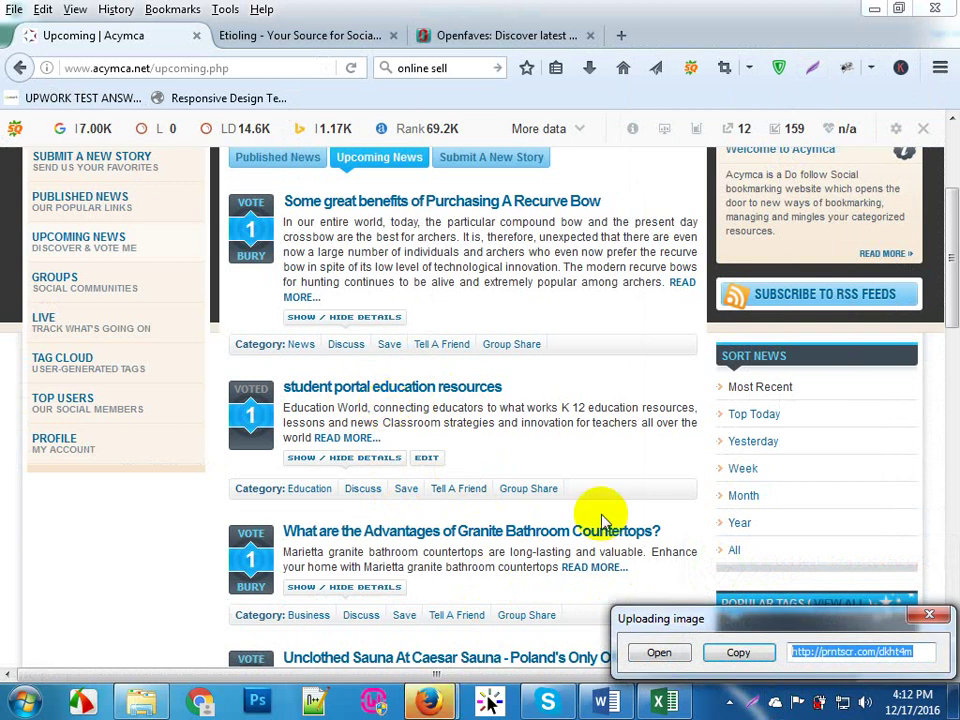
{"action": "left_click", "coordinate": [738, 652]}
Step: Paste the uploaded image's link into Screenshot cell H2 of the Excel sheet
{"action": "left_click", "coordinate": [670, 703]}
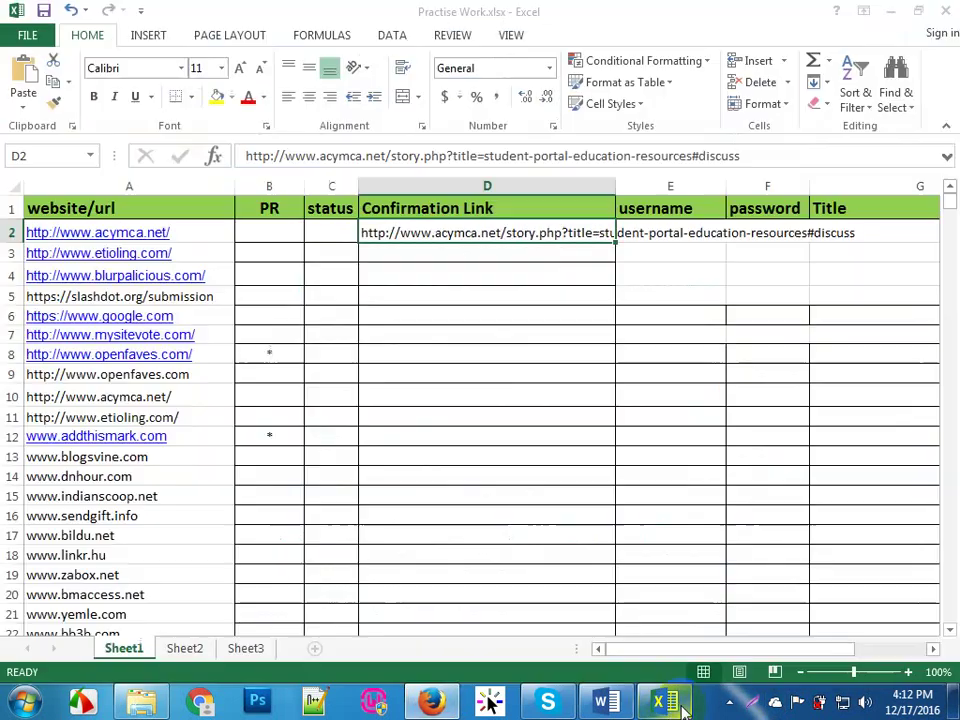
{"action": "left_click", "coordinate": [757, 650]}
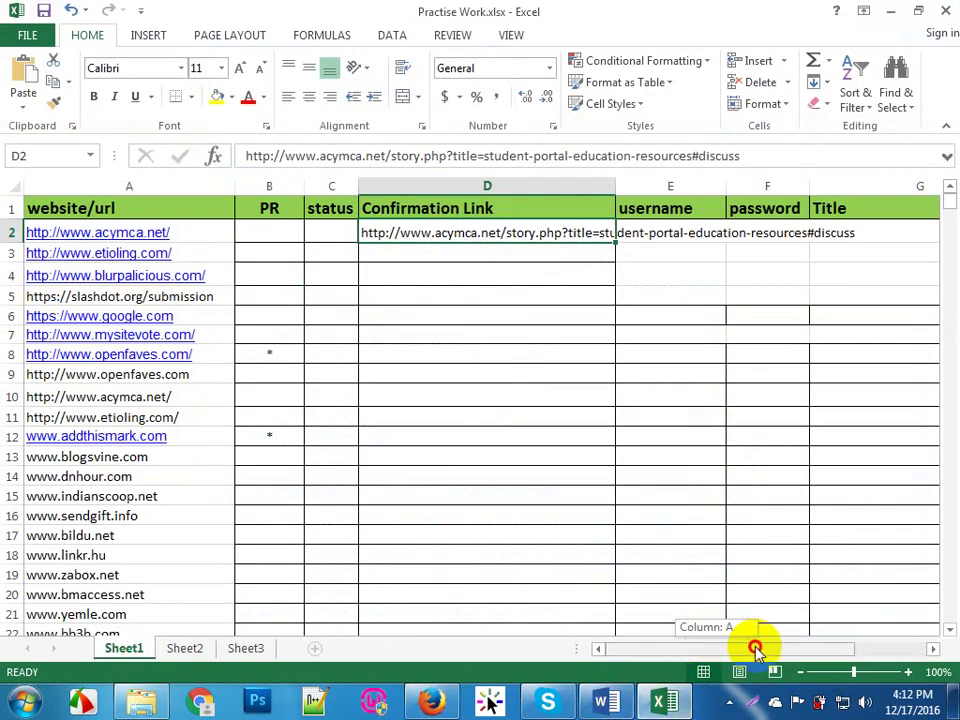
{"action": "left_click_drag", "start_coordinate": [757, 650], "coordinate": [808, 656]}
{"action": "left_click", "coordinate": [794, 232]}
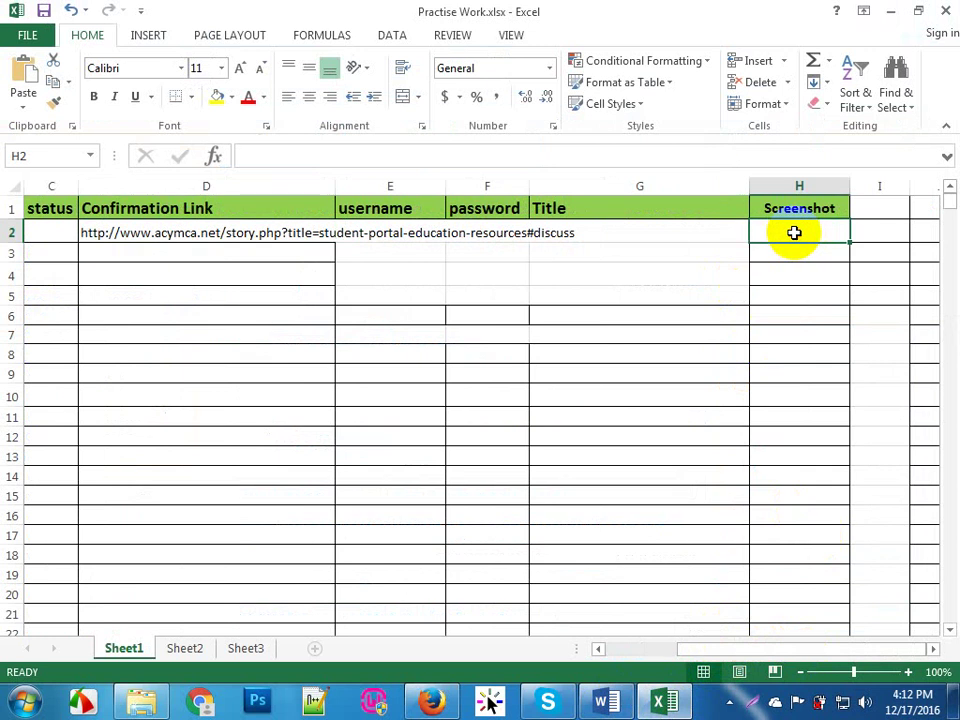
{"action": "key", "text": "ctrl+v"}
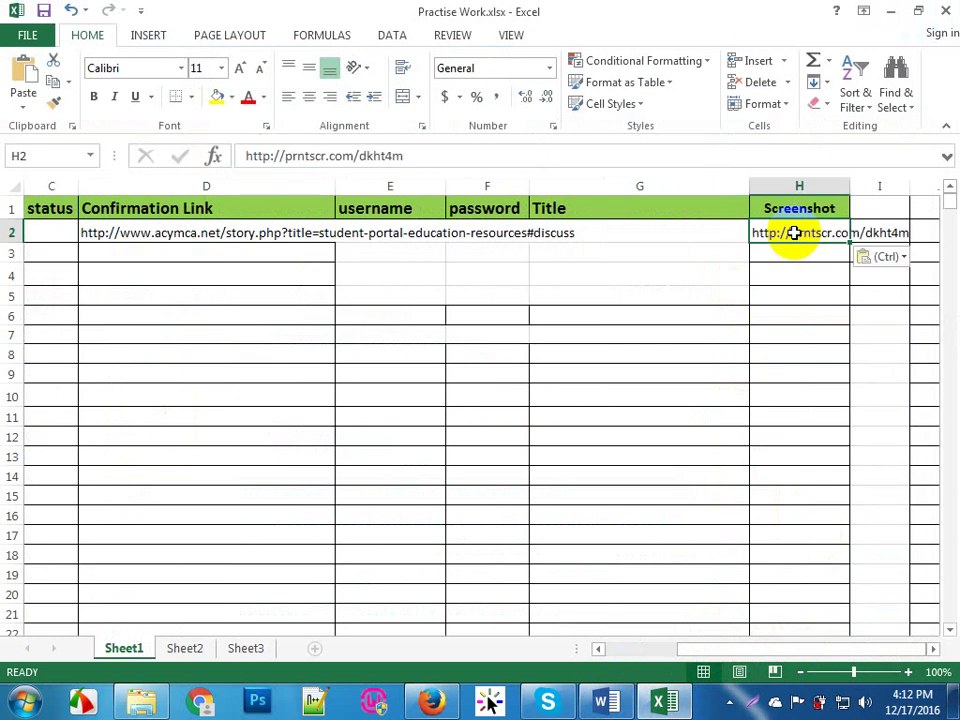
{"action": "left_click", "coordinate": [699, 377]}
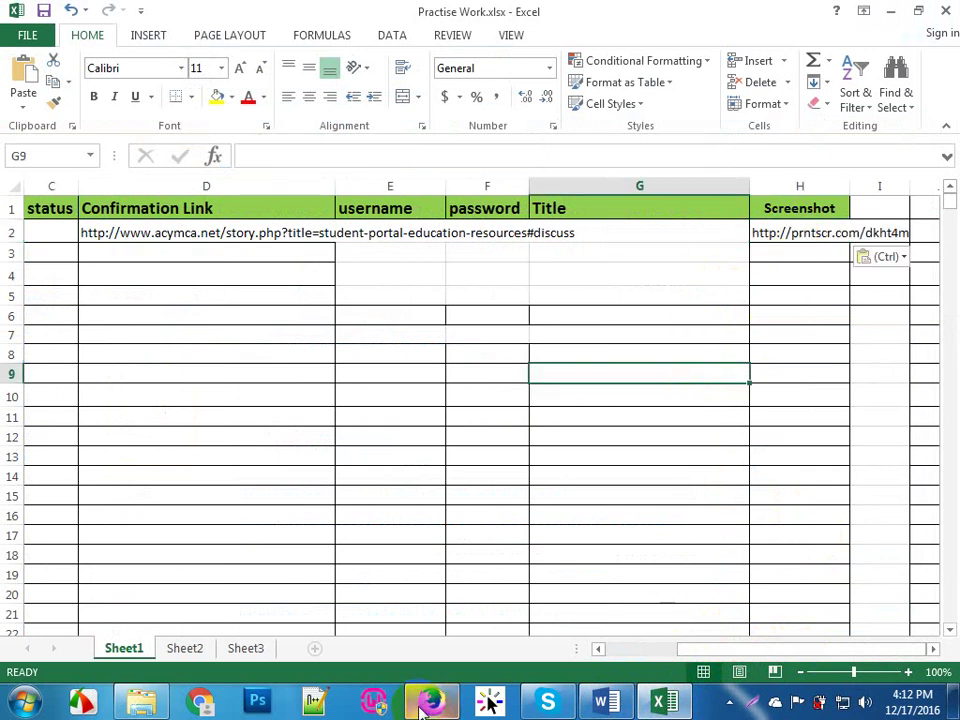
Step: Enter "active" as the status of the acymca.net row in cell C2
{"action": "mouse_move", "coordinate": [430, 699]}
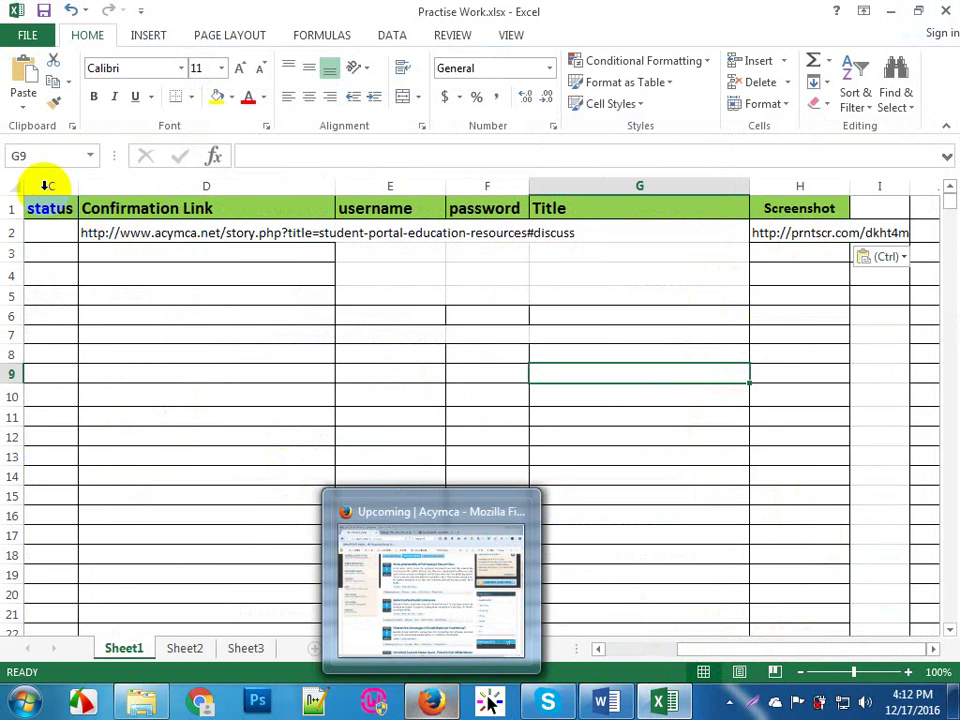
{"action": "left_click", "coordinate": [50, 232]}
{"action": "type", "text": "a"}
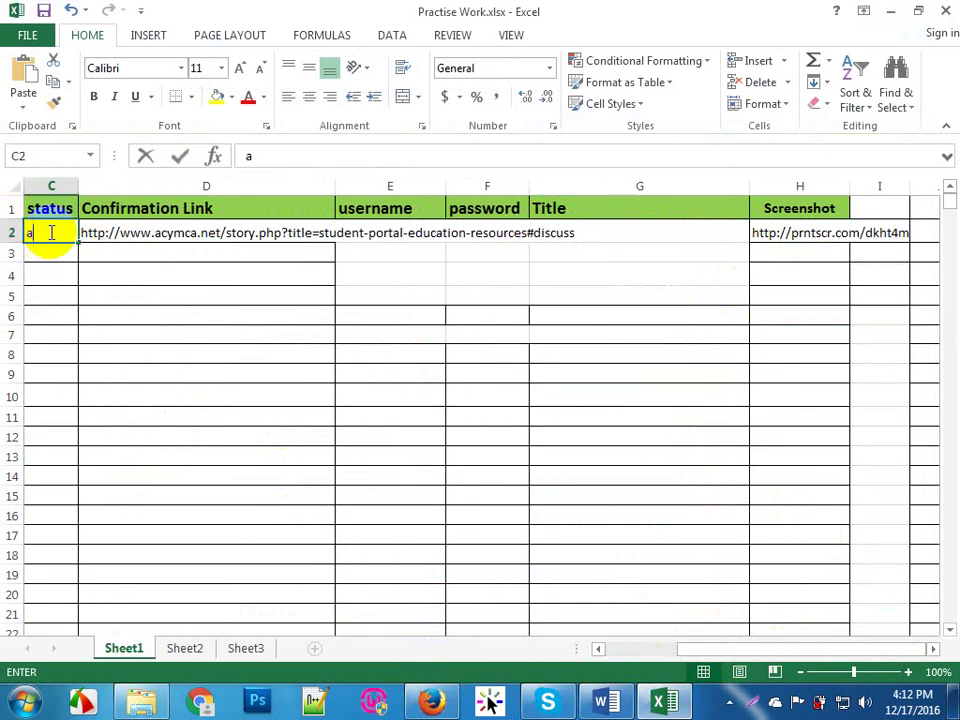
{"action": "type", "text": "ctiv"}
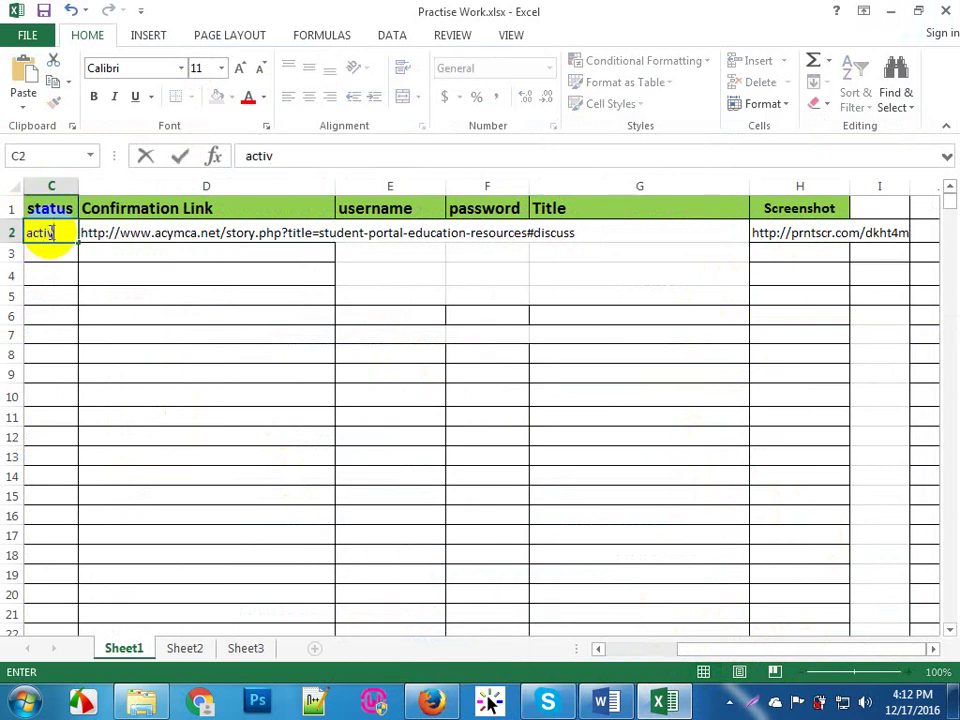
{"action": "type", "text": "e"}
Step: Copy the account username from the Word document into username cell E2 and password cell F2 of the Excel sheet
{"action": "left_click", "coordinate": [373, 237]}
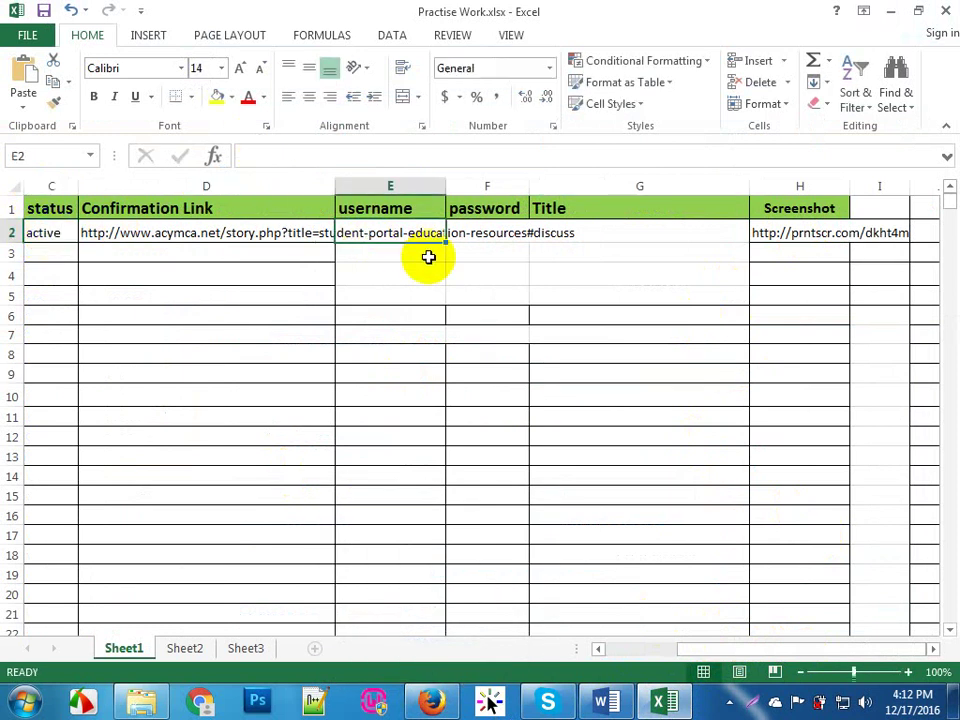
{"action": "left_click", "coordinate": [606, 702]}
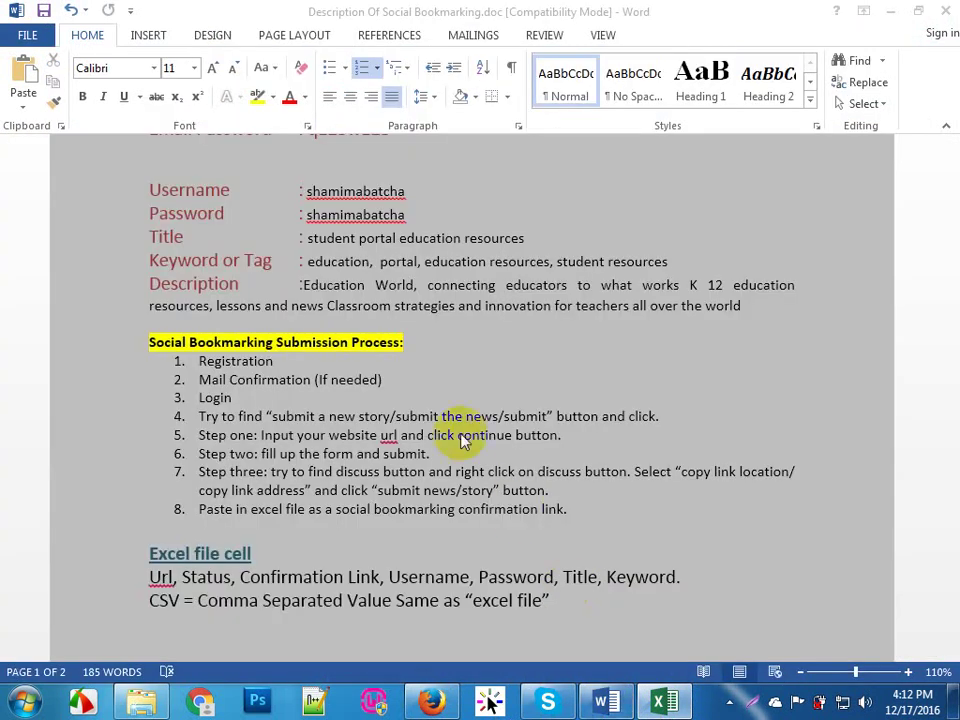
{"action": "double_click", "coordinate": [378, 190]}
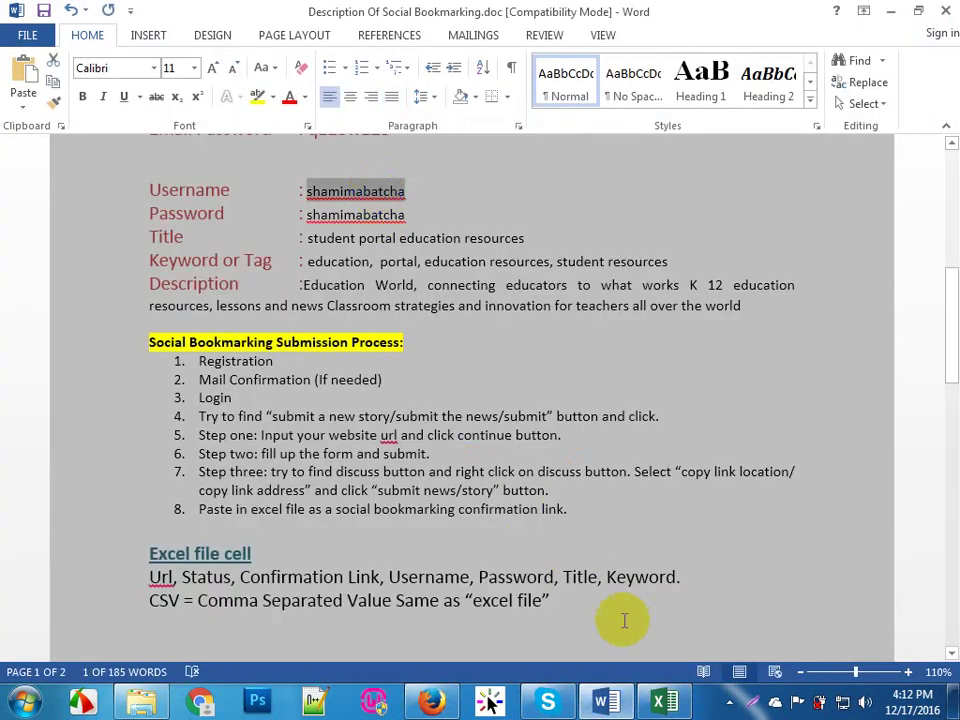
{"action": "key", "text": "alt+Tab"}
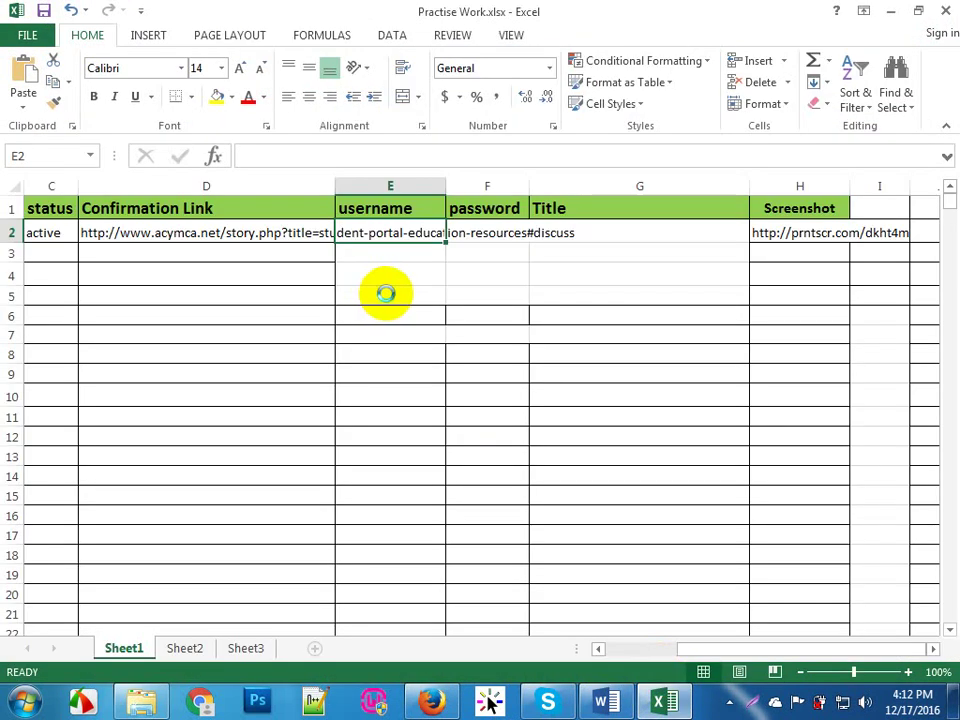
{"action": "key", "text": "ctrl+v"}
{"action": "left_click", "coordinate": [497, 229]}
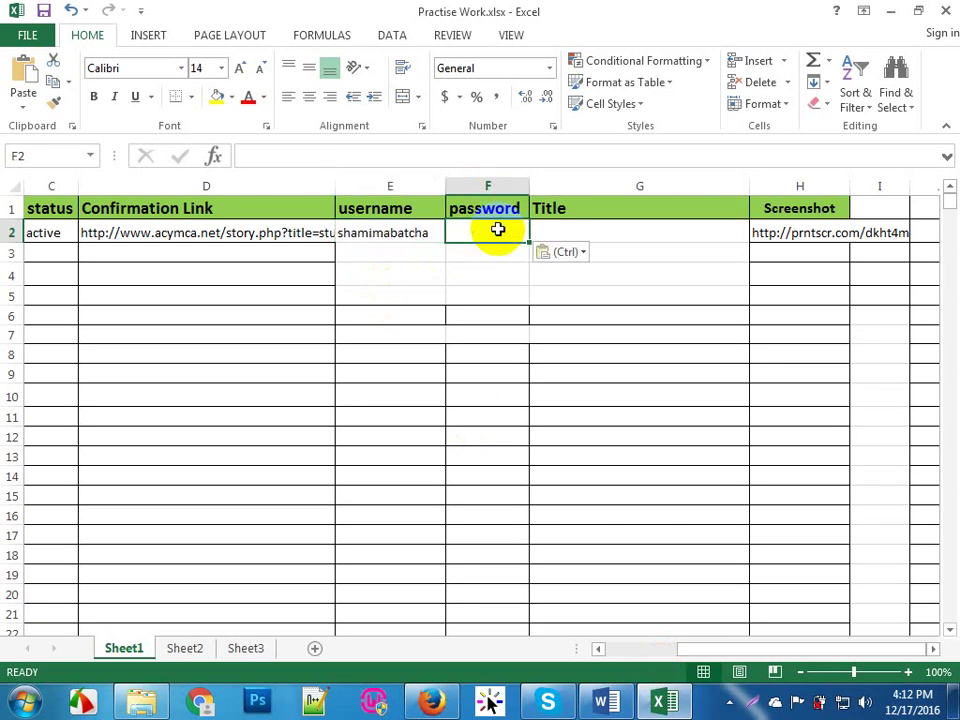
{"action": "key", "text": "ctrl+v"}
Step: Copy the title "student portal education resources" from the Word document into Title cell G2 of the Excel sheet
{"action": "left_click", "coordinate": [649, 229]}
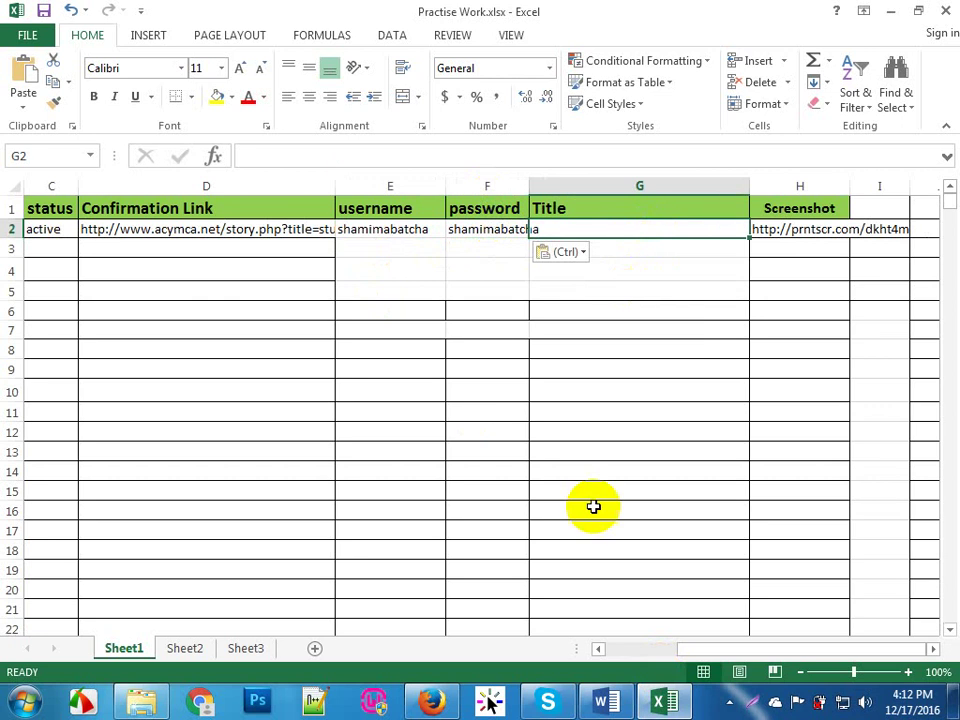
{"action": "left_click", "coordinate": [613, 706]}
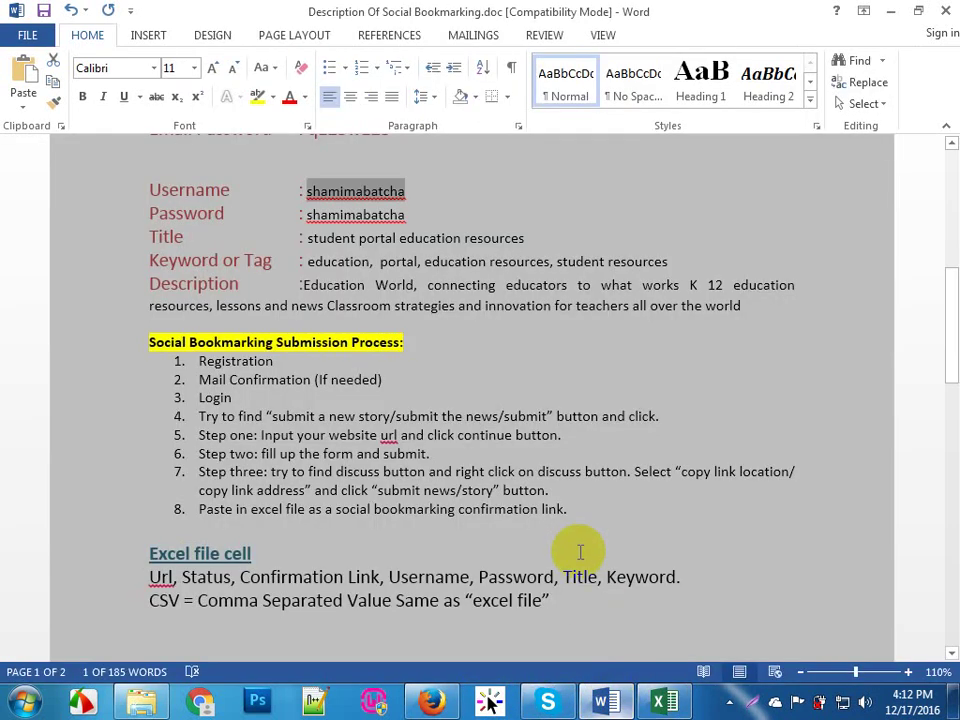
{"action": "scroll", "coordinate": [553, 407], "scroll_direction": "up", "scroll_amount": 3}
{"action": "left_click", "coordinate": [527, 380]}
{"action": "left_click_drag", "start_coordinate": [527, 380], "coordinate": [309, 381]}
{"action": "key", "text": "ctrl+c"}
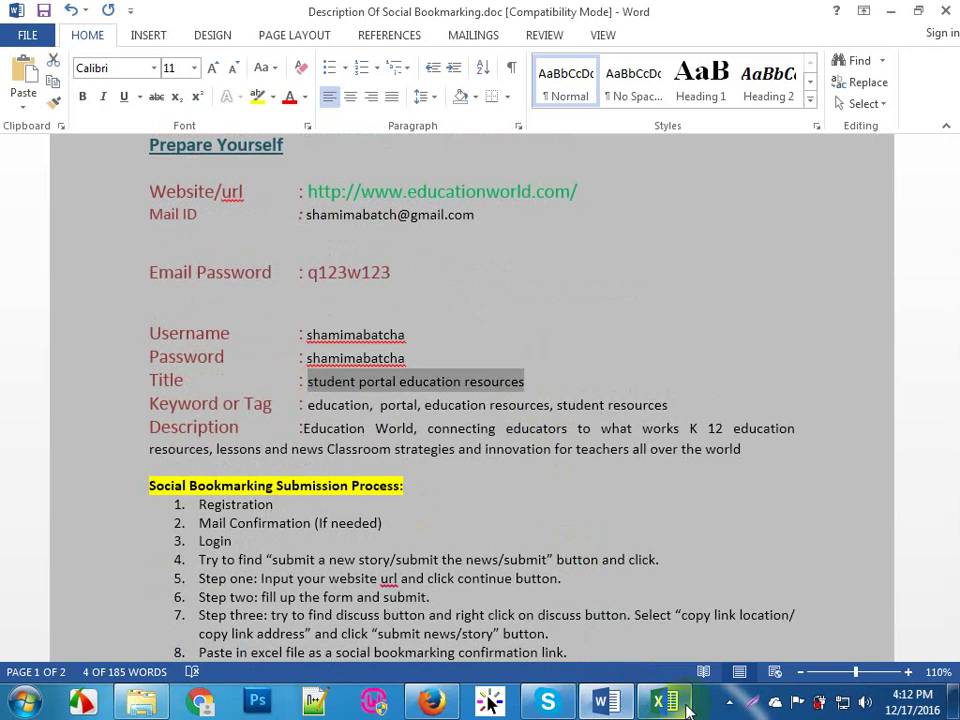
{"action": "left_click", "coordinate": [655, 702]}
{"action": "key", "text": "ctrl+v"}
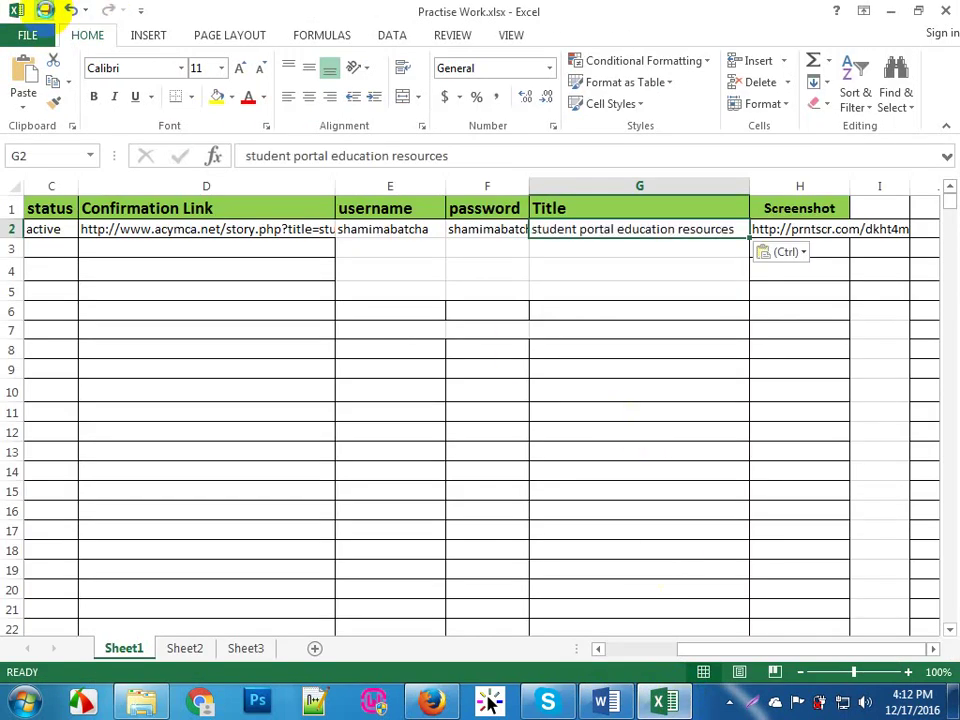
Step: Save the Practise Work workbook and, in Firefox, open the submitted "student portal education resources" story for editing to review its form
{"action": "left_click", "coordinate": [44, 11]}
{"action": "left_click", "coordinate": [432, 702]}
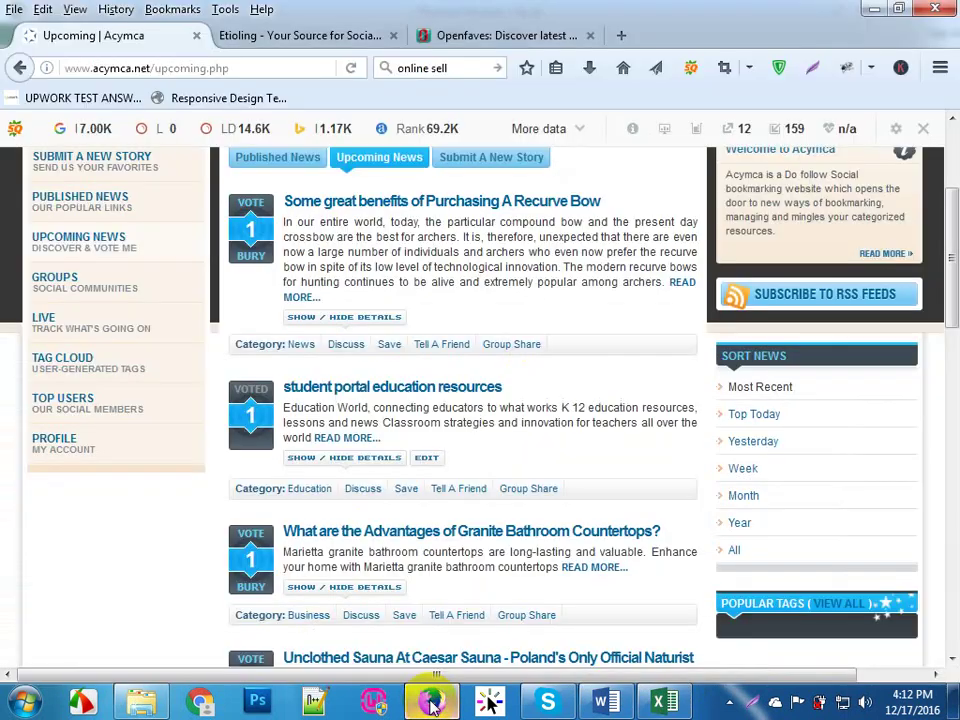
{"action": "left_click", "coordinate": [427, 462]}
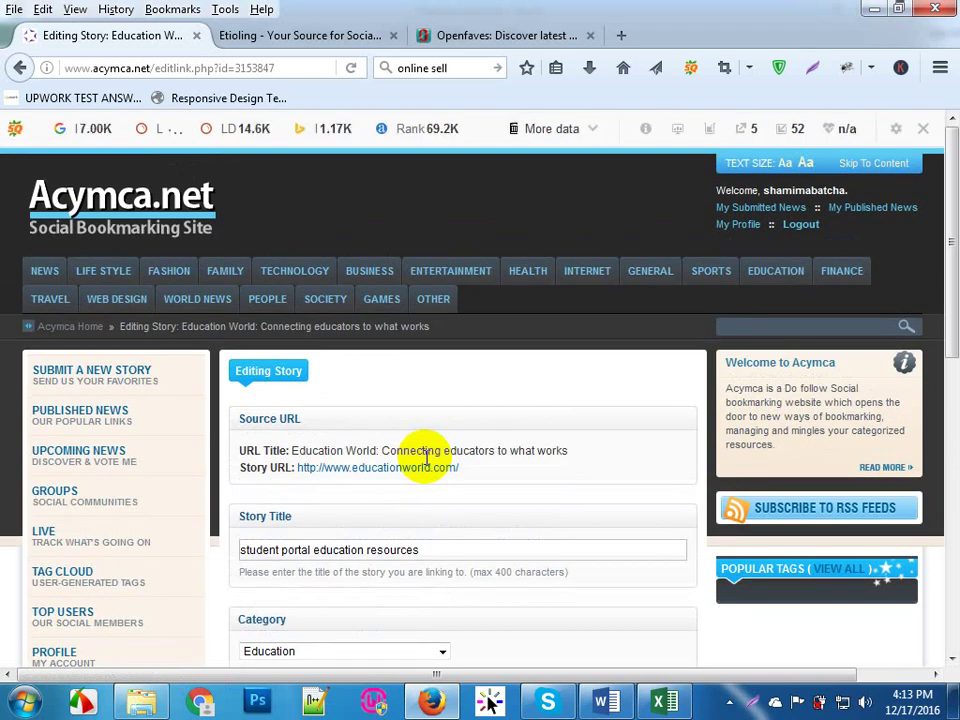
{"action": "scroll", "coordinate": [472, 535], "scroll_direction": "down", "scroll_amount": 10}
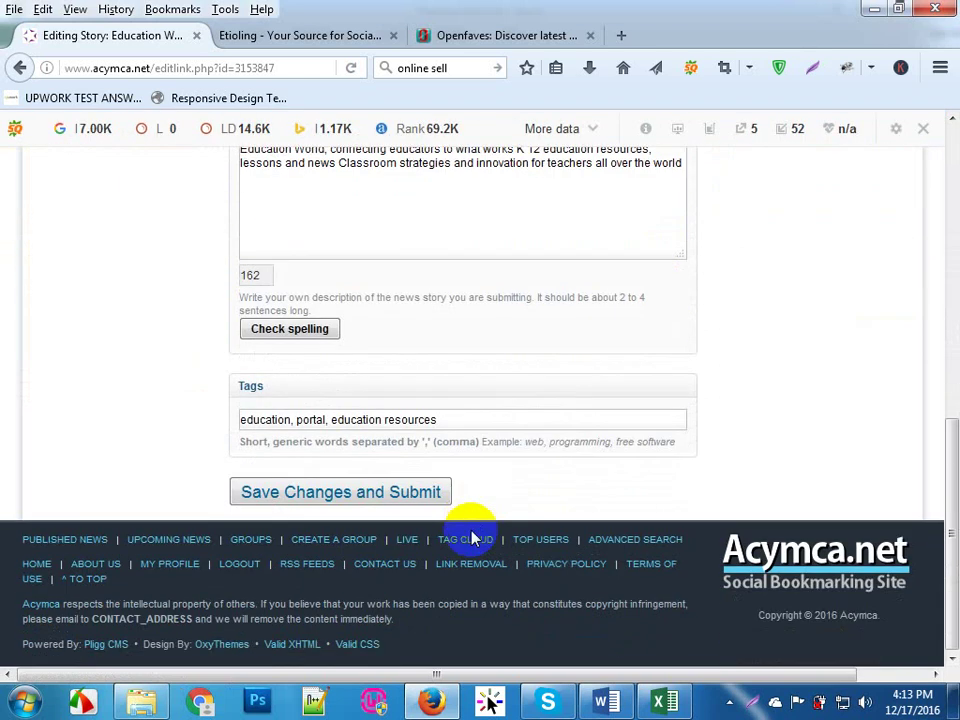
{"action": "scroll", "coordinate": [472, 537], "scroll_direction": "up", "scroll_amount": 10}
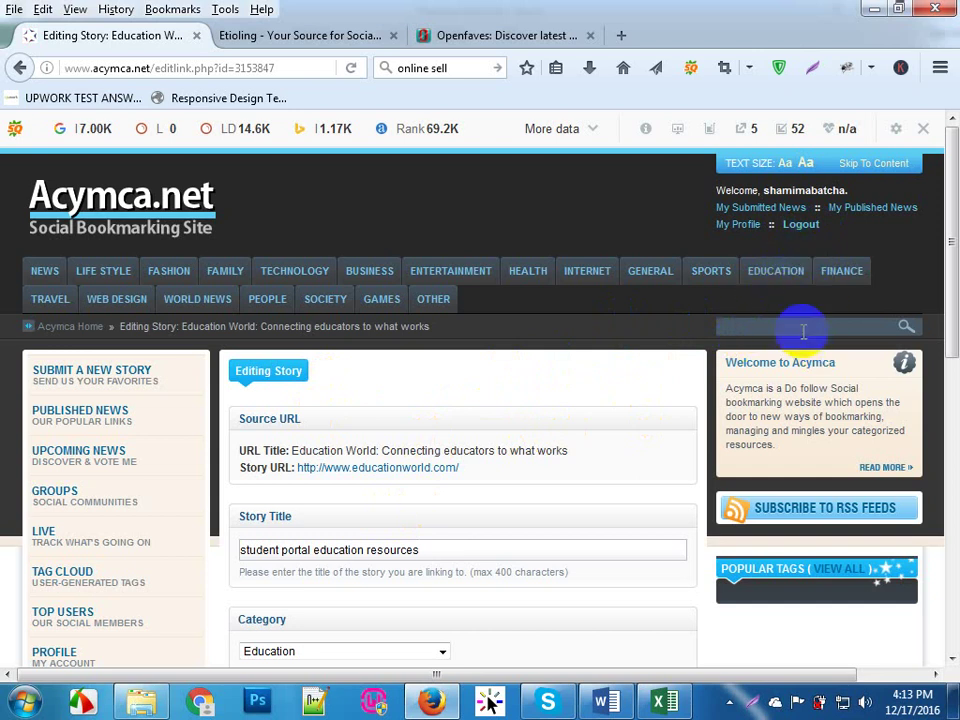
Step: Open the account's profile on acymca.net and examine its username, join date, submitted stories and other user stats
{"action": "left_click", "coordinate": [750, 227]}
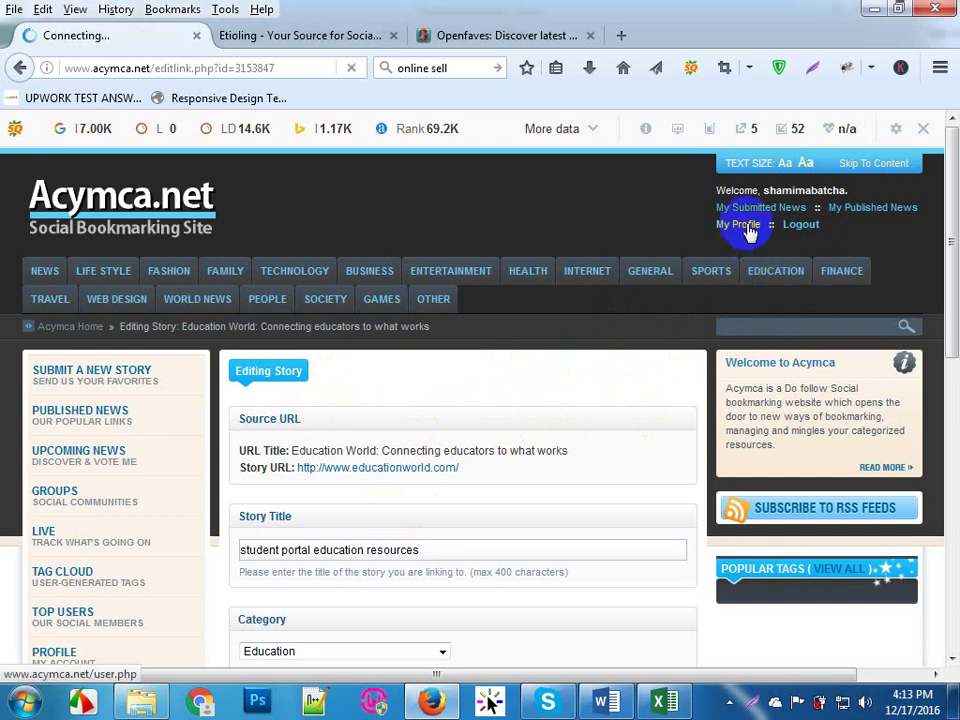
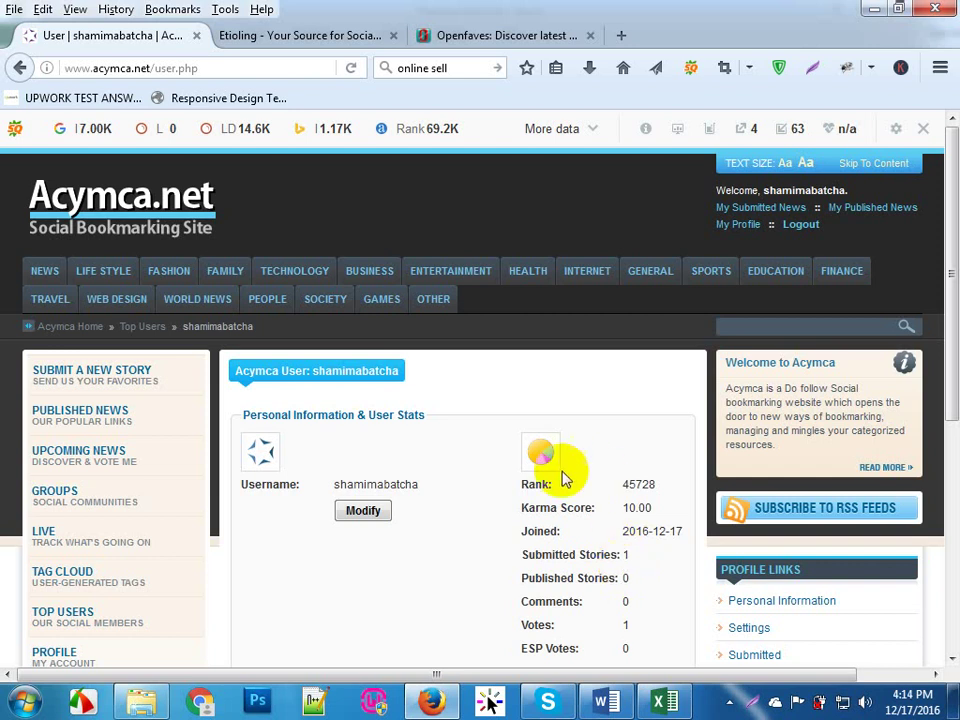
{"action": "left_click_drag", "start_coordinate": [425, 487], "coordinate": [334, 487]}
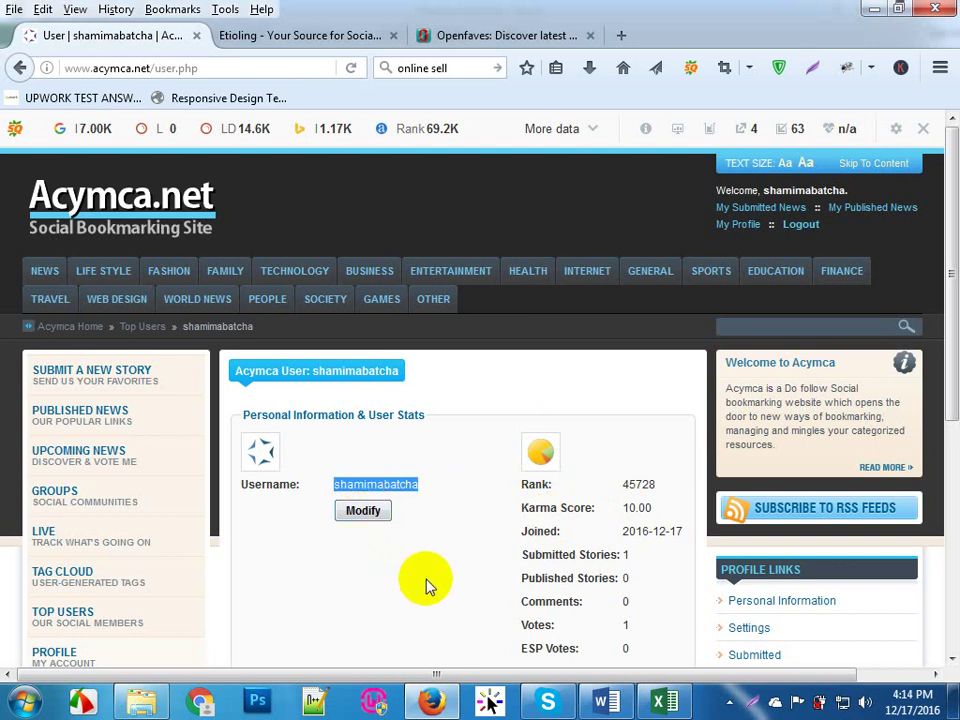
{"action": "left_click", "coordinate": [462, 578]}
{"action": "left_click_drag", "start_coordinate": [660, 561], "coordinate": [494, 550]}
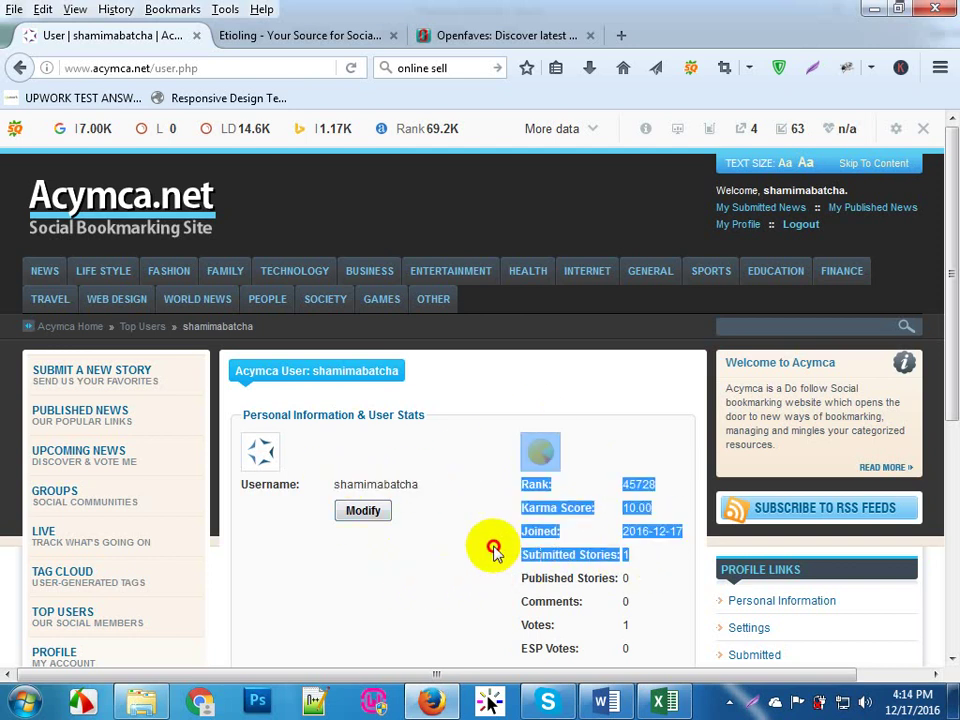
{"action": "left_click", "coordinate": [649, 572]}
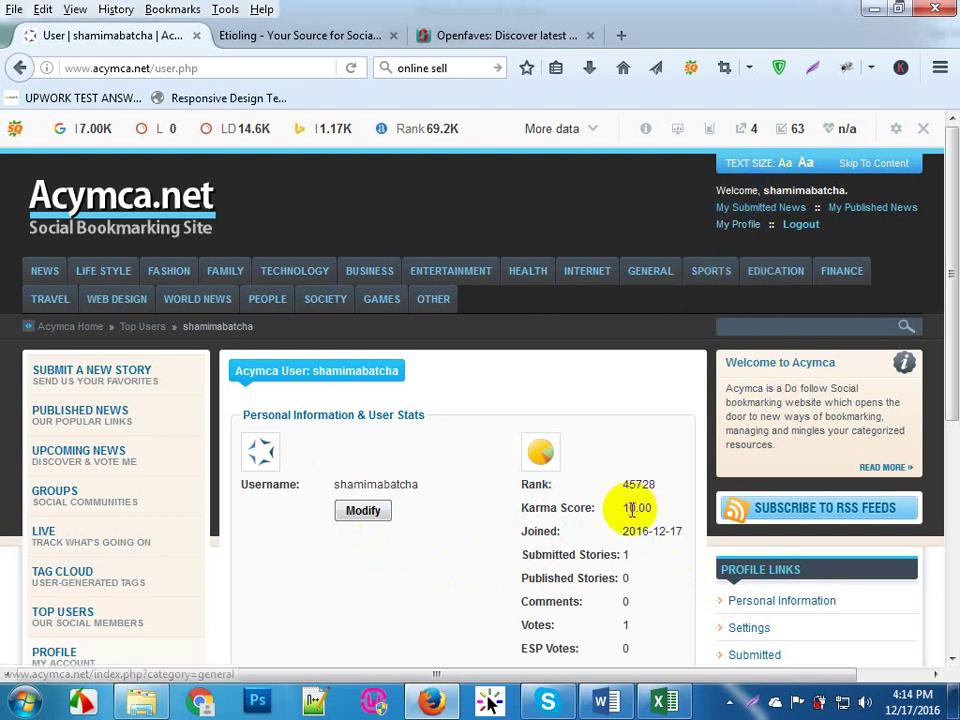
{"action": "scroll", "coordinate": [632, 514], "scroll_direction": "down", "scroll_amount": 5}
{"action": "scroll", "coordinate": [632, 514], "scroll_direction": "up", "scroll_amount": 4}
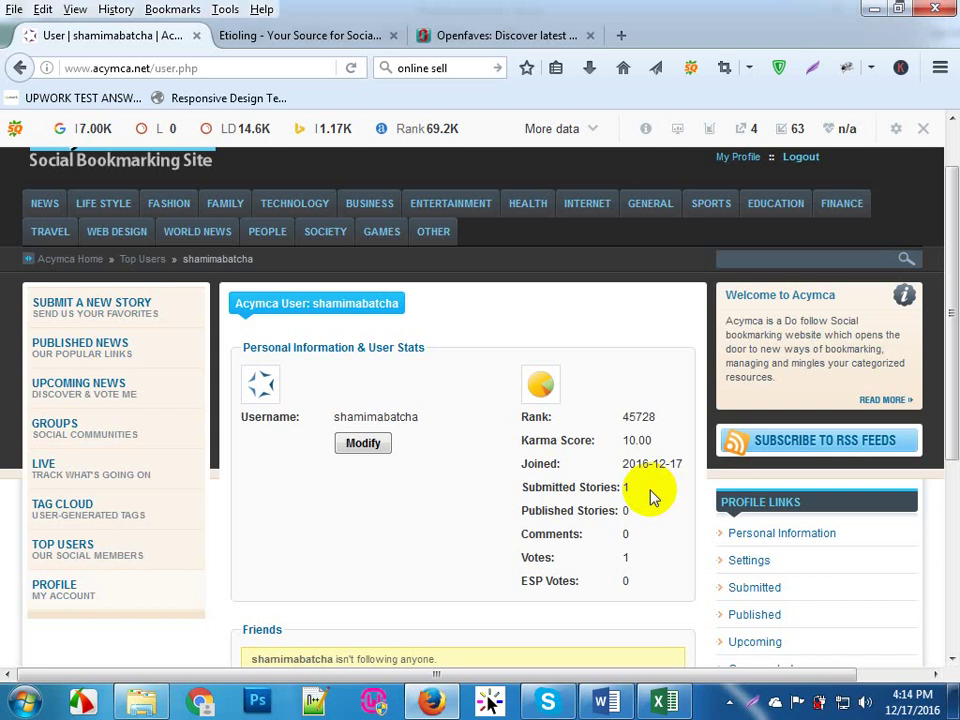
Step: Close the acymca.net page and open the registration page of etioling.com
{"action": "left_click", "coordinate": [197, 36]}
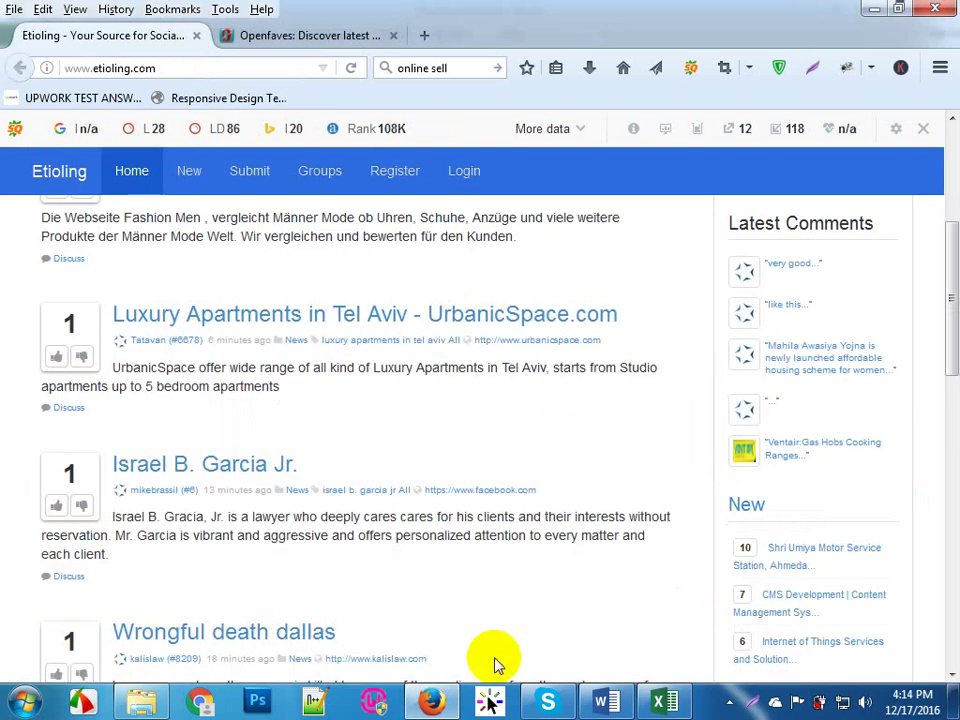
{"action": "scroll", "coordinate": [551, 589], "scroll_direction": "up", "scroll_amount": 5}
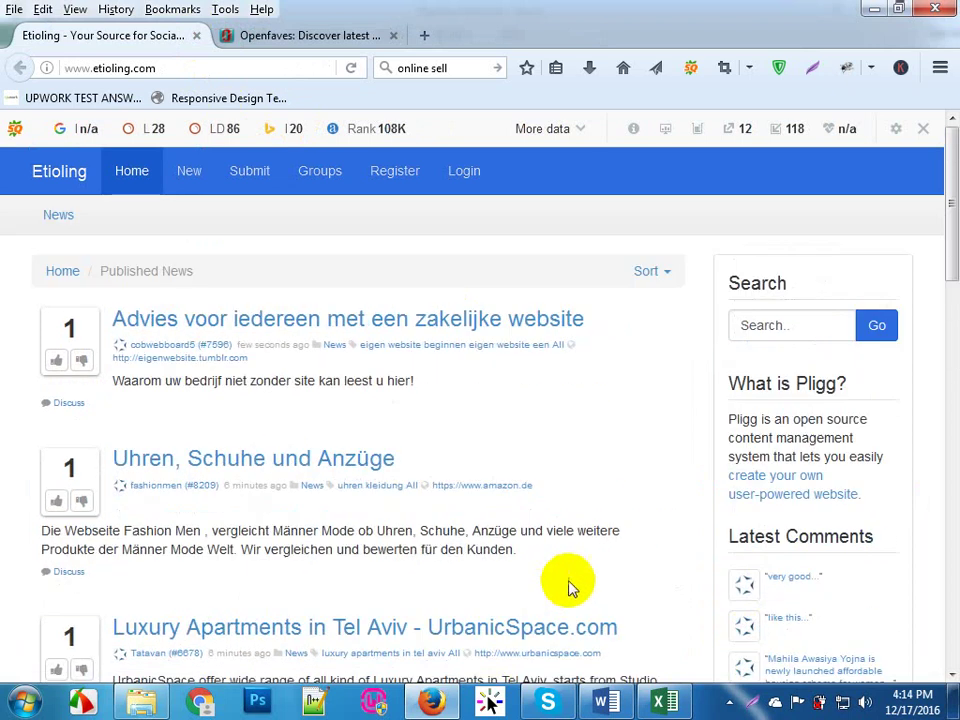
{"action": "left_click", "coordinate": [392, 175]}
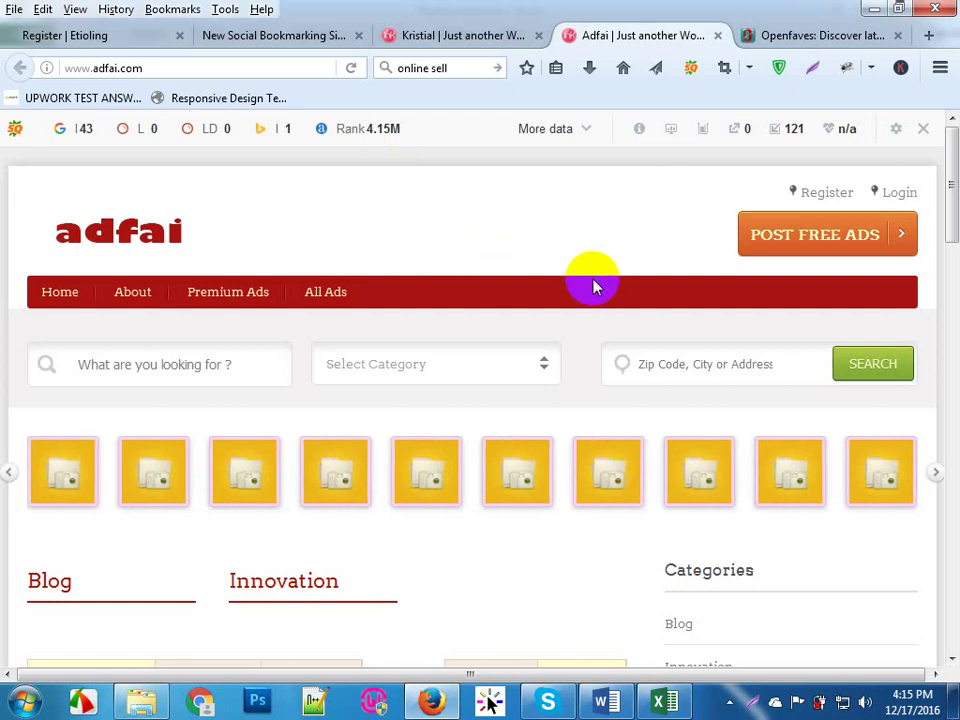
Step: Look through the Adfai and Kristial classified ad home pages and close both
{"action": "scroll", "coordinate": [593, 287], "scroll_direction": "down", "scroll_amount": 3}
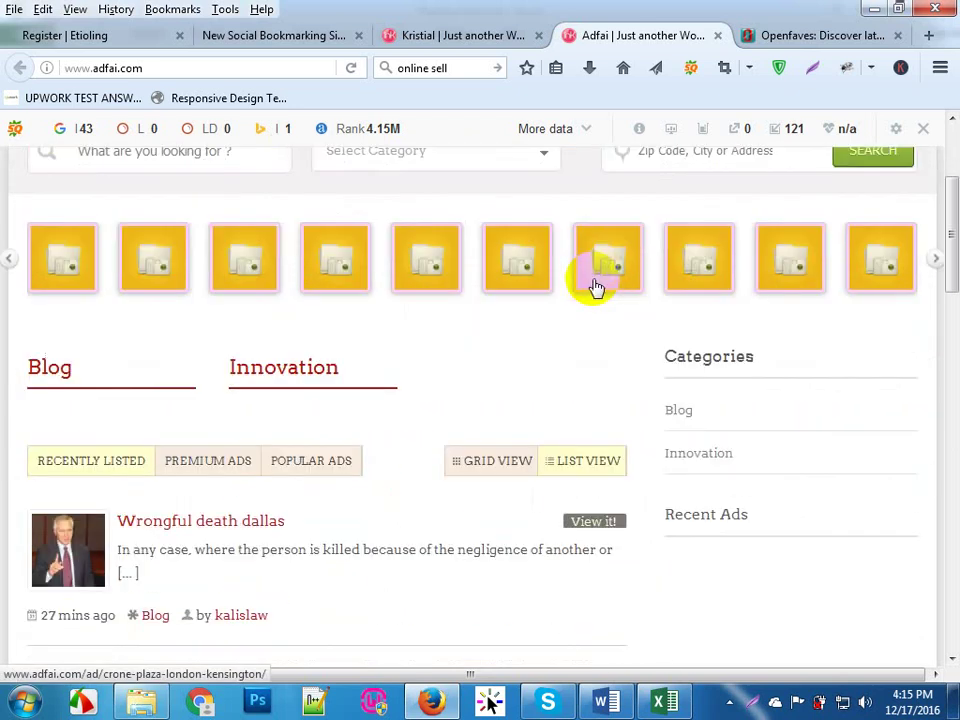
{"action": "scroll", "coordinate": [593, 287], "scroll_direction": "down", "scroll_amount": 15}
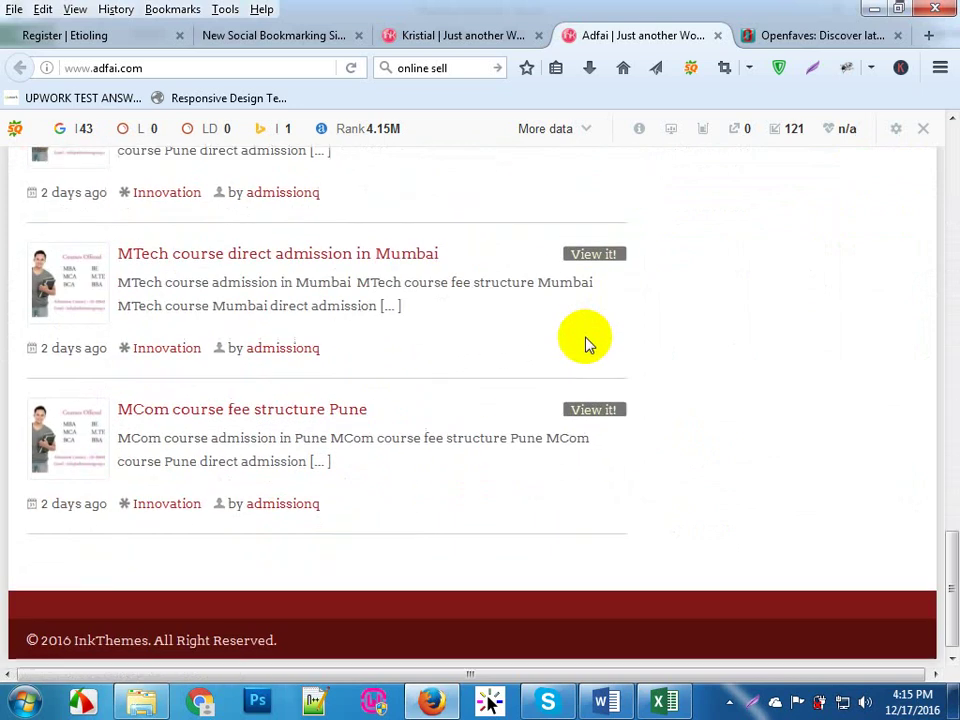
{"action": "scroll", "coordinate": [588, 343], "scroll_direction": "up", "scroll_amount": 20}
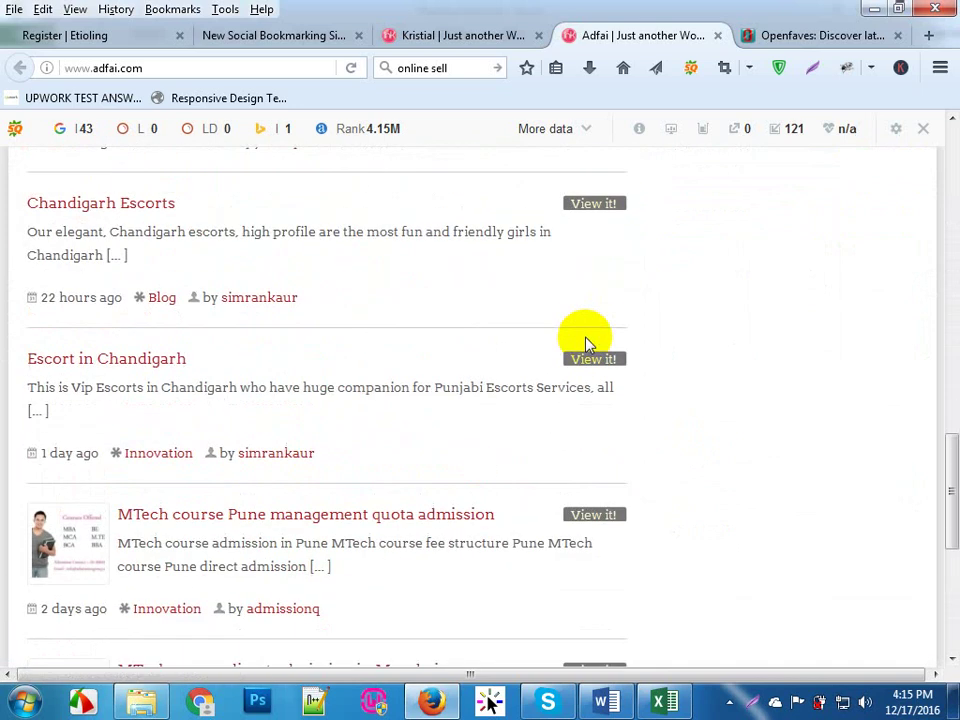
{"action": "scroll", "coordinate": [586, 343], "scroll_direction": "up", "scroll_amount": 3}
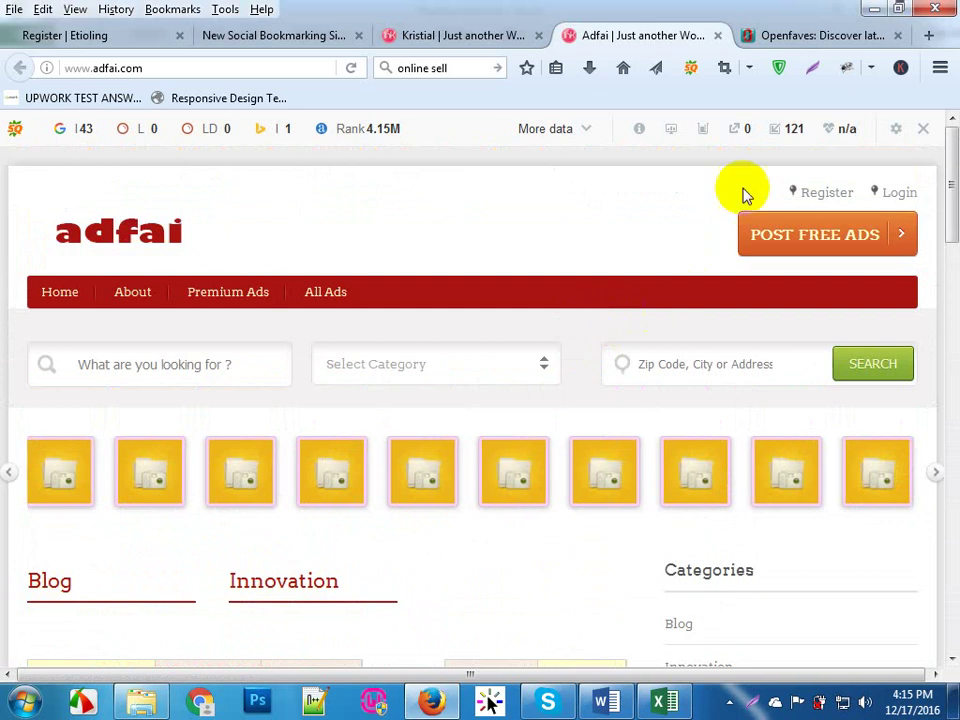
{"action": "left_click", "coordinate": [717, 35]}
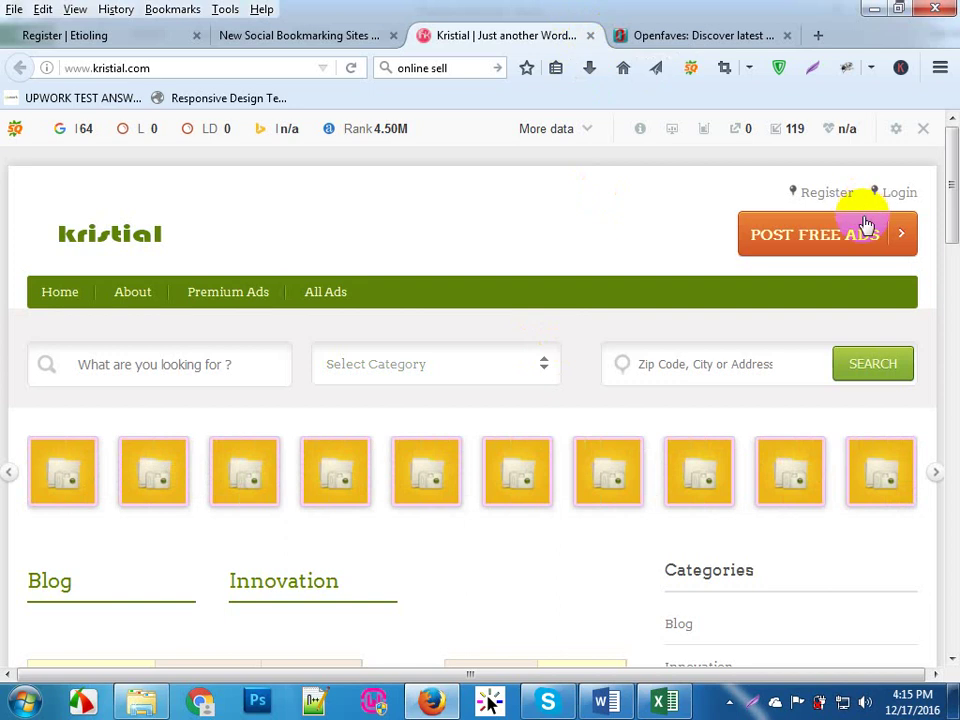
{"action": "scroll", "coordinate": [605, 435], "scroll_direction": "down", "scroll_amount": 6}
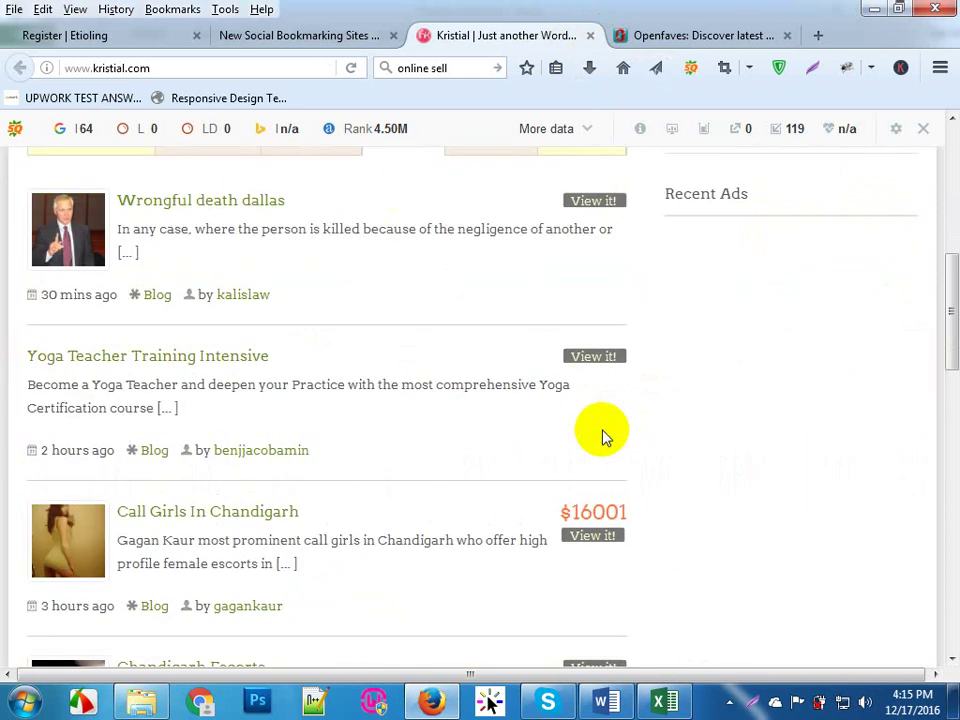
{"action": "scroll", "coordinate": [602, 435], "scroll_direction": "up", "scroll_amount": 6}
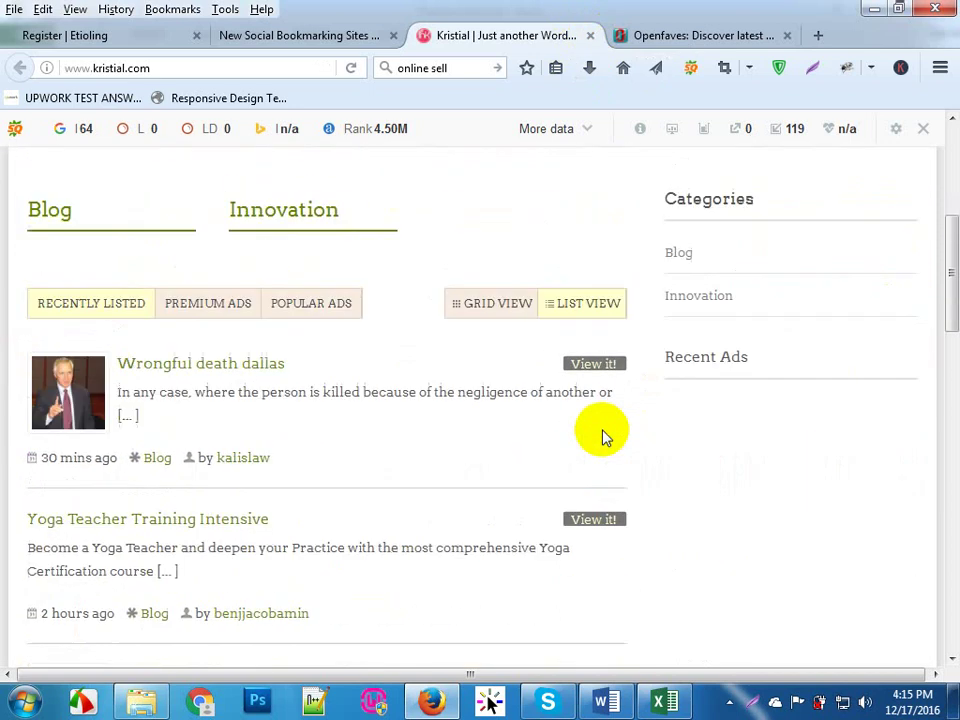
{"action": "left_click", "coordinate": [591, 36]}
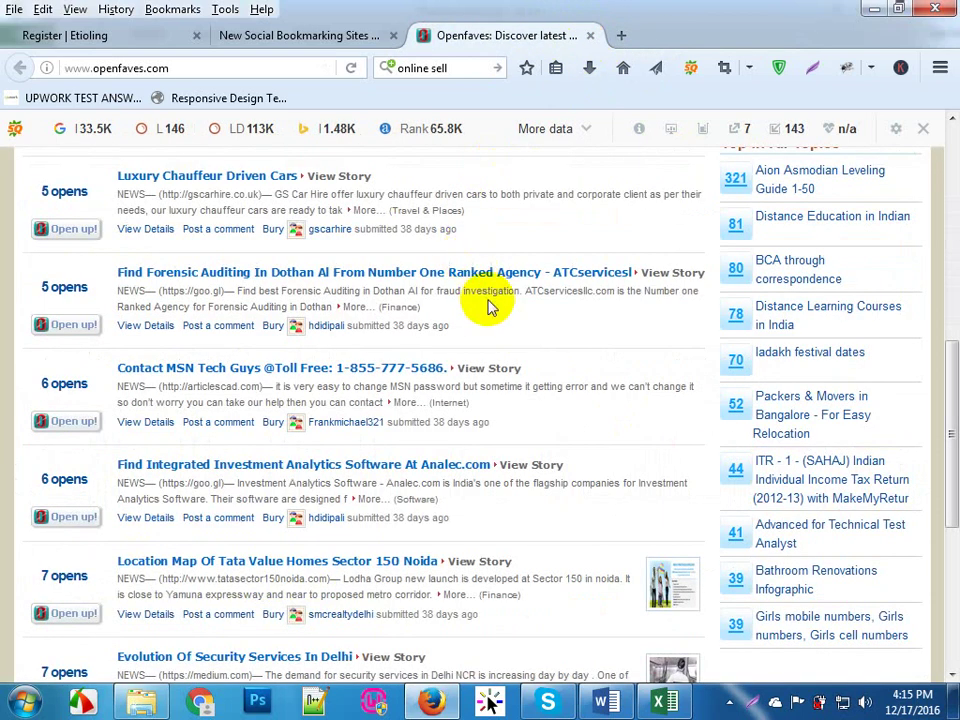
Step: Look over the Openfaves home page for its post submission option and open the site's registration page
{"action": "scroll", "coordinate": [480, 290], "scroll_direction": "up", "scroll_amount": 6}
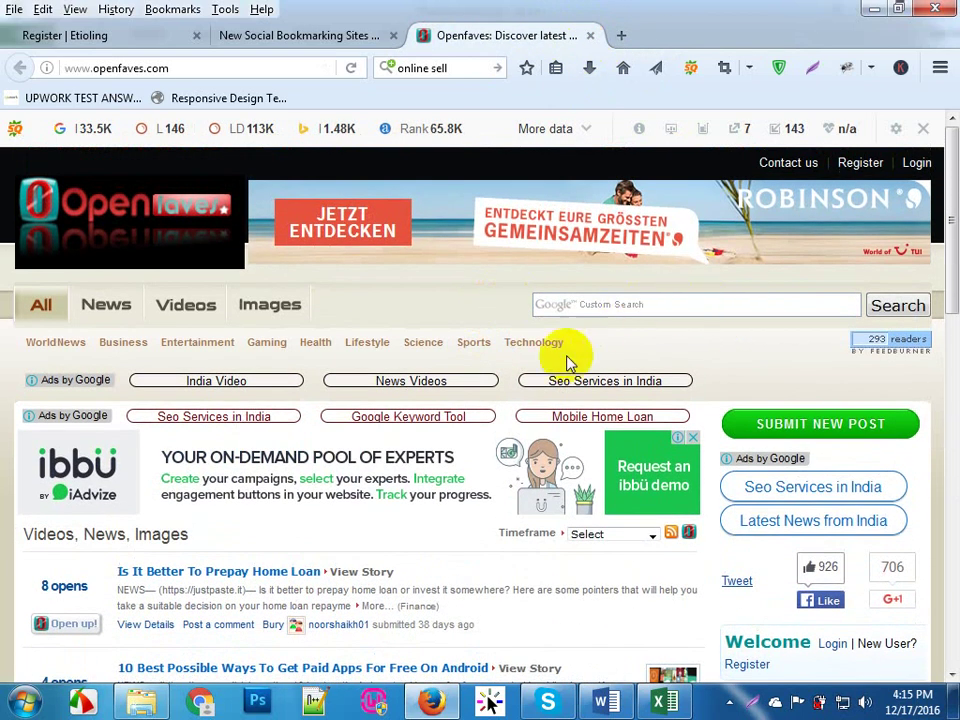
{"action": "scroll", "coordinate": [553, 392], "scroll_direction": "down", "scroll_amount": 5}
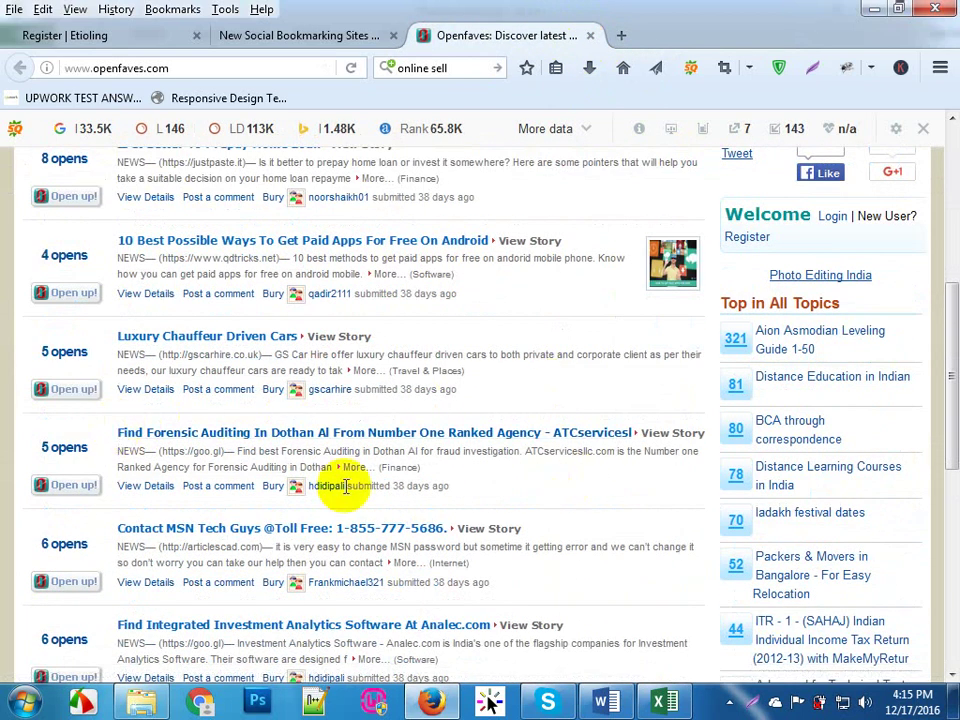
{"action": "scroll", "coordinate": [455, 487], "scroll_direction": "up", "scroll_amount": 3}
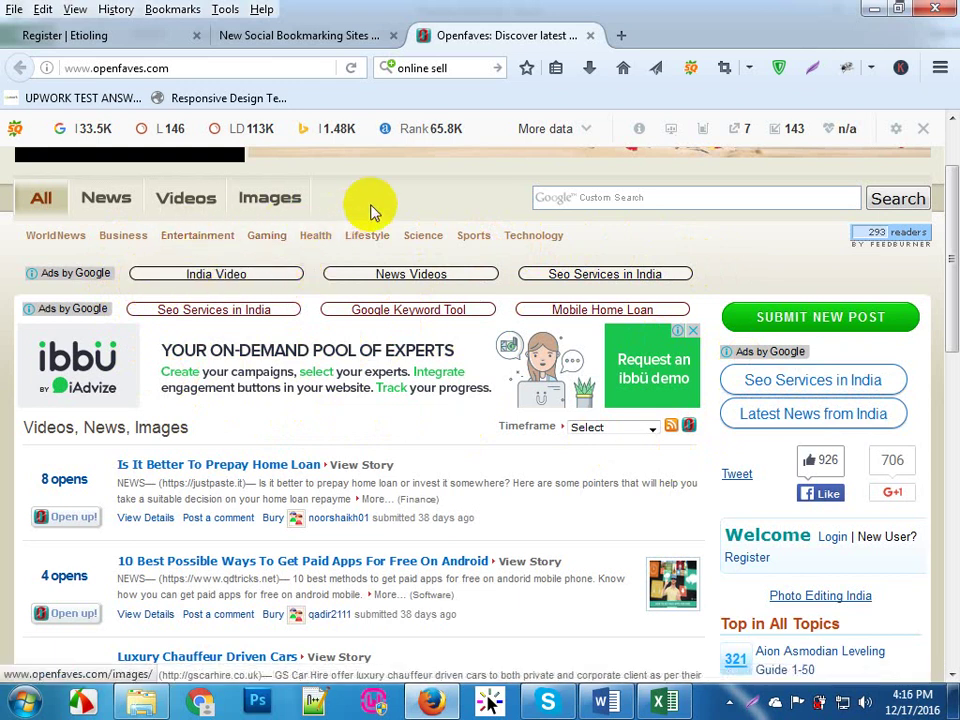
{"action": "scroll", "coordinate": [786, 249], "scroll_direction": "up", "scroll_amount": 2}
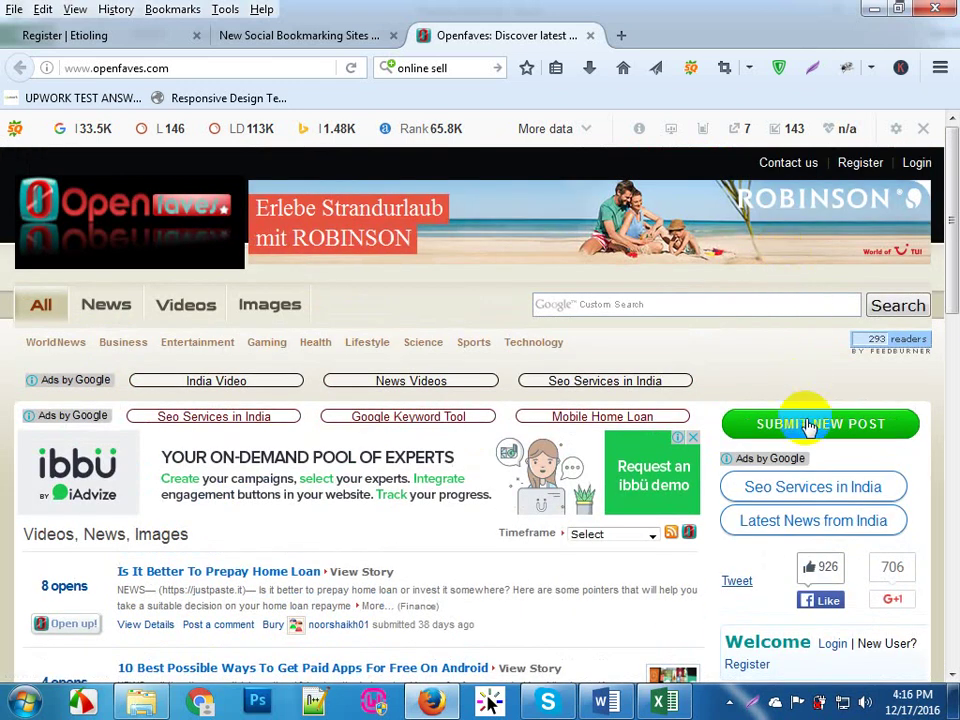
{"action": "left_click", "coordinate": [810, 426]}
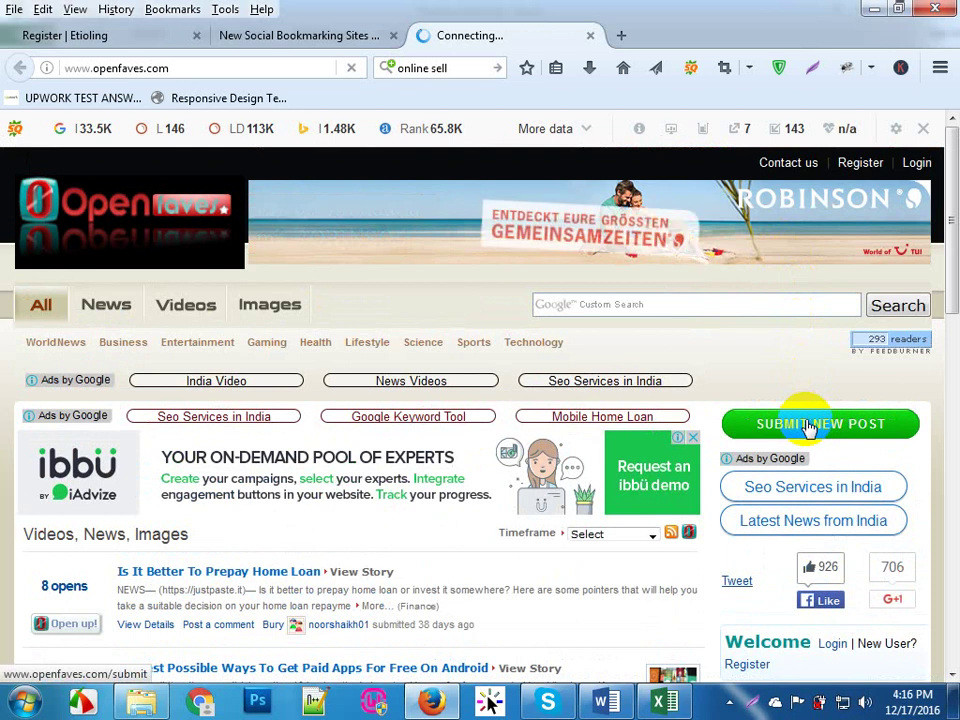
{"action": "left_click", "coordinate": [858, 166]}
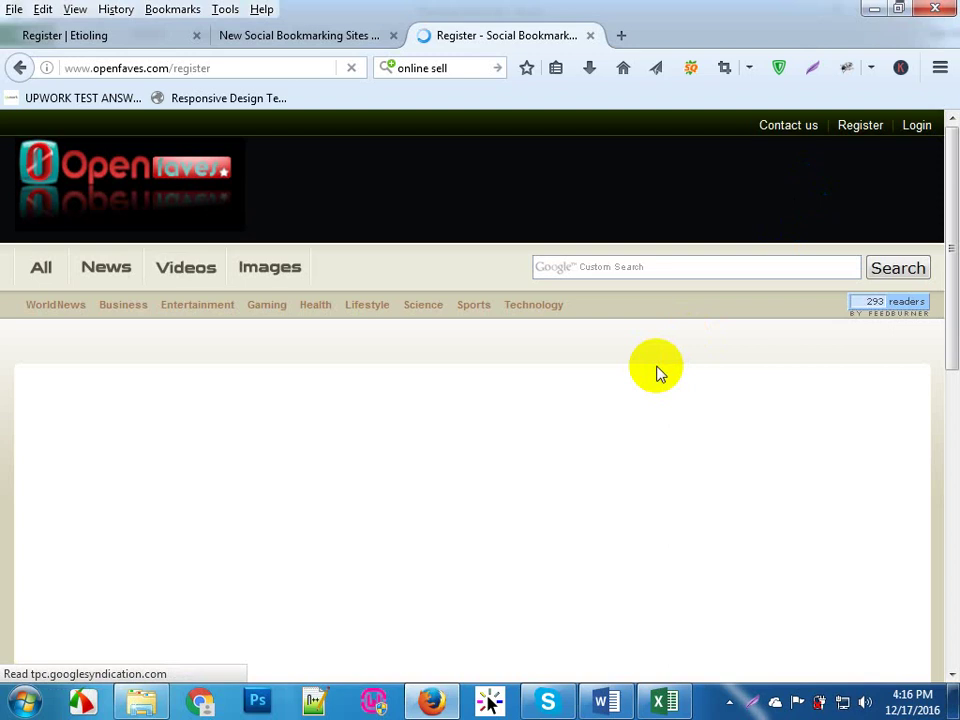
Step: Review the fields of the Openfaves registration form, from username and password to country and captcha text
{"action": "scroll", "coordinate": [657, 372], "scroll_direction": "down", "scroll_amount": 5}
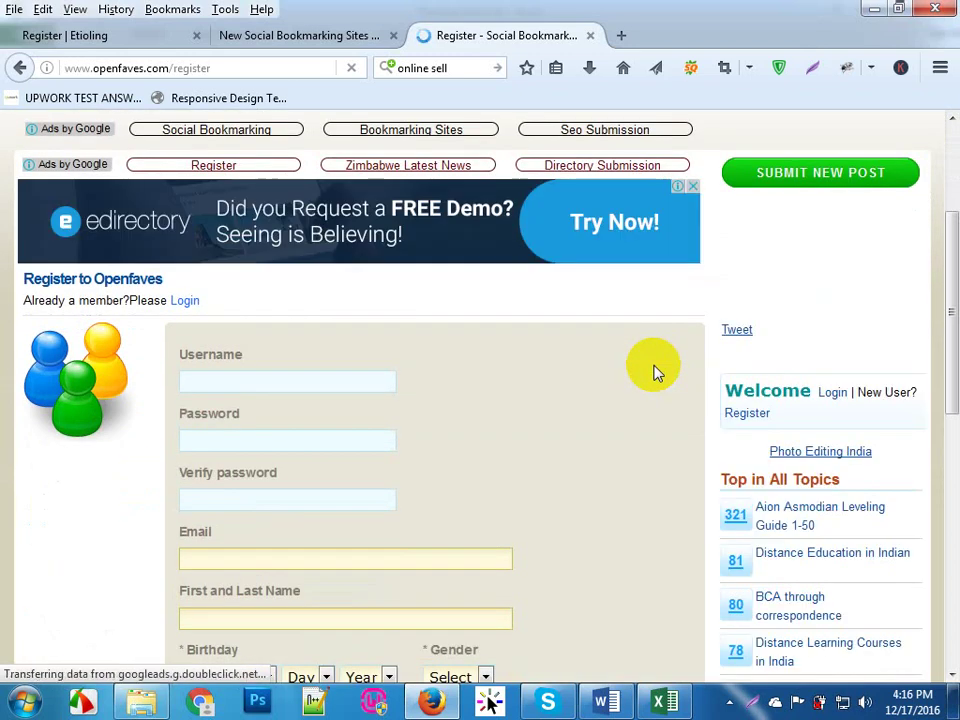
{"action": "scroll", "coordinate": [655, 372], "scroll_direction": "down", "scroll_amount": 2}
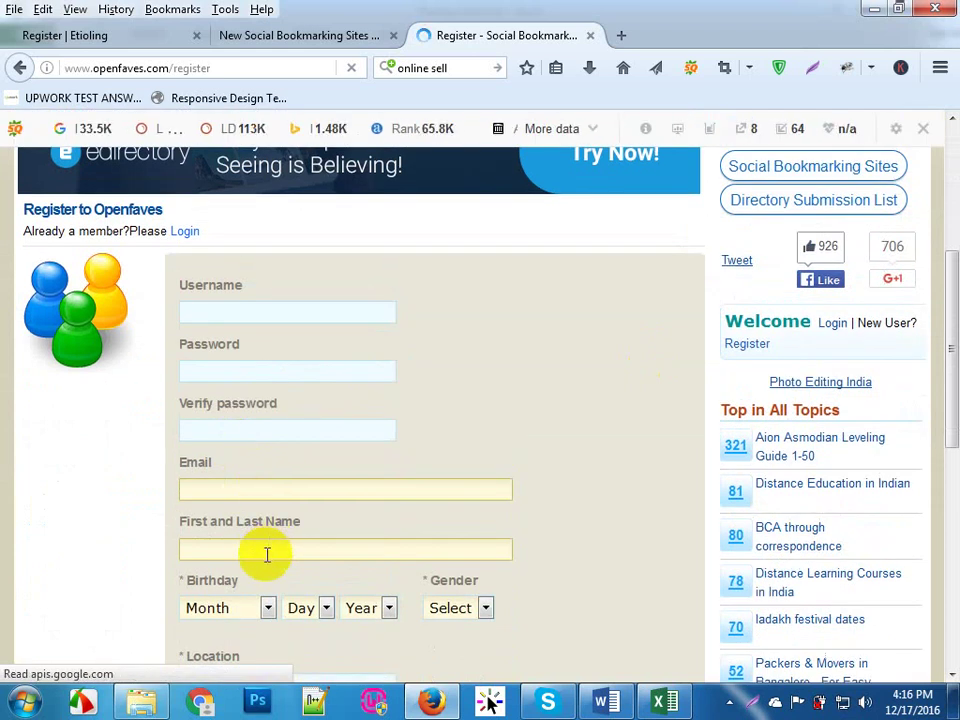
{"action": "scroll", "coordinate": [266, 554], "scroll_direction": "down", "scroll_amount": 6}
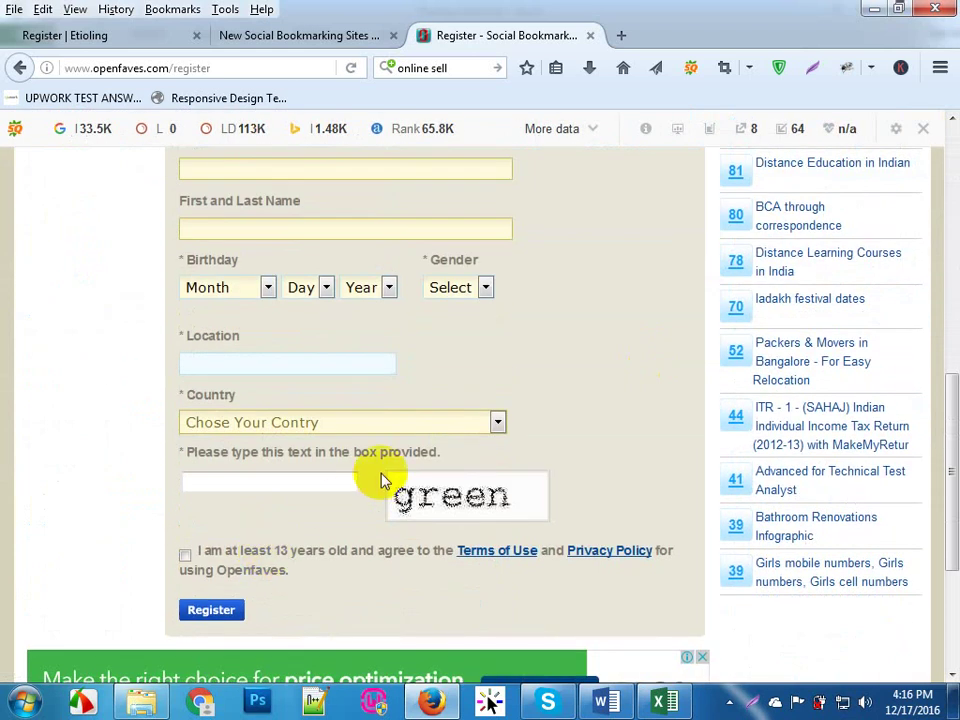
{"action": "scroll", "coordinate": [380, 480], "scroll_direction": "up", "scroll_amount": 8}
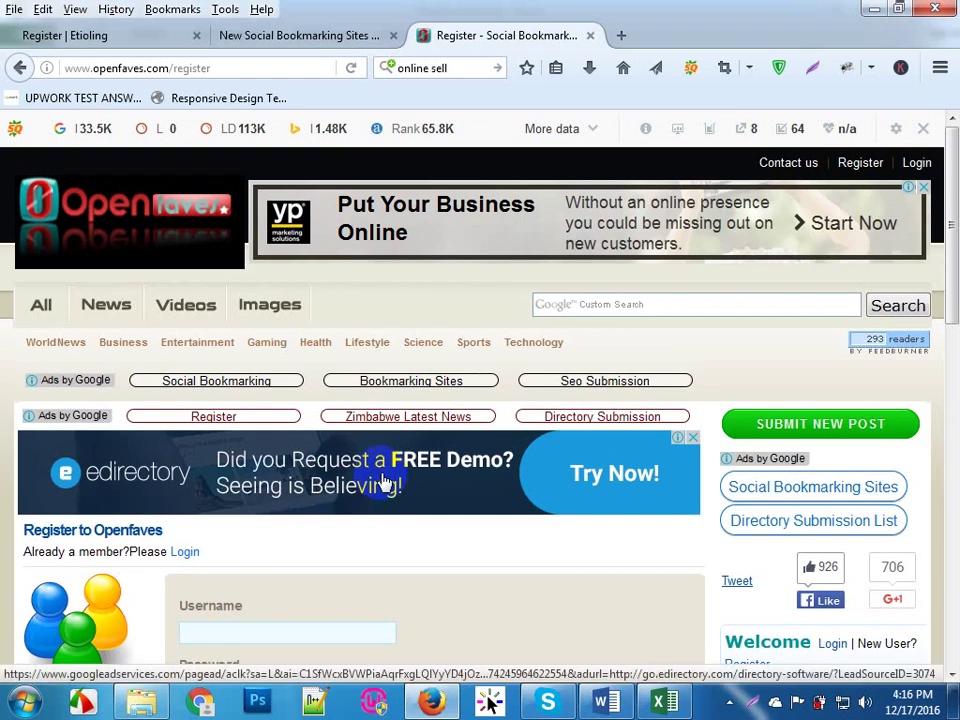
{"action": "scroll", "coordinate": [380, 480], "scroll_direction": "down", "scroll_amount": 6}
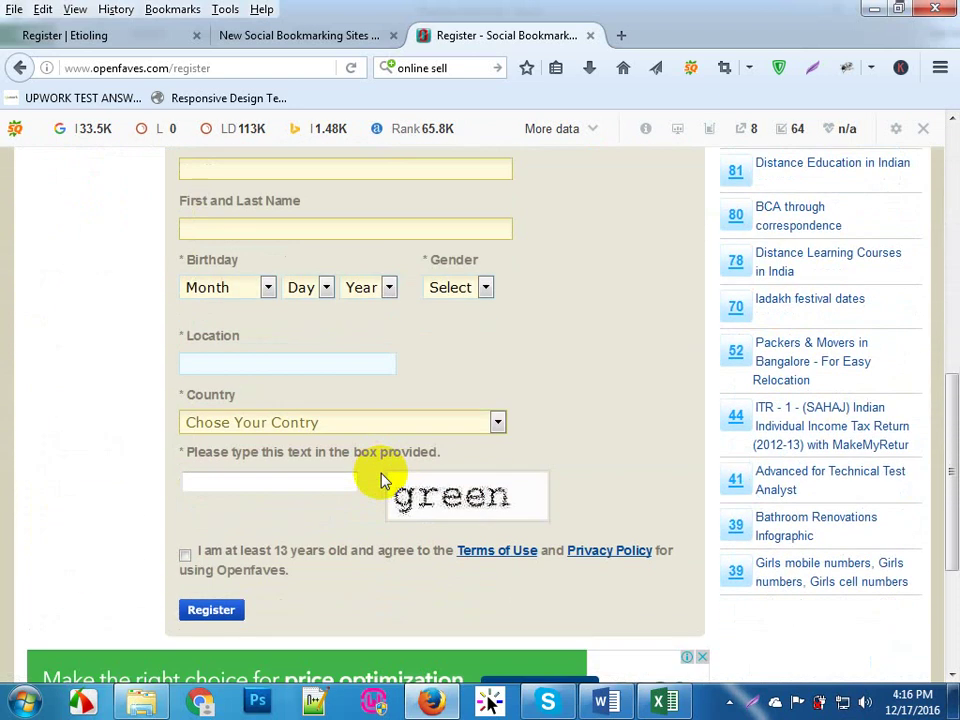
{"action": "scroll", "coordinate": [380, 481], "scroll_direction": "up", "scroll_amount": 5}
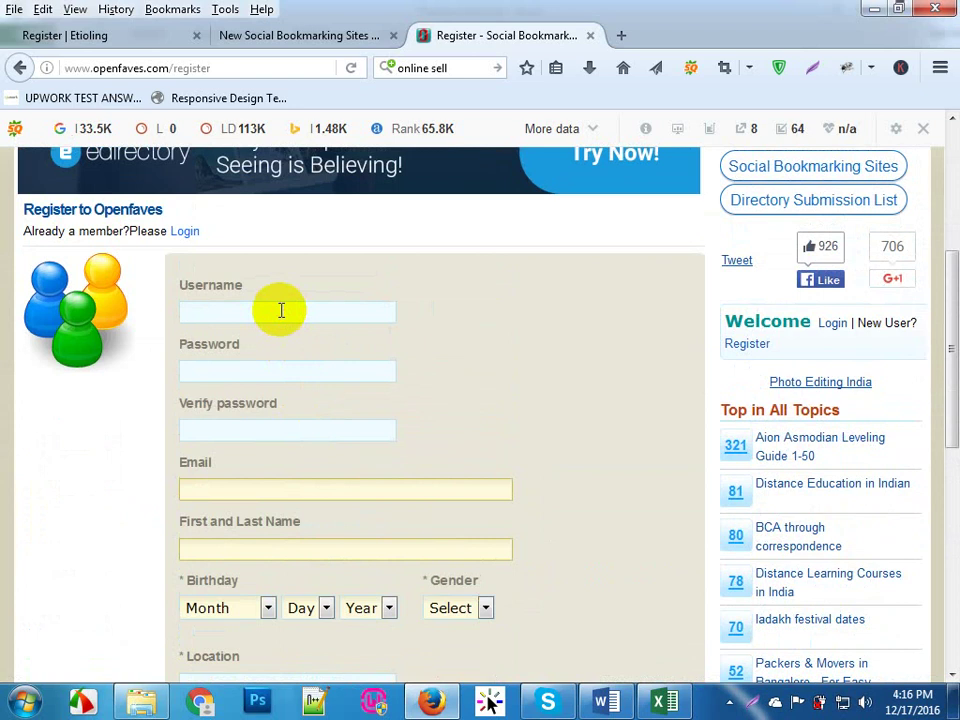
Step: Copy the username from the Word document and fill in the username, password and verify password fields of the Openfaves registration form
{"action": "left_click", "coordinate": [683, 706]}
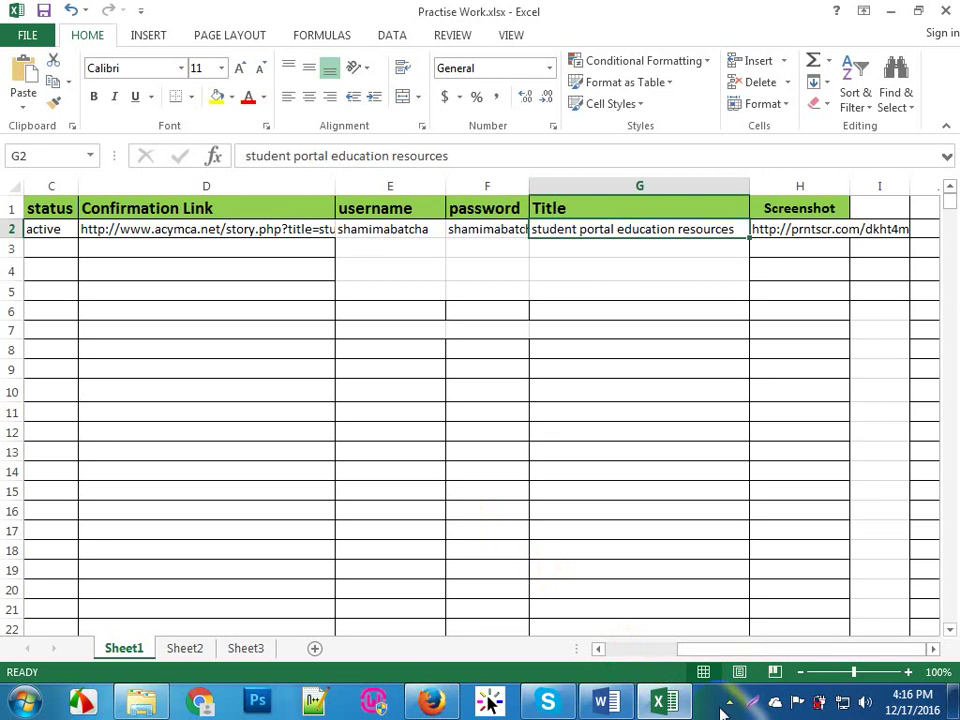
{"action": "left_click", "coordinate": [622, 706]}
{"action": "left_click", "coordinate": [343, 334]}
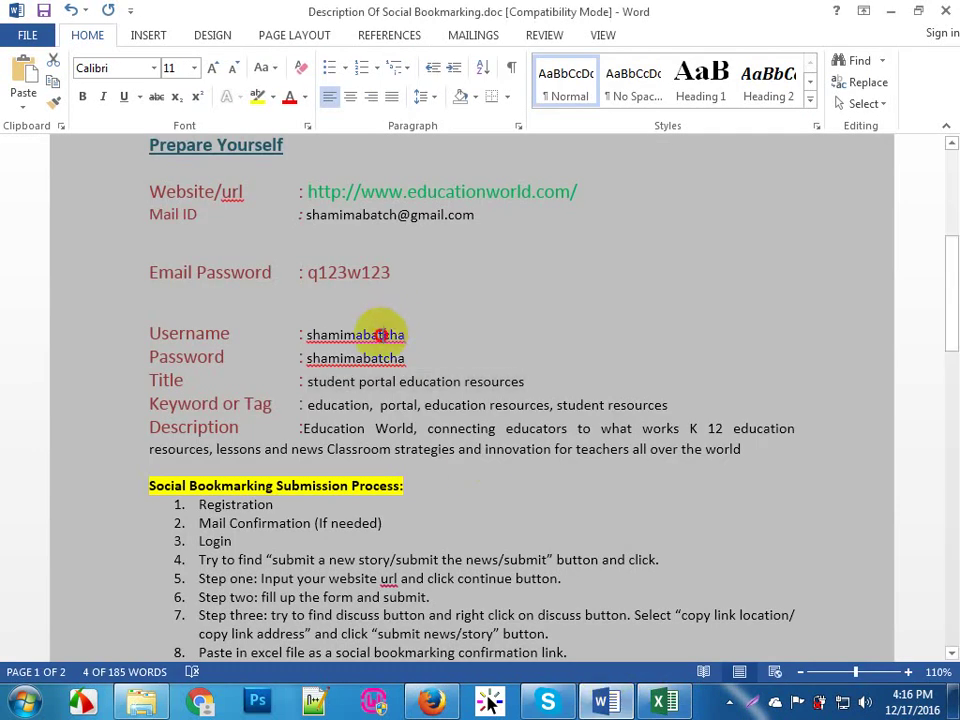
{"action": "double_click", "coordinate": [385, 337]}
{"action": "key", "text": "ctrl+c"}
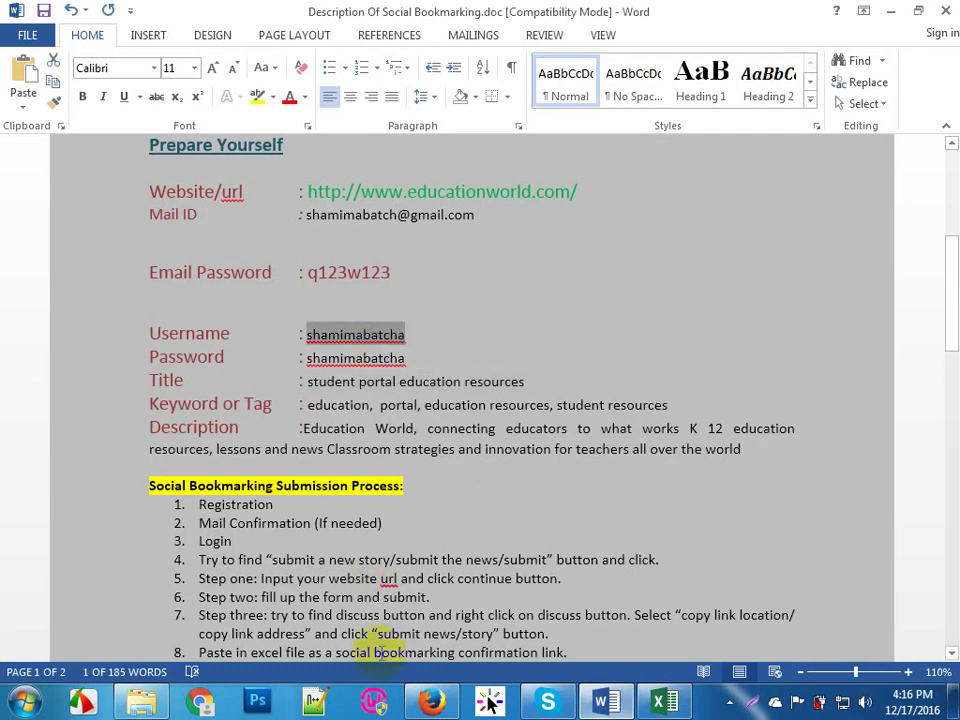
{"action": "left_click", "coordinate": [432, 703]}
{"action": "key", "text": "ctrl+v"}
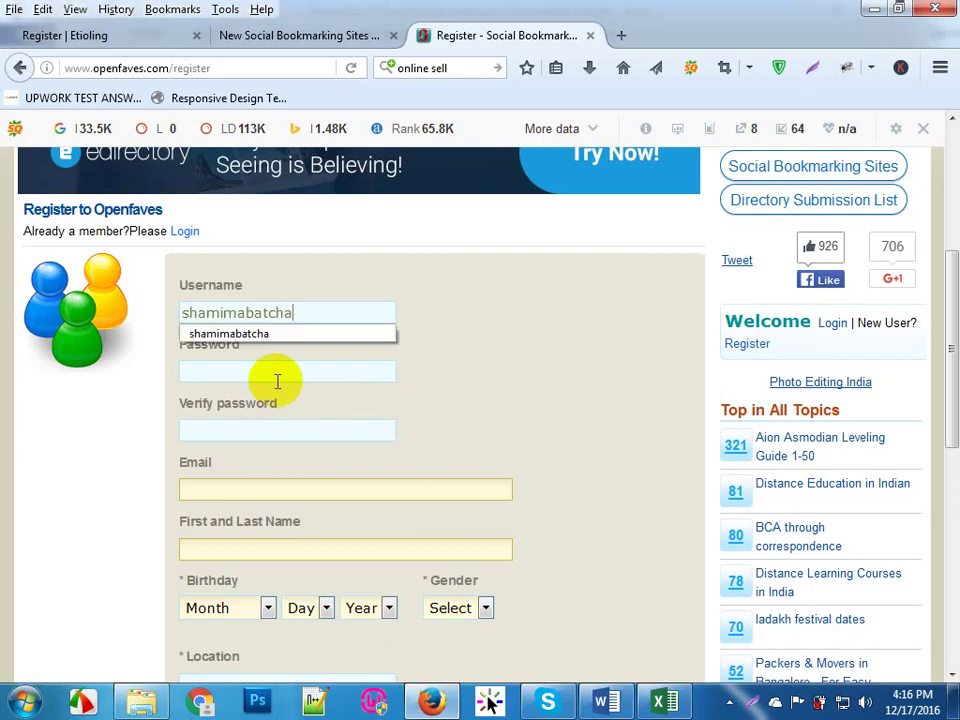
{"action": "left_click", "coordinate": [278, 372]}
{"action": "left_click", "coordinate": [266, 428]}
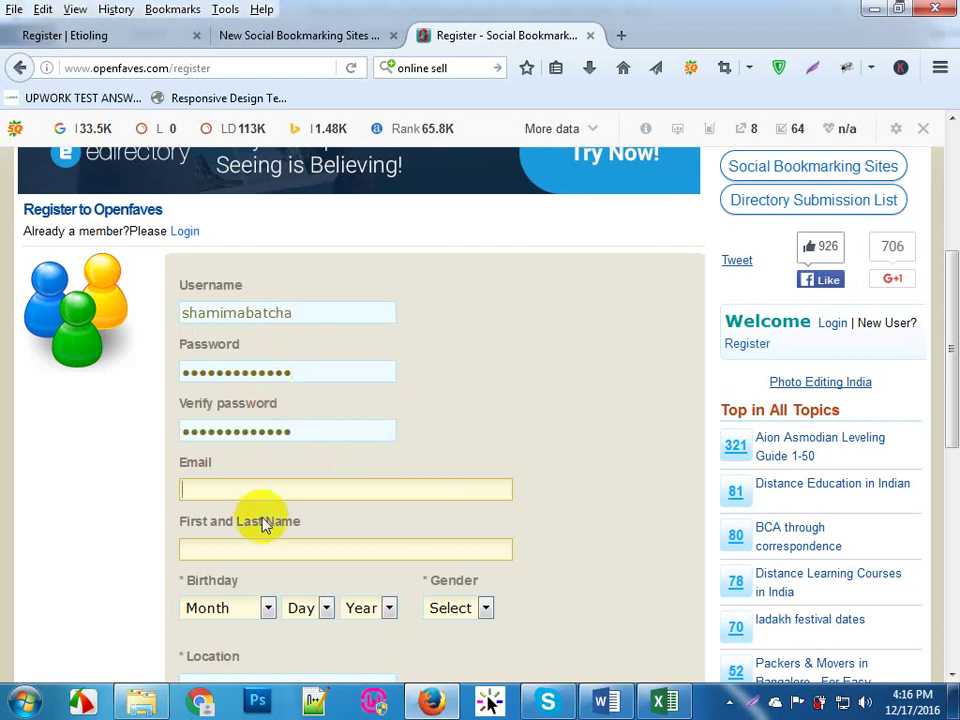
Step: Copy the mail ID from the Word document into the form's email field and enter the first and last name
{"action": "left_click", "coordinate": [607, 703]}
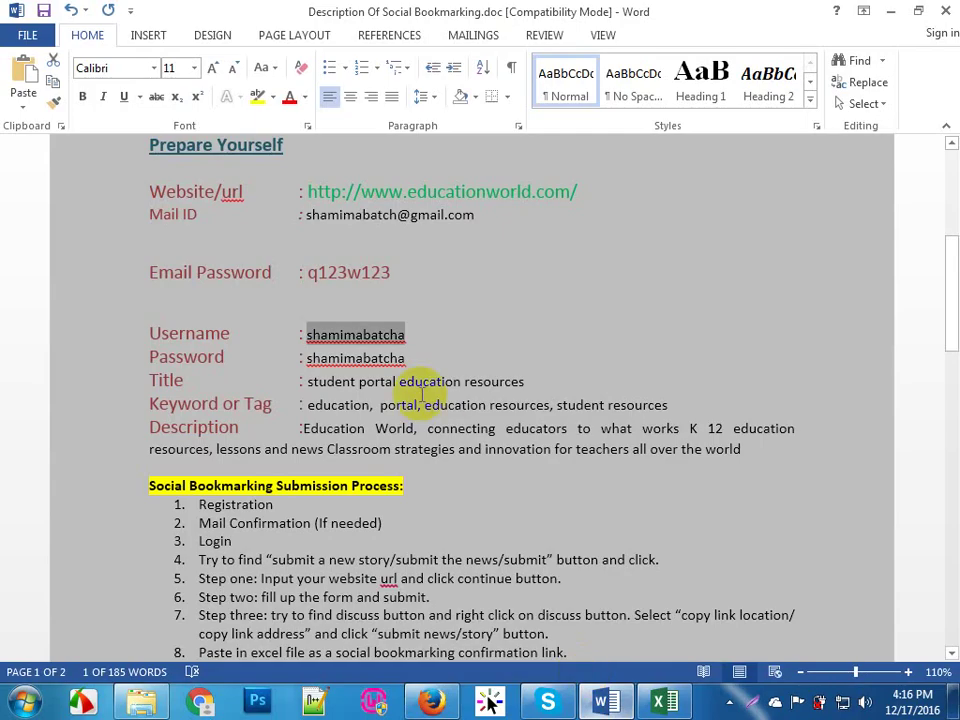
{"action": "left_click", "coordinate": [430, 214]}
{"action": "left_click_drag", "start_coordinate": [430, 214], "coordinate": [311, 212]}
{"action": "key", "text": "ctrl+c"}
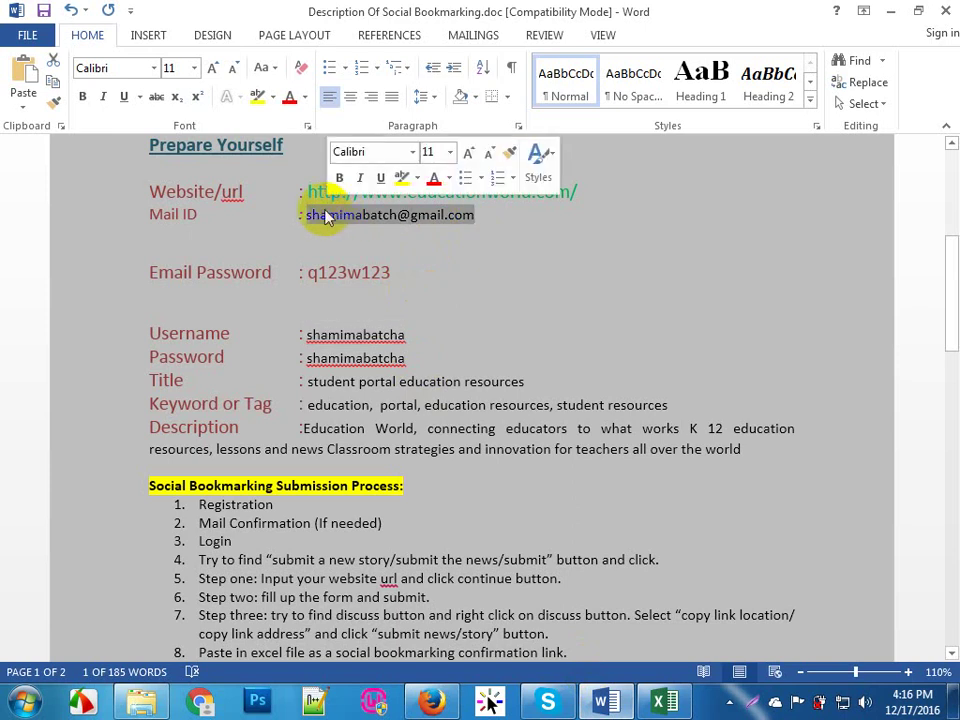
{"action": "left_click", "coordinate": [432, 700]}
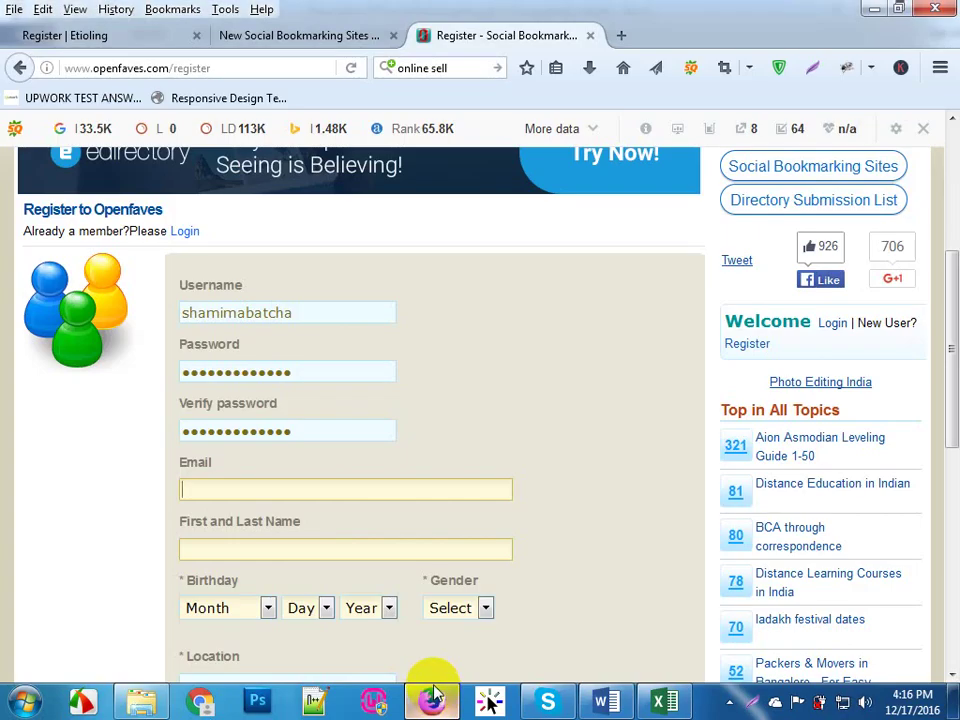
{"action": "left_click", "coordinate": [330, 489]}
{"action": "key", "text": "ctrl+v"}
{"action": "left_click", "coordinate": [253, 552]}
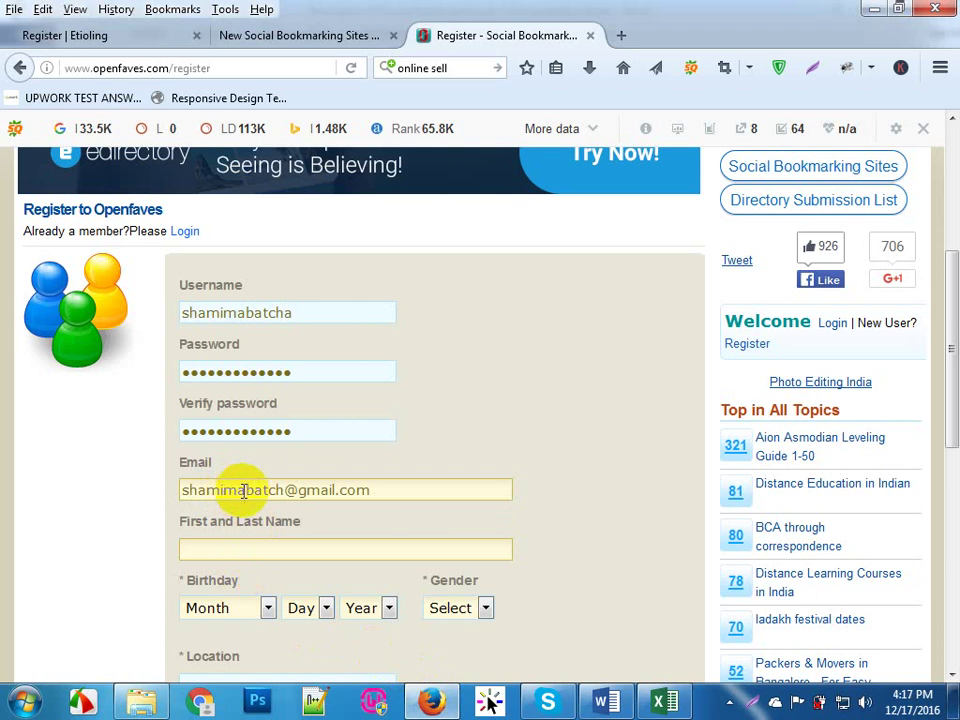
{"action": "left_click_drag", "start_coordinate": [241, 489], "coordinate": [180, 490]}
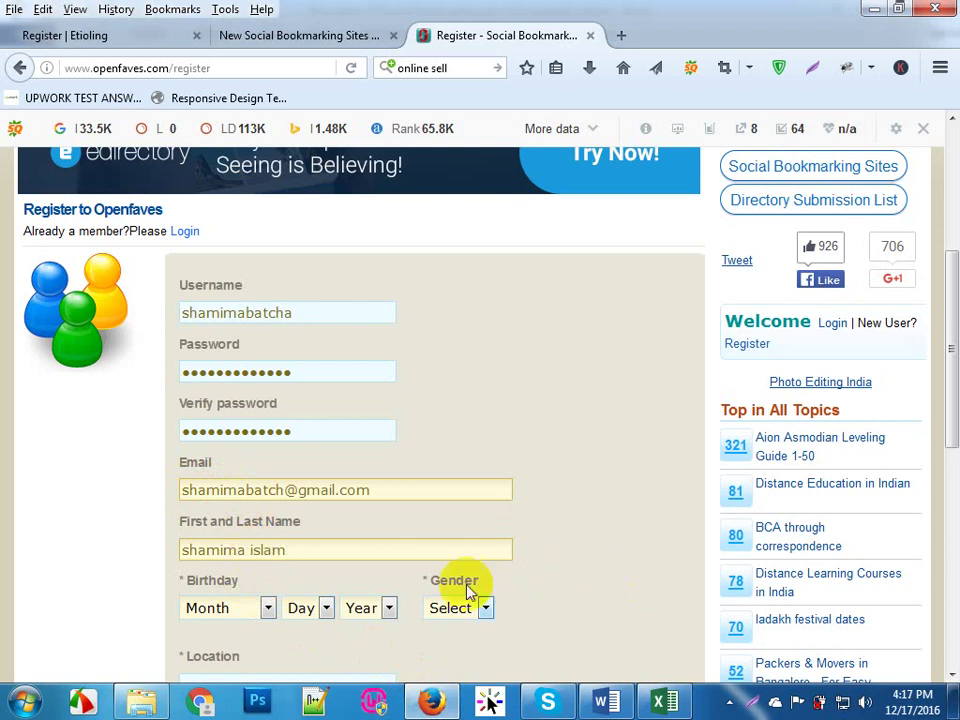
Step: Choose the birthday's month, day and year and set the gender to Female
{"action": "left_click", "coordinate": [268, 608]}
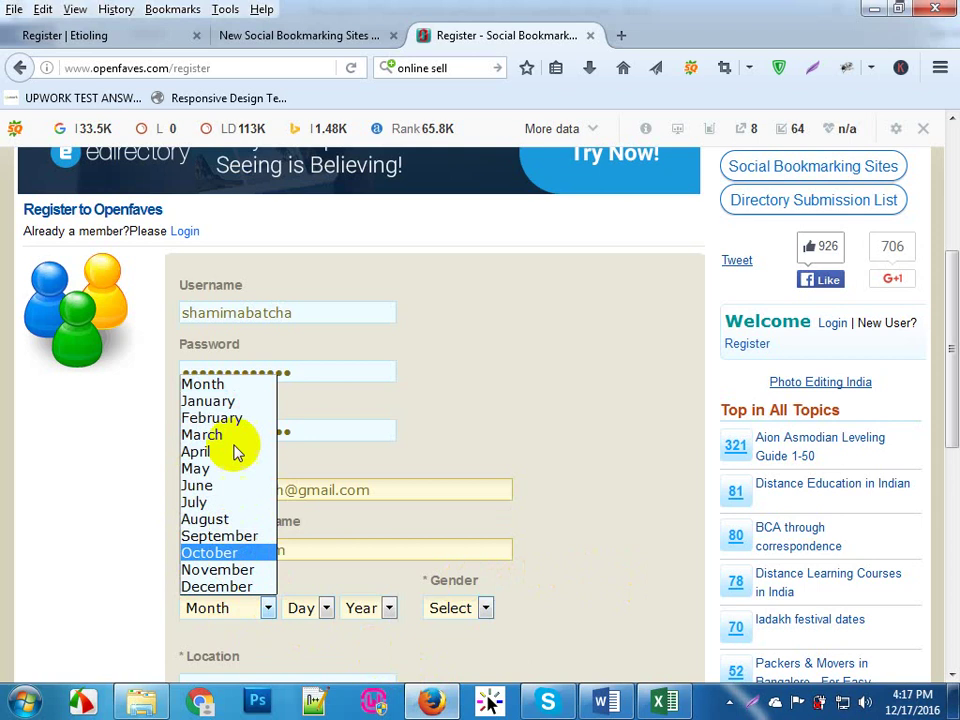
{"action": "left_click", "coordinate": [236, 401]}
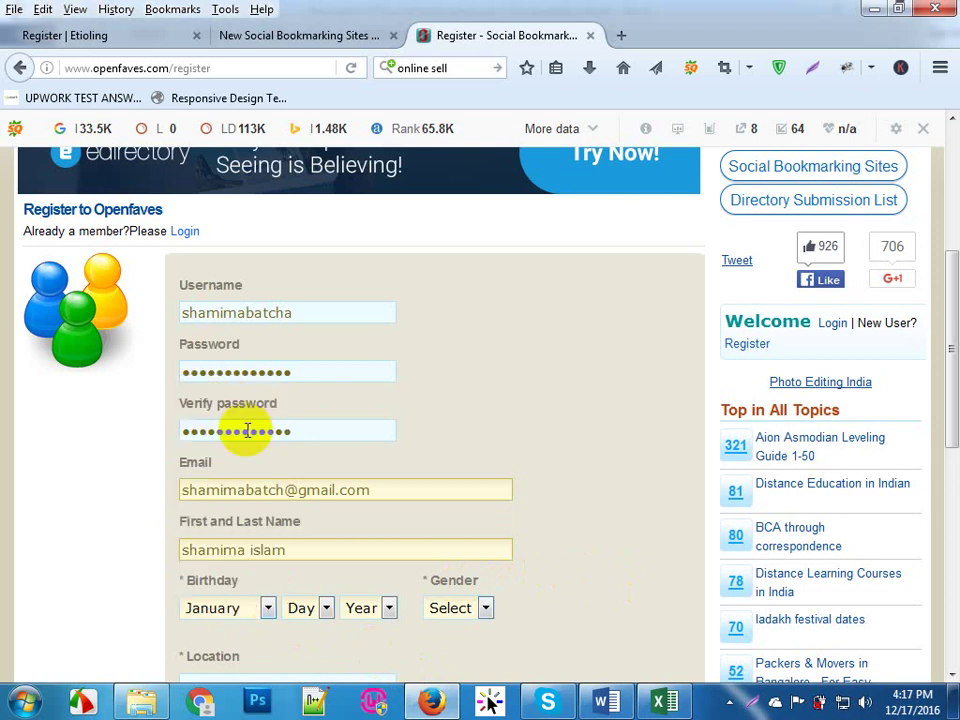
{"action": "left_click", "coordinate": [325, 610]}
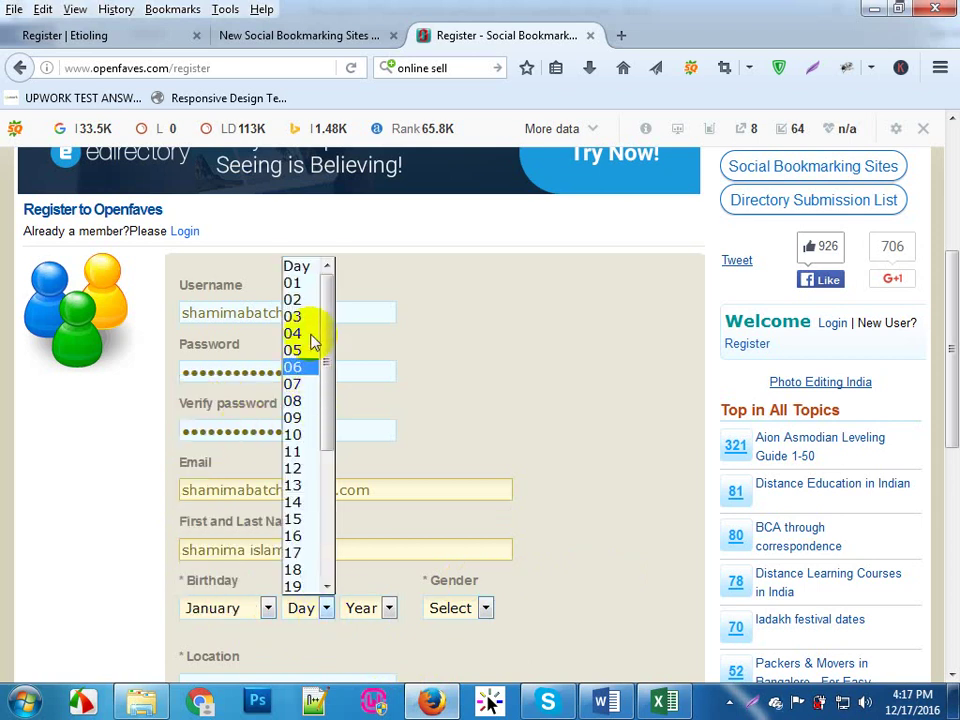
{"action": "left_click", "coordinate": [295, 283]}
{"action": "left_click", "coordinate": [390, 612]}
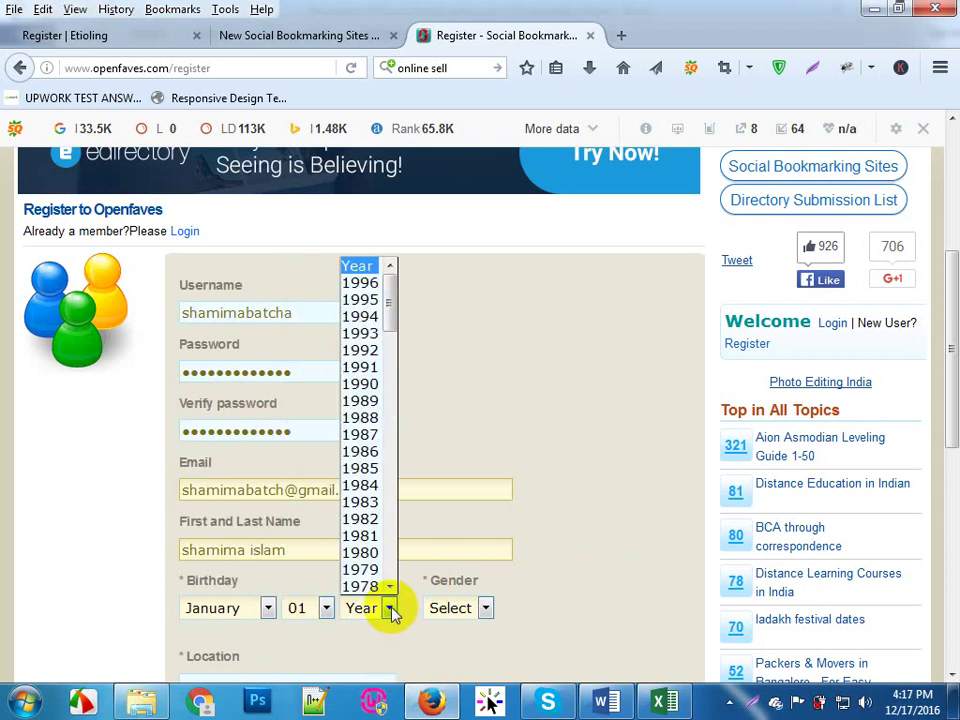
{"action": "left_click", "coordinate": [379, 389]}
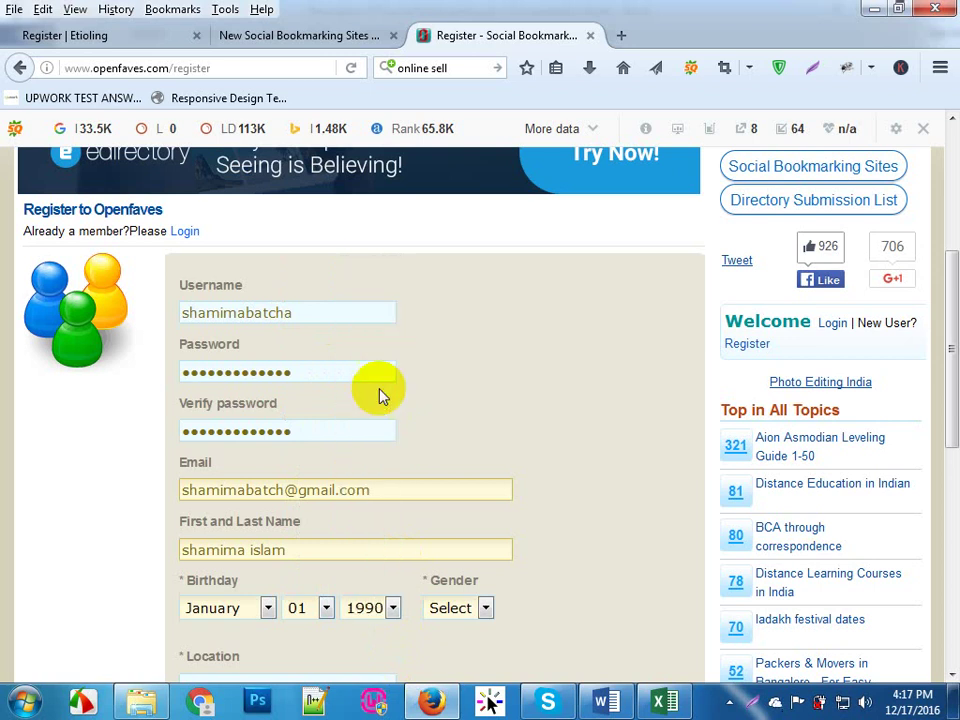
{"action": "left_click", "coordinate": [484, 612]}
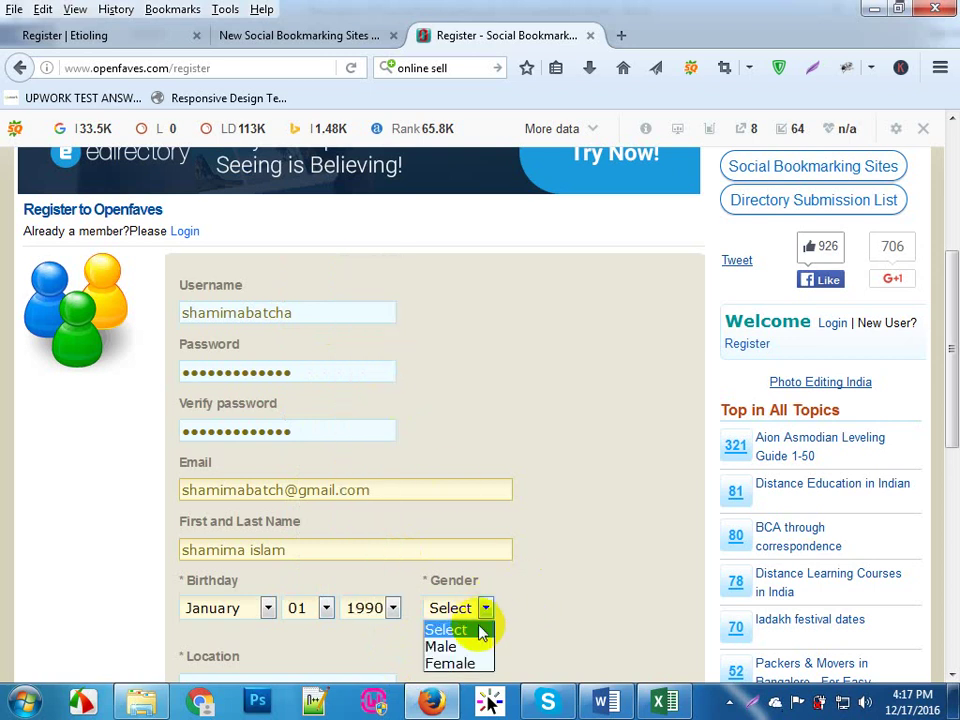
{"action": "left_click", "coordinate": [457, 666]}
{"action": "scroll", "coordinate": [457, 666], "scroll_direction": "down", "scroll_amount": 4}
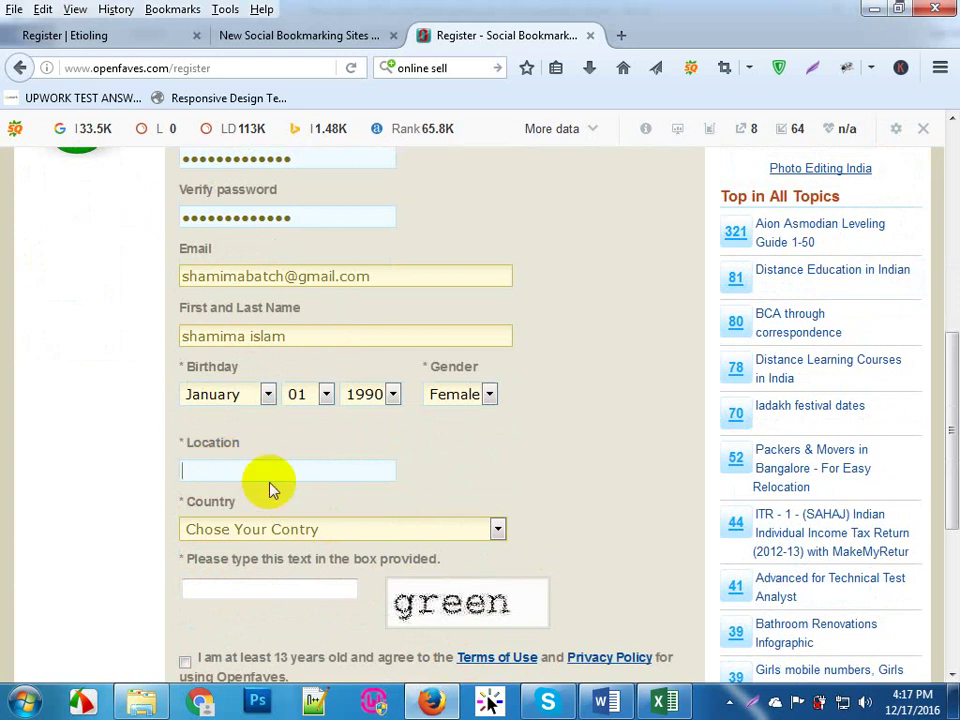
{"action": "left_click", "coordinate": [497, 530]}
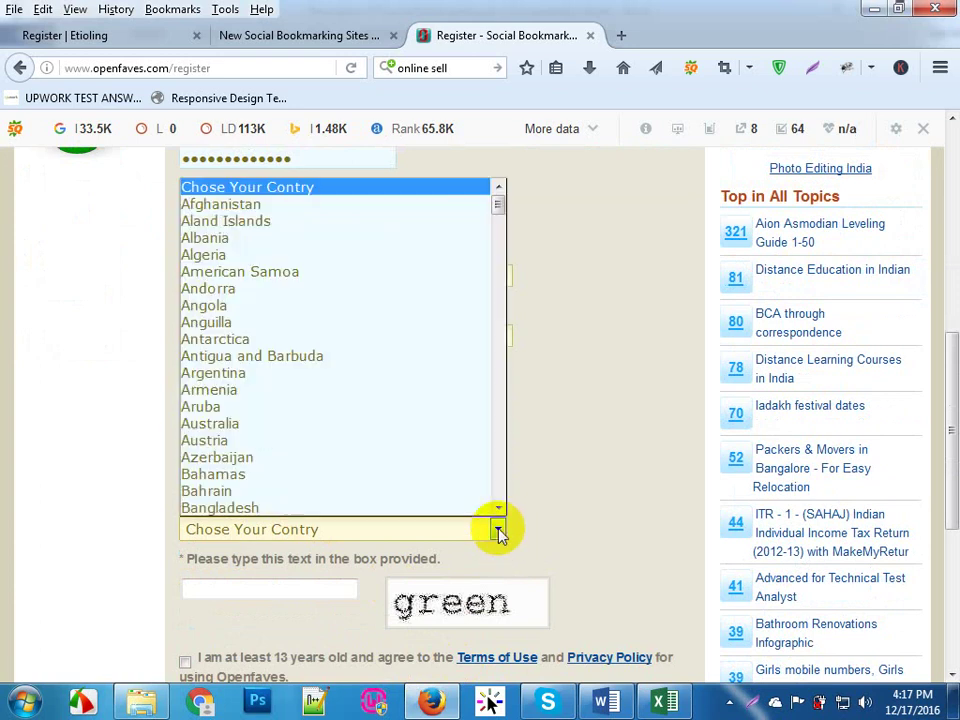
{"action": "left_click", "coordinate": [610, 704]}
{"action": "scroll", "coordinate": [485, 512], "scroll_direction": "down", "scroll_amount": 1}
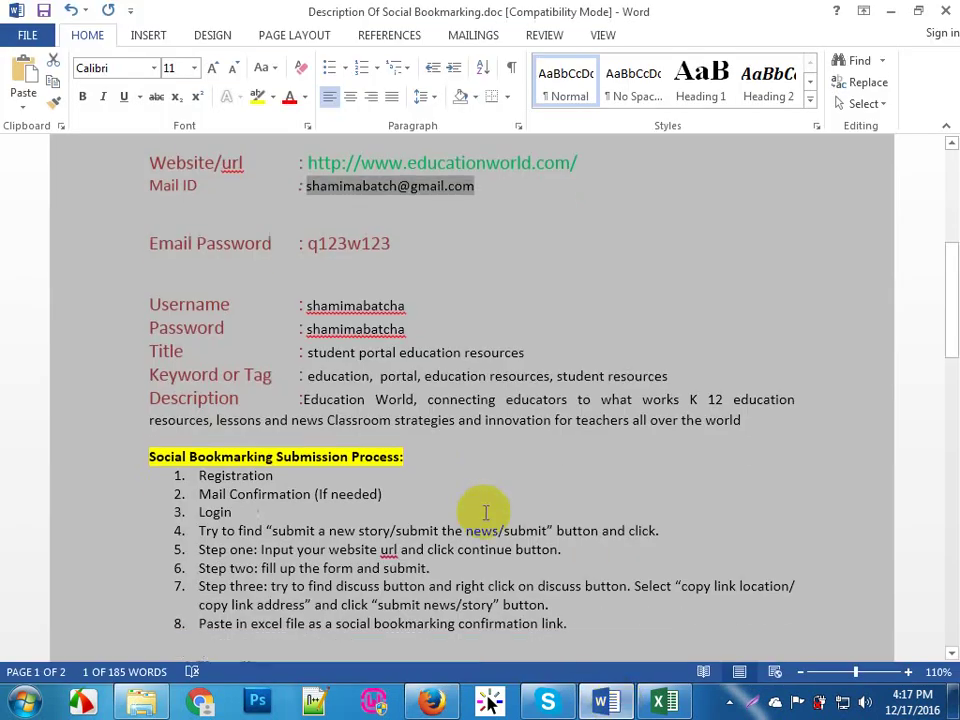
{"action": "scroll", "coordinate": [487, 513], "scroll_direction": "down", "scroll_amount": 6}
{"action": "scroll", "coordinate": [489, 568], "scroll_direction": "up", "scroll_amount": 4}
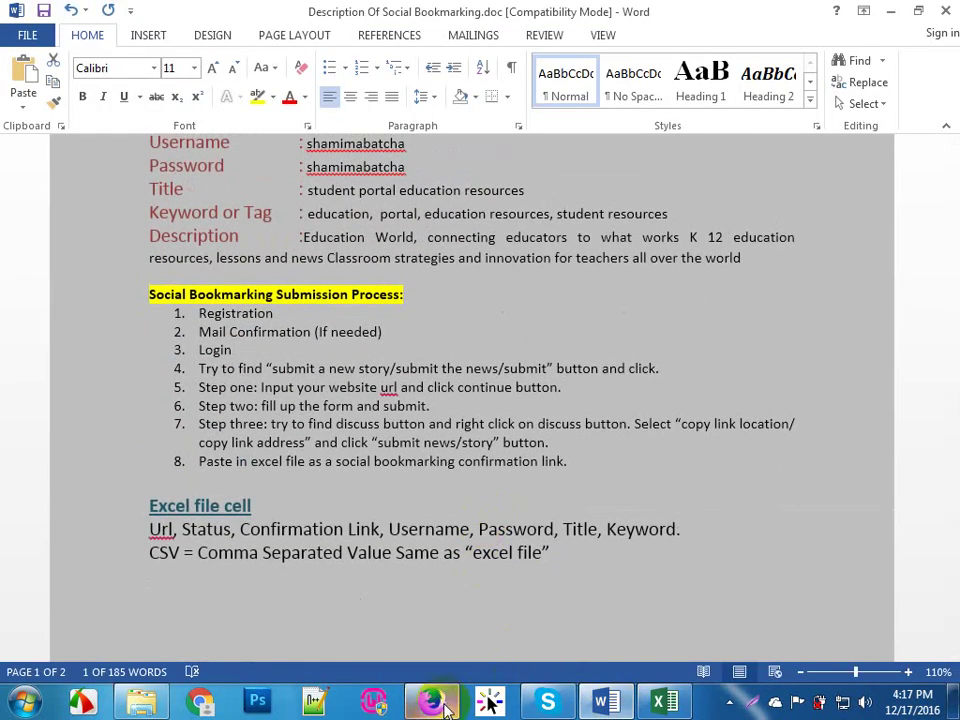
{"action": "left_click", "coordinate": [447, 706]}
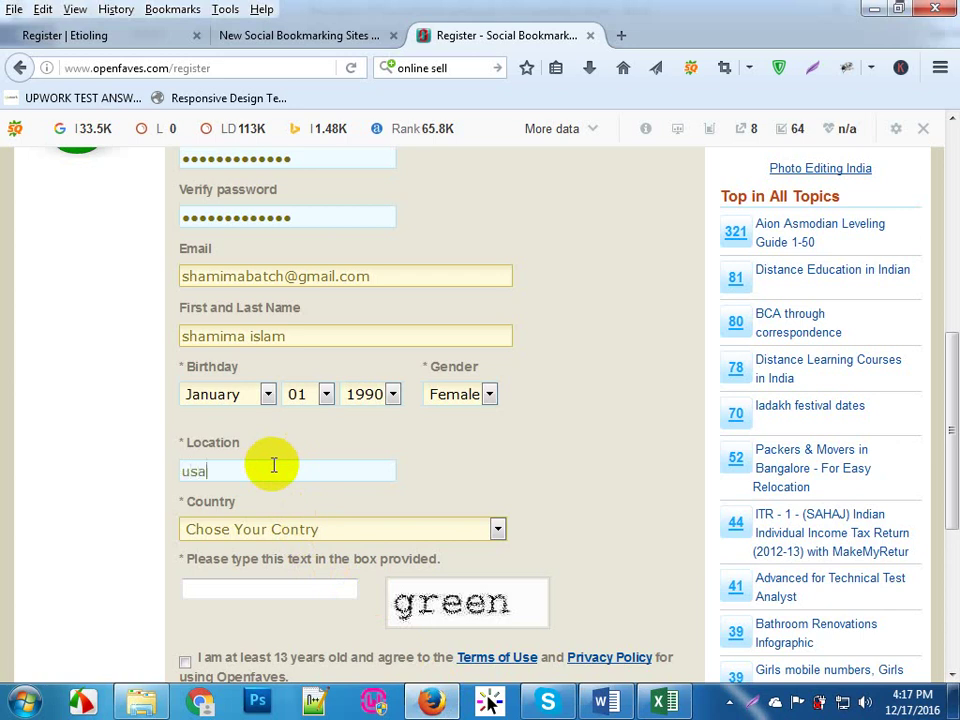
{"action": "left_click", "coordinate": [497, 530]}
{"action": "scroll", "coordinate": [360, 456], "scroll_direction": "down", "scroll_amount": 12}
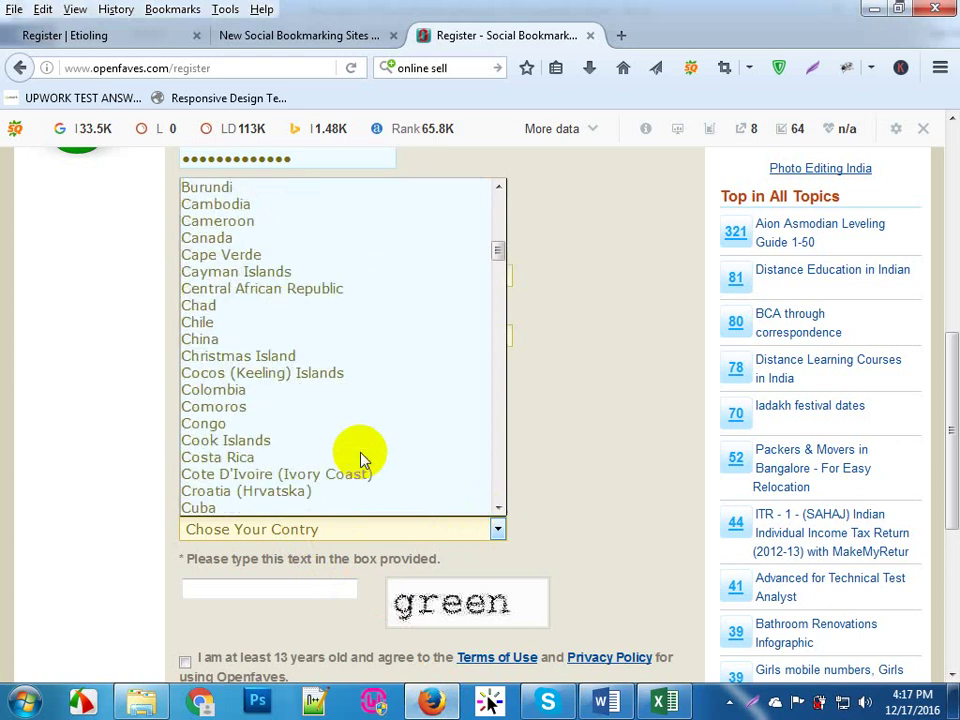
{"action": "scroll", "coordinate": [362, 459], "scroll_direction": "up", "scroll_amount": 10}
{"action": "left_click", "coordinate": [611, 514]}
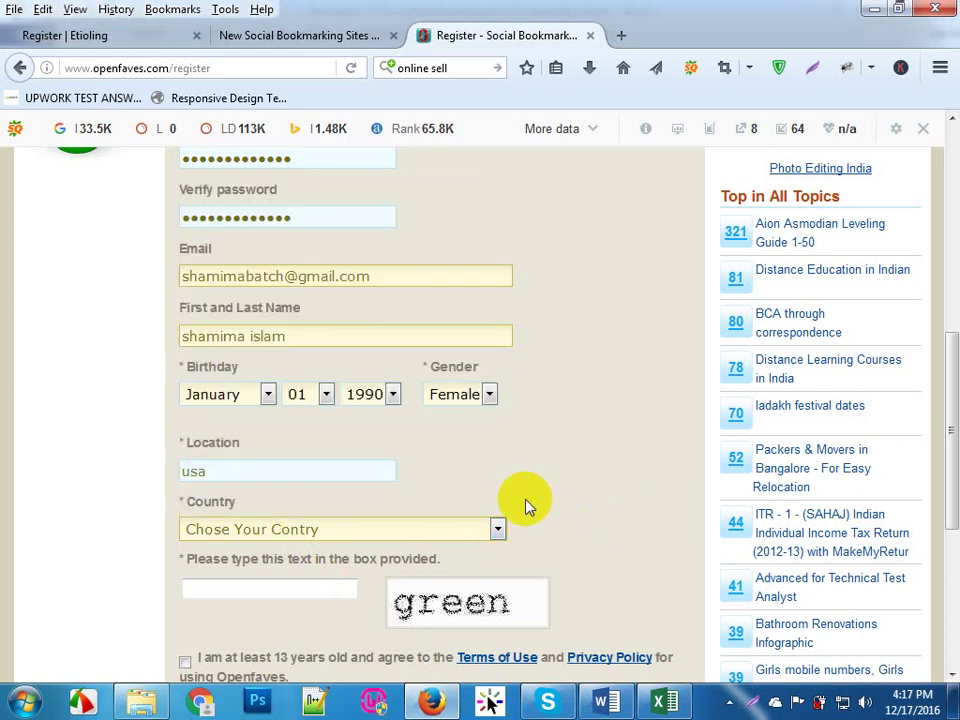
Step: Replace the location with dhaka and choose Bangladesh as the country
{"action": "left_click_drag", "start_coordinate": [259, 476], "coordinate": [170, 472]}
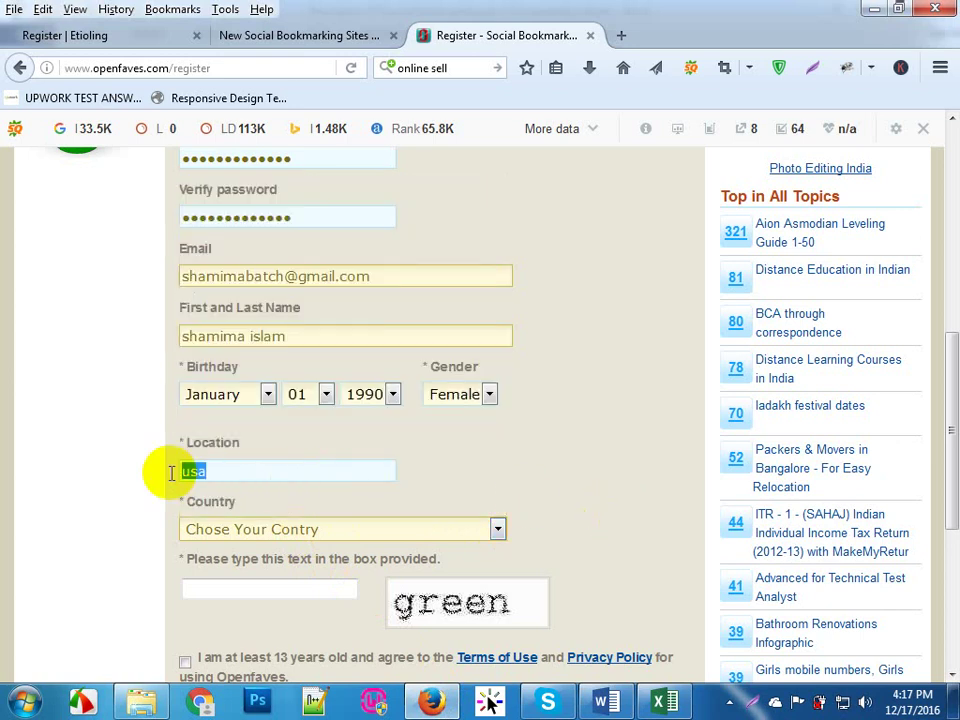
{"action": "left_click", "coordinate": [497, 530]}
{"action": "left_click", "coordinate": [284, 512]}
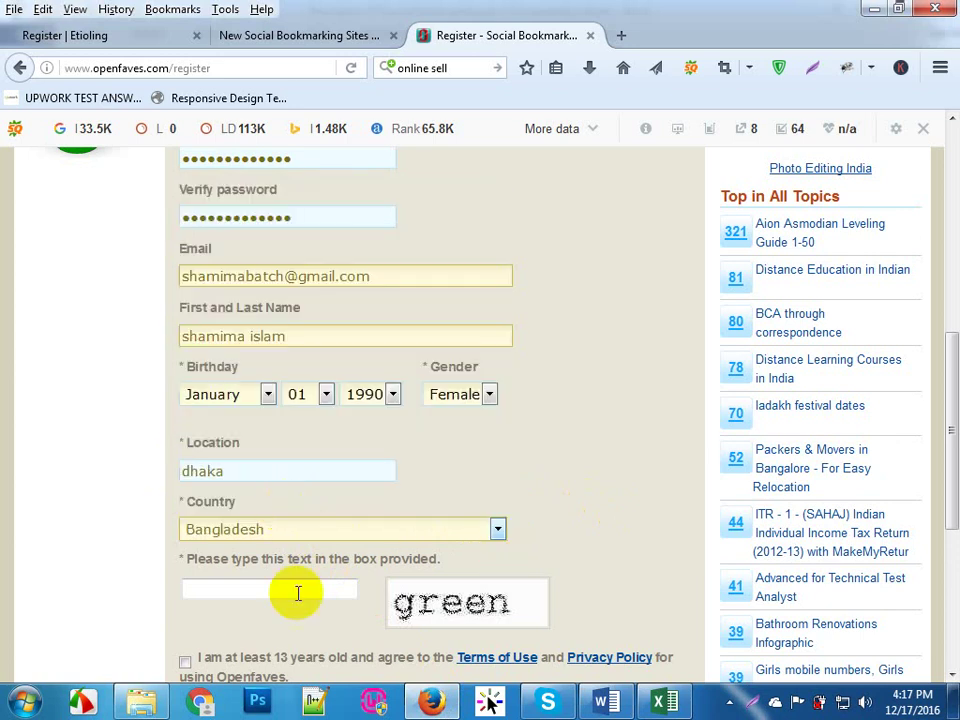
Step: Enter the captcha text, agree to the terms of use and privacy policy, and submit the Openfaves registration
{"action": "left_click", "coordinate": [259, 589]}
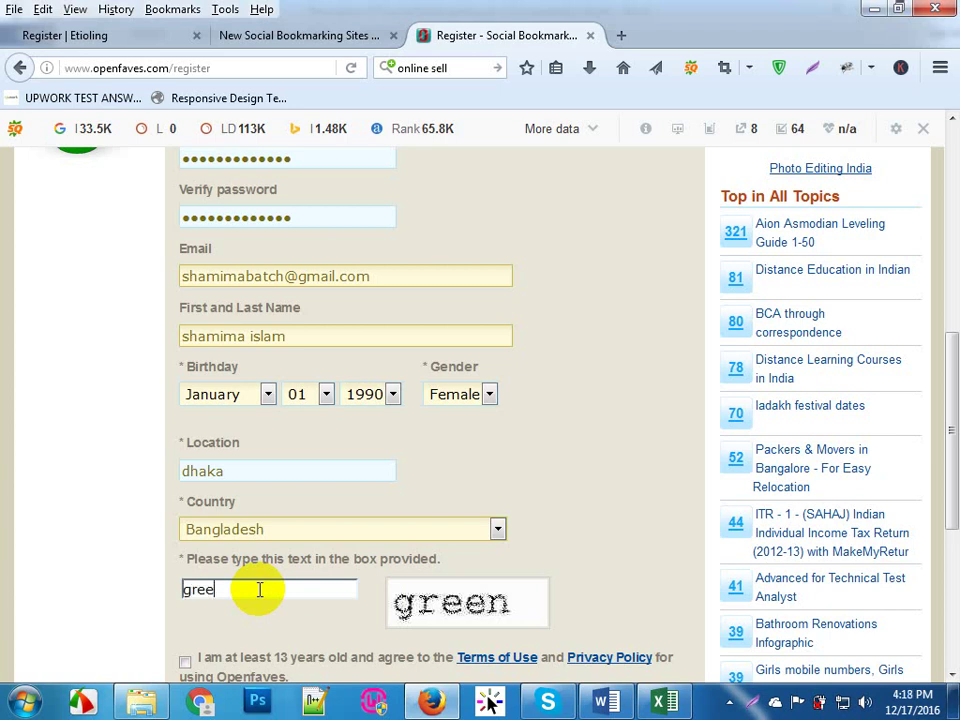
{"action": "scroll", "coordinate": [259, 589], "scroll_direction": "down", "scroll_amount": 3}
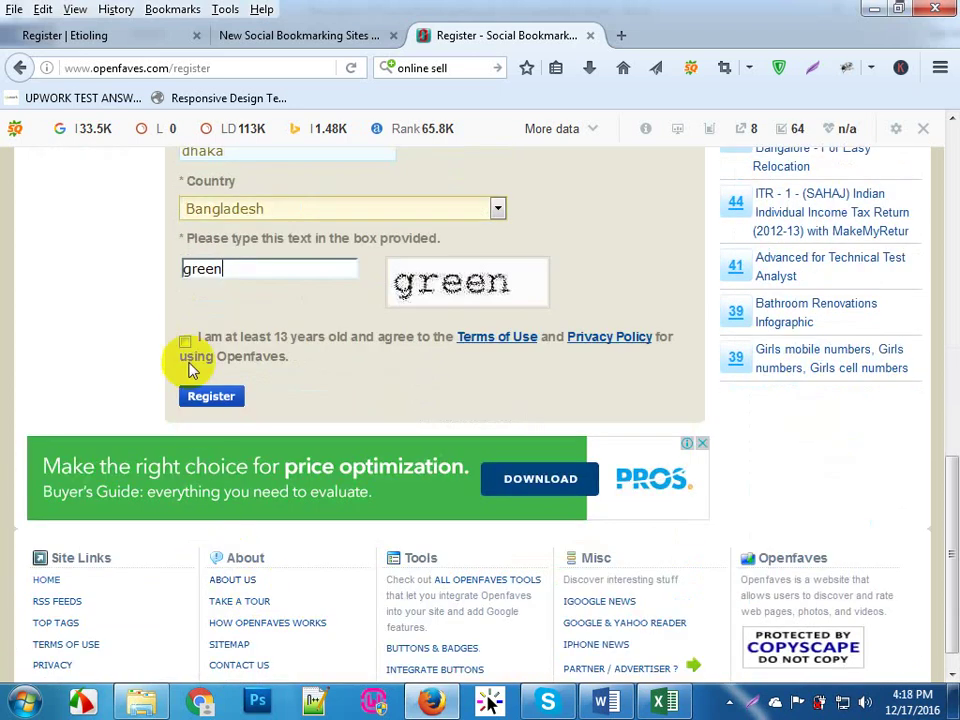
{"action": "left_click", "coordinate": [185, 342]}
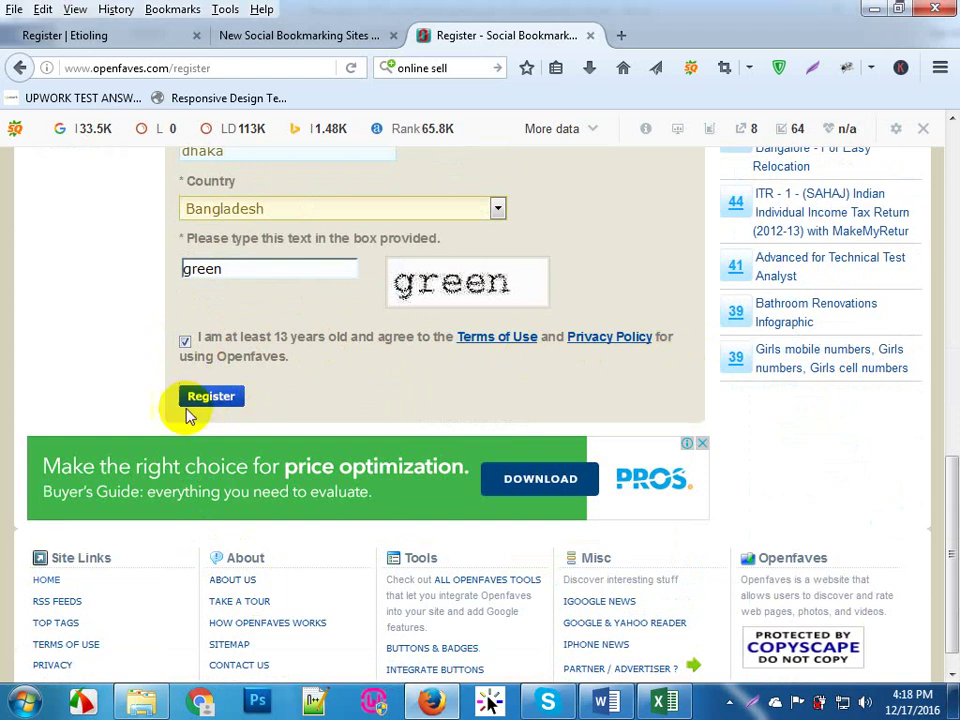
{"action": "left_click", "coordinate": [230, 400]}
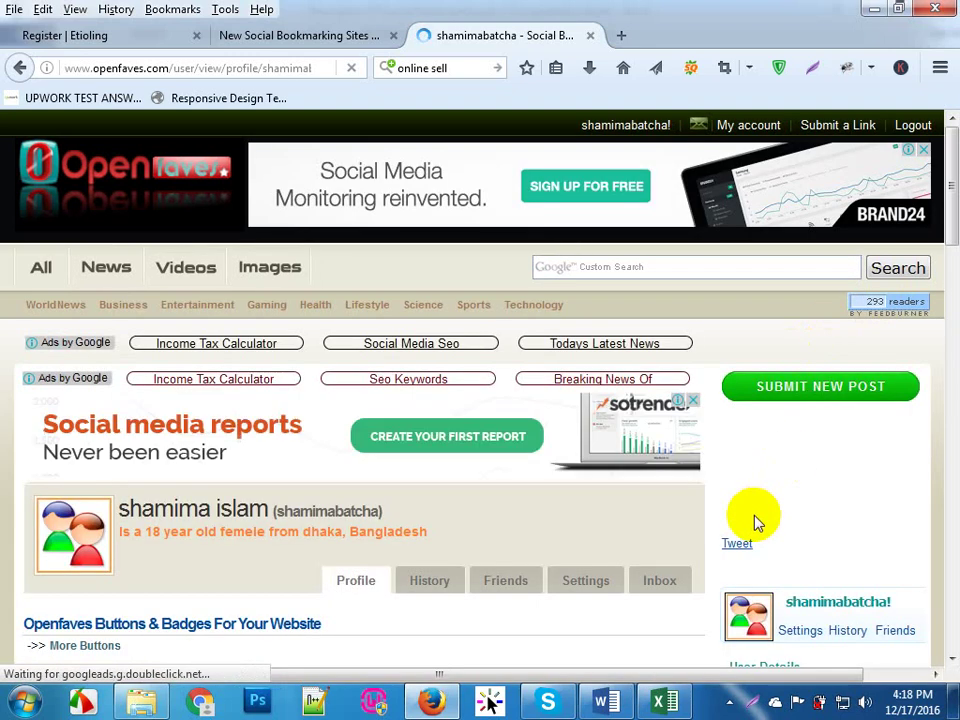
Step: Look over the new Openfaves profile page and open the form for submitting a new post
{"action": "scroll", "coordinate": [735, 535], "scroll_direction": "down", "scroll_amount": 5}
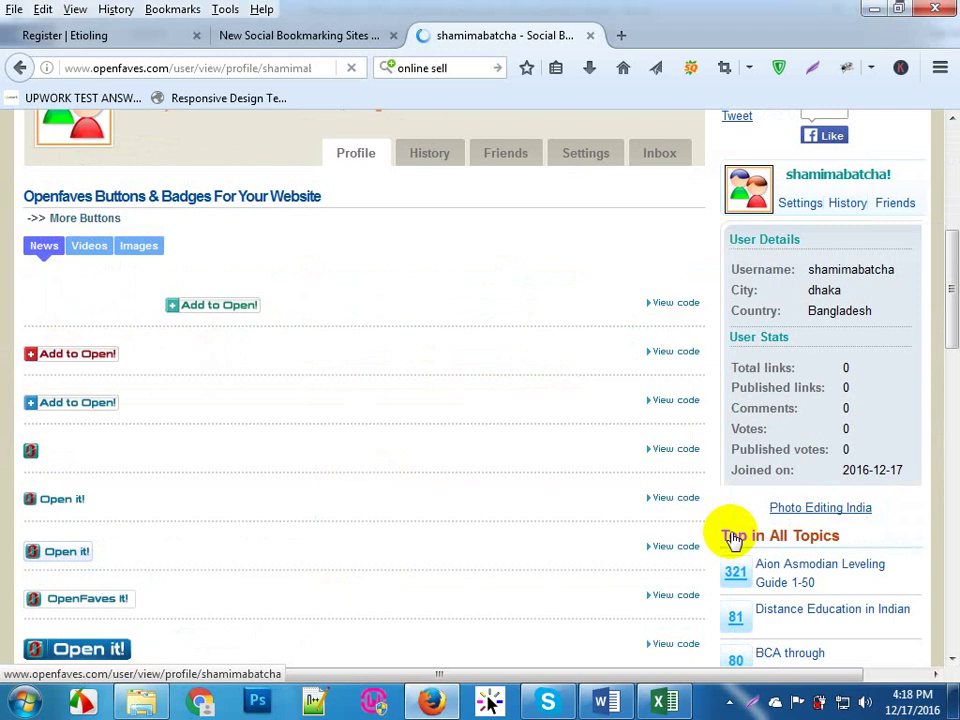
{"action": "scroll", "coordinate": [638, 520], "scroll_direction": "up", "scroll_amount": 3}
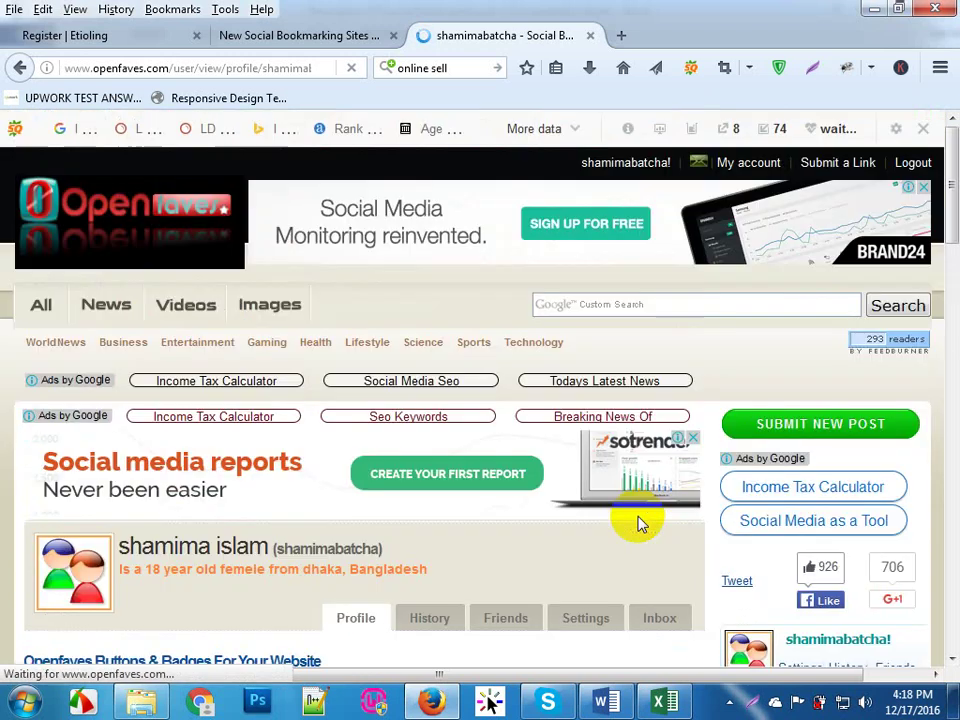
{"action": "left_click", "coordinate": [823, 430]}
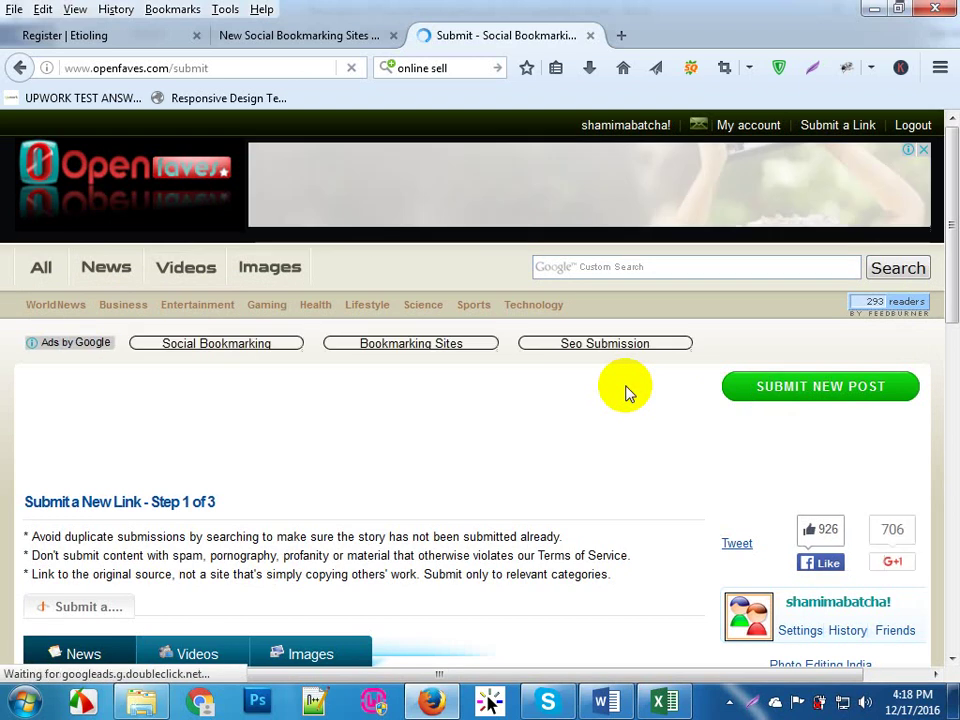
{"action": "scroll", "coordinate": [625, 392], "scroll_direction": "down", "scroll_amount": 3}
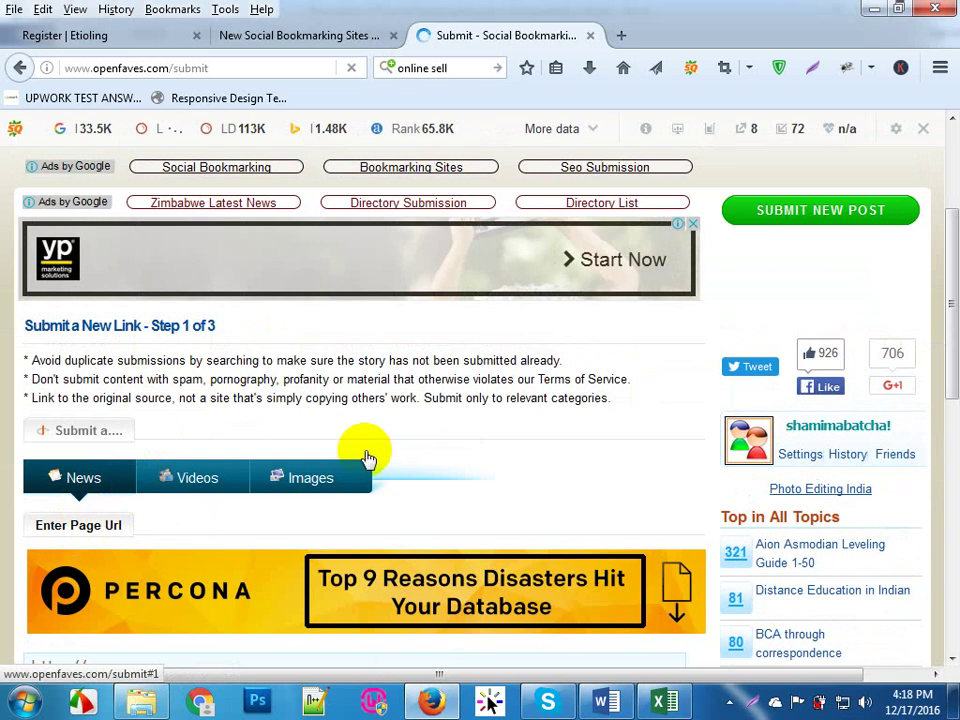
{"action": "scroll", "coordinate": [367, 457], "scroll_direction": "down", "scroll_amount": 2}
{"action": "left_click", "coordinate": [134, 505]}
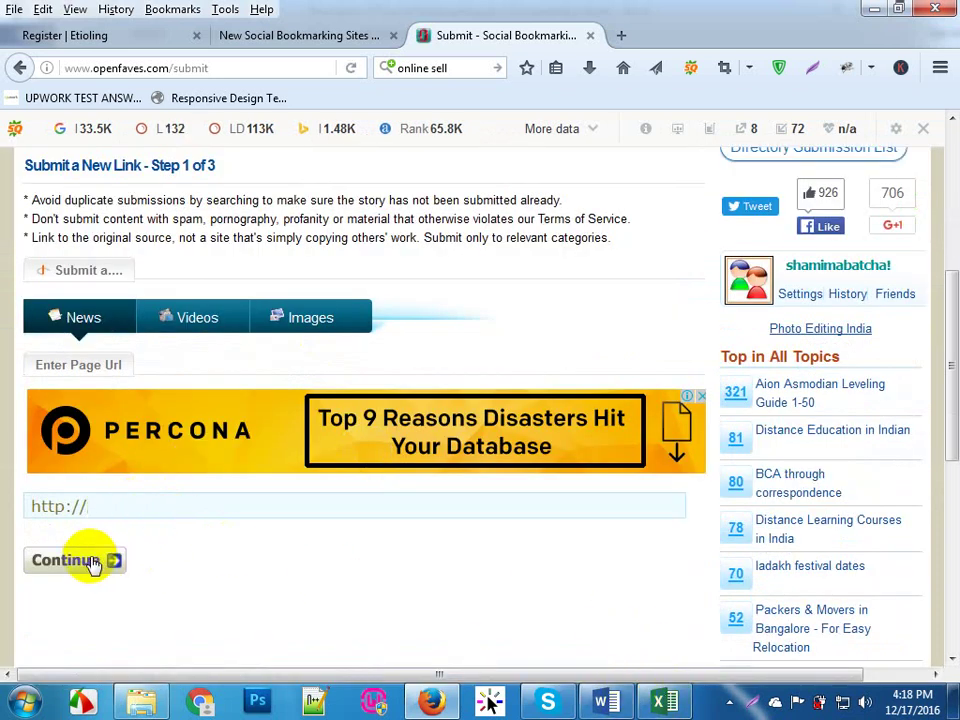
{"action": "left_click", "coordinate": [622, 706]}
{"action": "scroll", "coordinate": [615, 403], "scroll_direction": "up", "scroll_amount": 5}
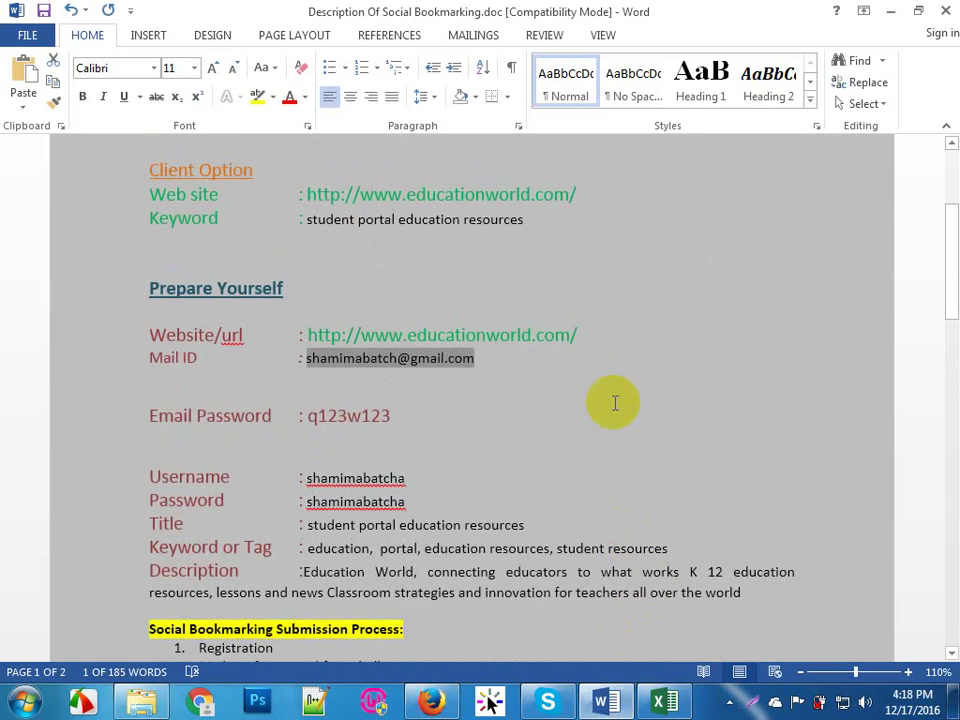
{"action": "left_click_drag", "start_coordinate": [594, 330], "coordinate": [364, 340]}
{"action": "key", "text": "ctrl+c"}
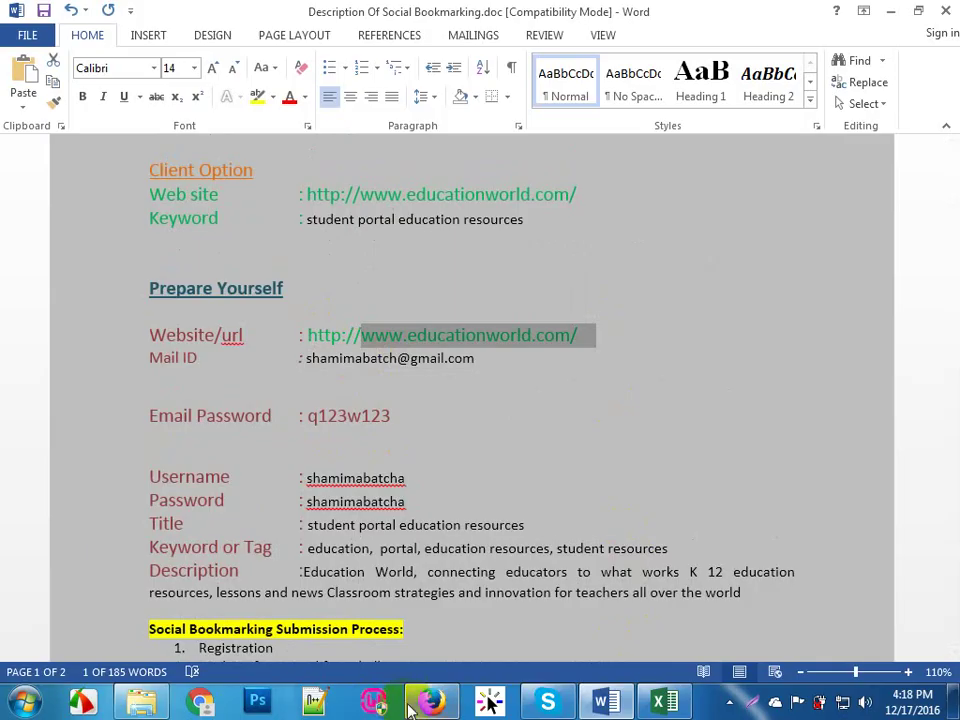
{"action": "left_click", "coordinate": [415, 703]}
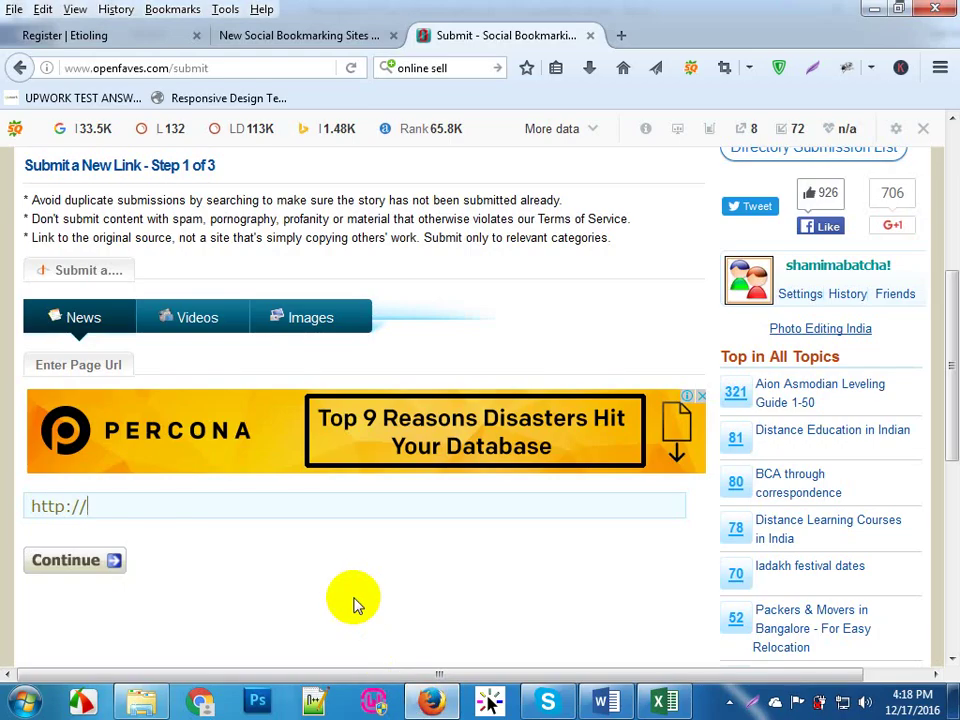
{"action": "key", "text": "ctrl+v"}
{"action": "left_click", "coordinate": [78, 565]}
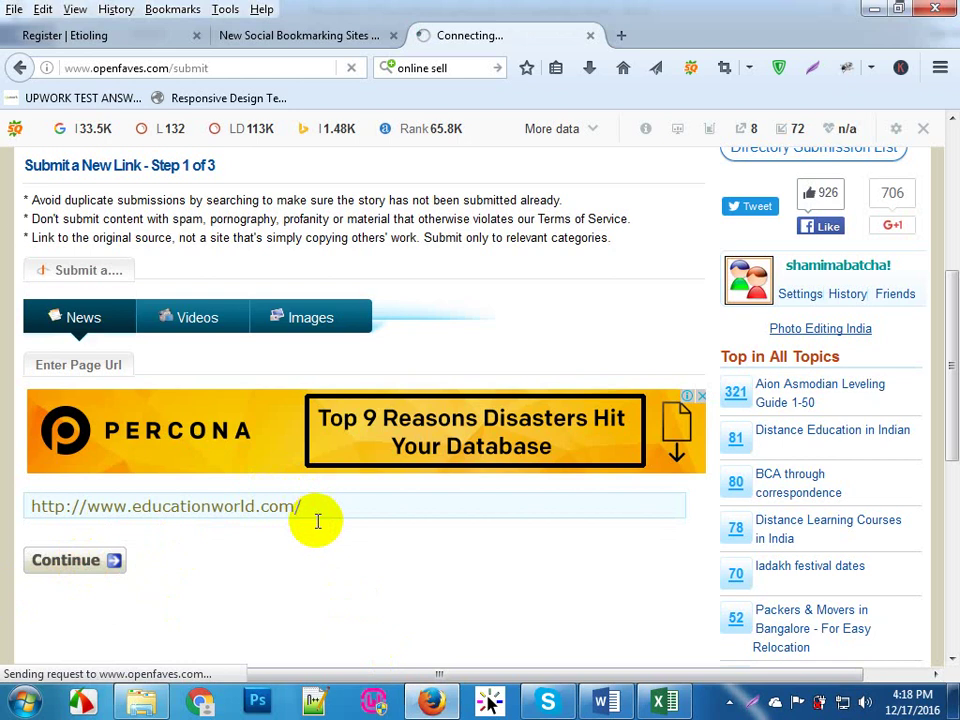
Step: Copy the keyword phrase "student portal education resources" from the Word document into the link's title on Openfaves
{"action": "scroll", "coordinate": [330, 560], "scroll_direction": "down", "scroll_amount": 1}
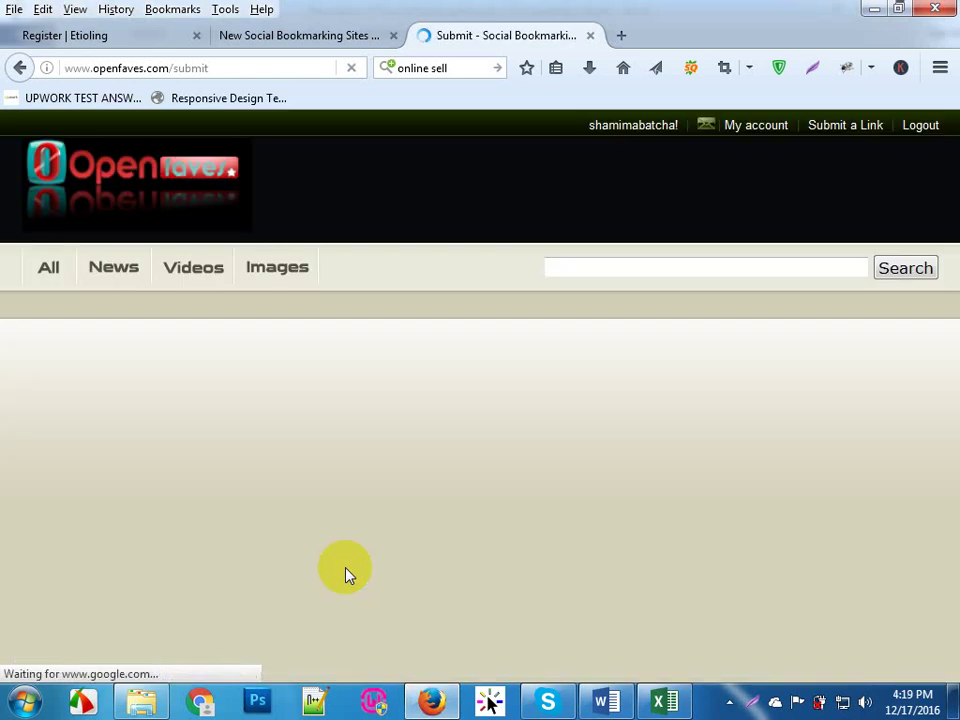
{"action": "scroll", "coordinate": [330, 530], "scroll_direction": "down", "scroll_amount": 2}
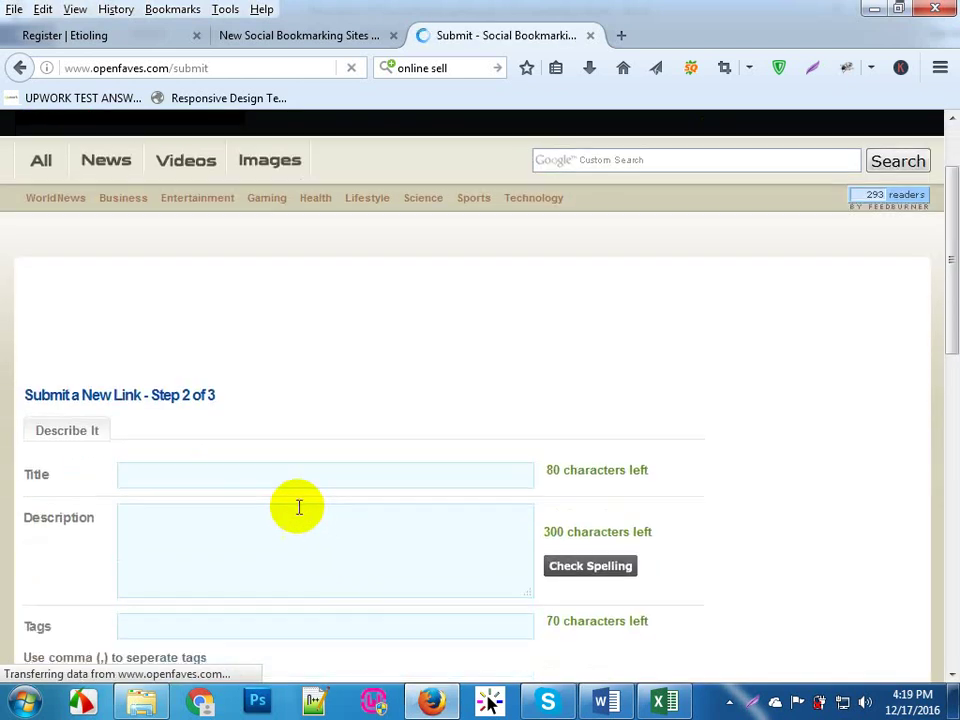
{"action": "left_click", "coordinate": [221, 476]}
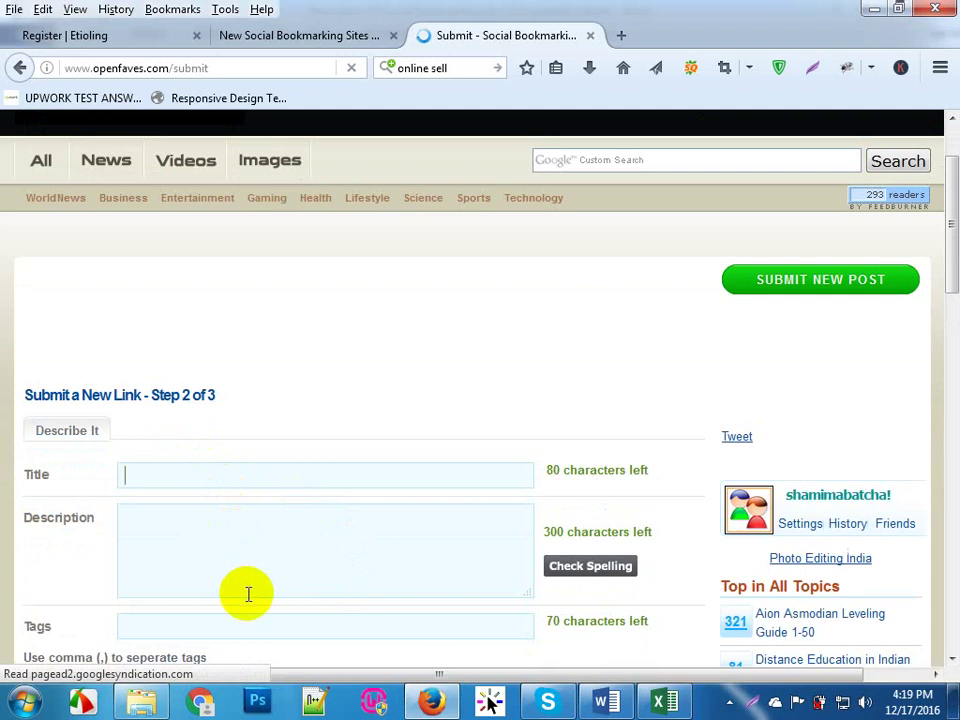
{"action": "left_click", "coordinate": [606, 700]}
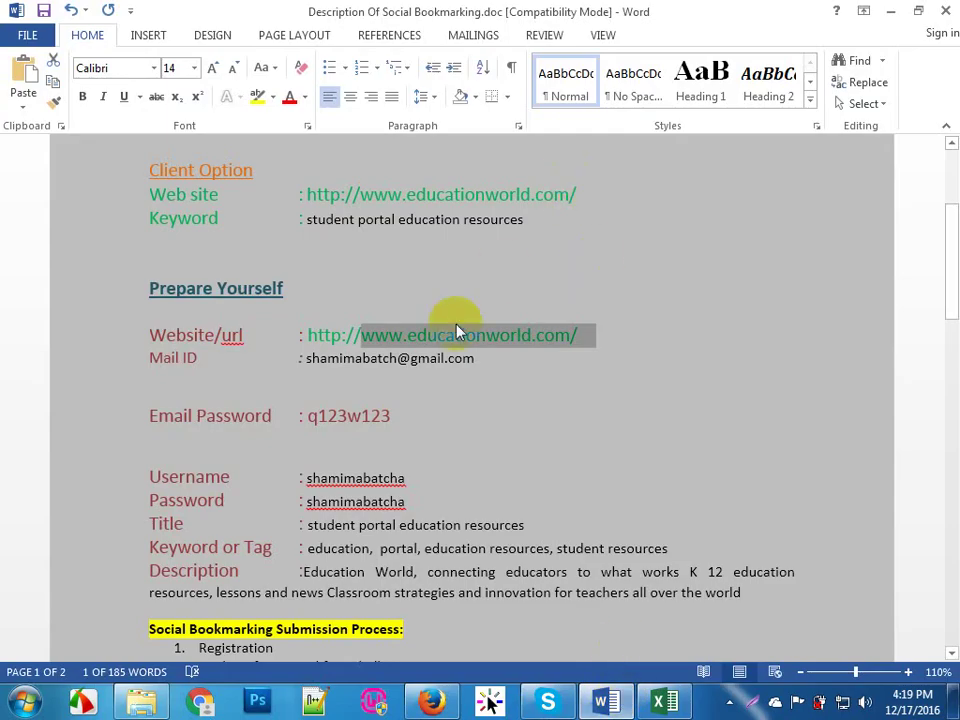
{"action": "left_click_drag", "start_coordinate": [434, 224], "coordinate": [377, 223]}
{"action": "key", "text": "ctrl+c"}
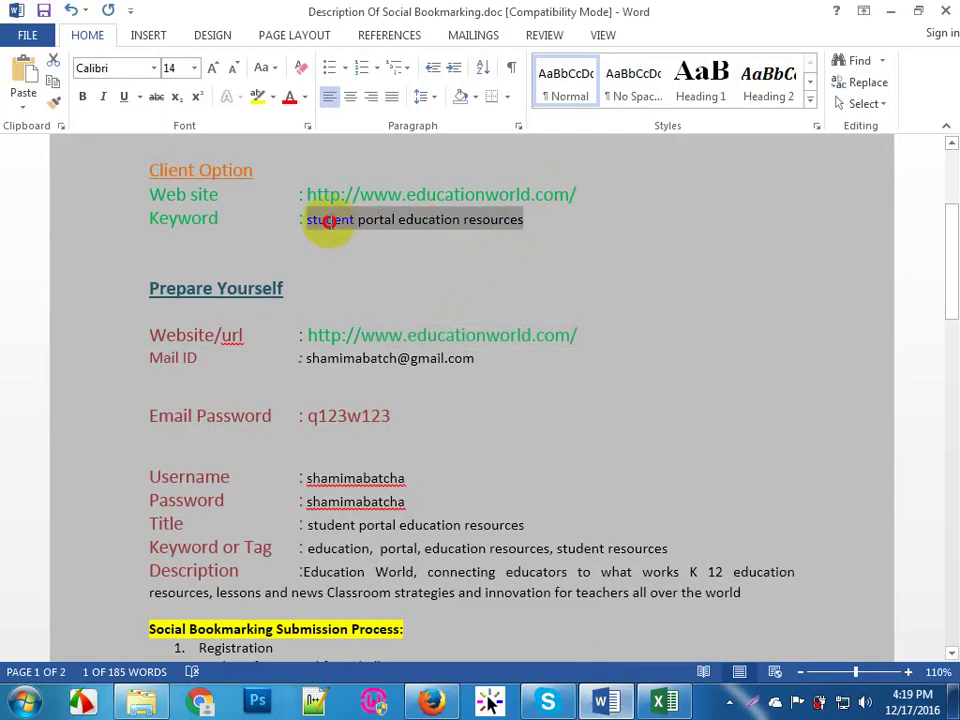
{"action": "left_click", "coordinate": [422, 701]}
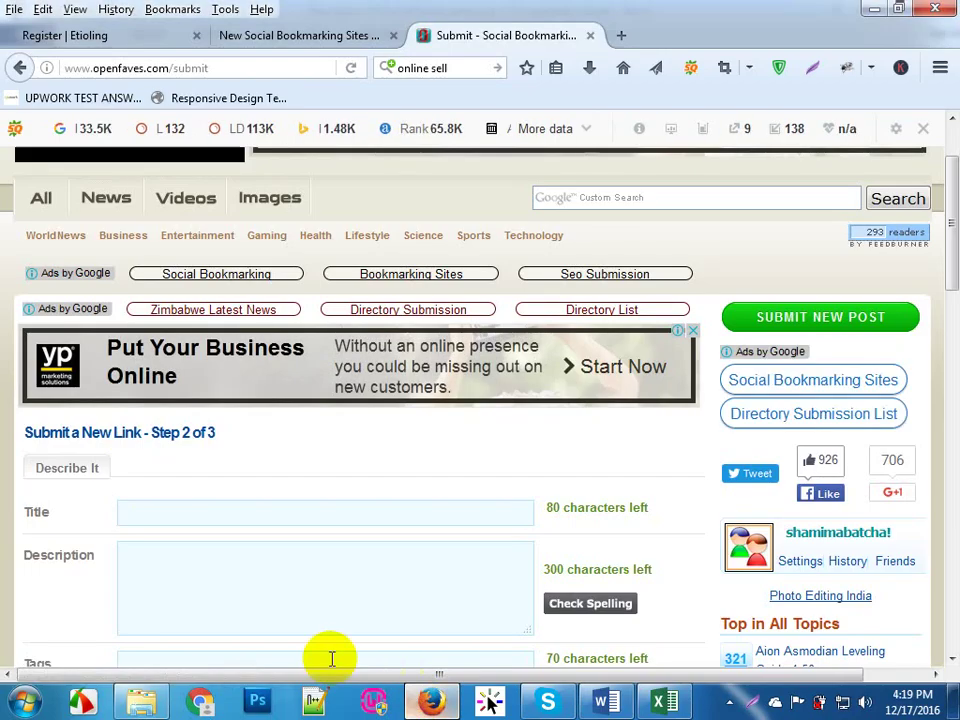
{"action": "key", "text": "ctrl+v"}
Step: Copy the description text beginning "Education World, connecting educators" from the Word document into the link's description on Openfaves
{"action": "left_click", "coordinate": [216, 585]}
{"action": "left_click", "coordinate": [612, 703]}
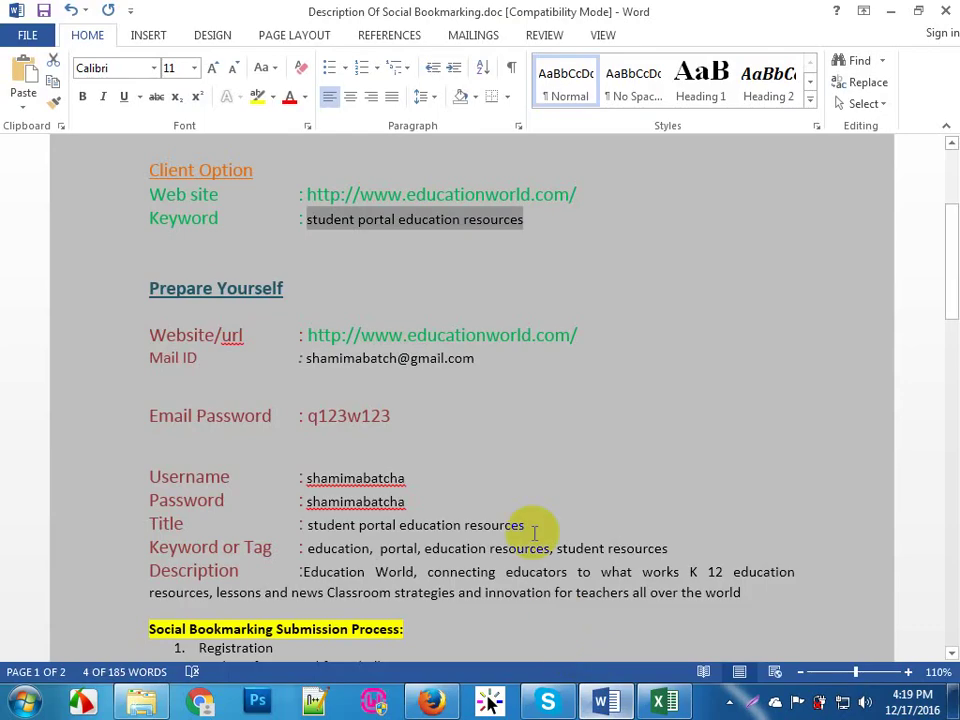
{"action": "scroll", "coordinate": [536, 525], "scroll_direction": "down", "scroll_amount": 2}
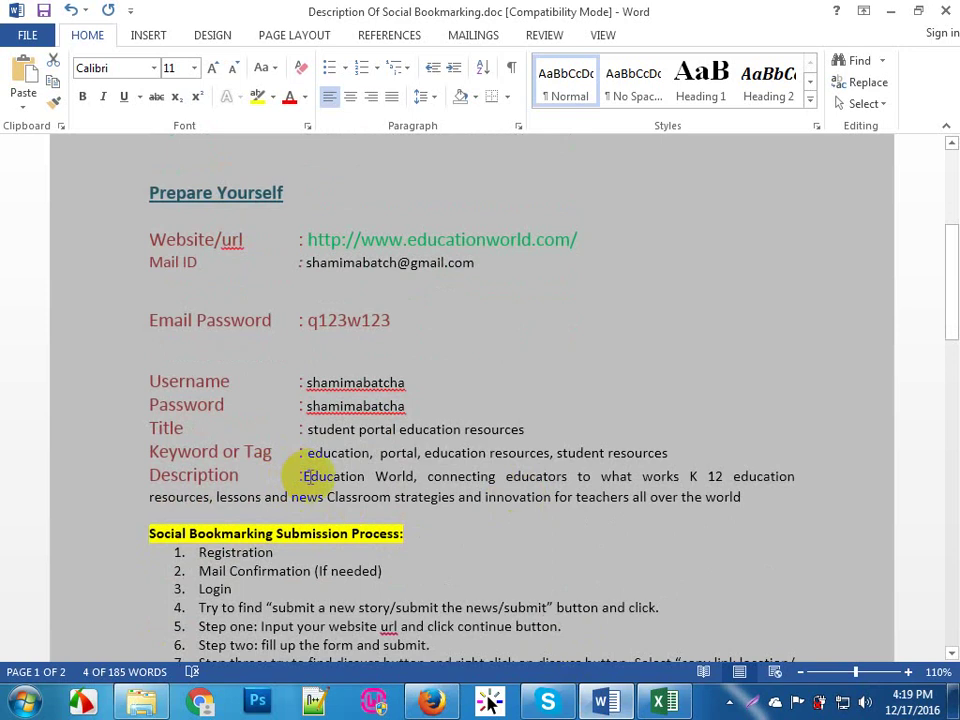
{"action": "left_click_drag", "start_coordinate": [304, 477], "coordinate": [755, 505]}
{"action": "key", "text": "ctrl+c"}
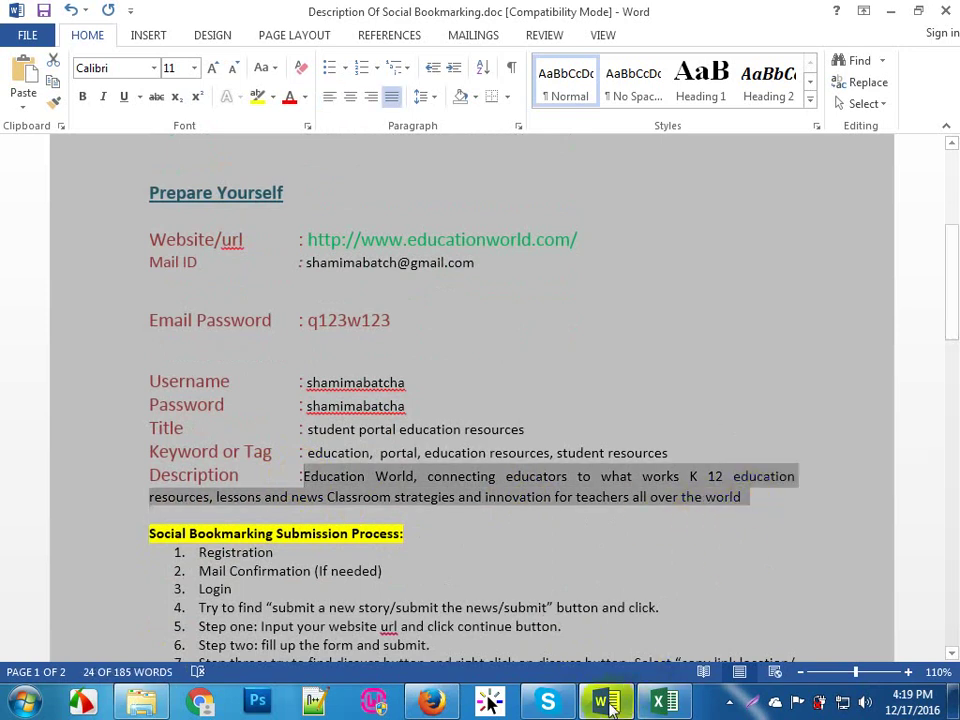
{"action": "left_click", "coordinate": [430, 703]}
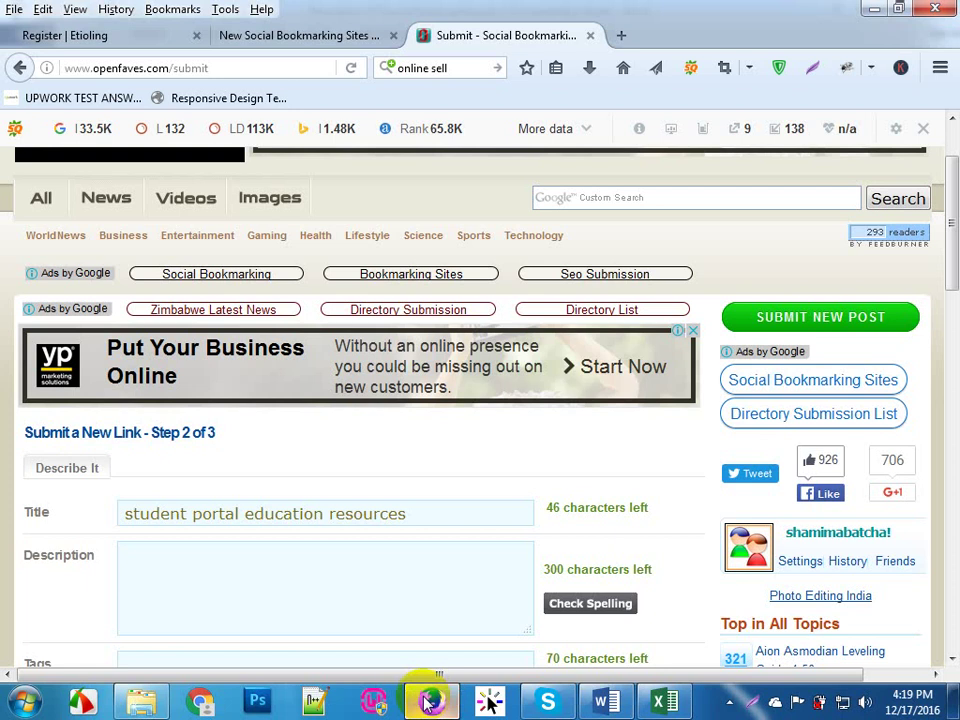
{"action": "key", "text": "ctrl+v"}
Step: Copy the tags "education, portal, education resources, student resources" from the Word document into the link's tags on Openfaves
{"action": "scroll", "coordinate": [418, 654], "scroll_direction": "down", "scroll_amount": 3}
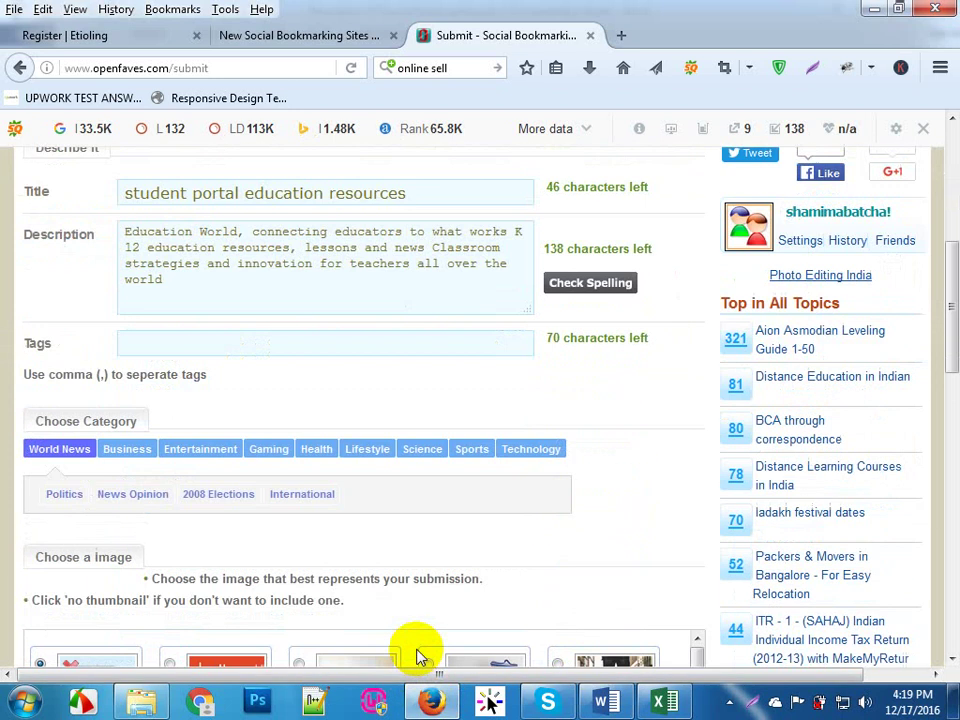
{"action": "left_click", "coordinate": [190, 343]}
{"action": "left_click", "coordinate": [607, 703]}
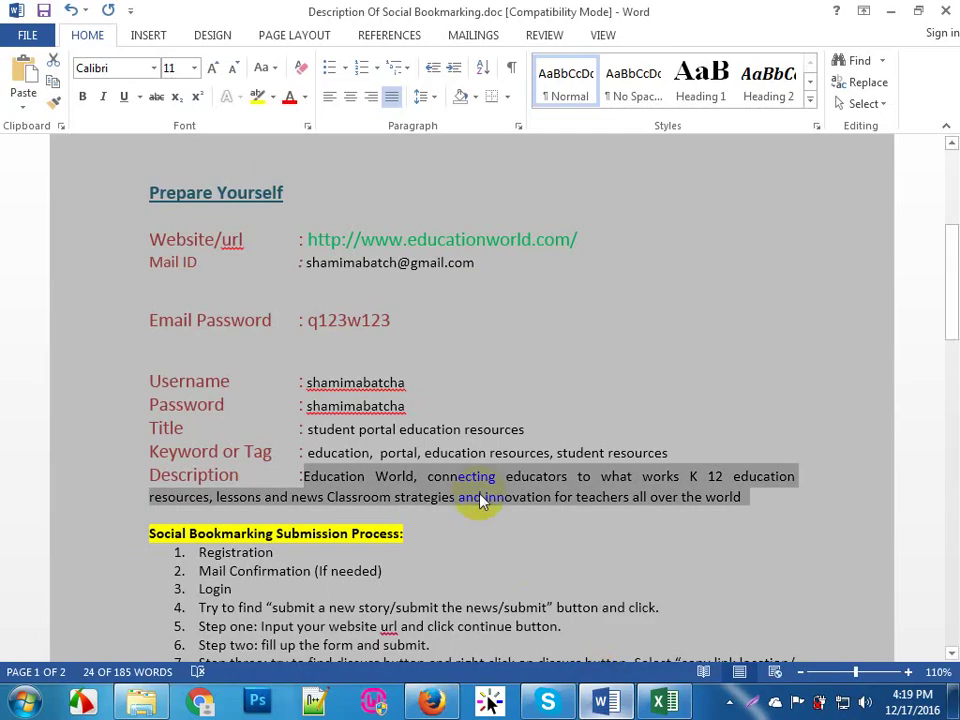
{"action": "left_click_drag", "start_coordinate": [686, 454], "coordinate": [262, 454]}
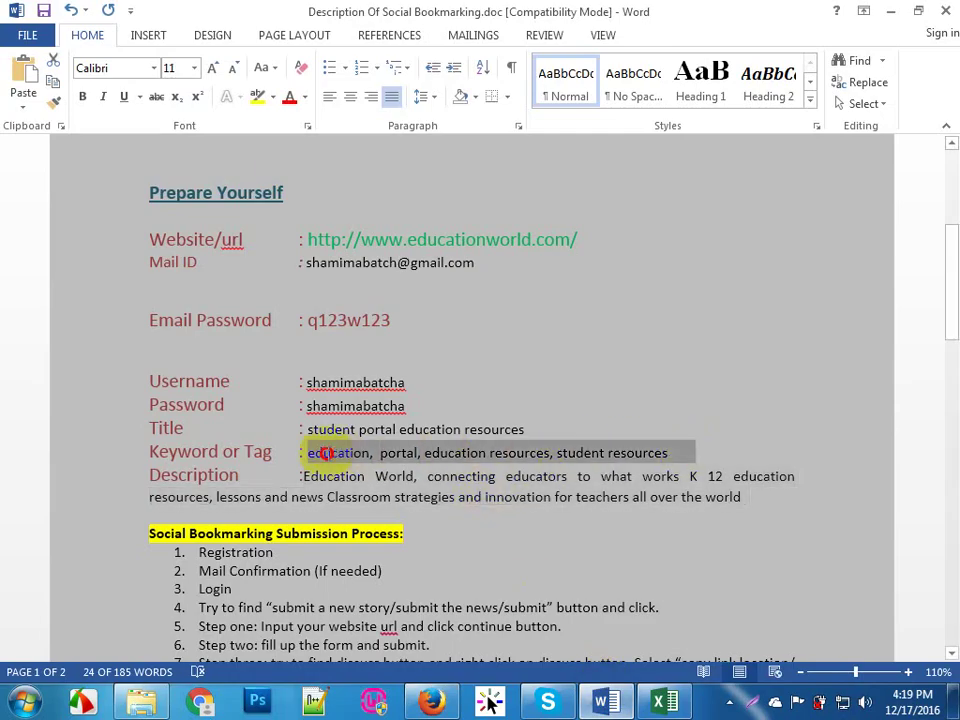
{"action": "left_click", "coordinate": [430, 703]}
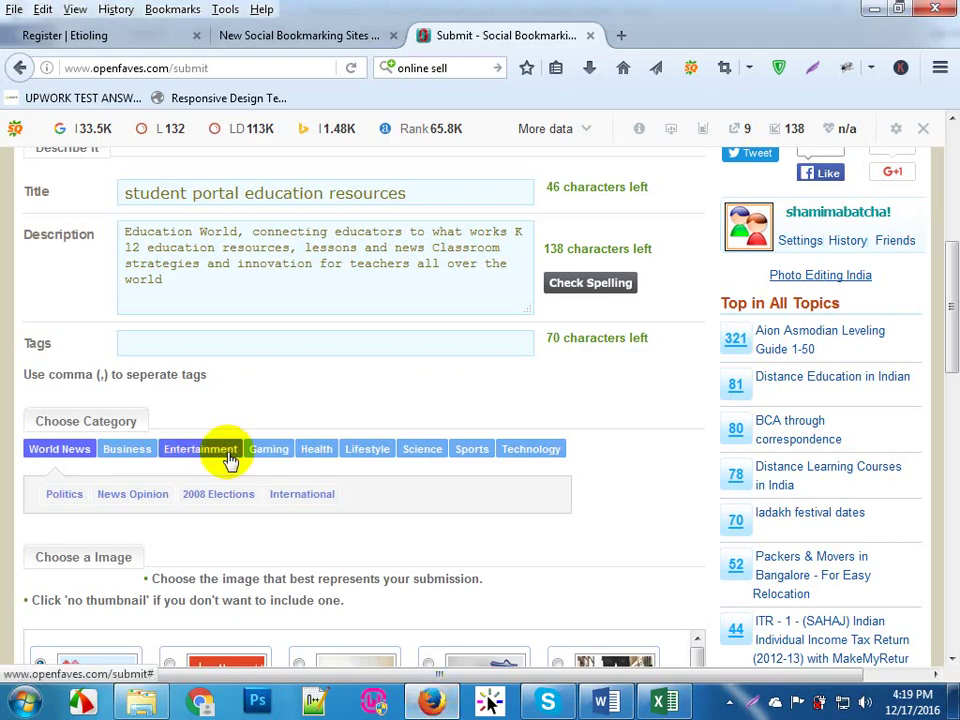
{"action": "key", "text": "ctrl+v"}
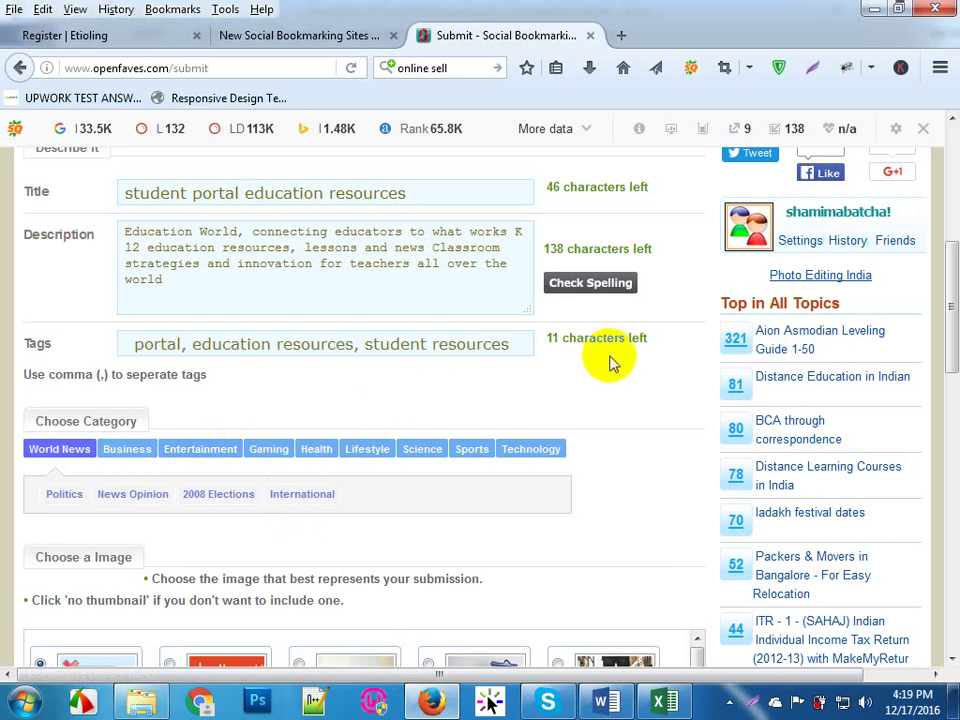
Step: Remove the extra spaces in front of "portal" in the link's tags
{"action": "left_click", "coordinate": [137, 348]}
{"action": "key", "text": "BackSpace"}
{"action": "key", "text": "BackSpace"}
{"action": "key", "text": "BackSpace"}
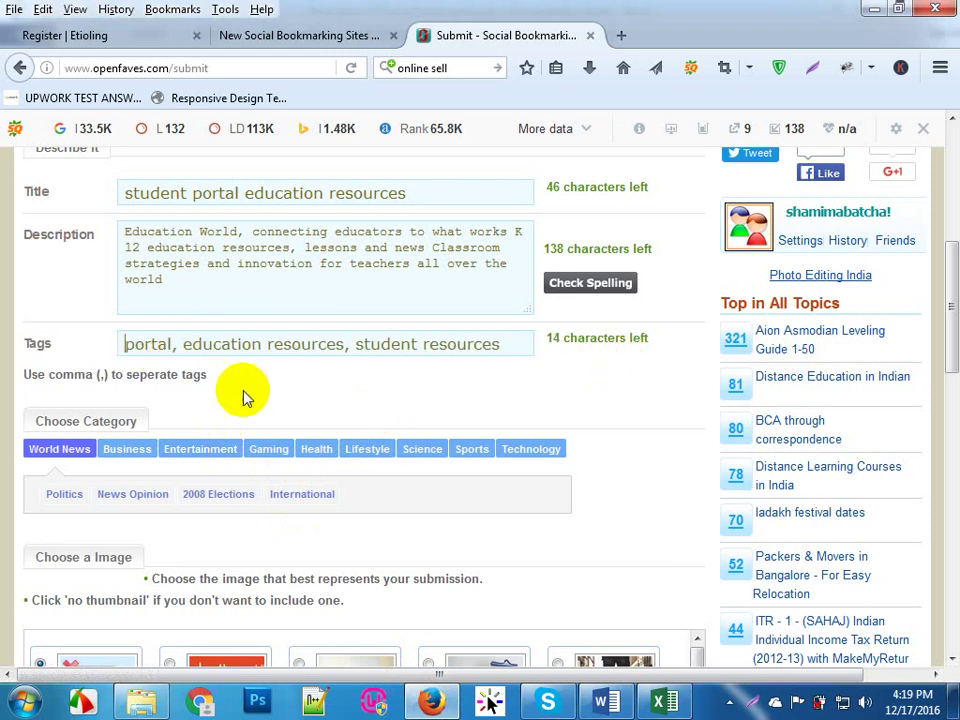
Step: Choose the Business category and its Career subcategory for the link
{"action": "scroll", "coordinate": [270, 420], "scroll_direction": "up", "scroll_amount": 1}
{"action": "scroll", "coordinate": [275, 420], "scroll_direction": "up", "scroll_amount": 4}
{"action": "scroll", "coordinate": [275, 420], "scroll_direction": "down", "scroll_amount": 4}
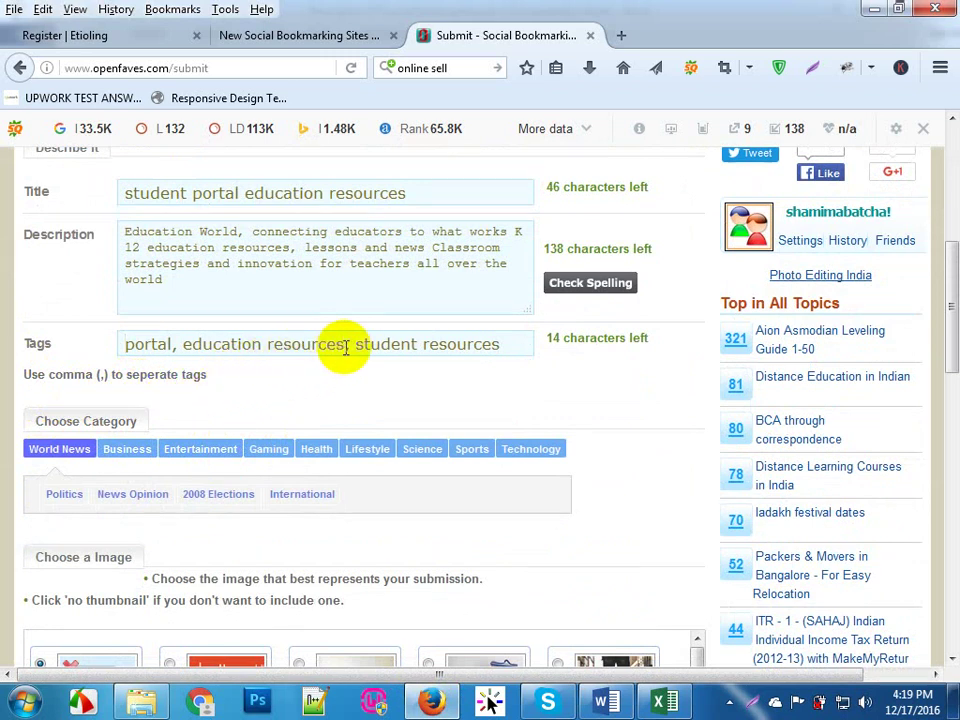
{"action": "scroll", "coordinate": [456, 422], "scroll_direction": "down", "scroll_amount": 2}
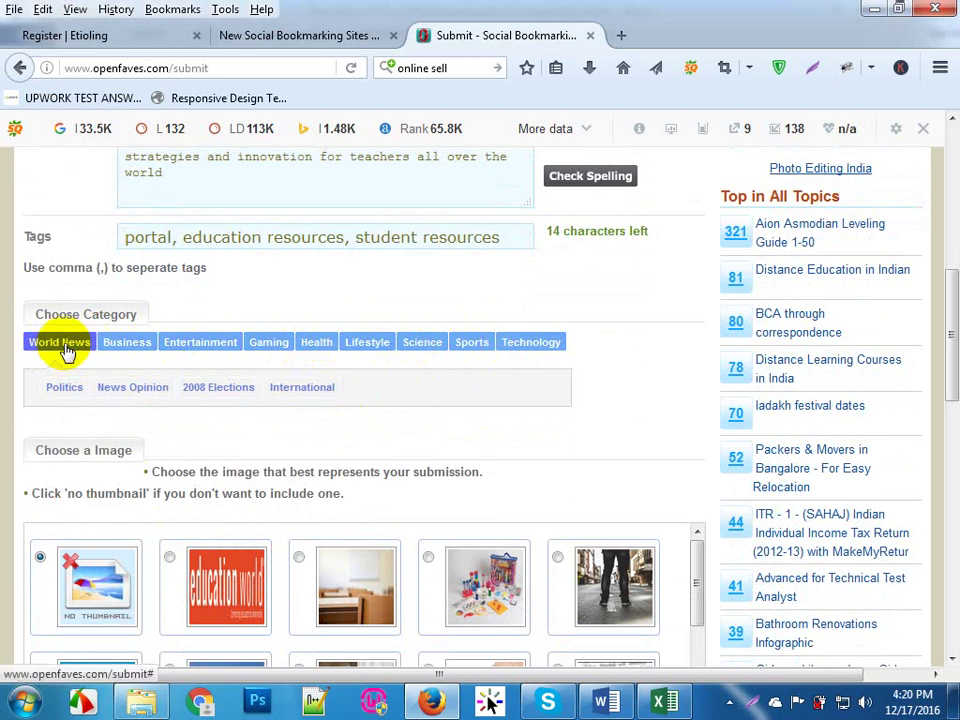
{"action": "left_click", "coordinate": [128, 348]}
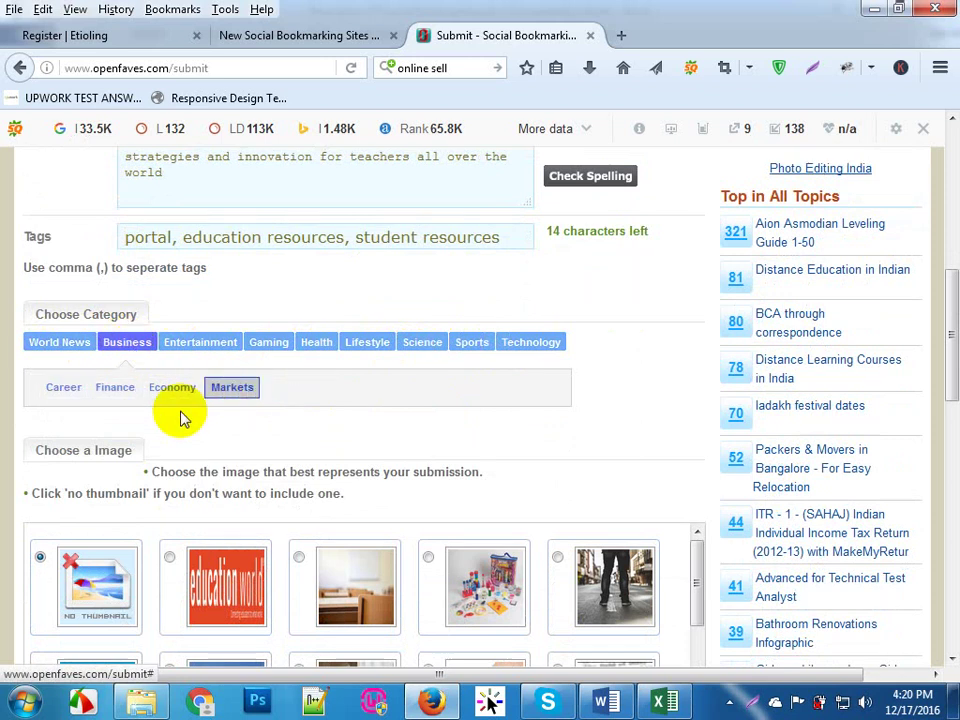
{"action": "left_click", "coordinate": [66, 388]}
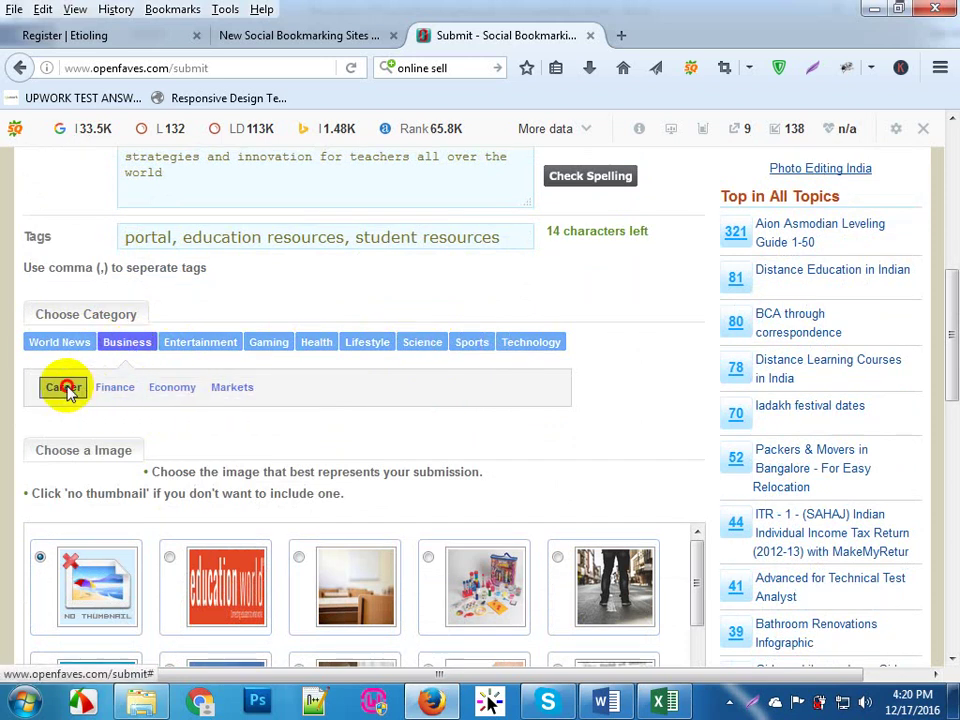
Step: Choose the red "education world" logo as the image for the submission
{"action": "scroll", "coordinate": [324, 424], "scroll_direction": "down", "scroll_amount": 4}
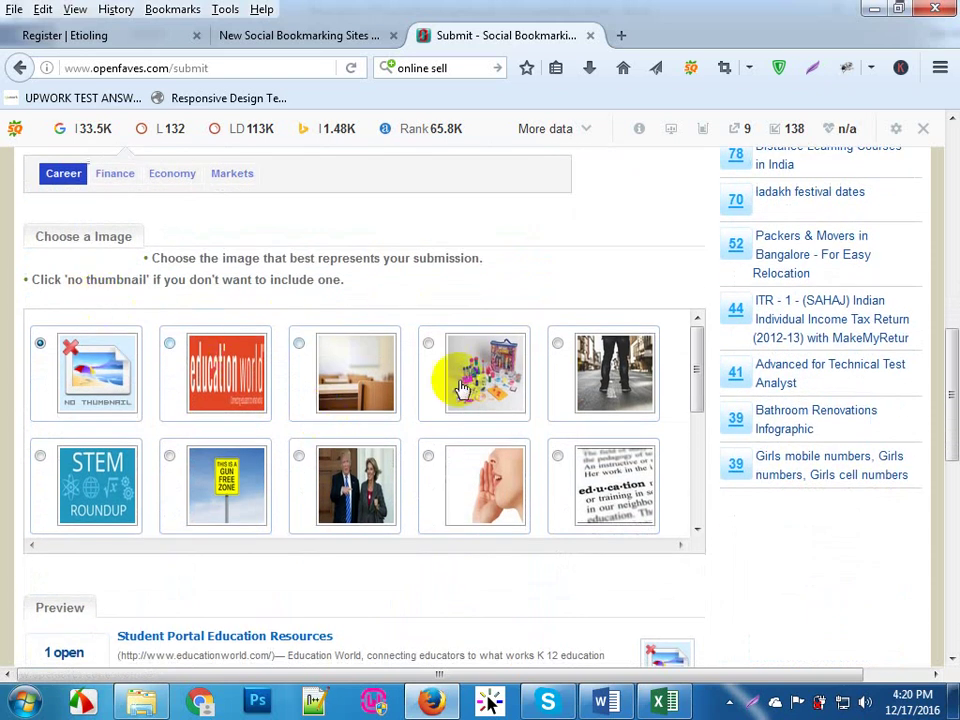
{"action": "scroll", "coordinate": [200, 390], "scroll_direction": "up", "scroll_amount": 2}
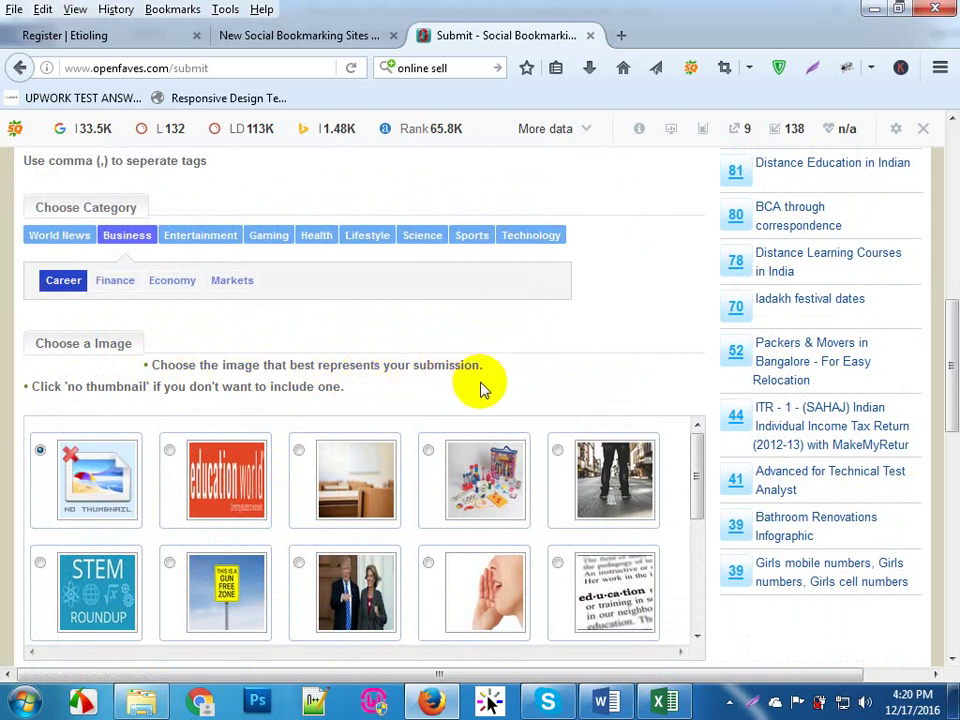
{"action": "scroll", "coordinate": [482, 389], "scroll_direction": "down", "scroll_amount": 2}
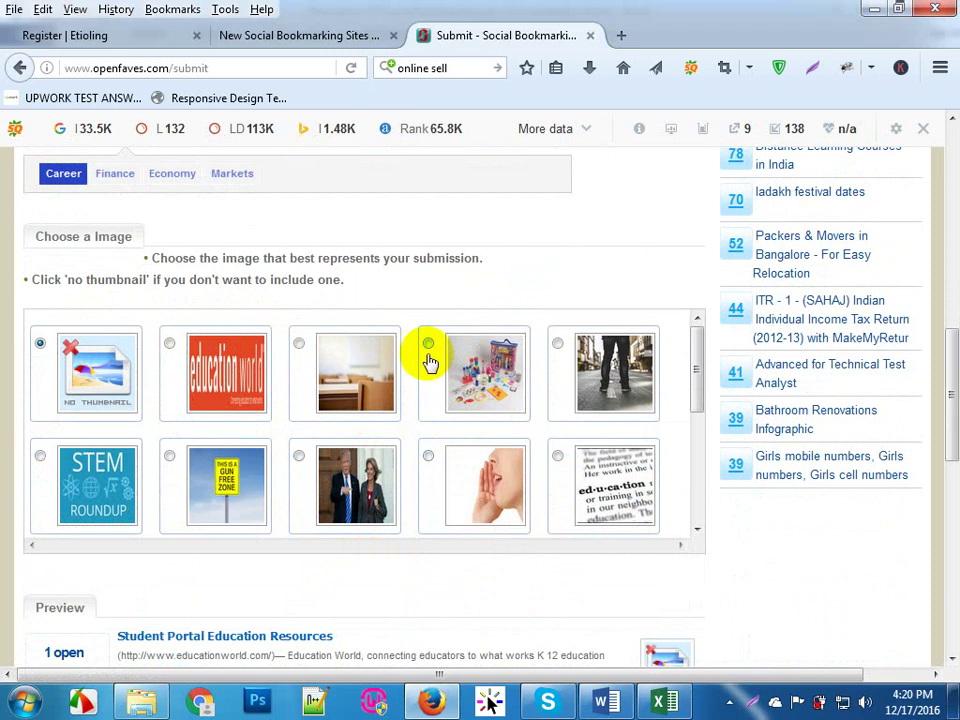
{"action": "left_click", "coordinate": [170, 346]}
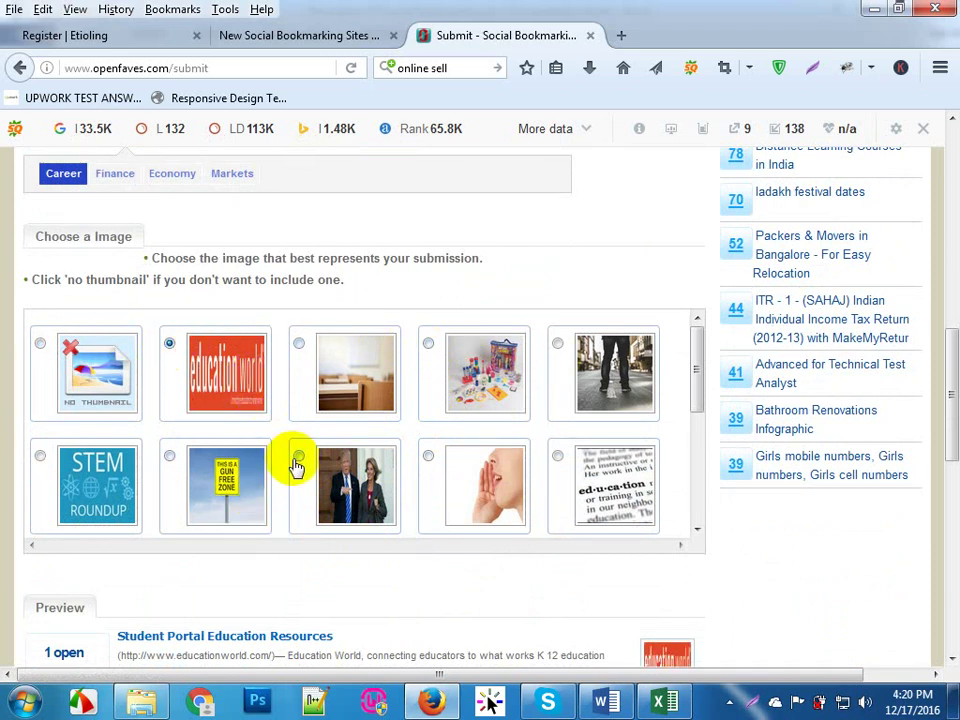
Step: Look through the remaining thumbnail choices, the submission preview and the captcha section below it
{"action": "scroll", "coordinate": [296, 468], "scroll_direction": "down", "scroll_amount": 3}
{"action": "scroll", "coordinate": [296, 468], "scroll_direction": "down", "scroll_amount": 1}
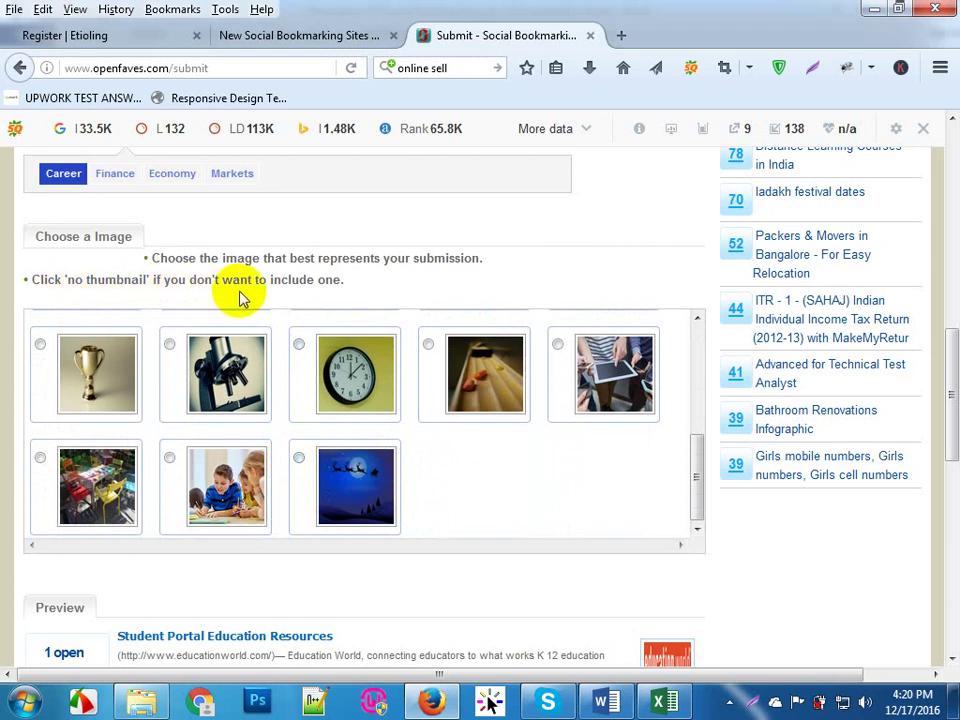
{"action": "scroll", "coordinate": [519, 579], "scroll_direction": "down", "scroll_amount": 5}
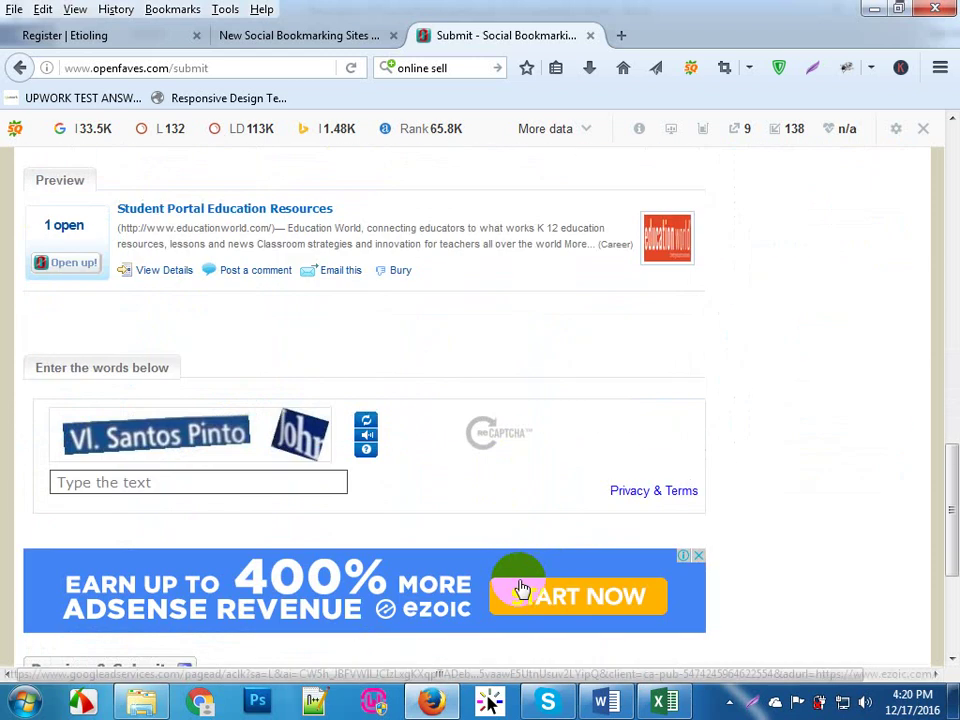
{"action": "scroll", "coordinate": [455, 525], "scroll_direction": "up", "scroll_amount": 2}
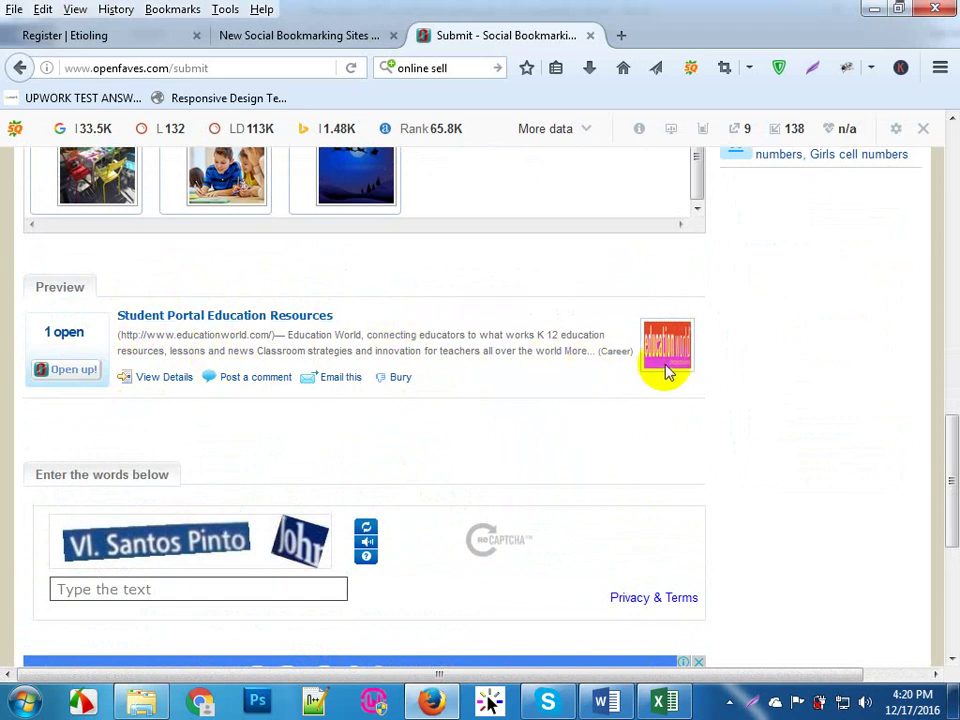
{"action": "scroll", "coordinate": [540, 400], "scroll_direction": "up", "scroll_amount": 5}
{"action": "scroll", "coordinate": [505, 408], "scroll_direction": "up", "scroll_amount": 3}
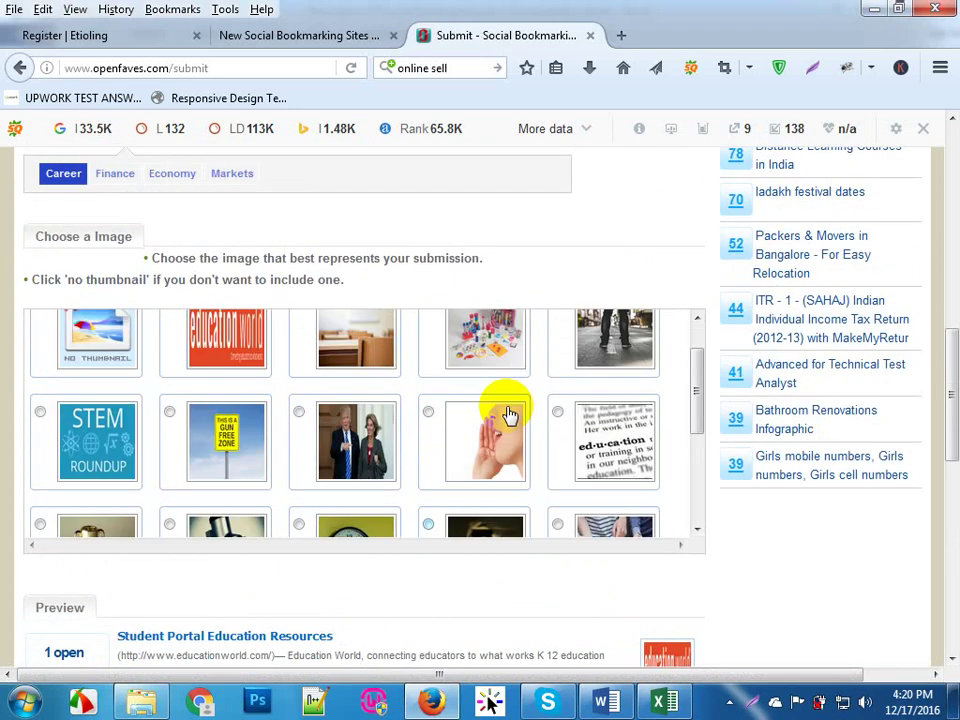
{"action": "scroll", "coordinate": [420, 536], "scroll_direction": "down", "scroll_amount": 8}
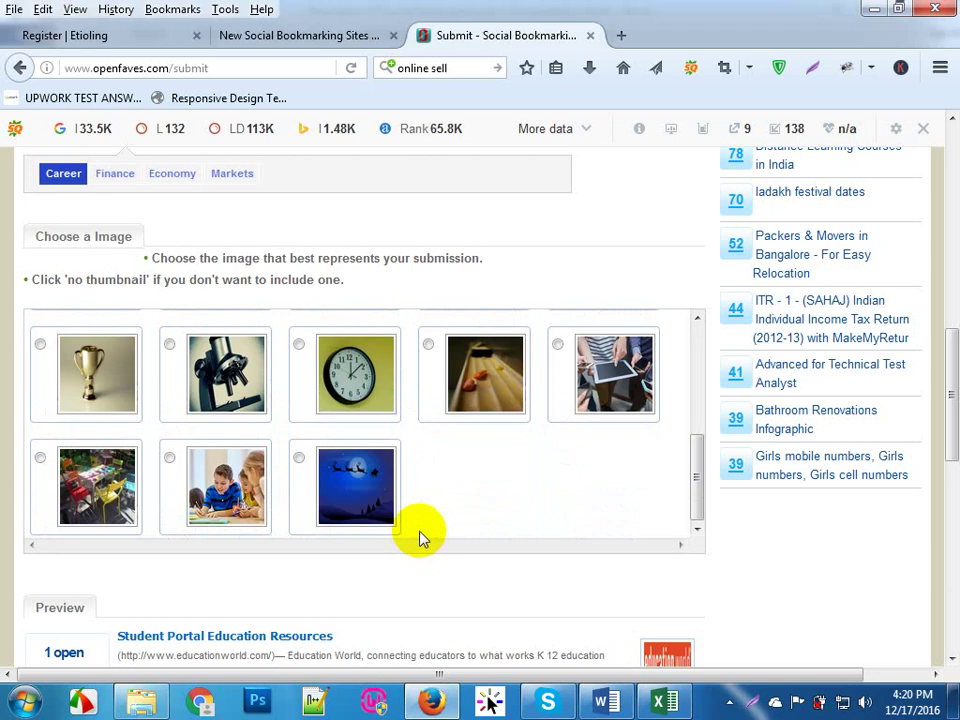
Step: Request a new captcha challenge below the submission preview and enter the words it shows
{"action": "scroll", "coordinate": [420, 533], "scroll_direction": "up", "scroll_amount": 3}
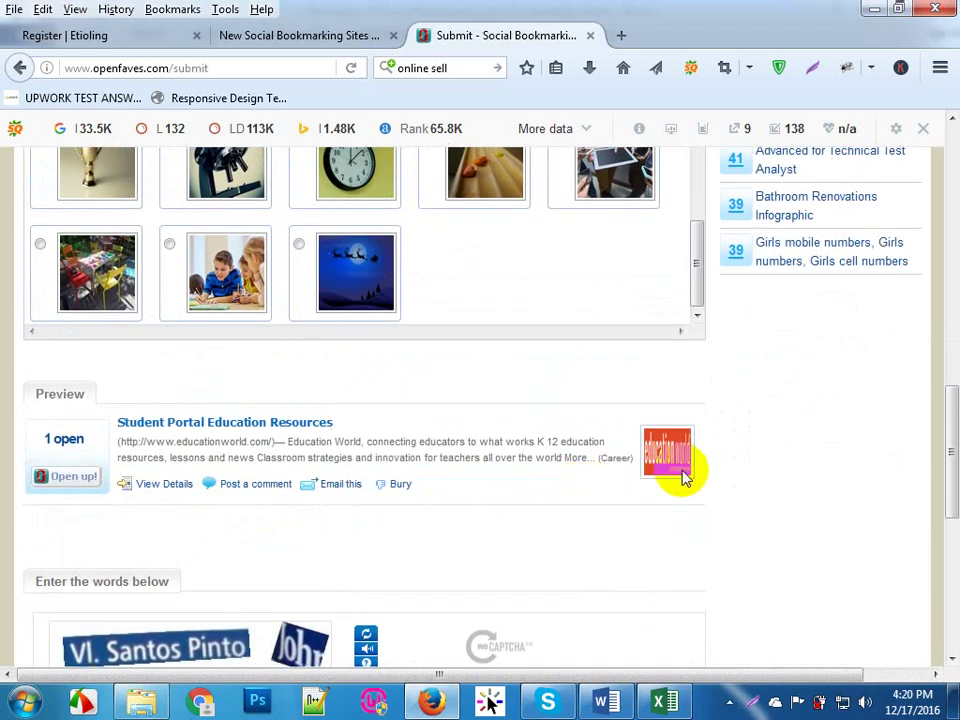
{"action": "scroll", "coordinate": [650, 480], "scroll_direction": "down", "scroll_amount": 1}
{"action": "scroll", "coordinate": [620, 480], "scroll_direction": "down", "scroll_amount": 3}
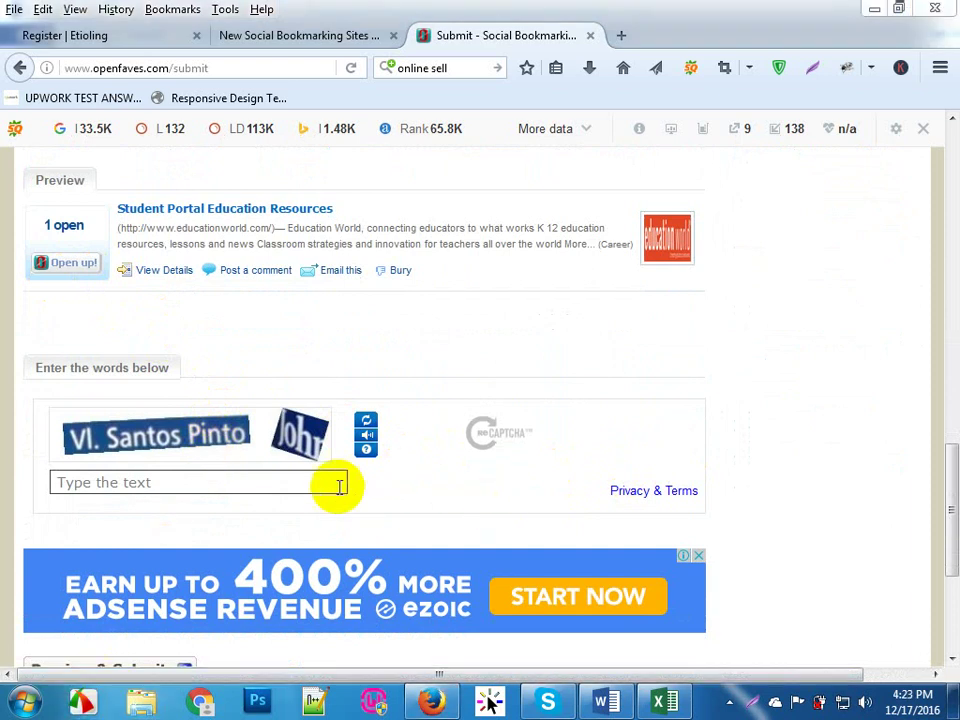
{"action": "left_click", "coordinate": [167, 482]}
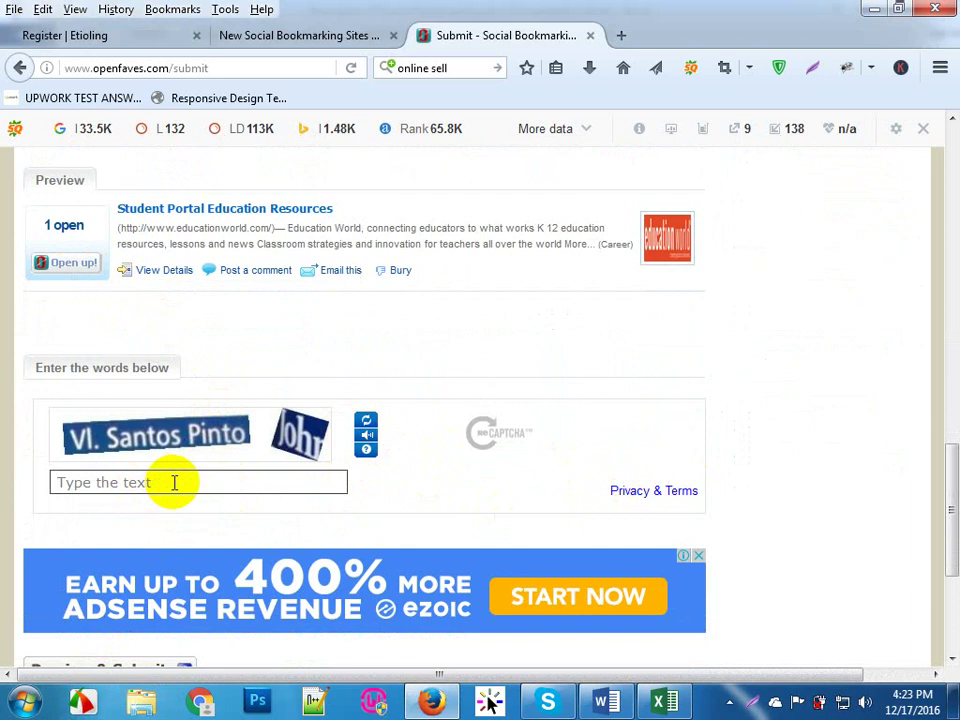
{"action": "left_click", "coordinate": [366, 423]}
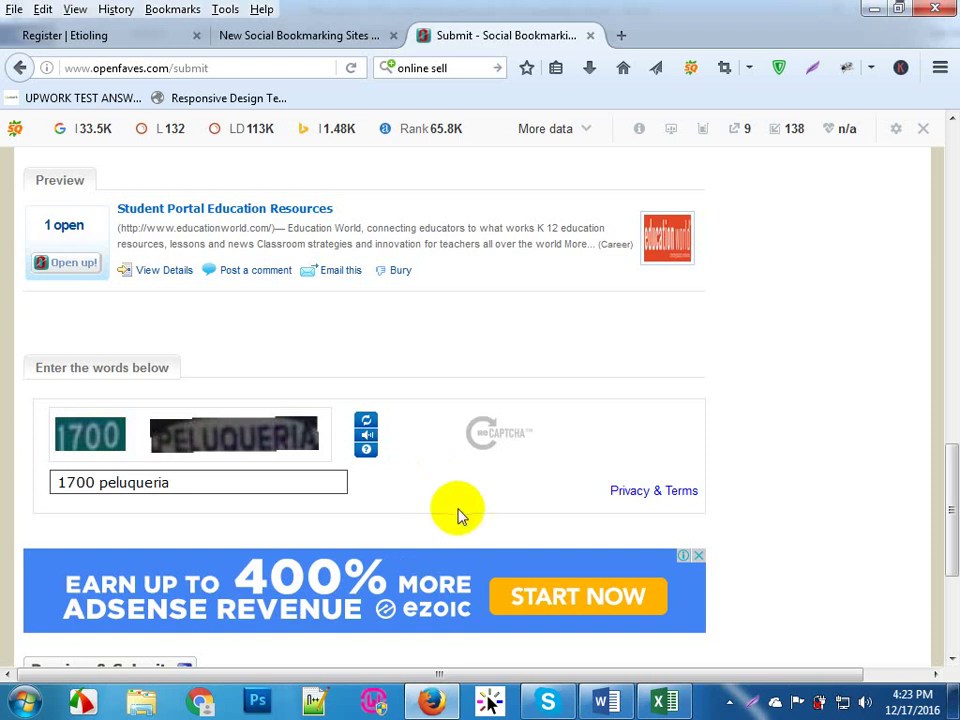
Step: Submit the completed Student Portal Education Resources bookmark to Openfaves
{"action": "scroll", "coordinate": [458, 513], "scroll_direction": "down", "scroll_amount": 2}
{"action": "scroll", "coordinate": [460, 513], "scroll_direction": "down", "scroll_amount": 1}
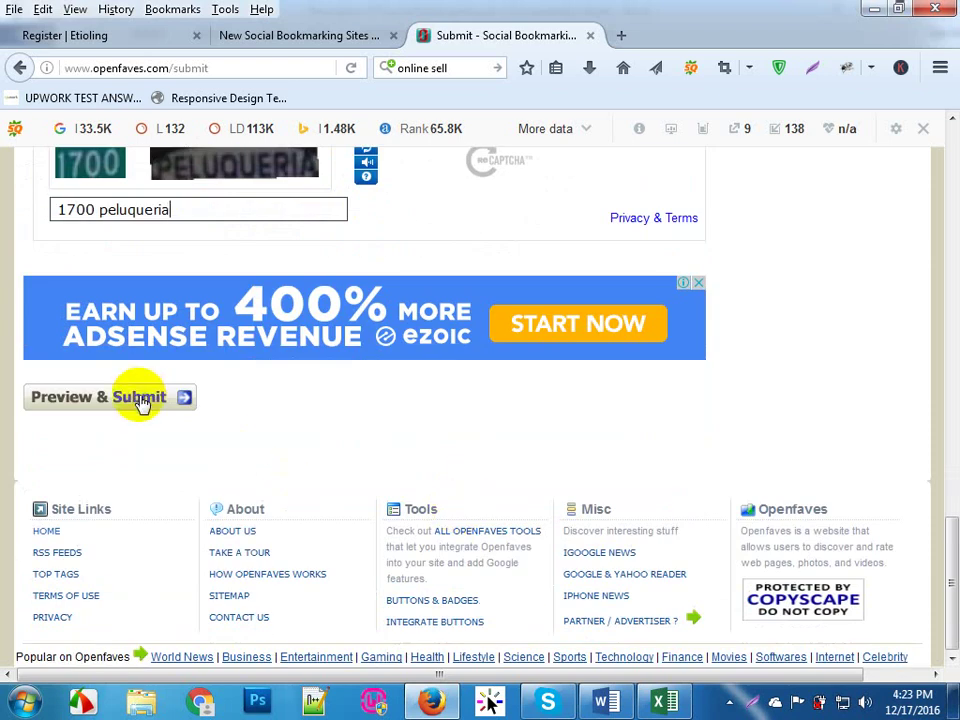
{"action": "left_click", "coordinate": [140, 399]}
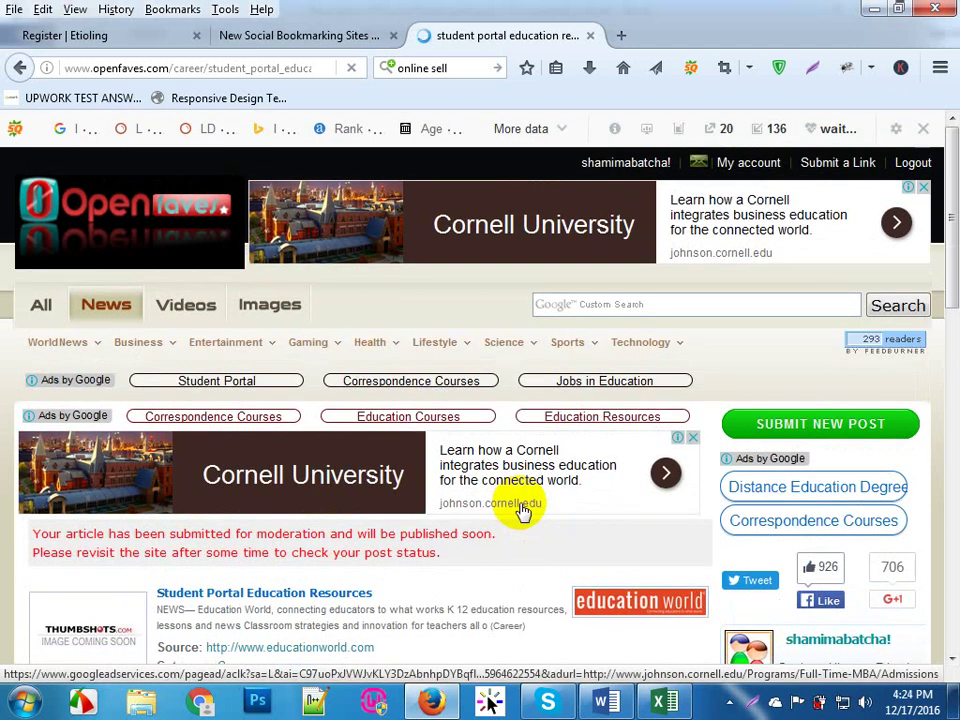
Step: Examine the submission notice, including its mention of moderation, and the details listed for the posted article
{"action": "scroll", "coordinate": [520, 510], "scroll_direction": "down", "scroll_amount": 4}
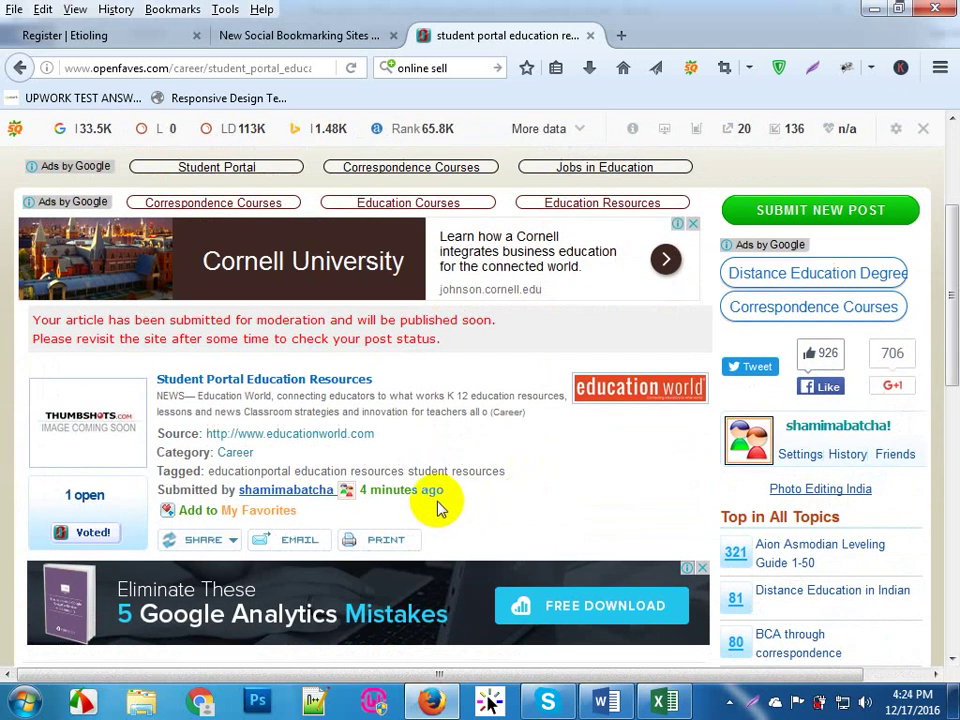
{"action": "scroll", "coordinate": [439, 507], "scroll_direction": "up", "scroll_amount": 2}
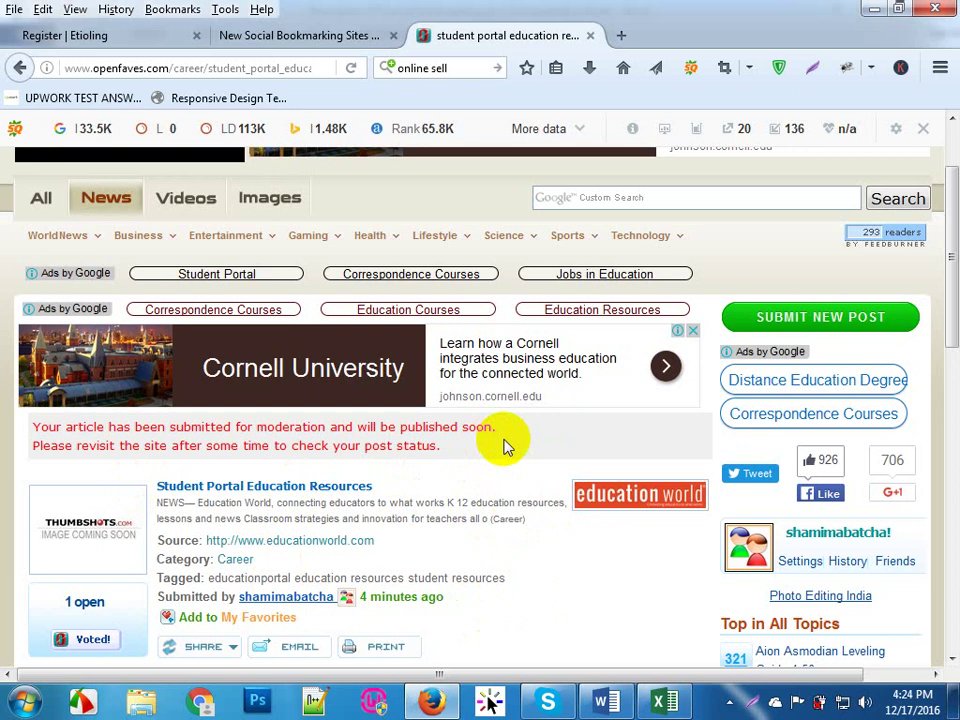
{"action": "scroll", "coordinate": [505, 445], "scroll_direction": "down", "scroll_amount": 2}
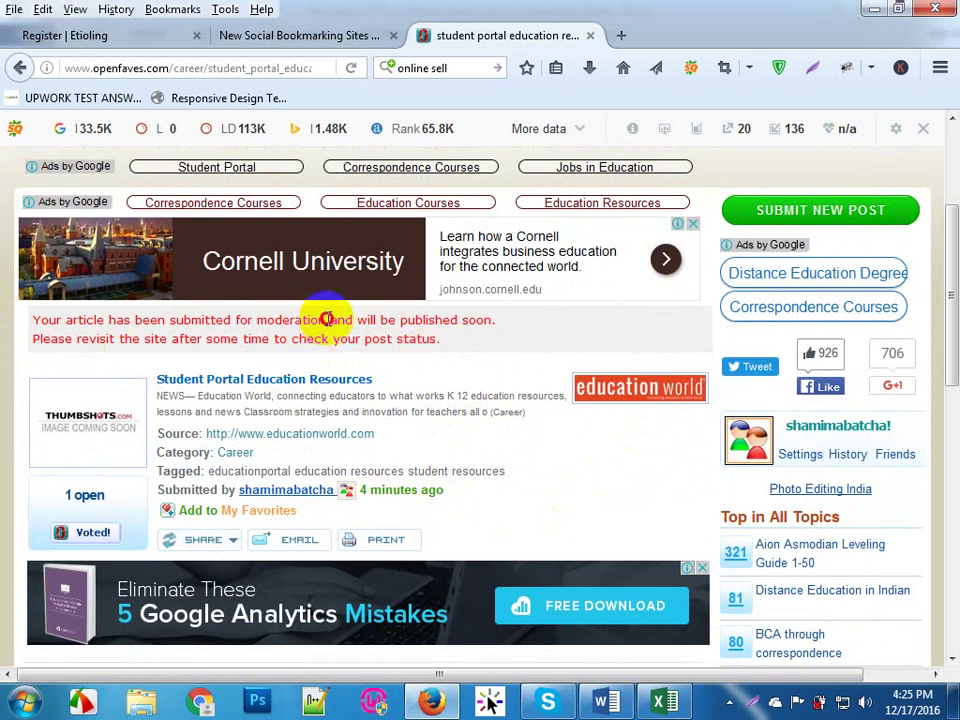
{"action": "left_click_drag", "start_coordinate": [327, 319], "coordinate": [247, 319]}
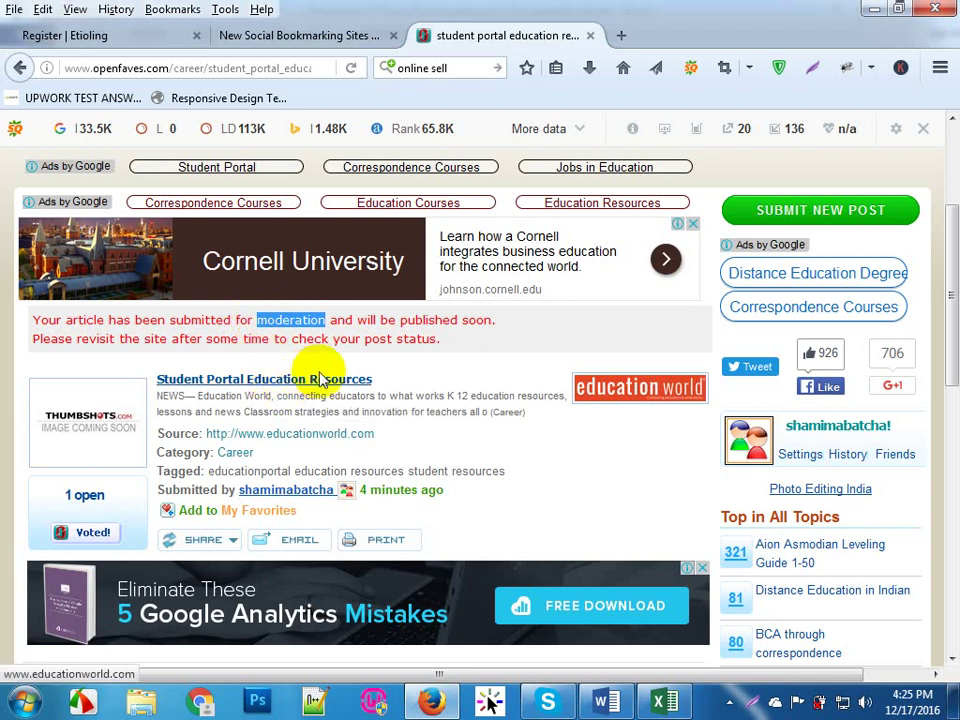
{"action": "left_click", "coordinate": [519, 343]}
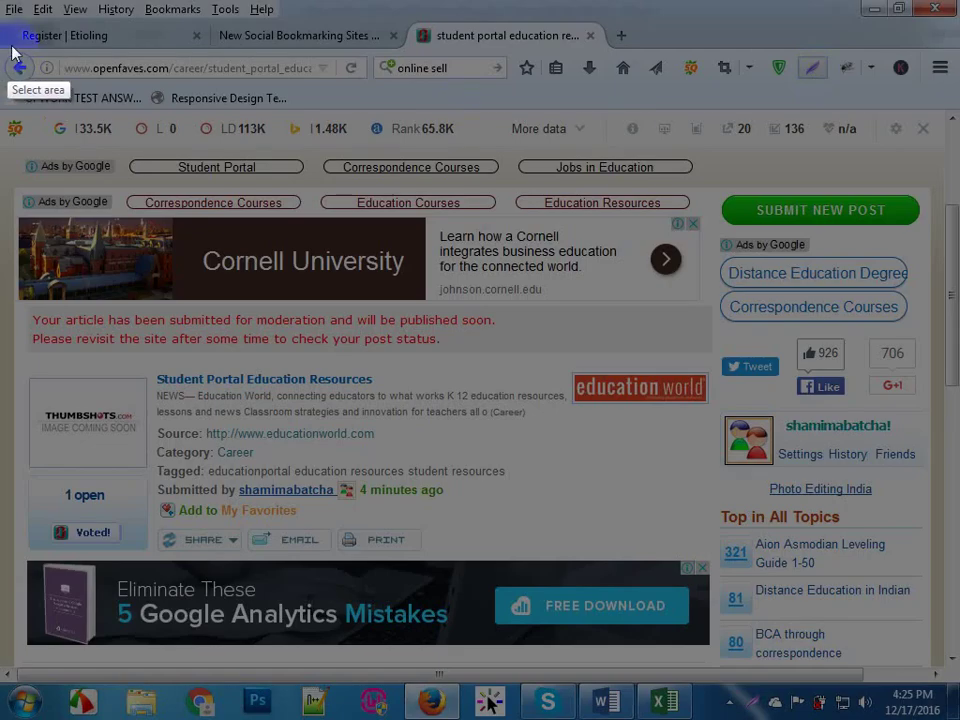
Step: Capture a screenshot area of about 999x683 showing the Openfaves submission page, upload it and copy its link
{"action": "left_click_drag", "start_coordinate": [6, 26], "coordinate": [947, 679]}
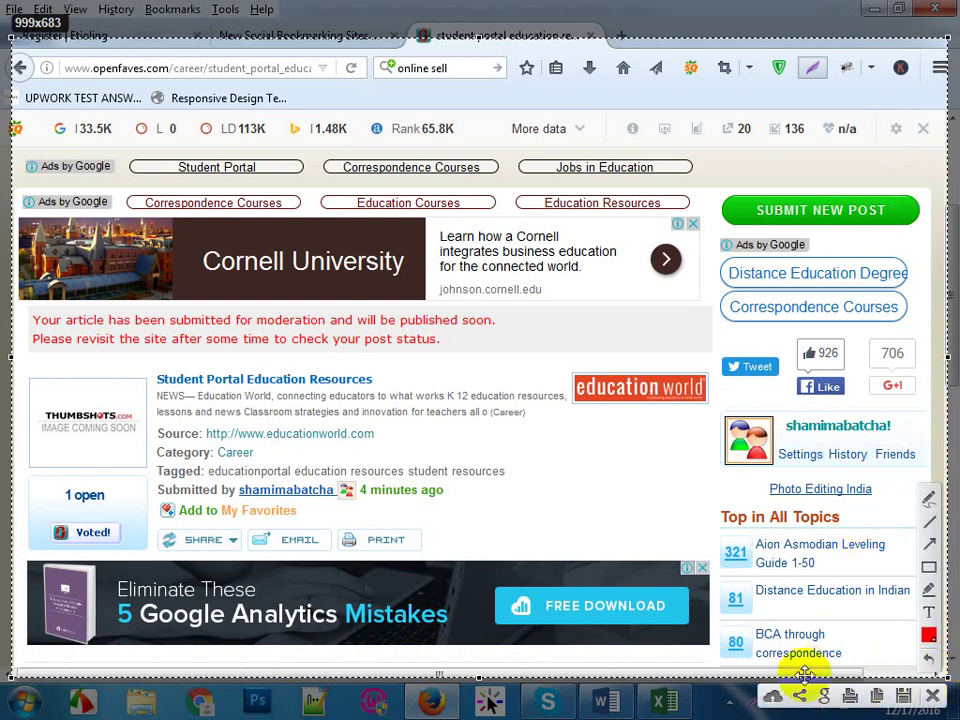
{"action": "left_click", "coordinate": [773, 697]}
{"action": "left_click", "coordinate": [667, 701]}
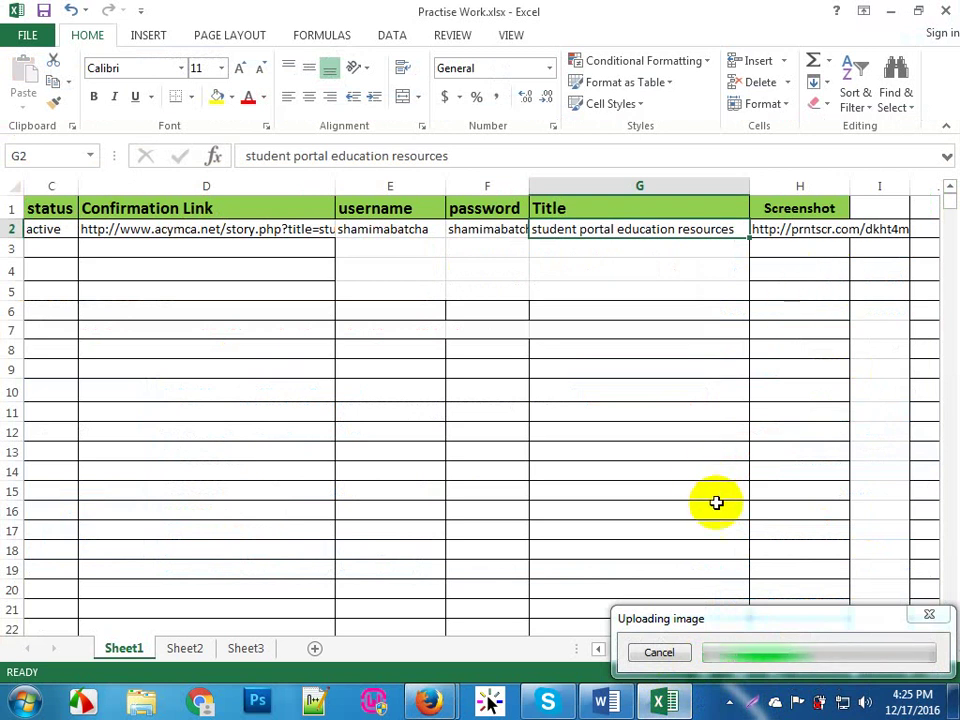
{"action": "mouse_move", "coordinate": [428, 700]}
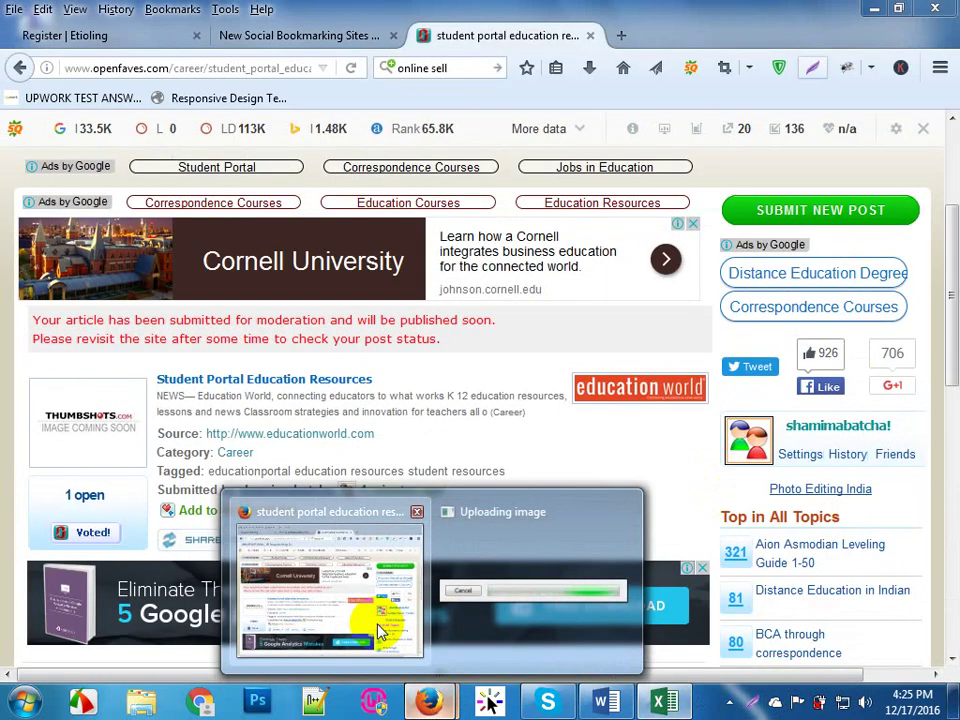
{"action": "left_click", "coordinate": [380, 630]}
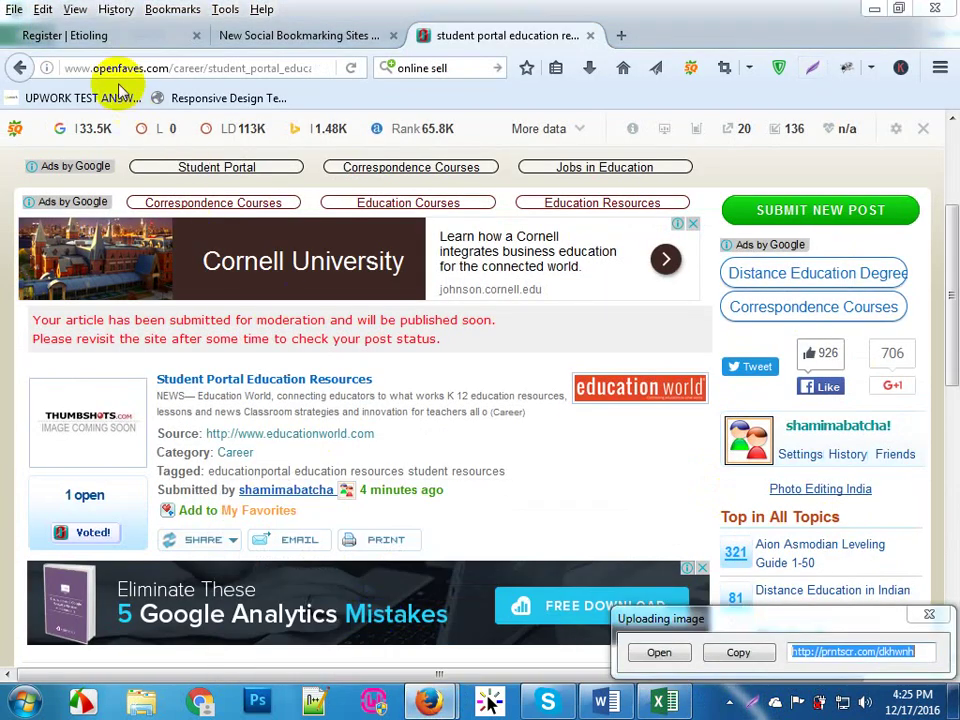
{"action": "left_click", "coordinate": [665, 702]}
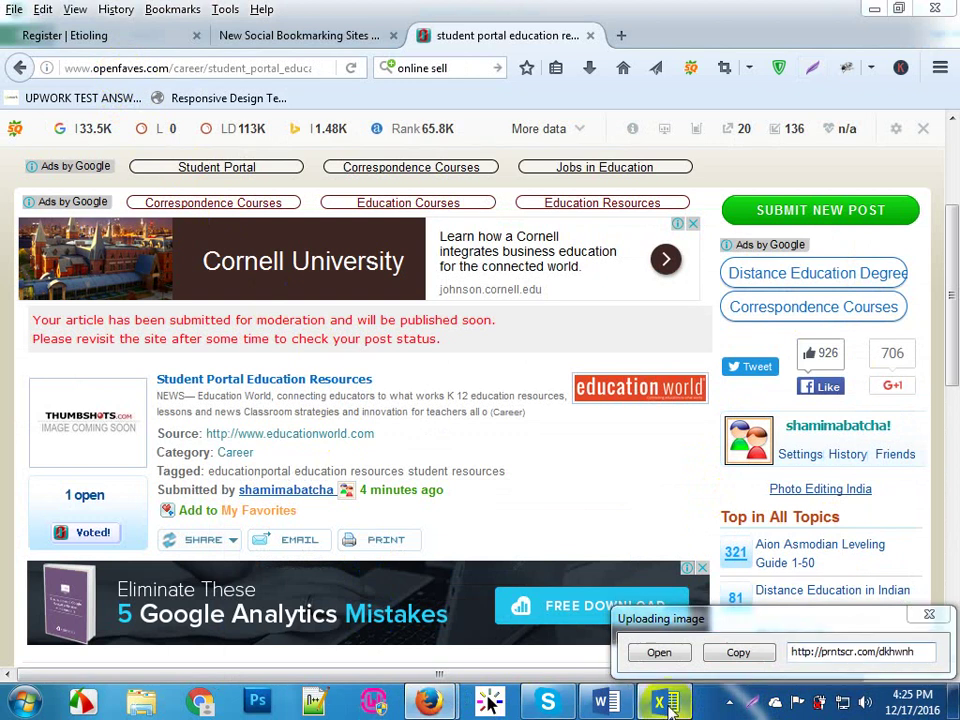
{"action": "left_click", "coordinate": [718, 654]}
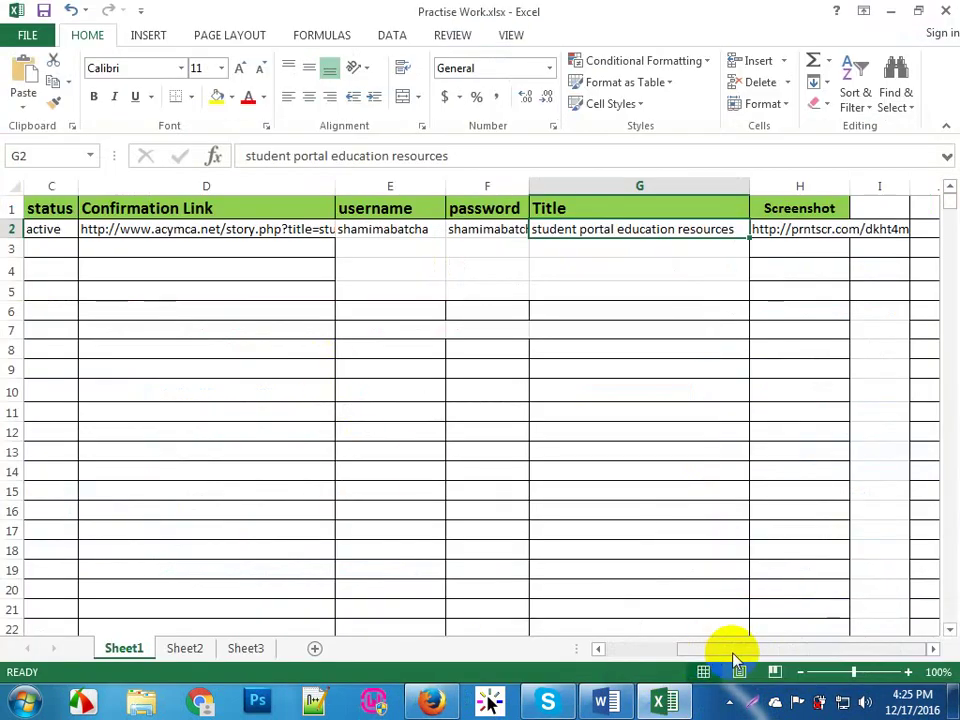
Step: Paste the copied screenshot link into cell H7 of the Screenshot column in the Practise Work Excel workbook
{"action": "left_click_drag", "start_coordinate": [731, 650], "coordinate": [617, 655]}
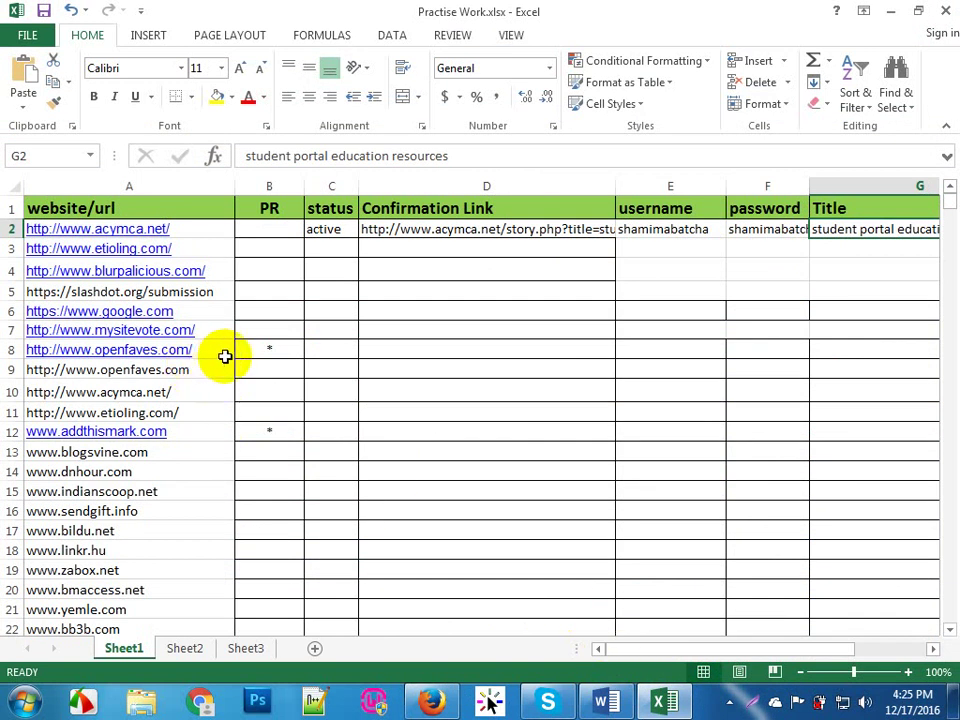
{"action": "left_click", "coordinate": [398, 348]}
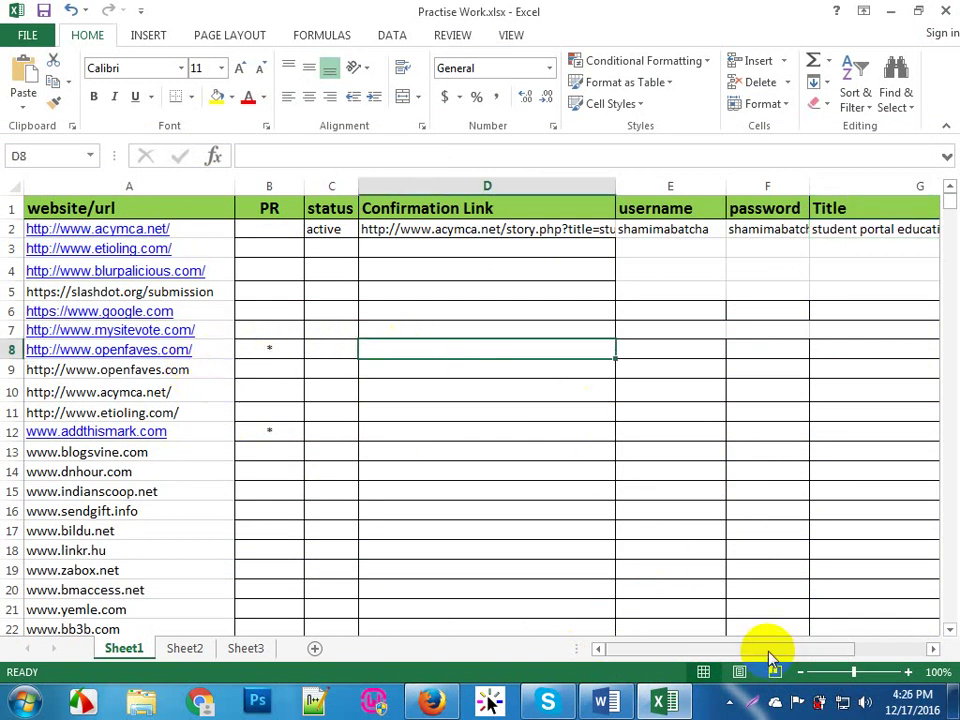
{"action": "left_click_drag", "start_coordinate": [770, 652], "coordinate": [874, 650]}
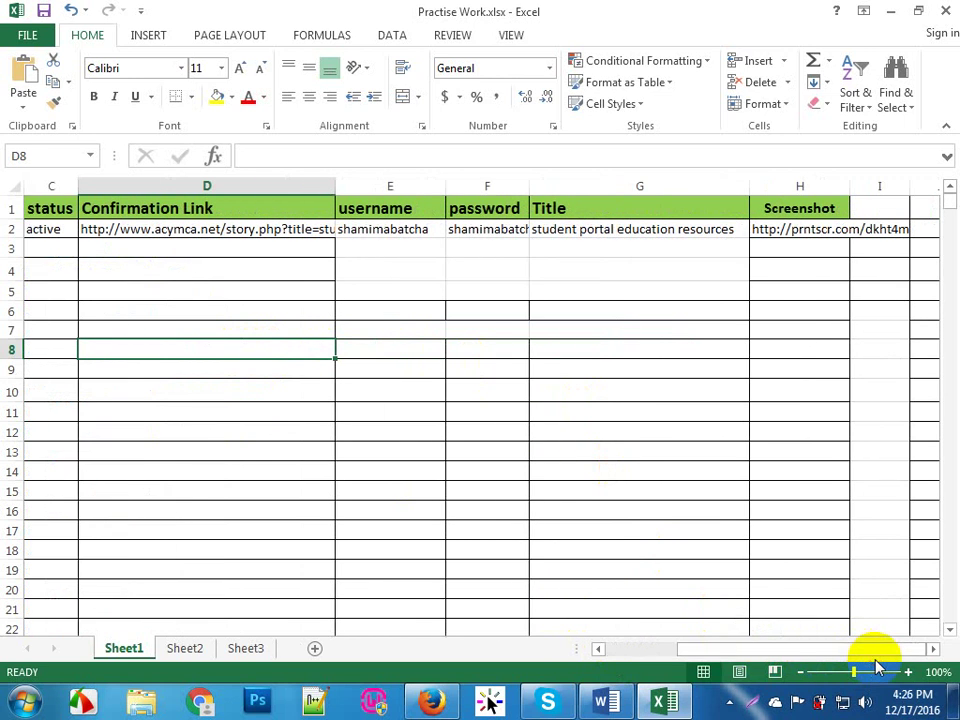
{"action": "left_click", "coordinate": [811, 328]}
{"action": "right_click", "coordinate": [811, 329]}
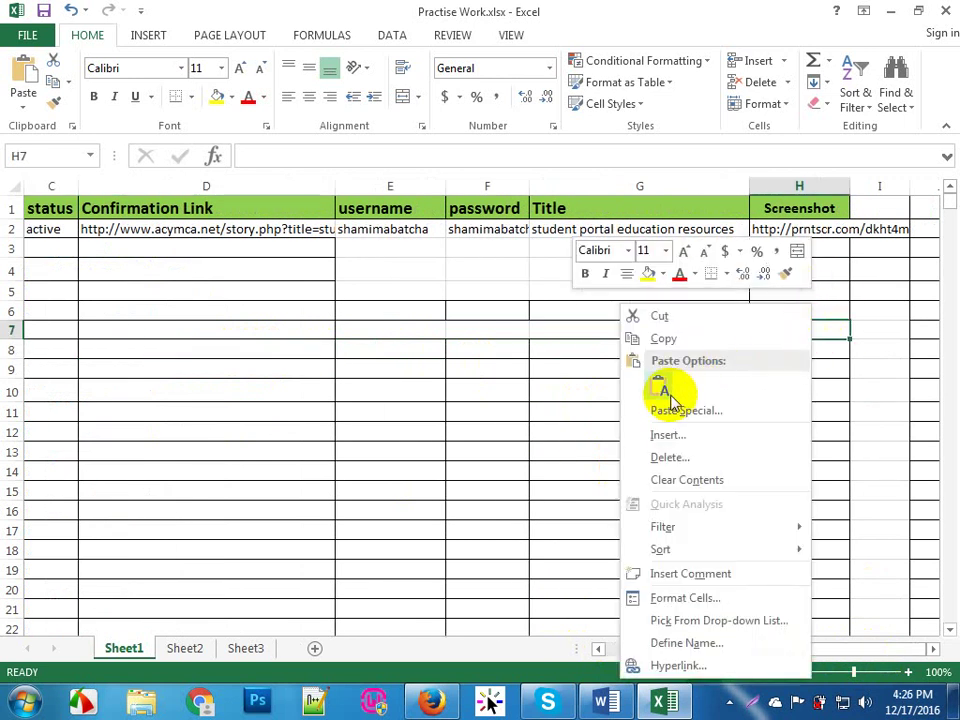
{"action": "left_click", "coordinate": [659, 390]}
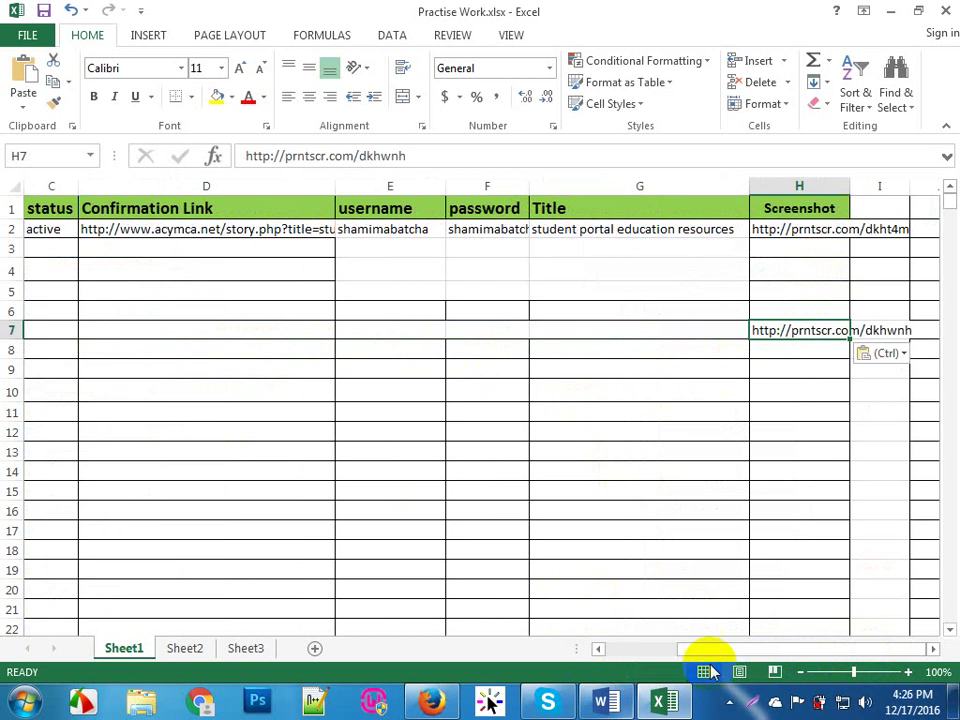
Step: Copy the submitted article's URL from the Firefox page and paste it into Confirmation Link cell D8 of the Excel workbook
{"action": "left_click_drag", "start_coordinate": [722, 651], "coordinate": [595, 647]}
{"action": "left_click", "coordinate": [432, 701]}
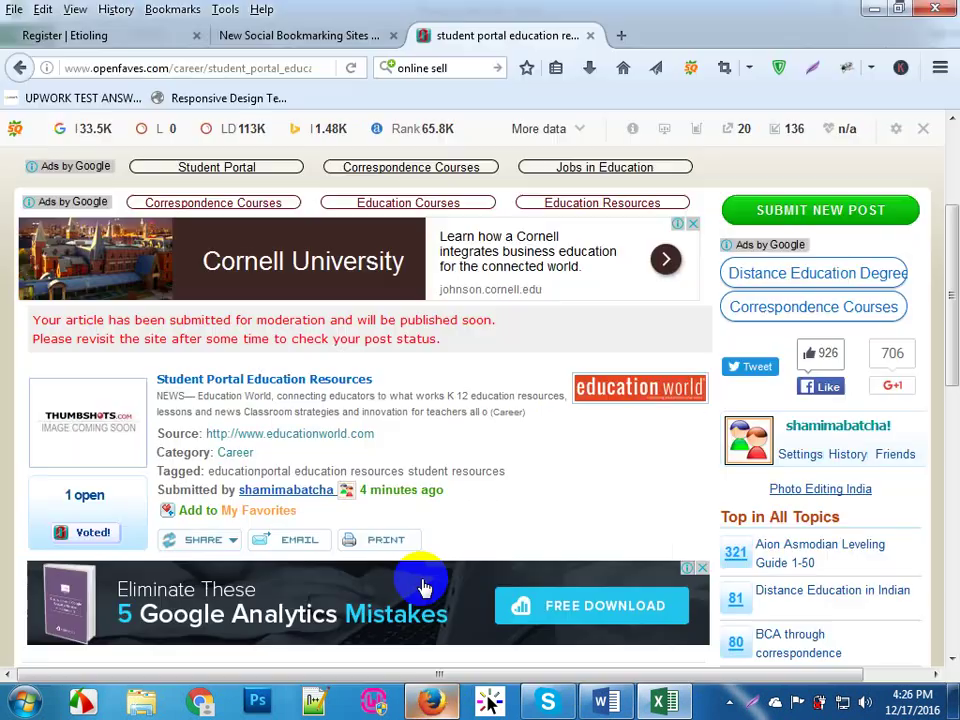
{"action": "left_click", "coordinate": [262, 70]}
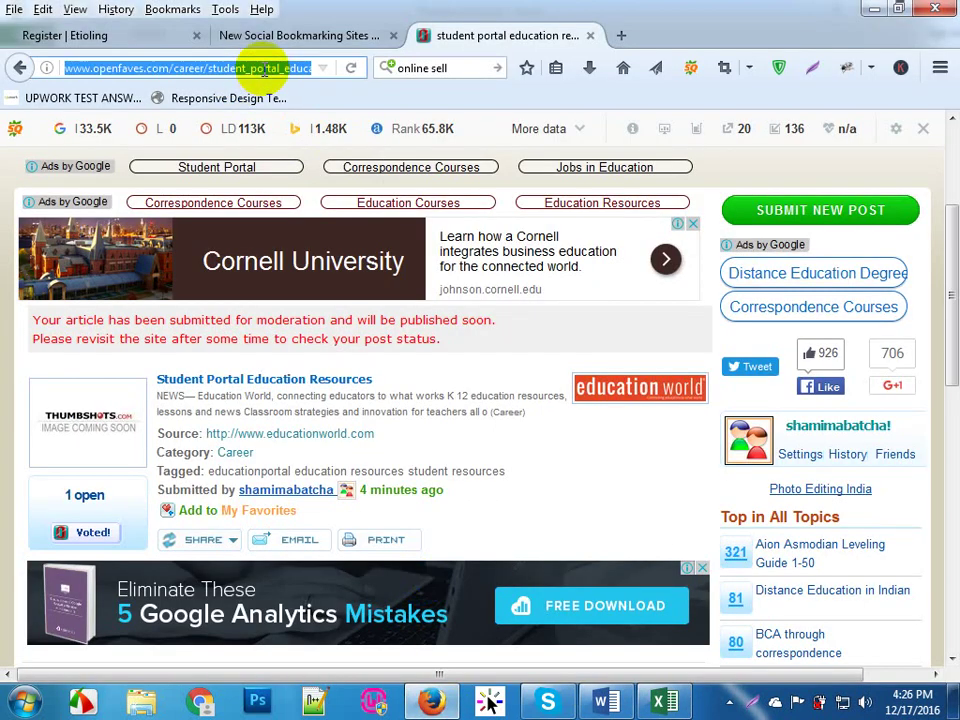
{"action": "left_click", "coordinate": [666, 701]}
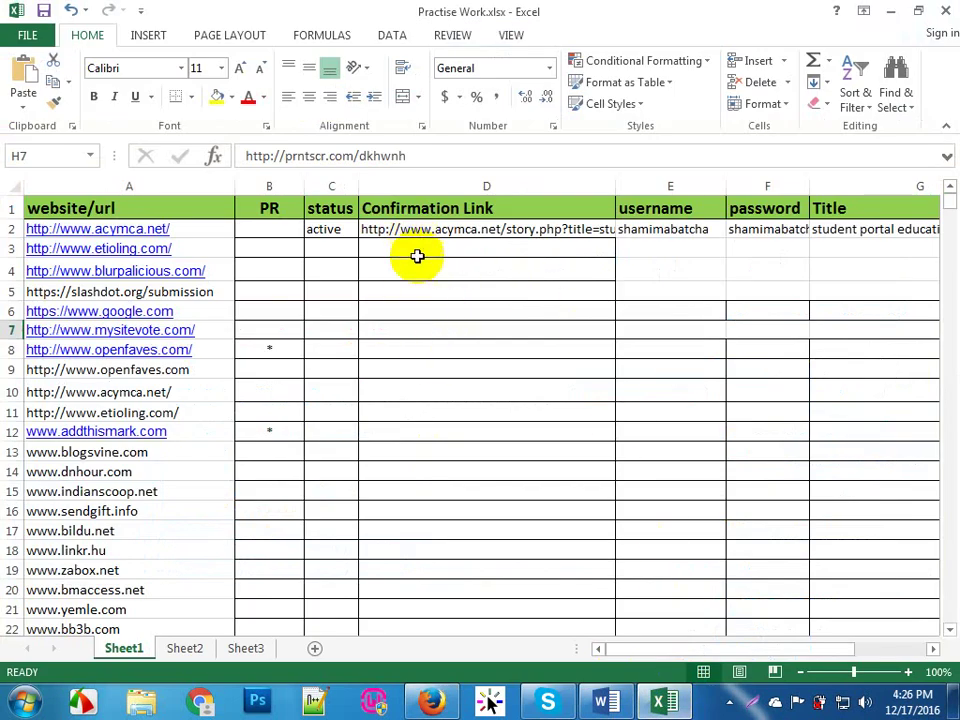
{"action": "left_click", "coordinate": [421, 349]}
{"action": "key", "text": "ctrl+v"}
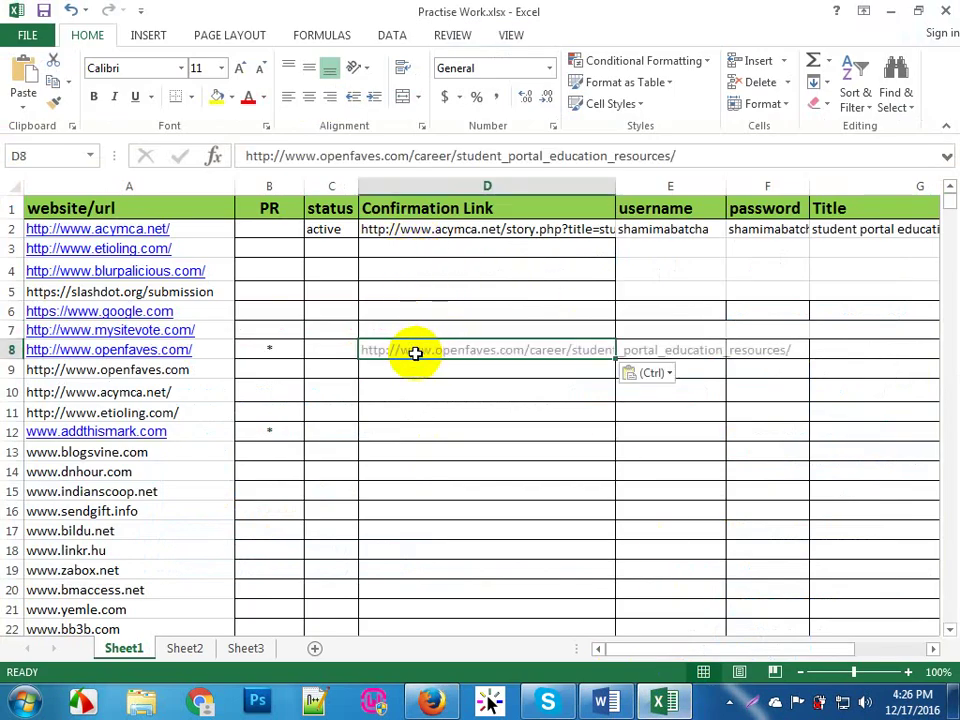
Step: Enter "pending" as the status in cell C8 for the openfaves.com row
{"action": "left_click", "coordinate": [344, 356]}
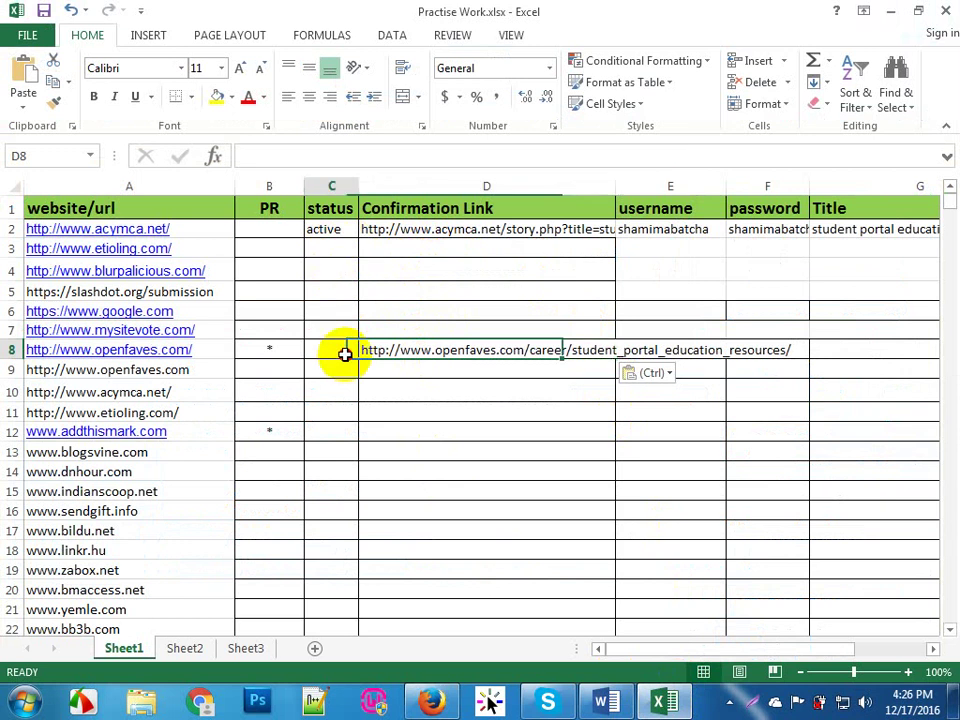
{"action": "type", "text": "pendin"}
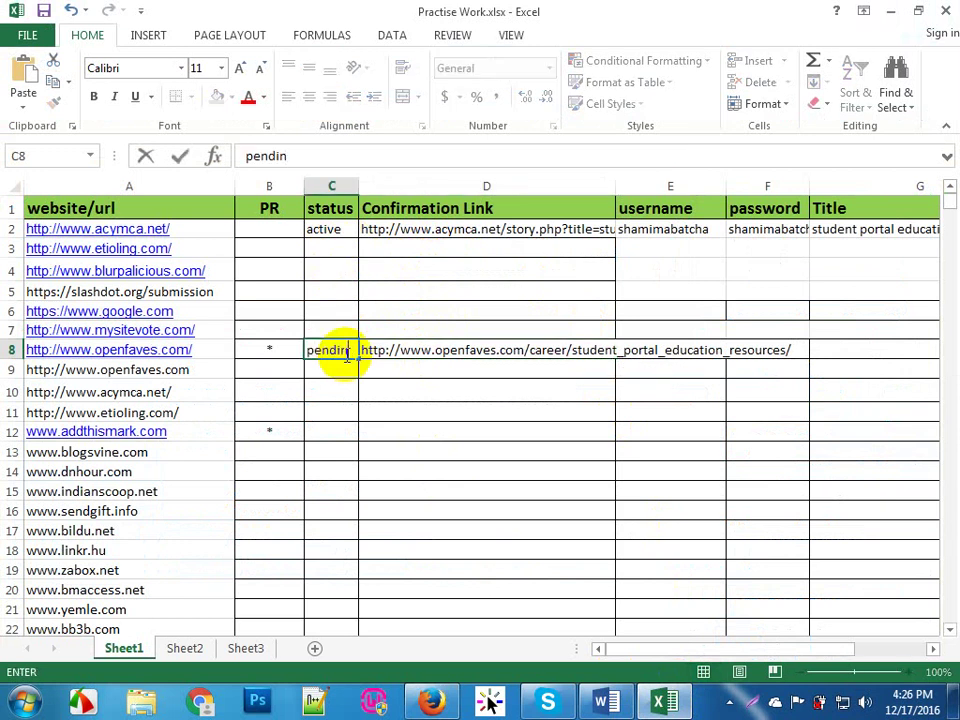
{"action": "type", "text": "g"}
Step: Fill the username and password from row 2 down their columns through row 8
{"action": "left_click", "coordinate": [677, 227]}
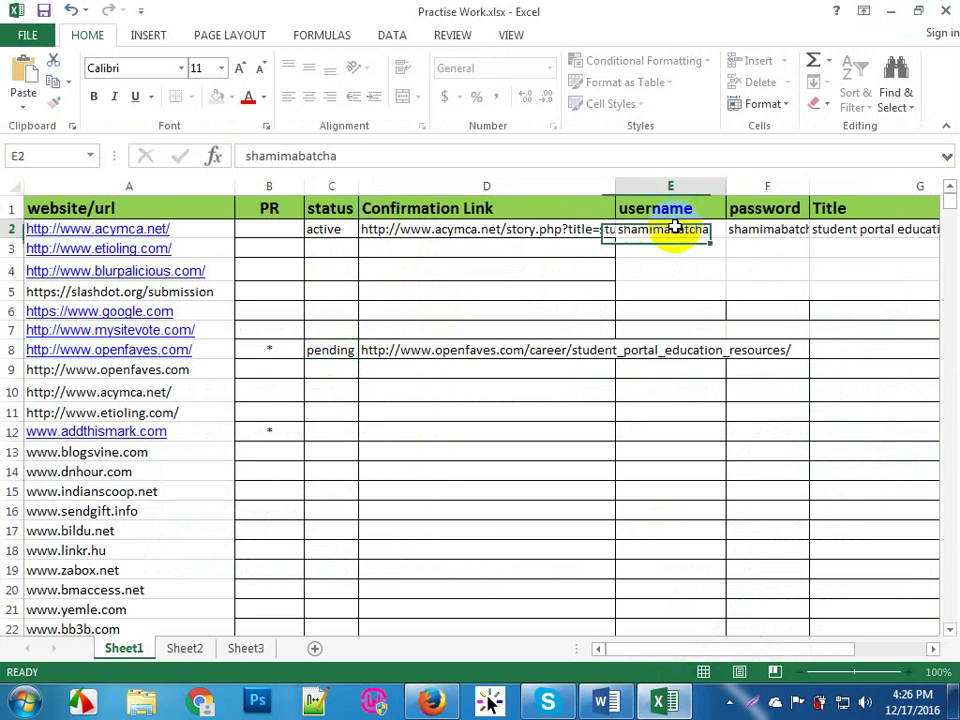
{"action": "left_click_drag", "start_coordinate": [724, 236], "coordinate": [707, 358]}
{"action": "left_click", "coordinate": [783, 232]}
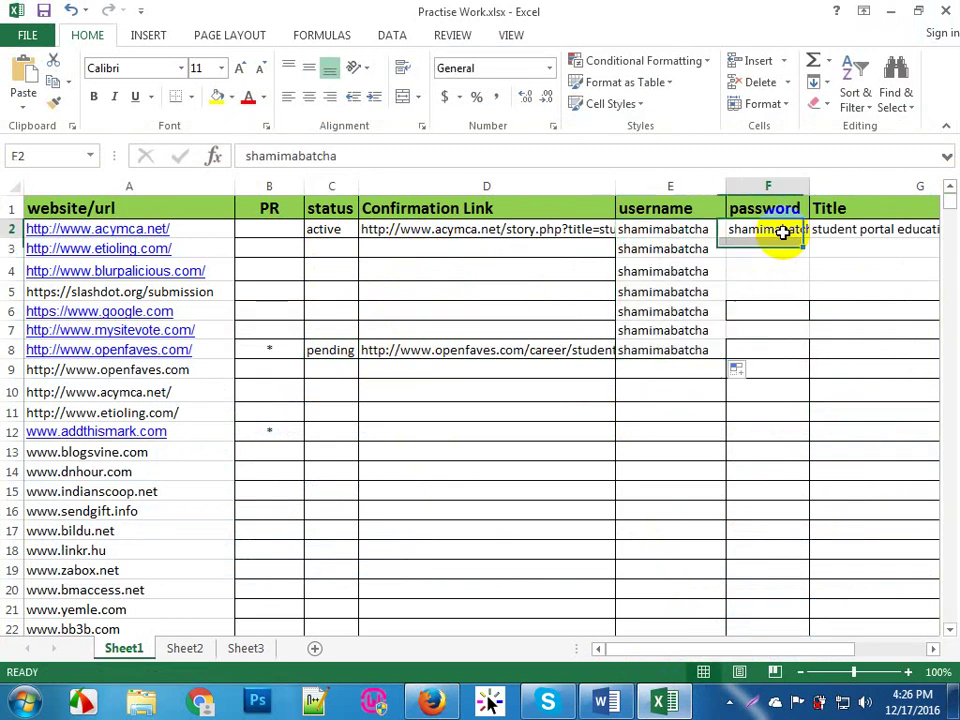
{"action": "left_click_drag", "start_coordinate": [810, 240], "coordinate": [810, 360]}
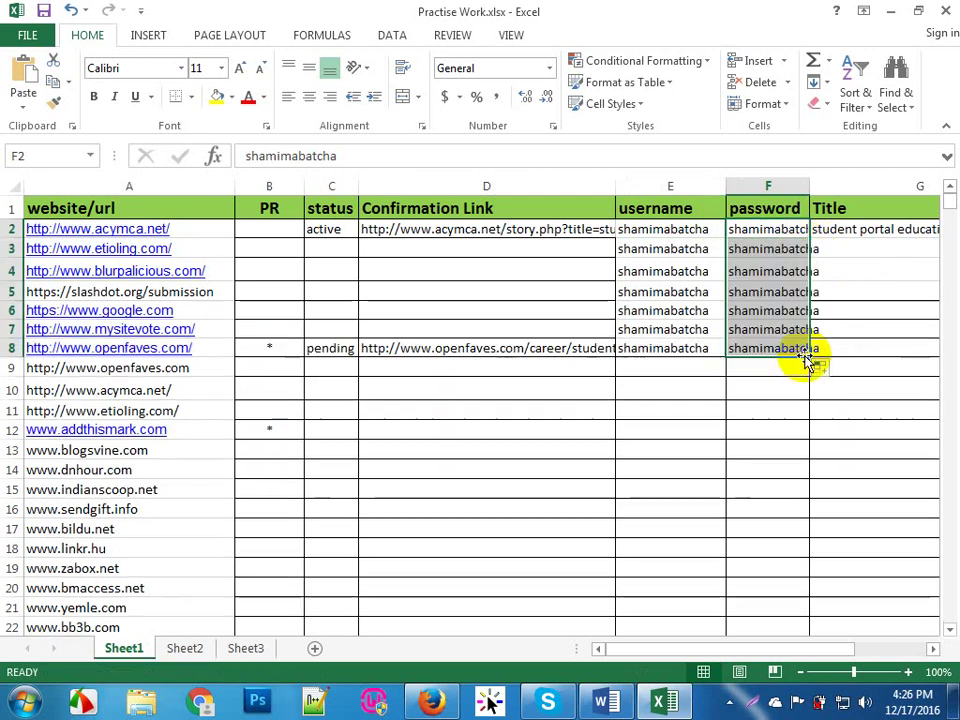
Step: Fill the title "student portal education resources" from cell G2 down through G8
{"action": "left_click", "coordinate": [866, 330]}
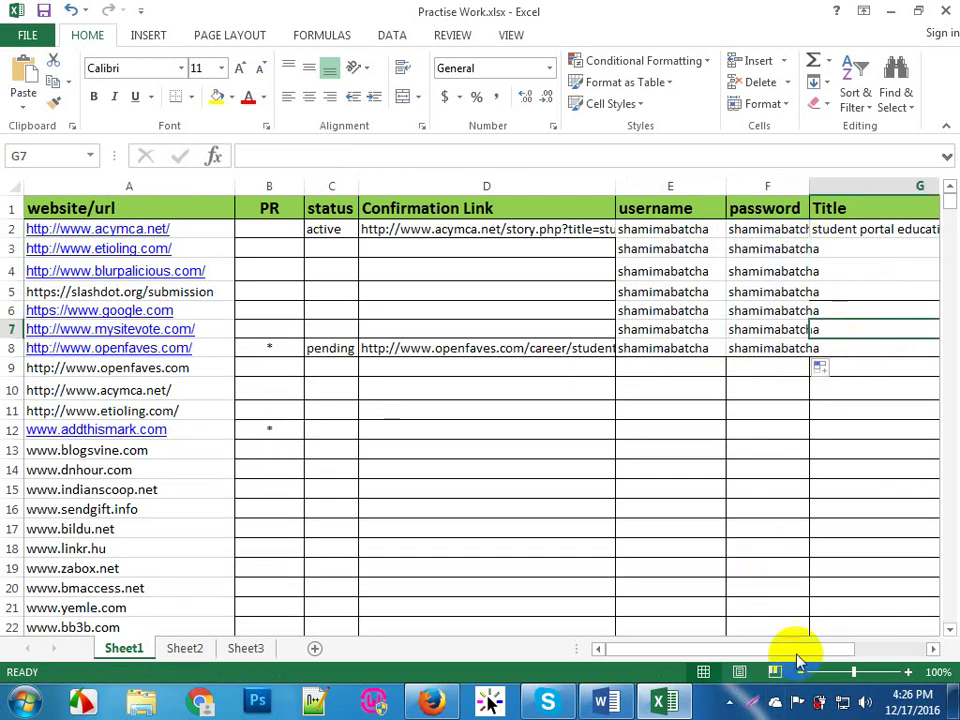
{"action": "left_click_drag", "start_coordinate": [850, 650], "coordinate": [908, 665]}
{"action": "left_click", "coordinate": [709, 231]}
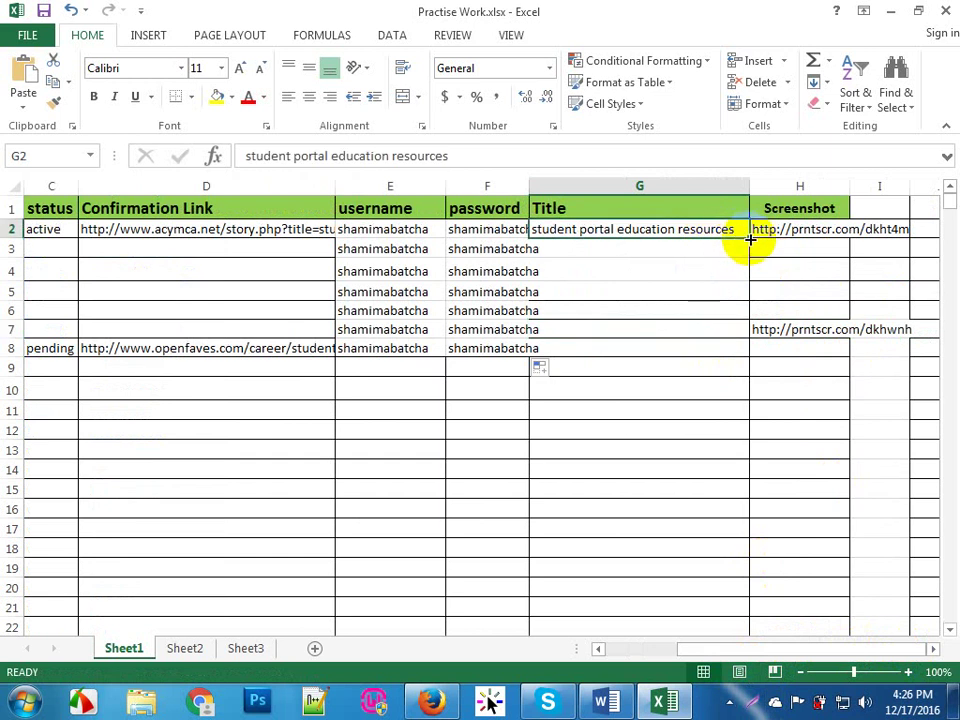
{"action": "left_click_drag", "start_coordinate": [750, 239], "coordinate": [742, 356]}
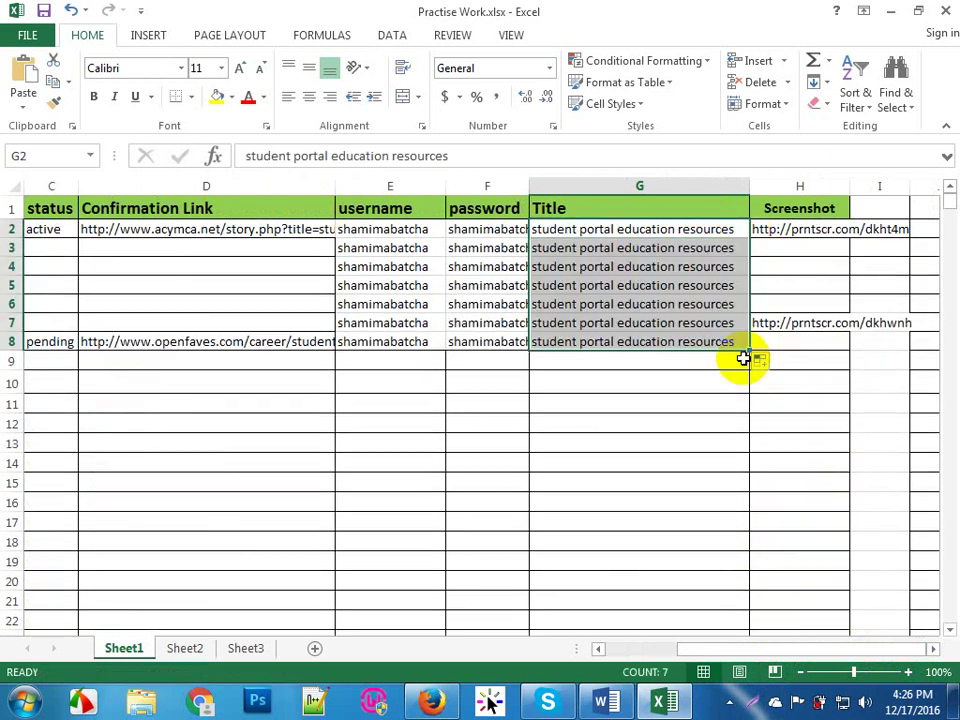
Step: Move the screenshot link from cell H7 to H8 in the openfaves.com row
{"action": "left_click", "coordinate": [795, 323]}
{"action": "key", "text": "ctrl+c"}
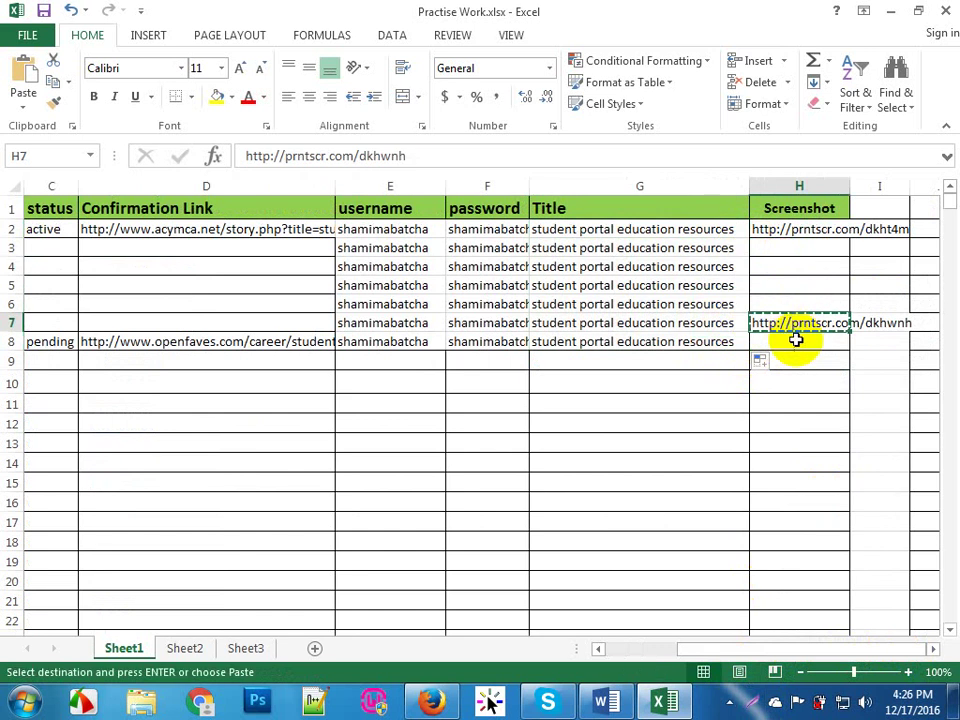
{"action": "left_click", "coordinate": [795, 340]}
{"action": "key", "text": "Return"}
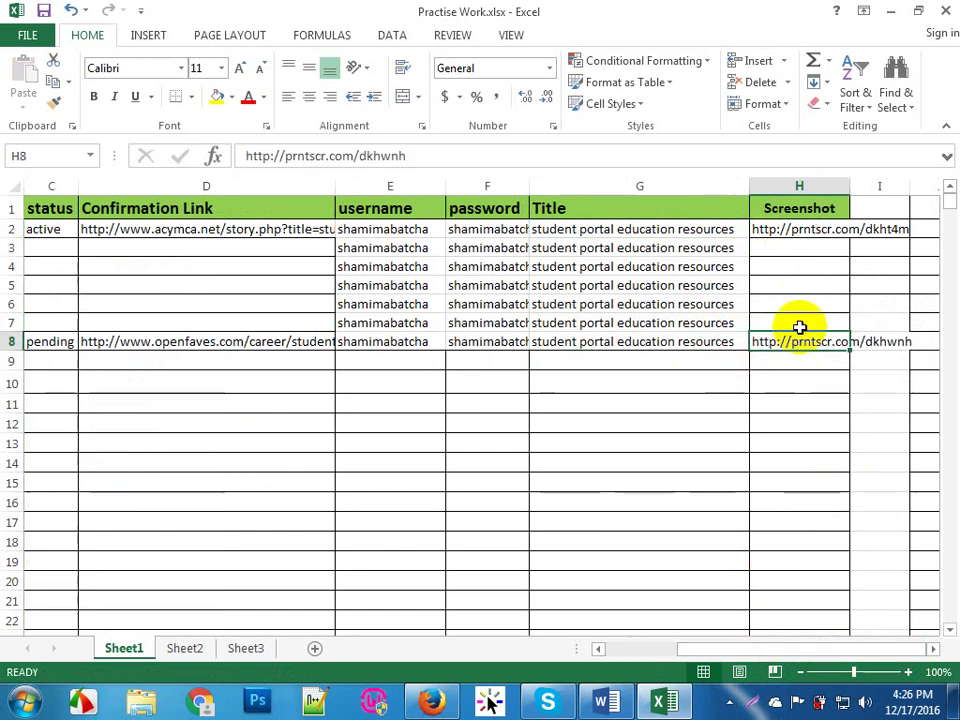
{"action": "key", "text": "Up"}
{"action": "key", "text": "Up"}
Step: Clear the username, password and title entries in rows 3 through 7 (E3:G7)
{"action": "left_click_drag", "start_coordinate": [334, 251], "coordinate": [733, 316]}
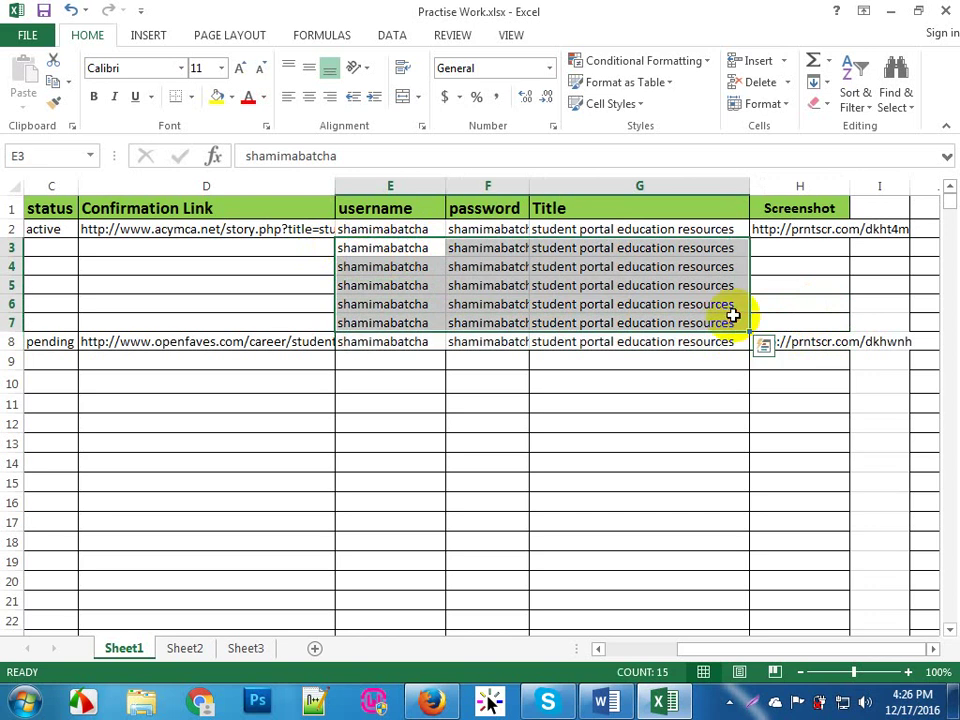
{"action": "key", "text": "Delete"}
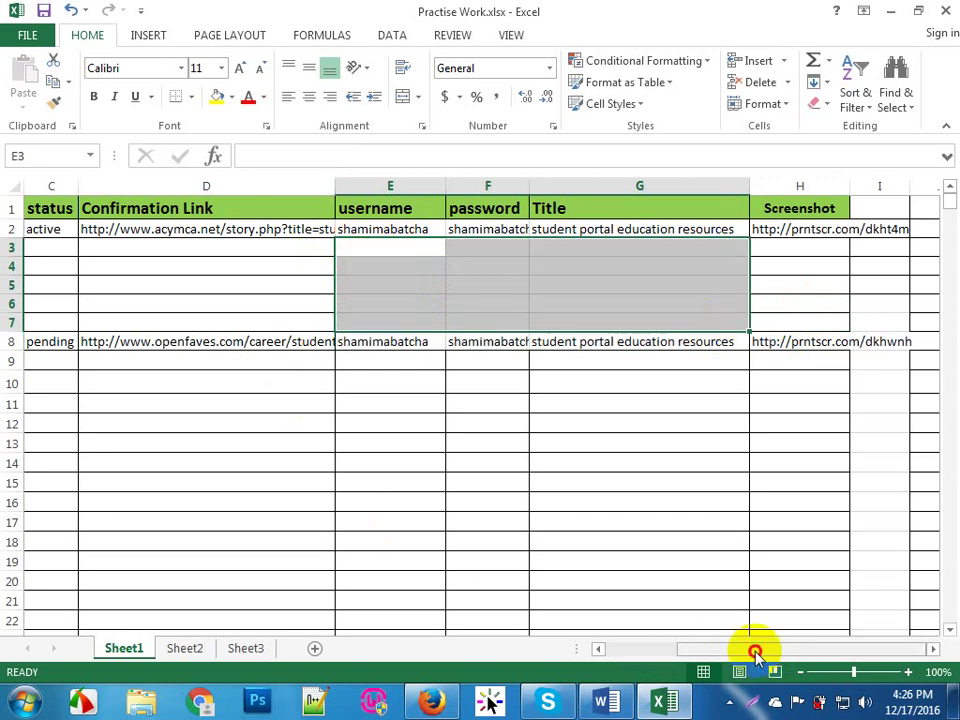
{"action": "left_click_drag", "start_coordinate": [755, 652], "coordinate": [677, 652]}
{"action": "left_click", "coordinate": [641, 481]}
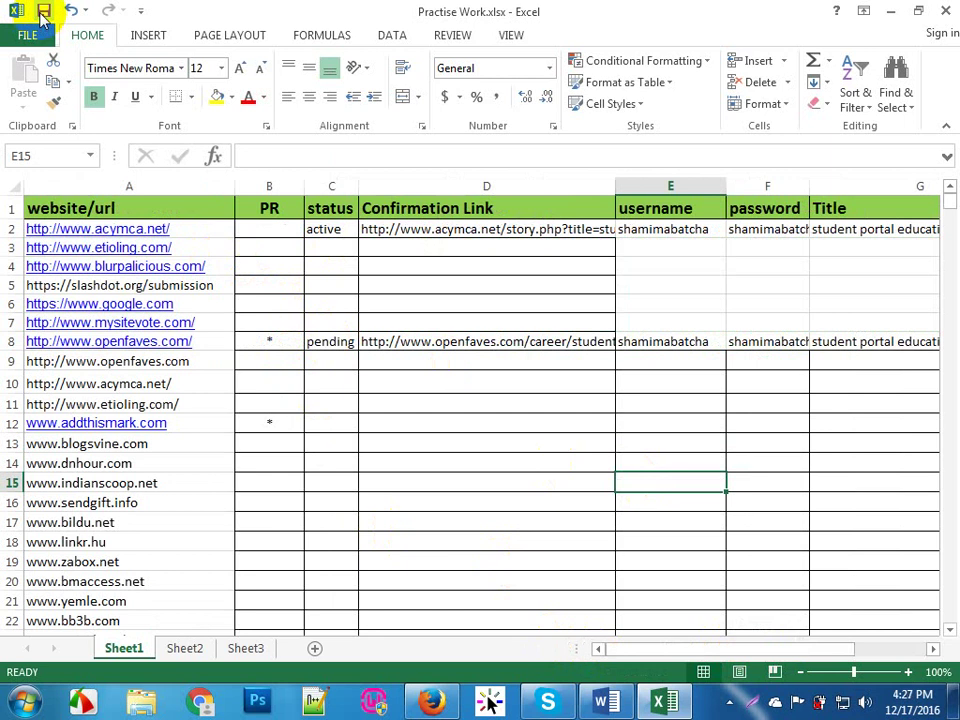
Step: Switch to Firefox and review the submitted Openfaves post, including its moderation message, source link and description
{"action": "left_click", "coordinate": [430, 703]}
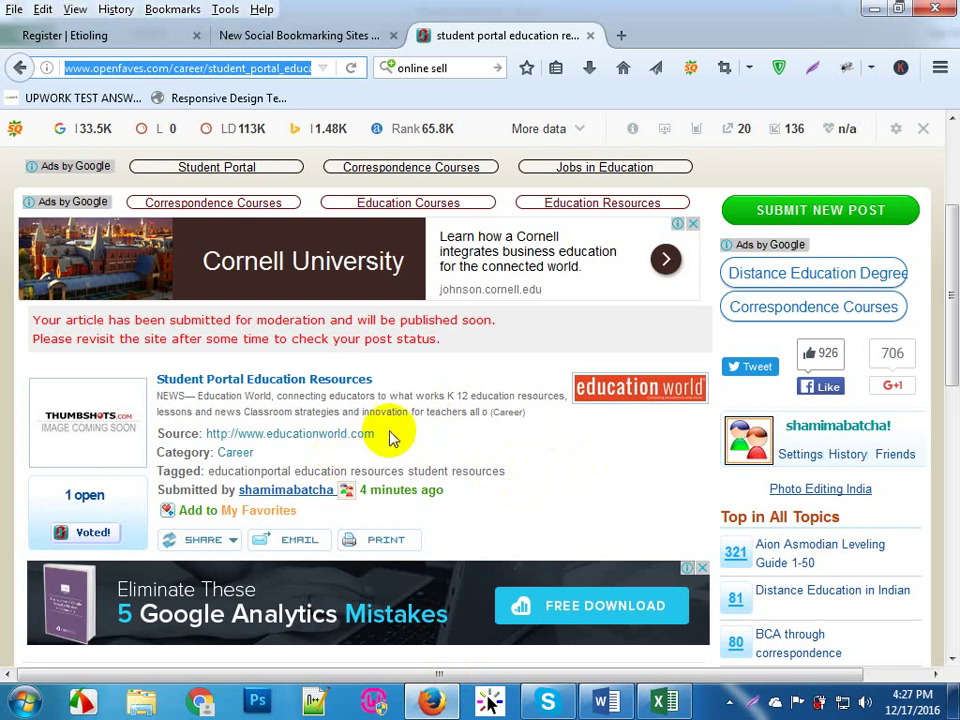
{"action": "scroll", "coordinate": [392, 439], "scroll_direction": "up", "scroll_amount": 2}
{"action": "scroll", "coordinate": [390, 438], "scroll_direction": "up", "scroll_amount": 3}
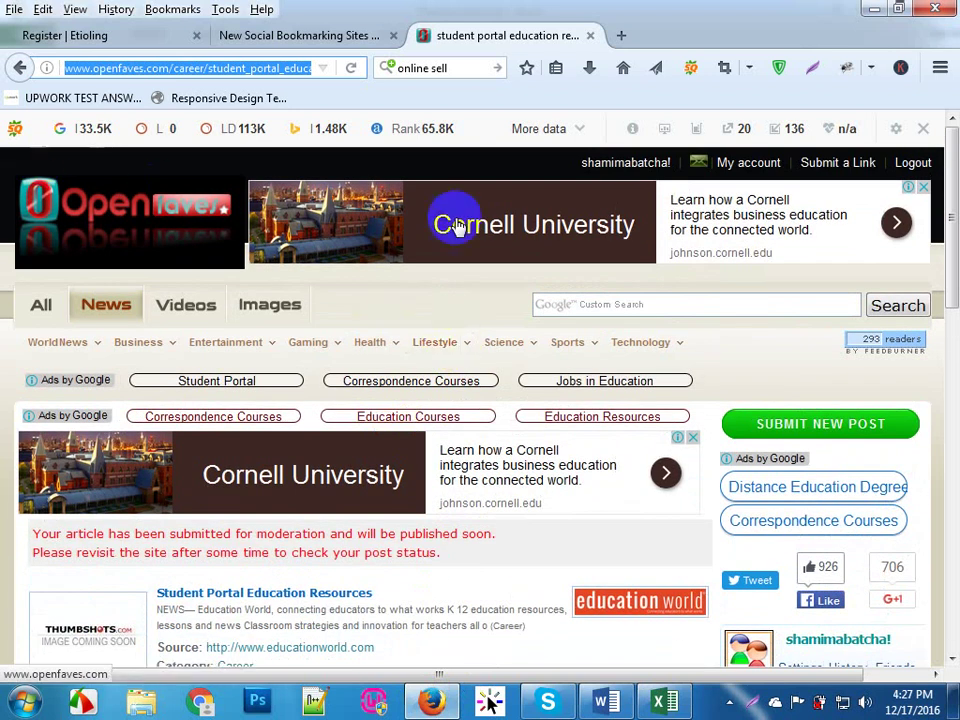
{"action": "scroll", "coordinate": [231, 300], "scroll_direction": "down", "scroll_amount": 7}
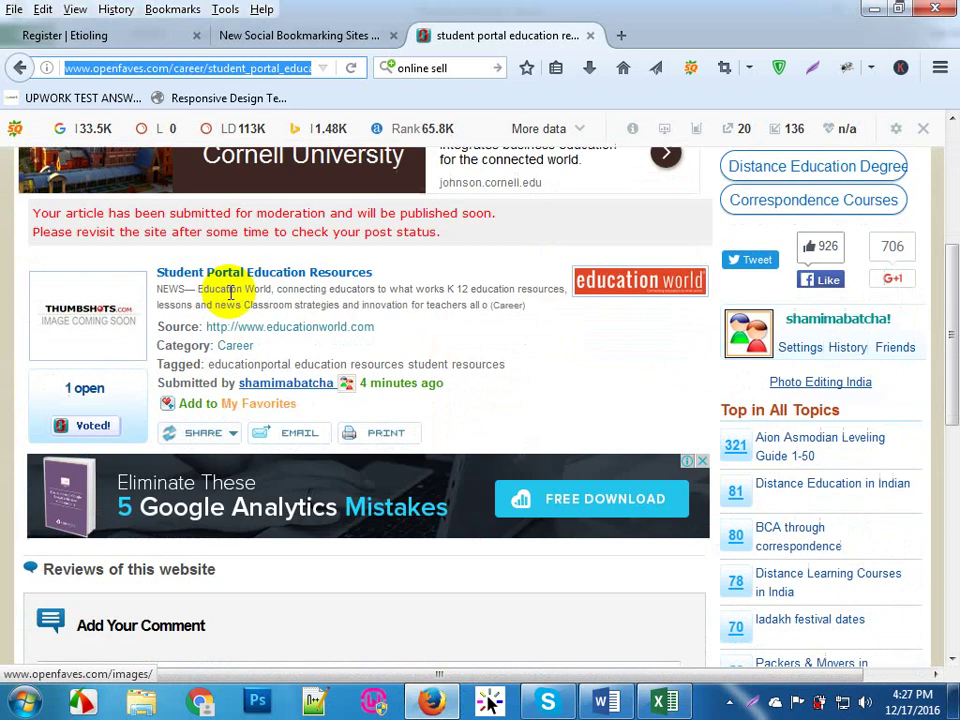
{"action": "left_click_drag", "start_coordinate": [392, 330], "coordinate": [205, 336]}
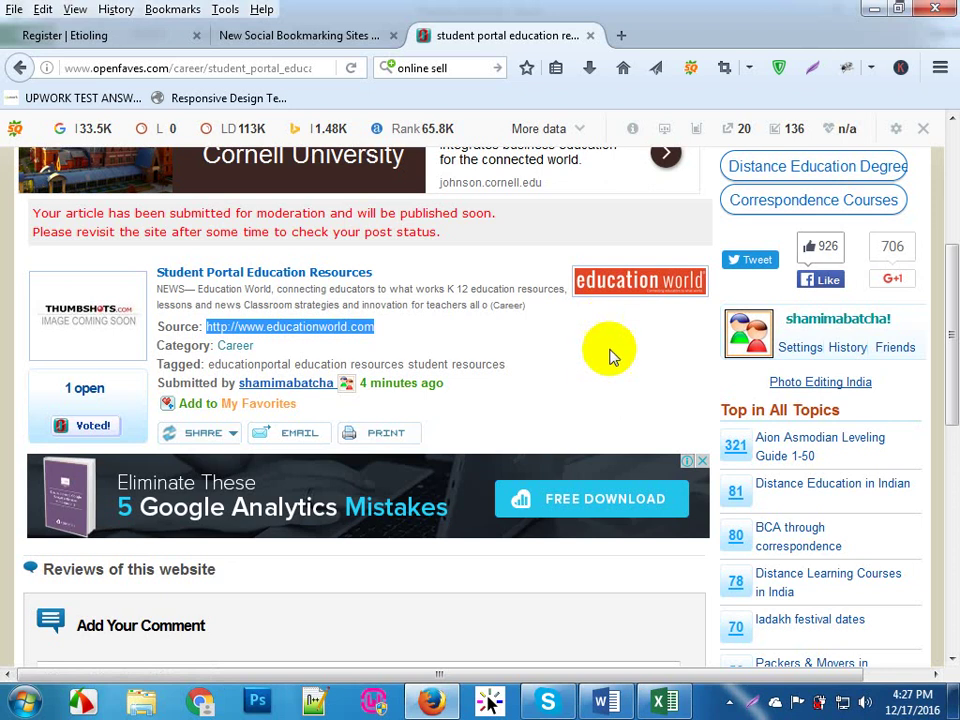
{"action": "left_click", "coordinate": [664, 364]}
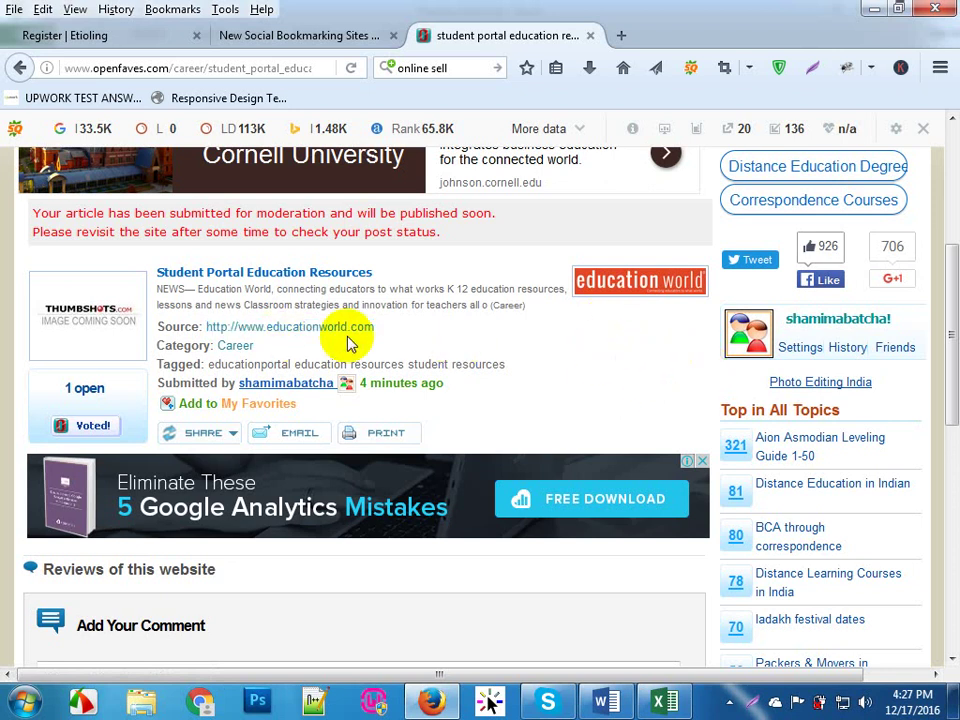
{"action": "left_click_drag", "start_coordinate": [386, 332], "coordinate": [224, 328]}
{"action": "scroll", "coordinate": [222, 362], "scroll_direction": "up", "scroll_amount": 5}
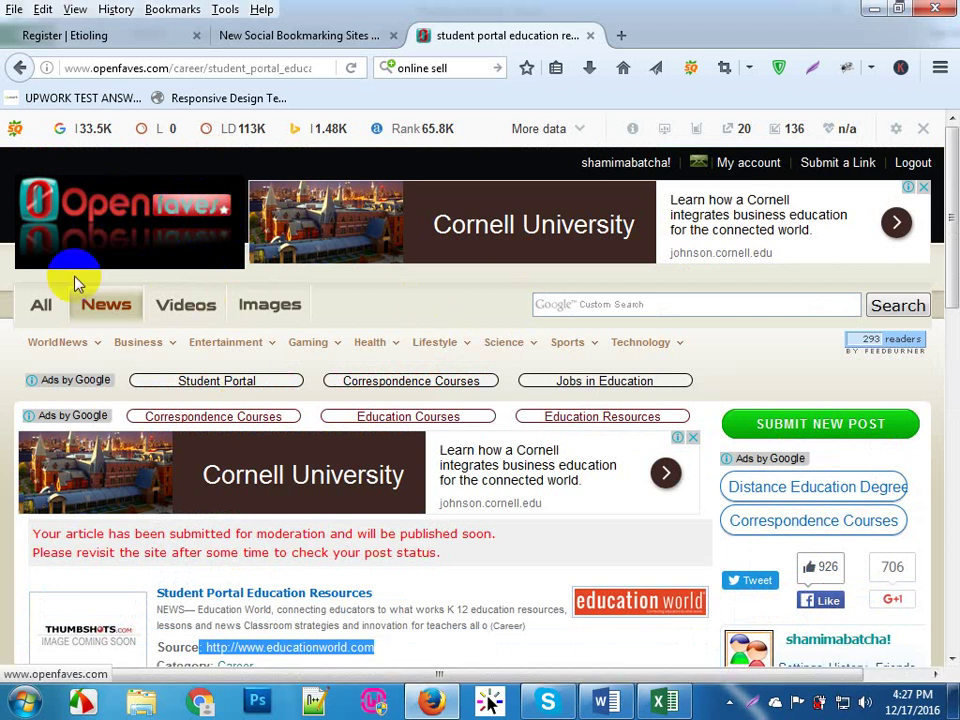
{"action": "scroll", "coordinate": [146, 261], "scroll_direction": "down", "scroll_amount": 5}
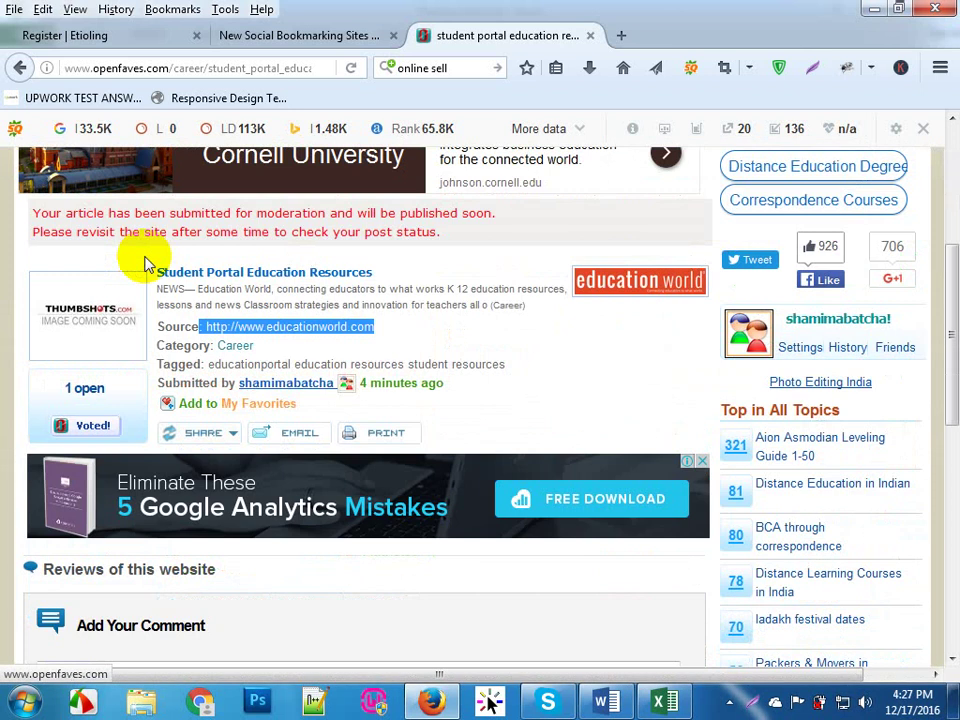
{"action": "left_click", "coordinate": [418, 336]}
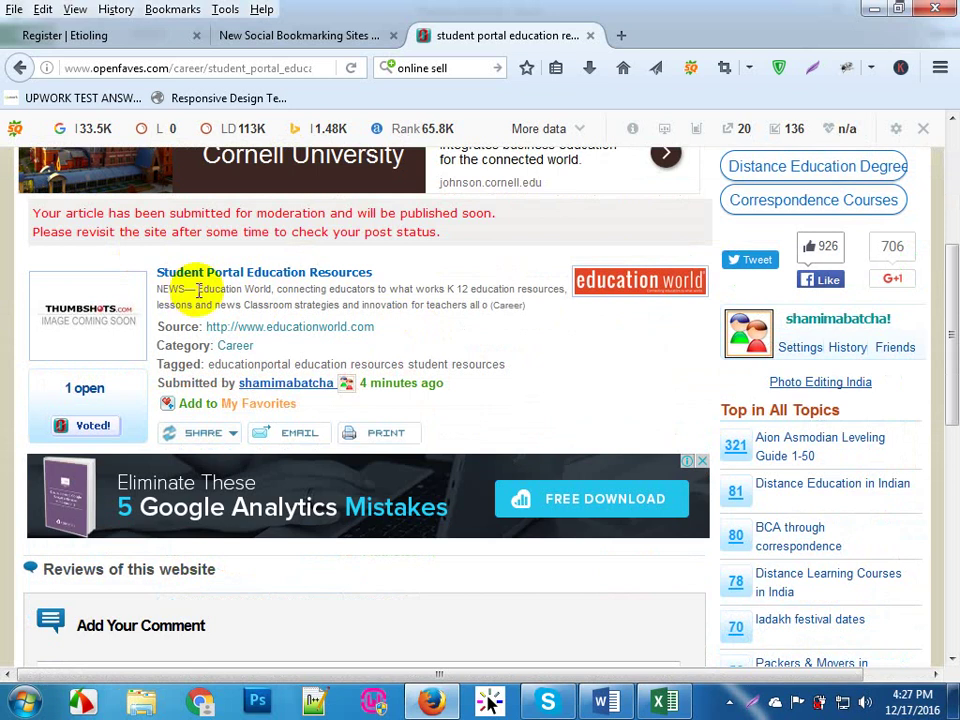
{"action": "left_click_drag", "start_coordinate": [200, 289], "coordinate": [502, 315]}
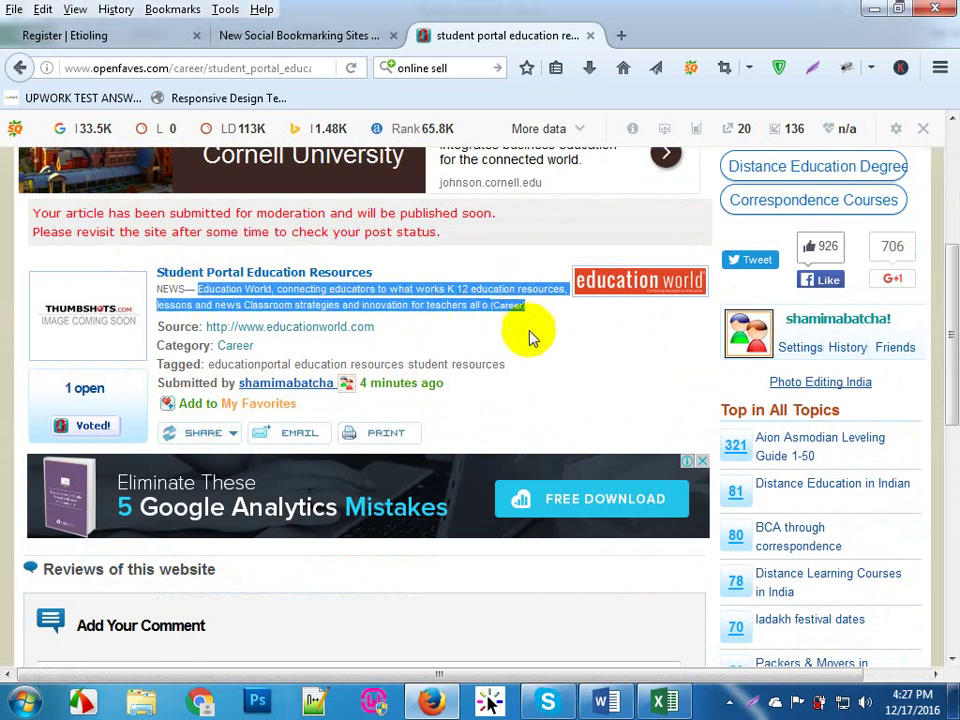
{"action": "left_click", "coordinate": [395, 340]}
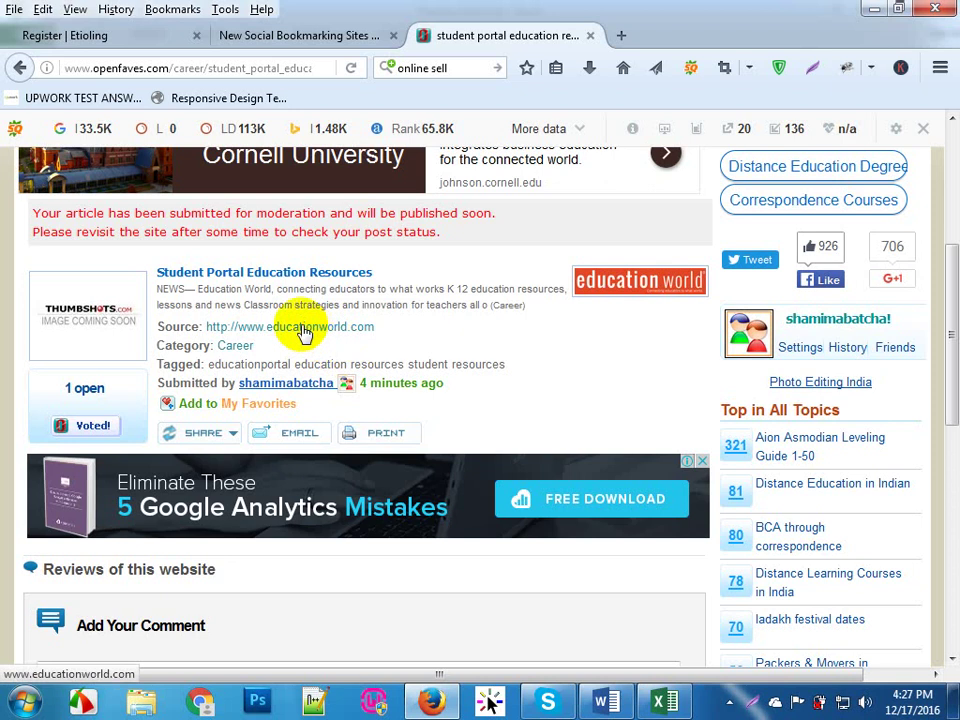
Step: Open the post's educationworld.com source link, check the page and its address, and close that page again
{"action": "left_click", "coordinate": [305, 330]}
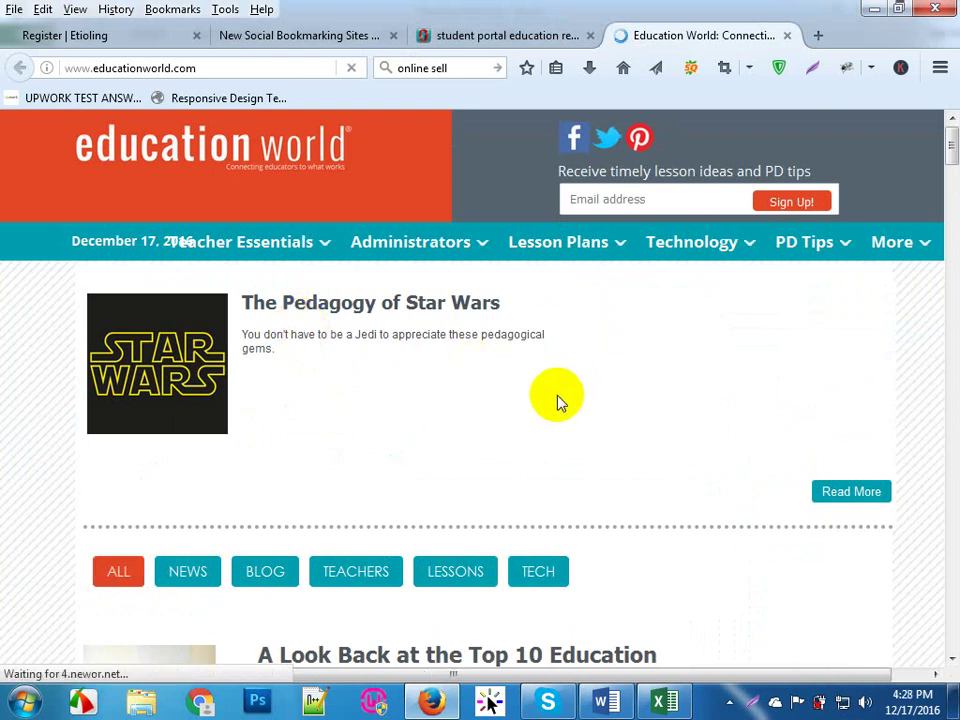
{"action": "scroll", "coordinate": [600, 530], "scroll_direction": "down", "scroll_amount": 5}
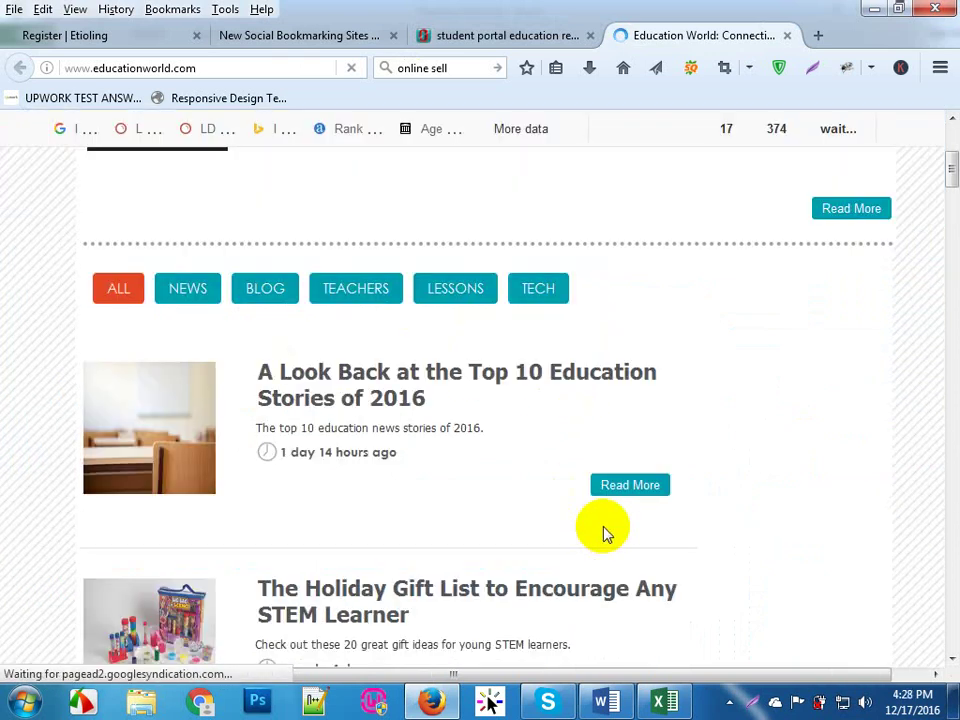
{"action": "scroll", "coordinate": [604, 531], "scroll_direction": "up", "scroll_amount": 5}
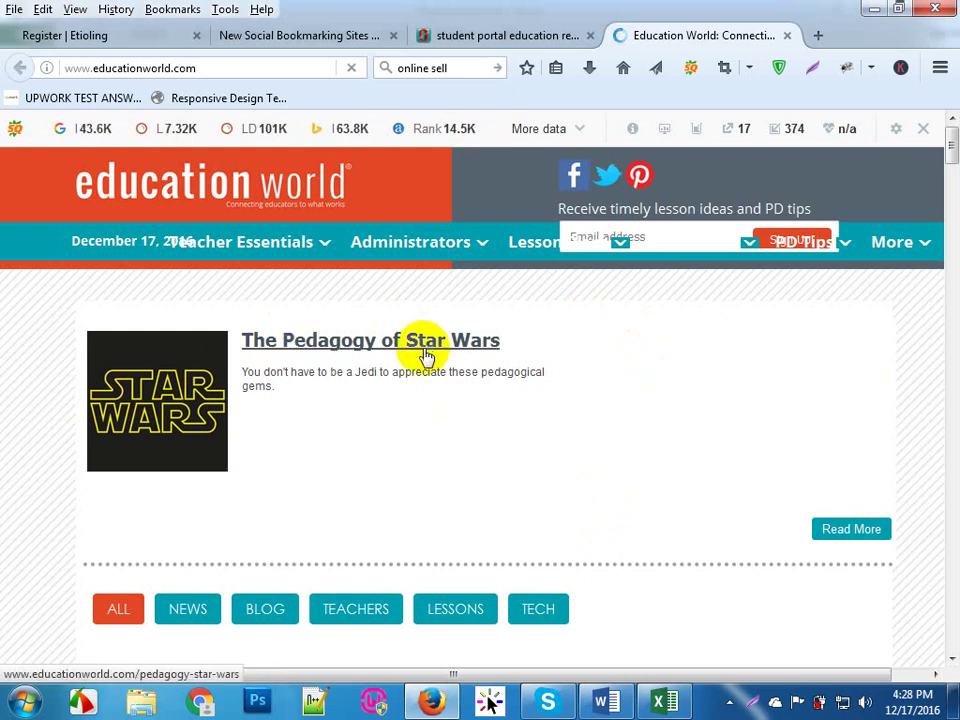
{"action": "left_click_drag", "start_coordinate": [210, 68], "coordinate": [32, 68]}
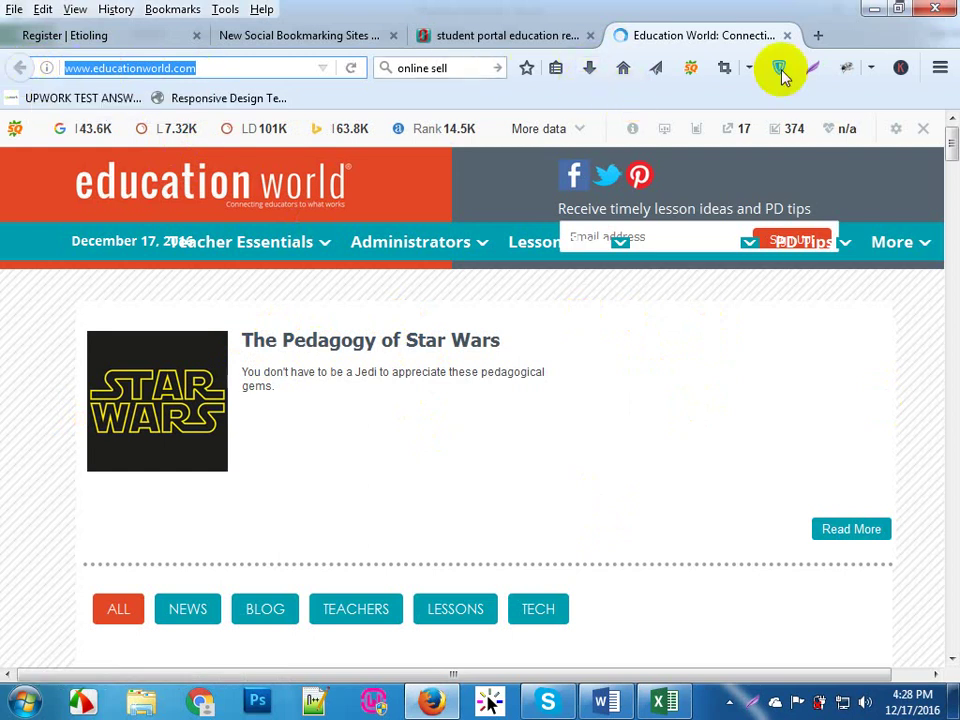
{"action": "left_click", "coordinate": [788, 36]}
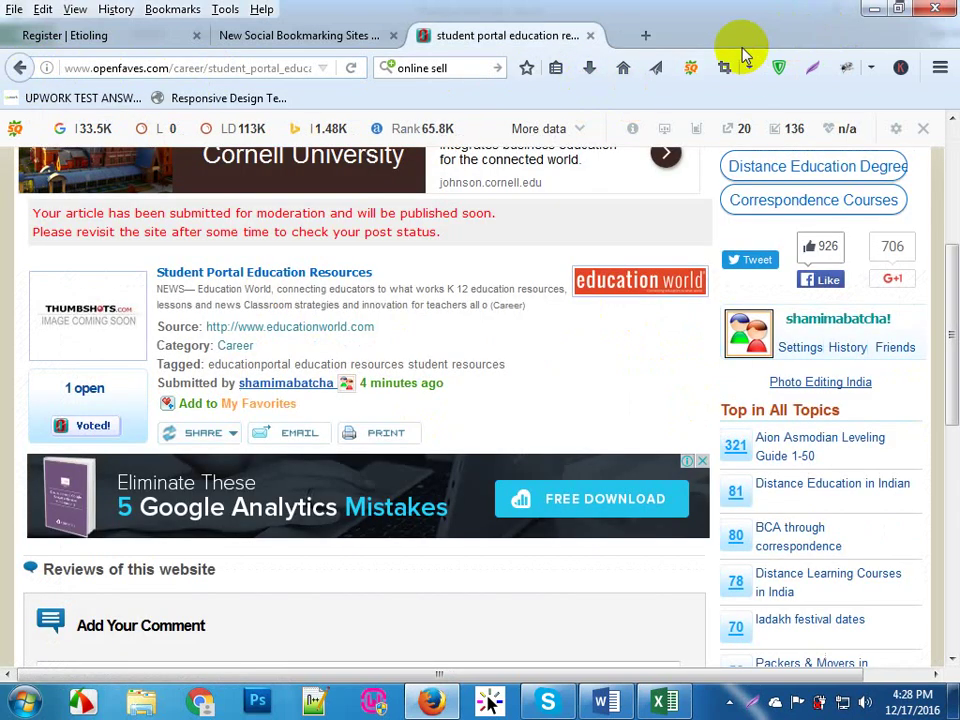
Step: Close the Openfaves, social bookmarking list and Etioling pages, and close Firefox
{"action": "left_click", "coordinate": [591, 36]}
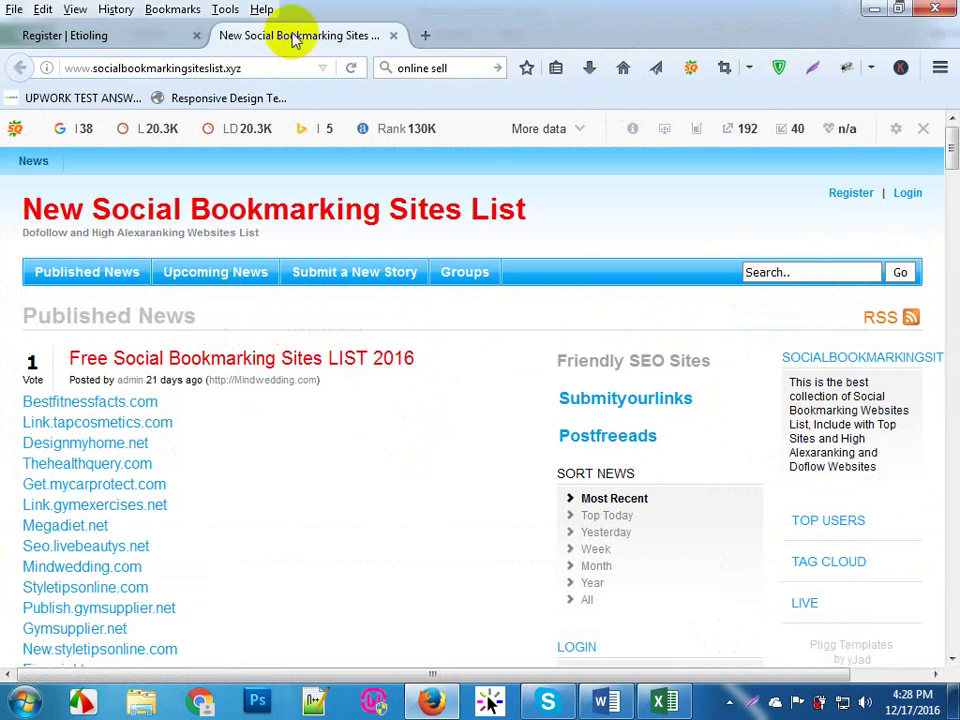
{"action": "left_click", "coordinate": [397, 36]}
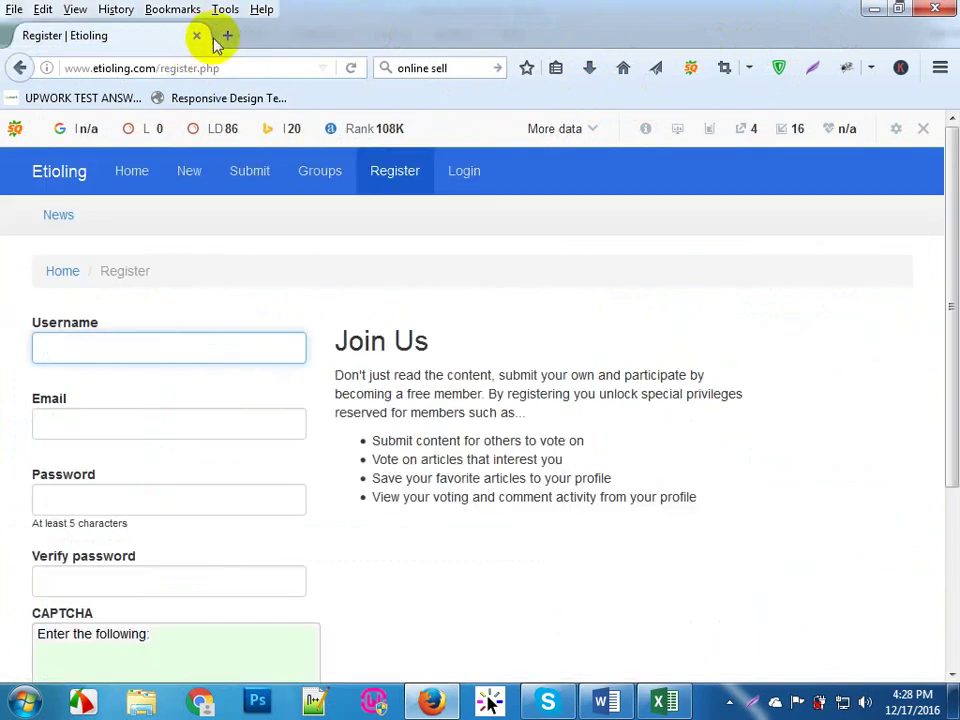
{"action": "left_click", "coordinate": [226, 35]}
{"action": "left_click", "coordinate": [196, 36]}
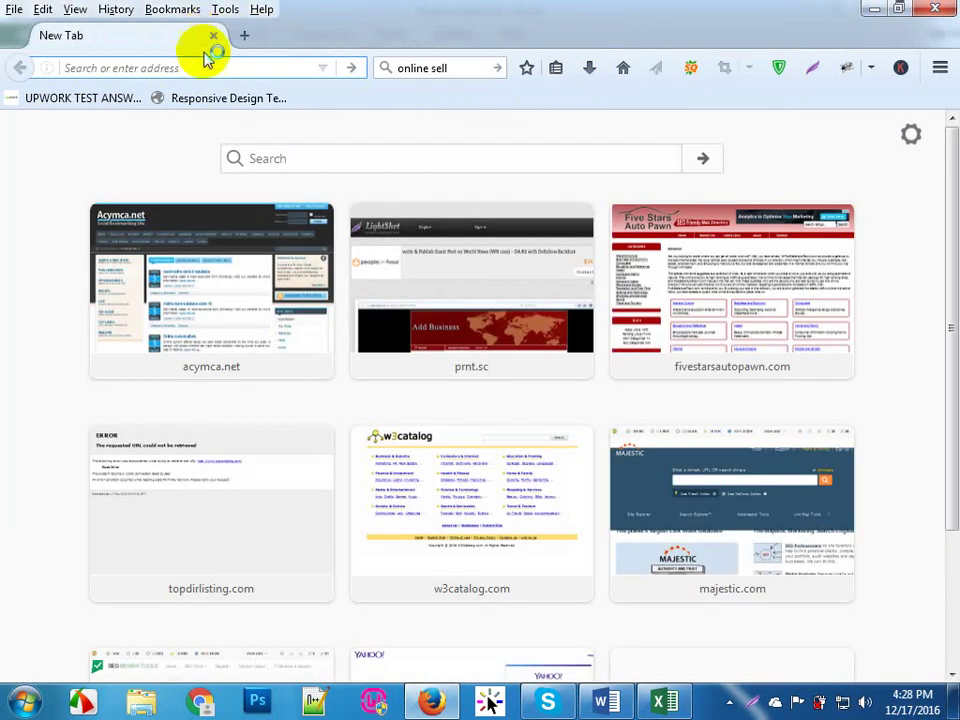
{"action": "left_click", "coordinate": [219, 68]}
{"action": "type", "text": "free"}
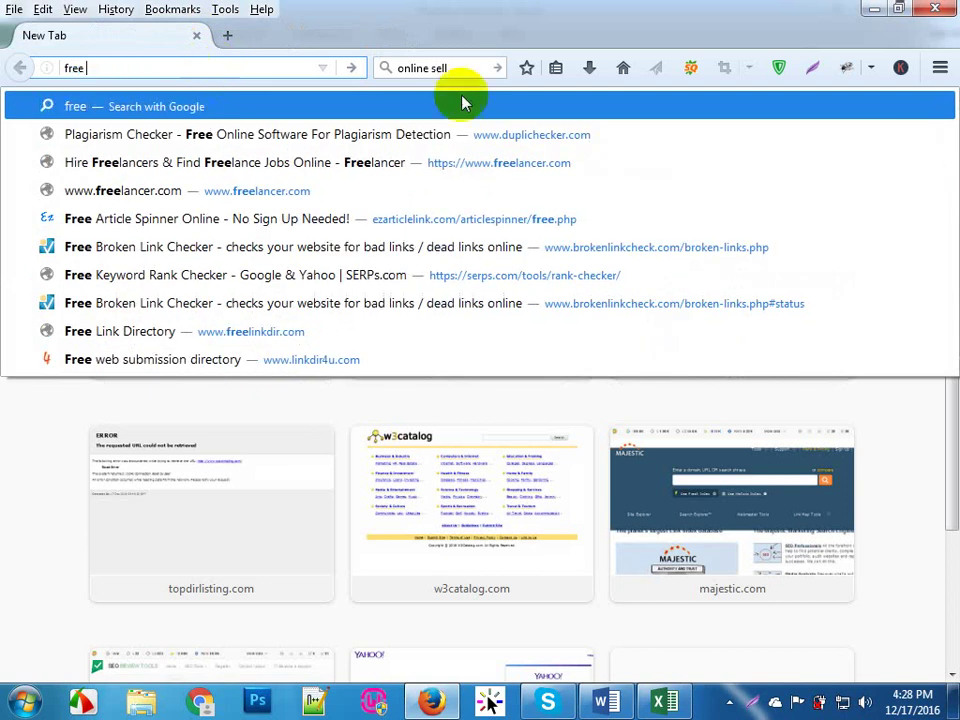
{"action": "left_click", "coordinate": [940, 17]}
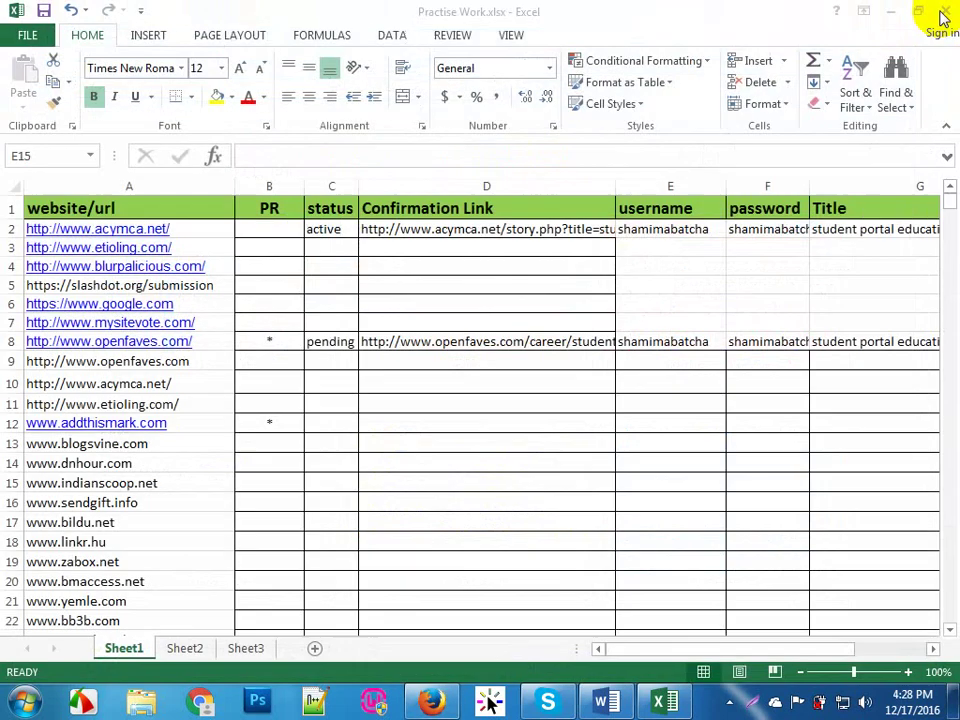
Step: Remove the asterisks from PR cells B8 and B12 in the Excel sheet and save the workbook
{"action": "left_click", "coordinate": [574, 430]}
{"action": "left_click", "coordinate": [286, 346]}
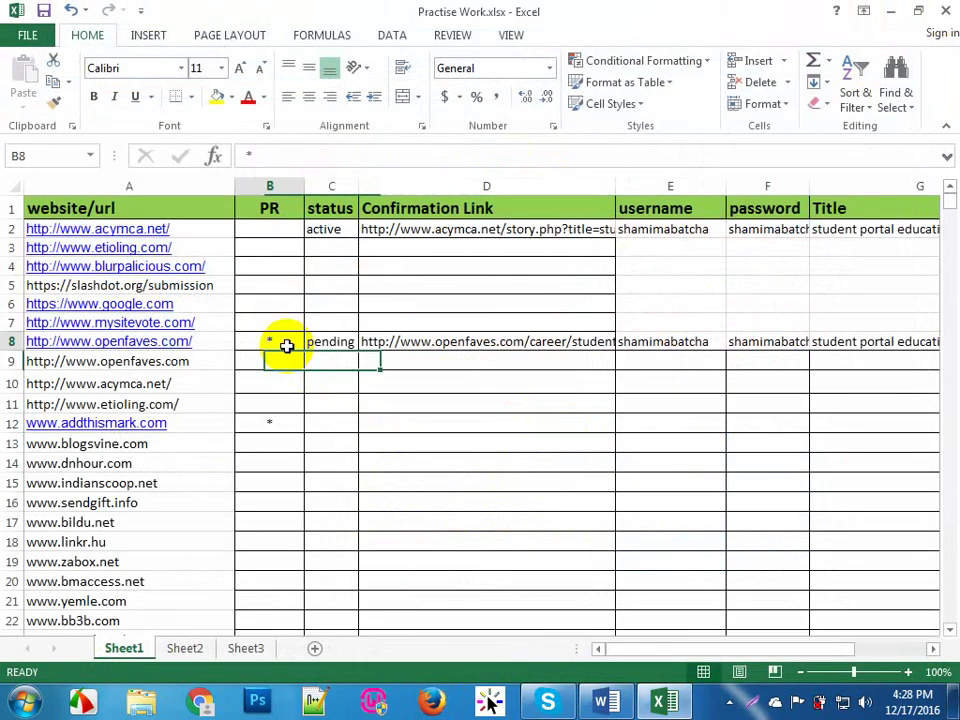
{"action": "left_click", "coordinate": [272, 423]}
{"action": "key", "text": "BackSpace"}
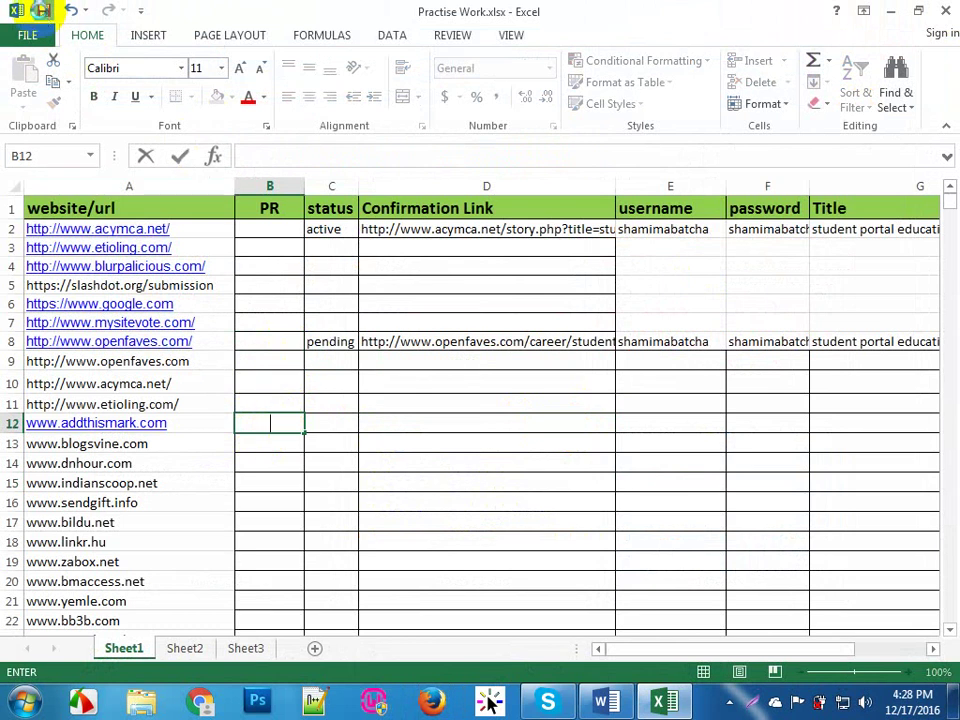
{"action": "left_click", "coordinate": [44, 11]}
{"action": "left_click", "coordinate": [558, 524]}
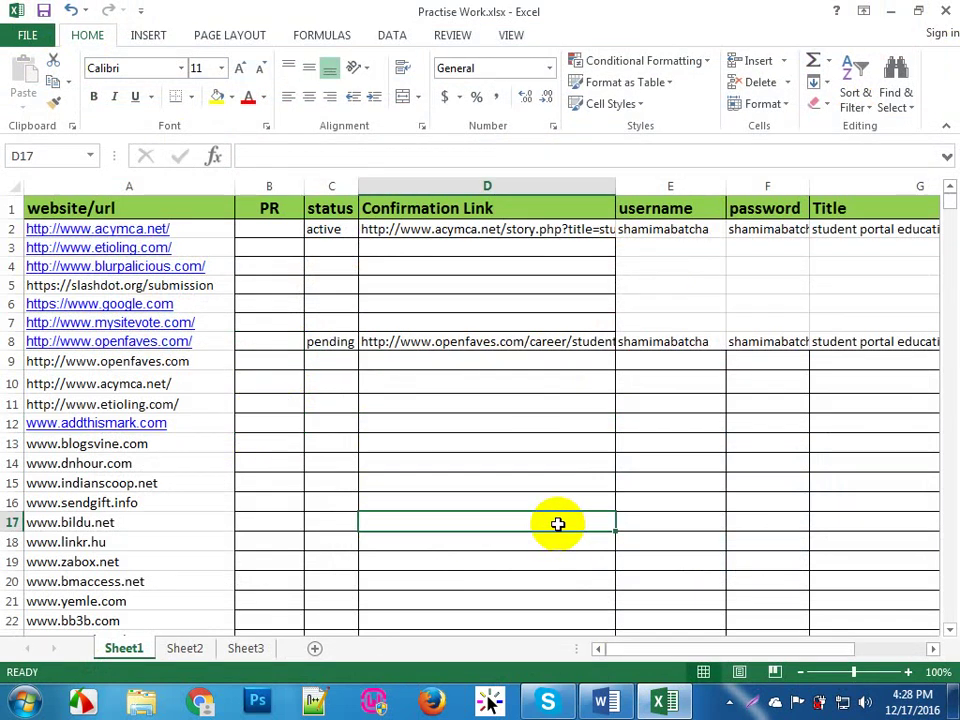
Step: In the Word document, insert a space before the Description text "Education World, connecting educators" and save the document
{"action": "left_click", "coordinate": [607, 703]}
{"action": "left_click_drag", "start_coordinate": [307, 452], "coordinate": [745, 497]}
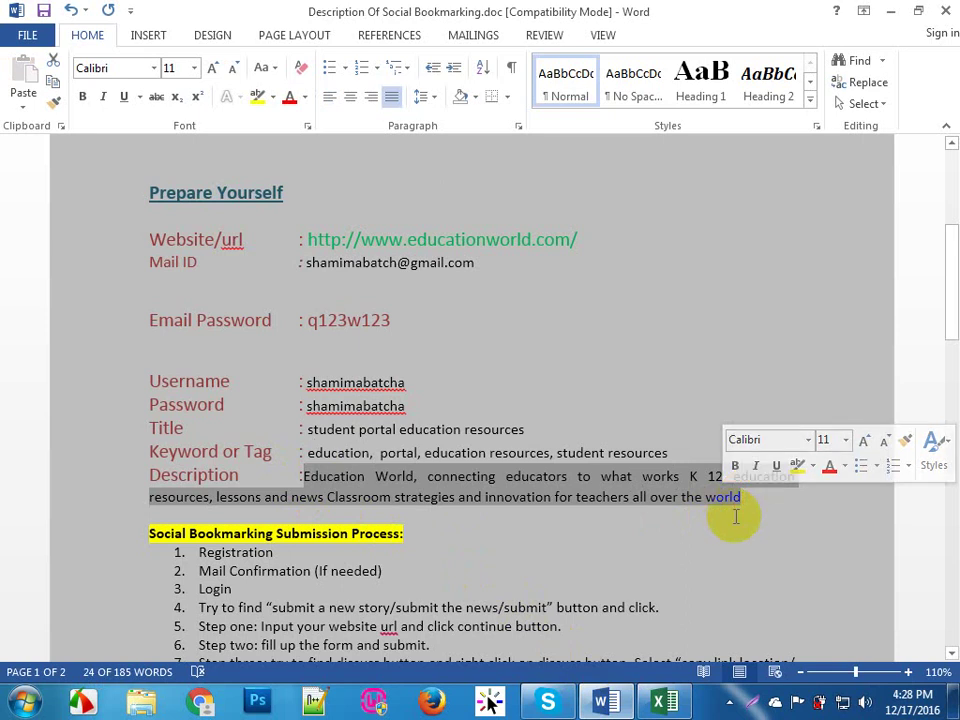
{"action": "left_click", "coordinate": [446, 380]}
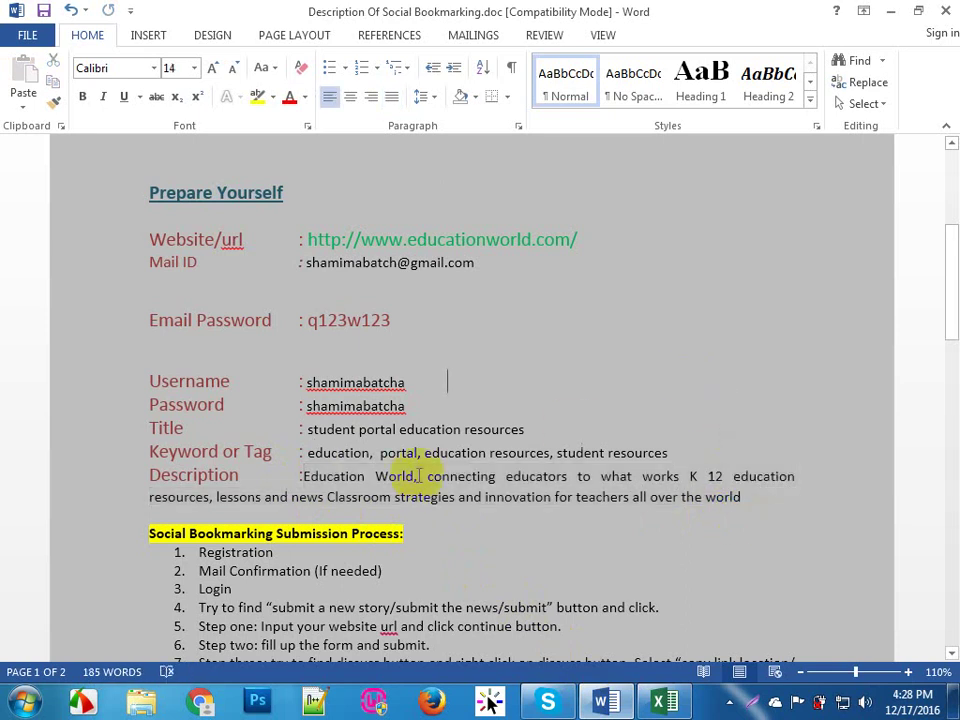
{"action": "left_click", "coordinate": [304, 476]}
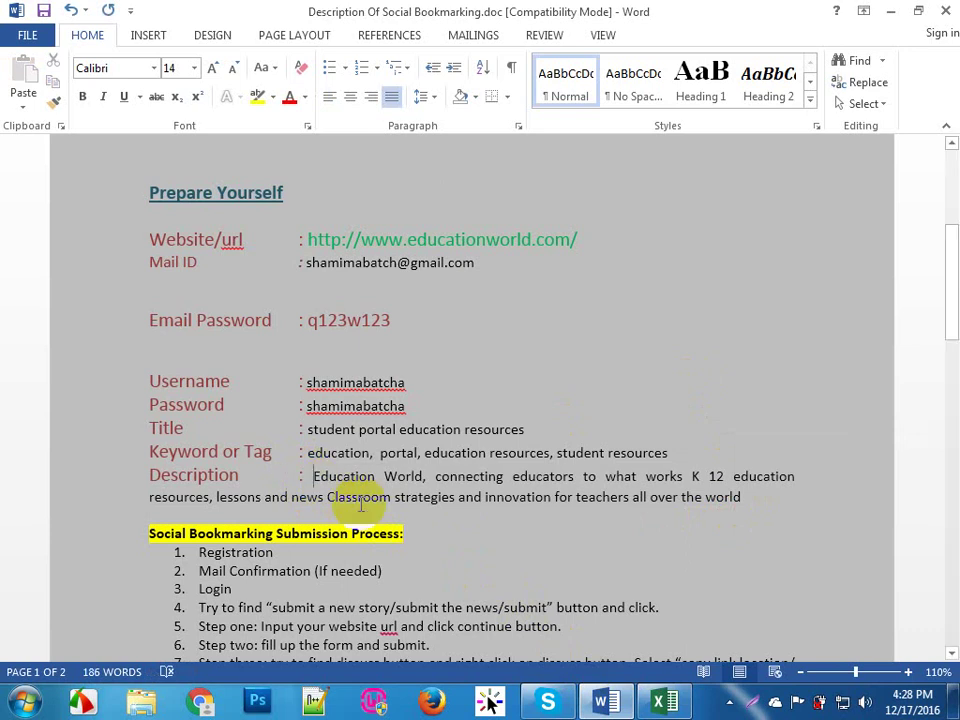
{"action": "left_click", "coordinate": [44, 12]}
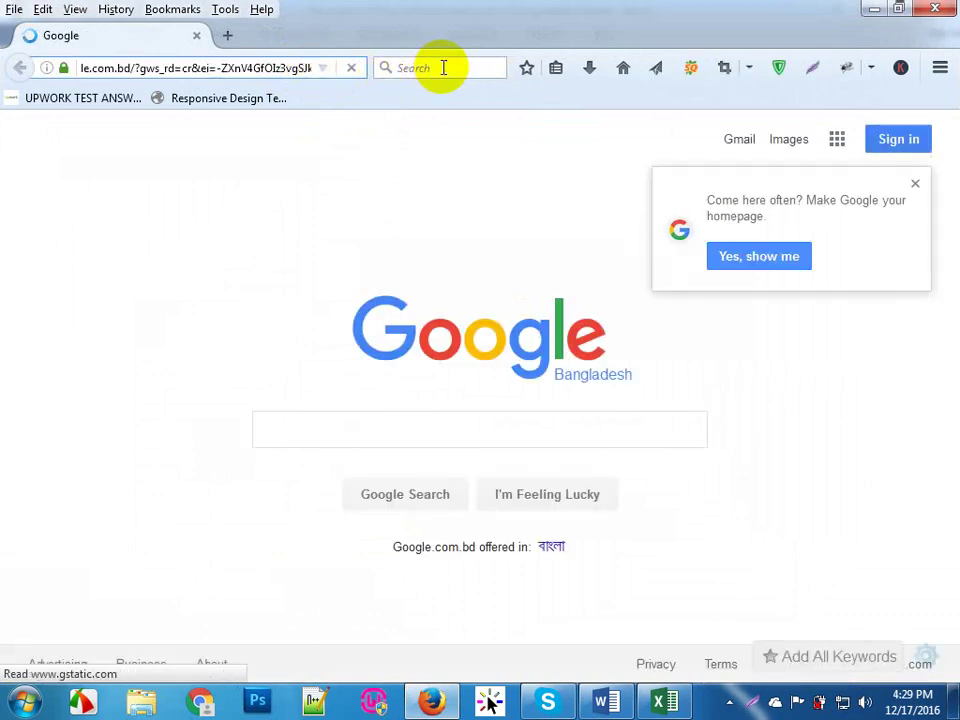
Step: Search Google for "health" in Firefox and open the Tureng dictionary result
{"action": "left_click", "coordinate": [443, 67]}
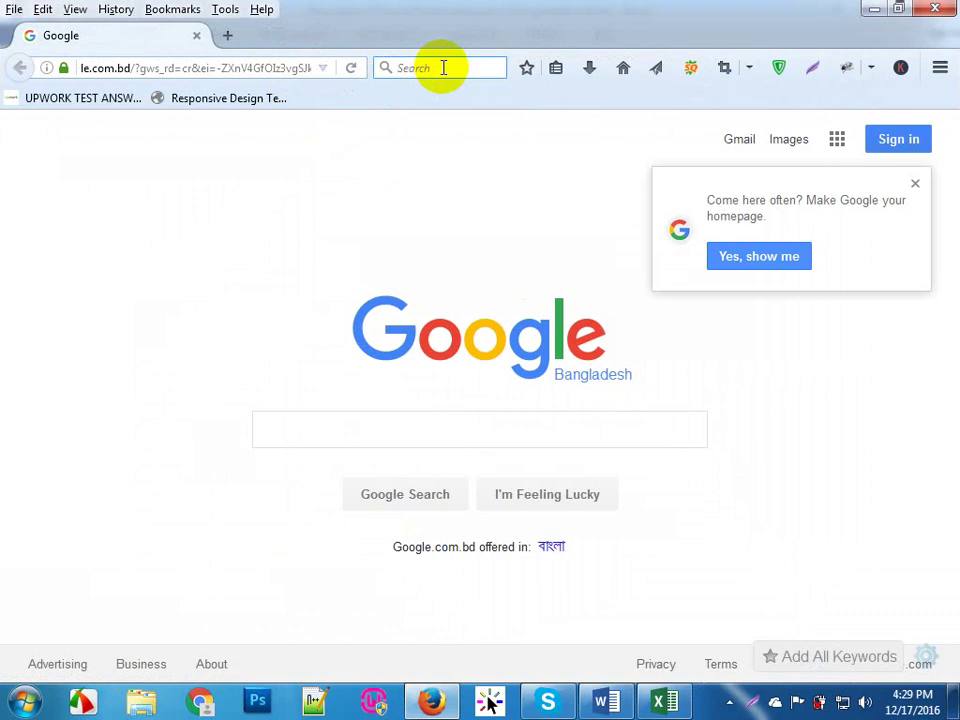
{"action": "type", "text": "hea"}
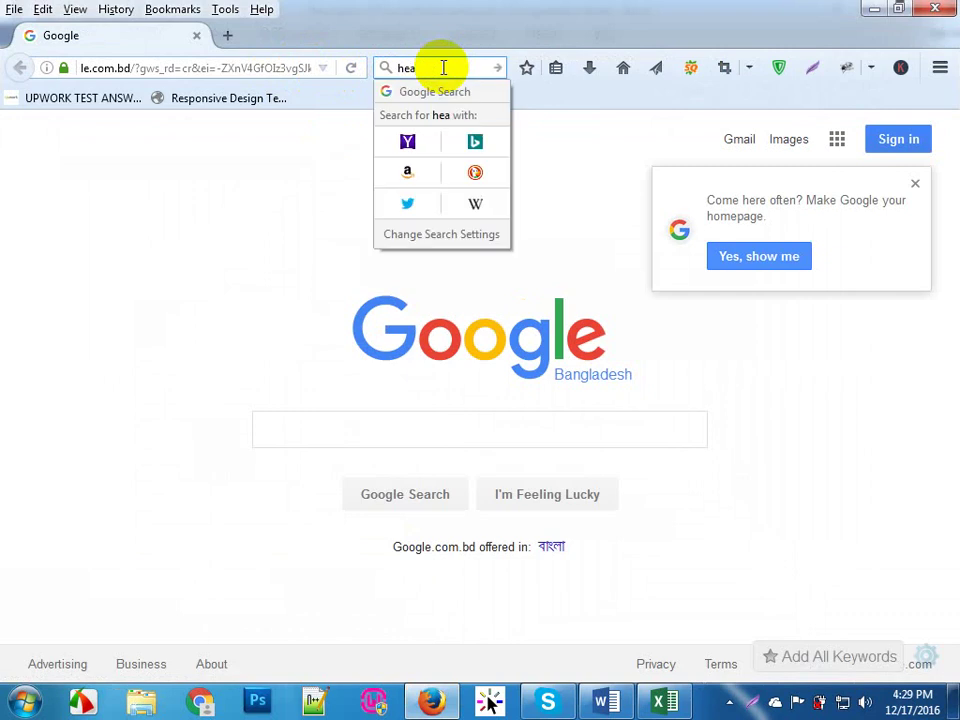
{"action": "type", "text": "lth"}
{"action": "key", "text": "Return"}
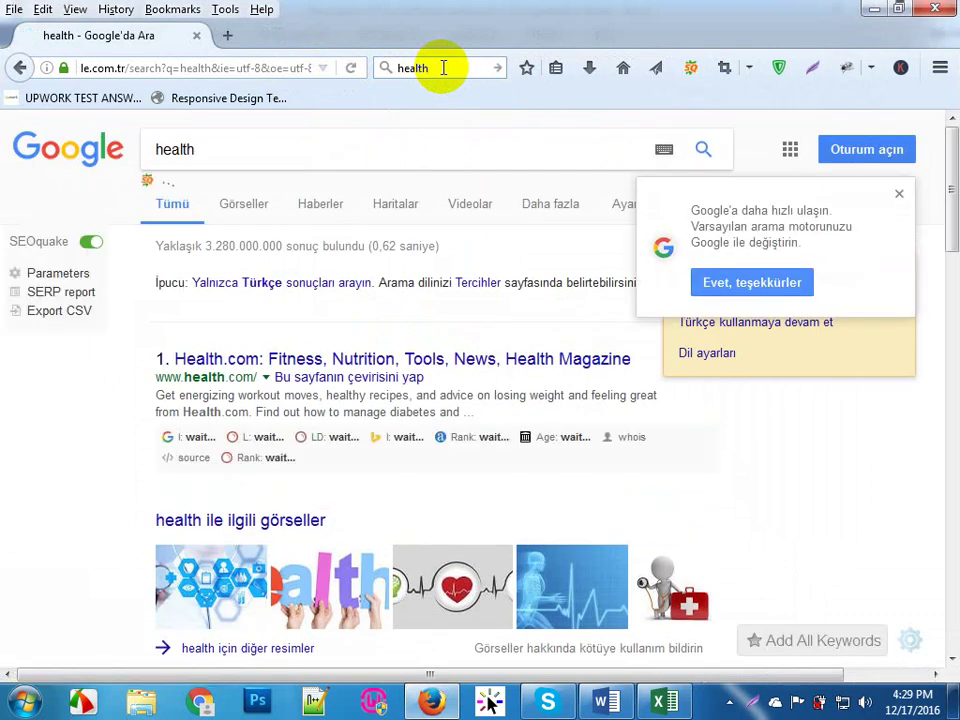
{"action": "scroll", "coordinate": [461, 289], "scroll_direction": "down", "scroll_amount": 5}
{"action": "scroll", "coordinate": [462, 294], "scroll_direction": "down", "scroll_amount": 5}
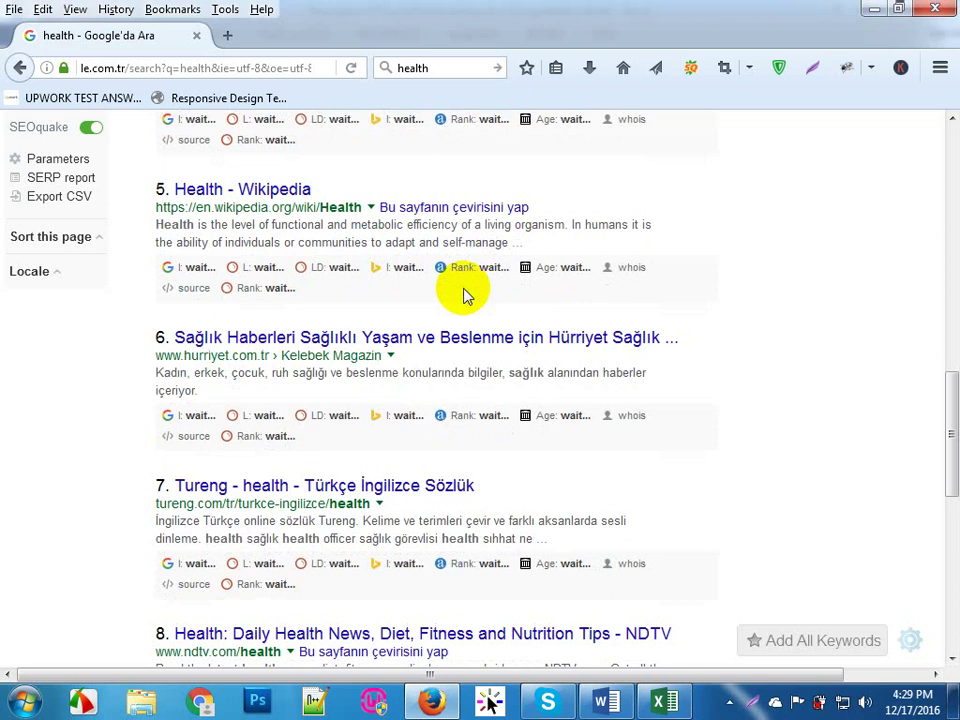
{"action": "left_click", "coordinate": [265, 485]}
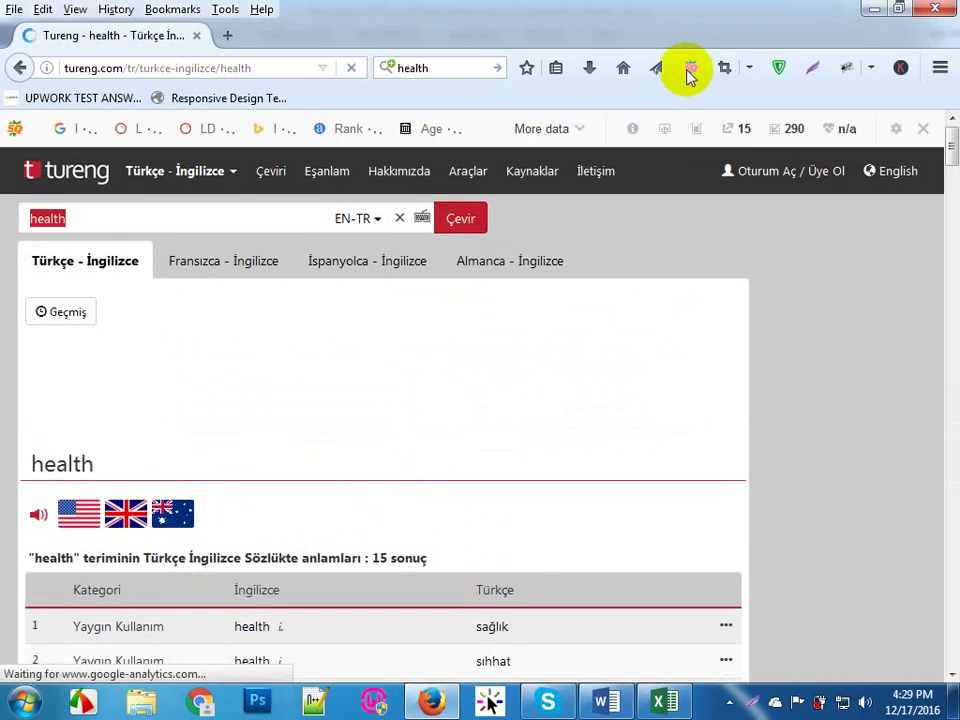
Step: Open the SEOquake page info report for the Tureng health page
{"action": "left_click", "coordinate": [687, 72]}
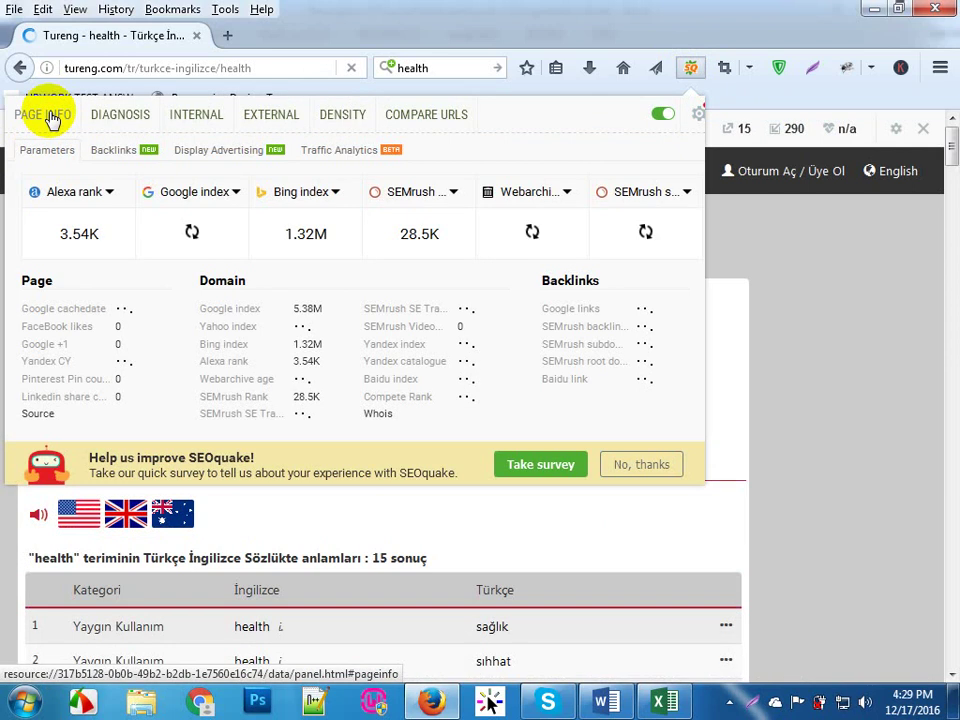
{"action": "left_click", "coordinate": [52, 118]}
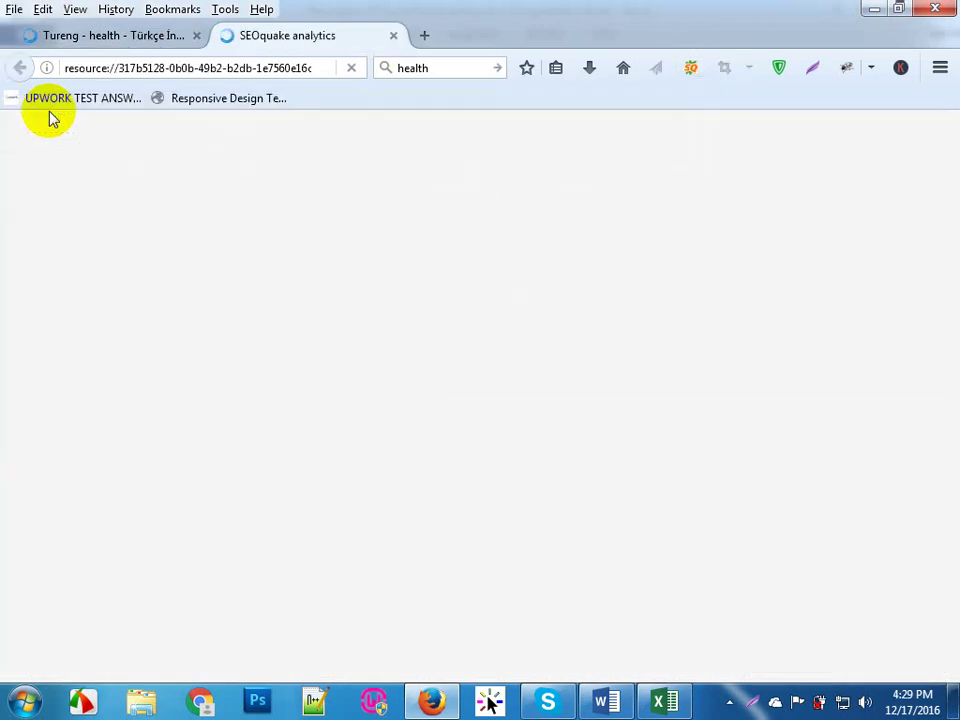